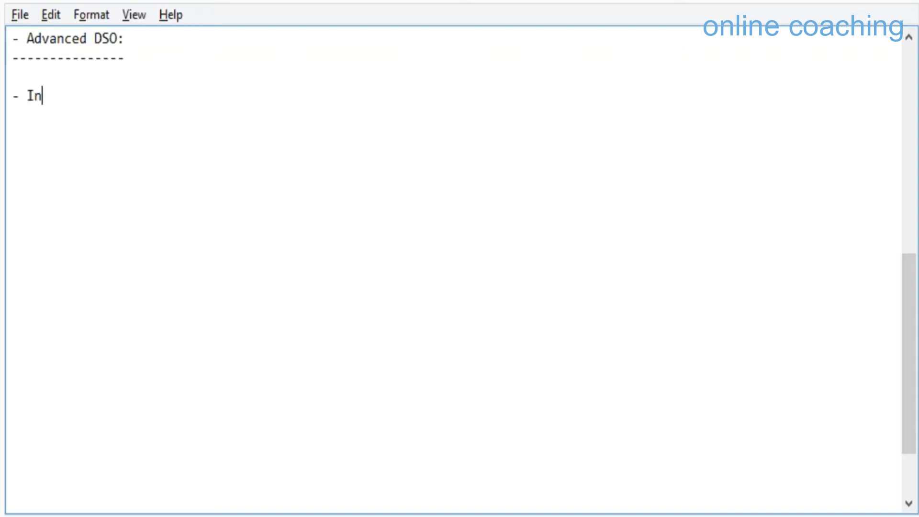
- Write the first Advanced DSO bullet as "InfoProvider & DataTarget (Data Persistency)"
key("BackSpace")
type("Provider & Data")
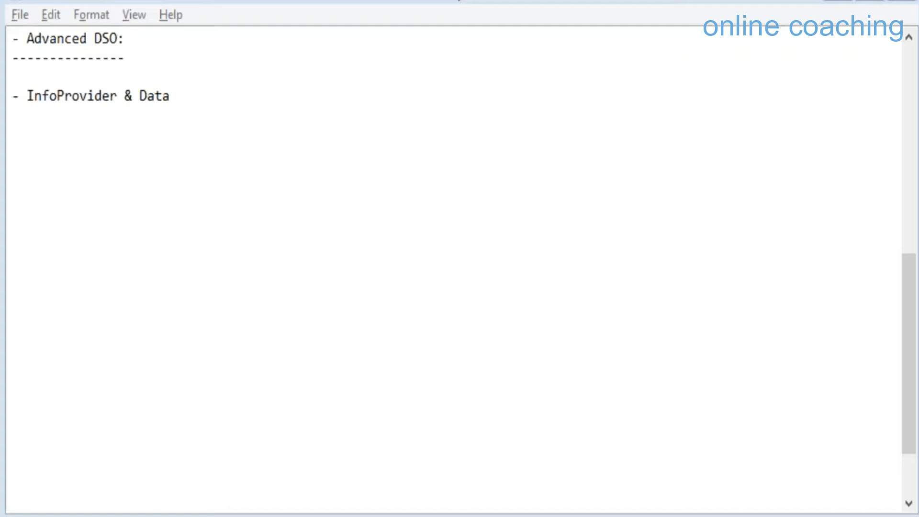
left_click(233, 107)
left_click(230, 97)
key("BackSpace")
type("Target")
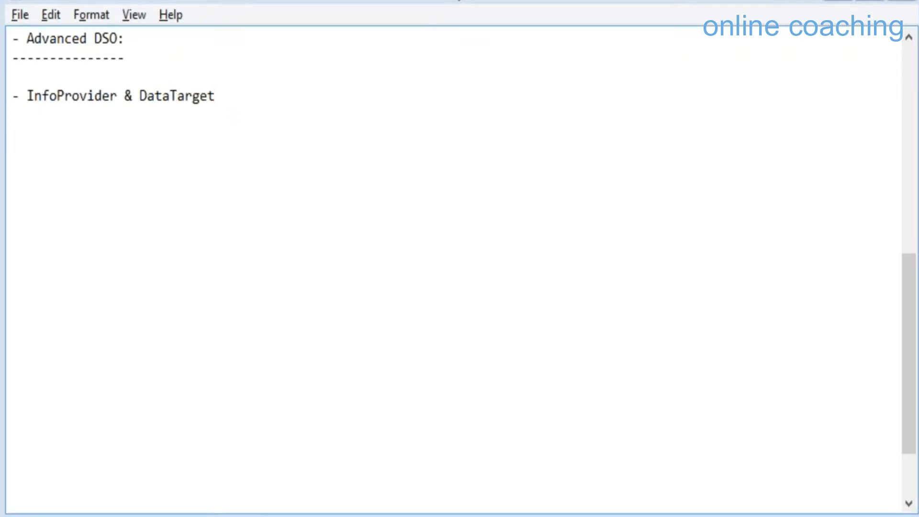
key("Return")
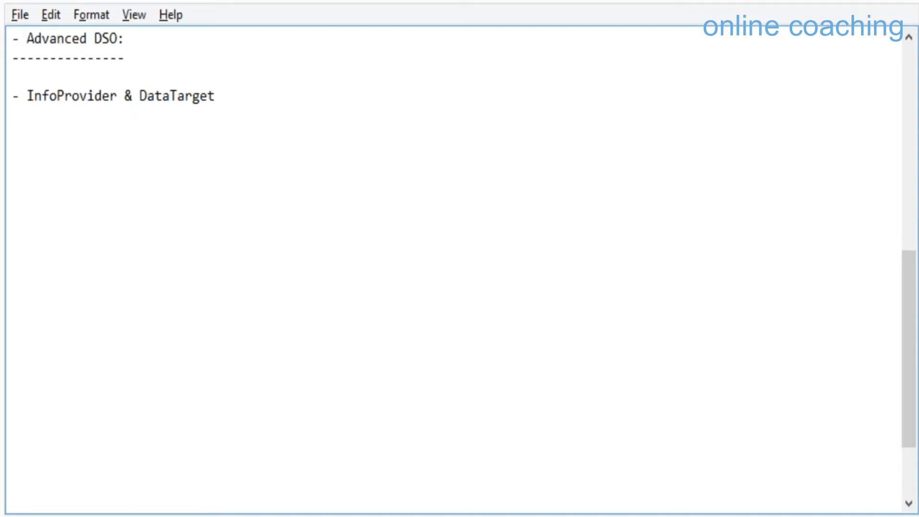
left_click(216, 96)
type("(Data P")
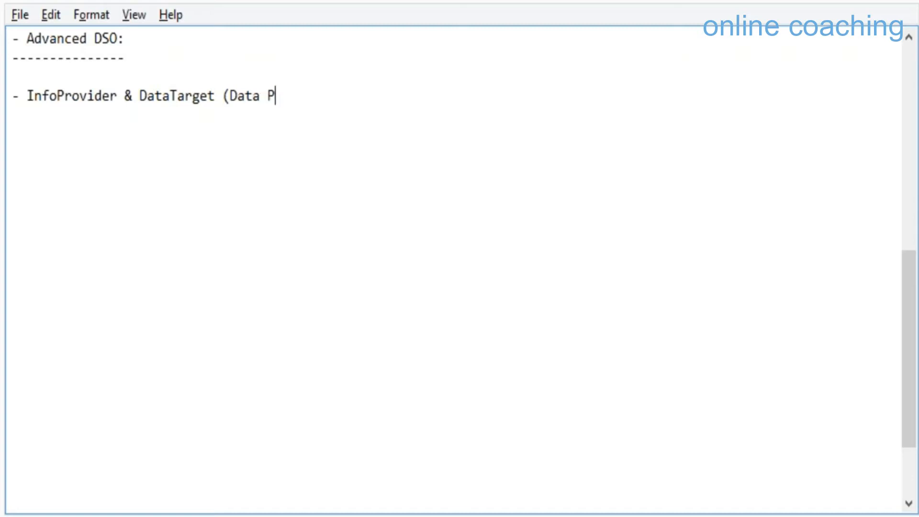
type("ersistency)")
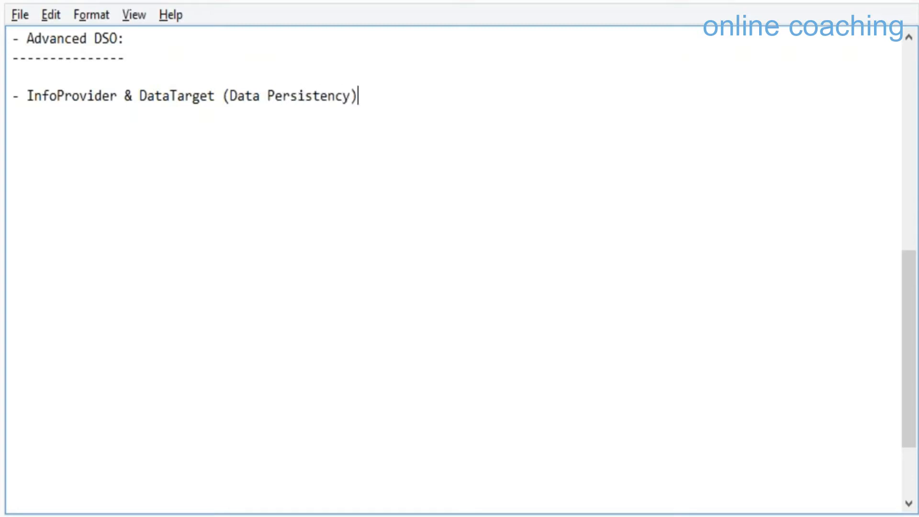
- Add two bullets below it: "Field Based Modeling" and "acst like Info Cube, Classic DSO, WO,...."
key("Return")
type("- Field Based ")
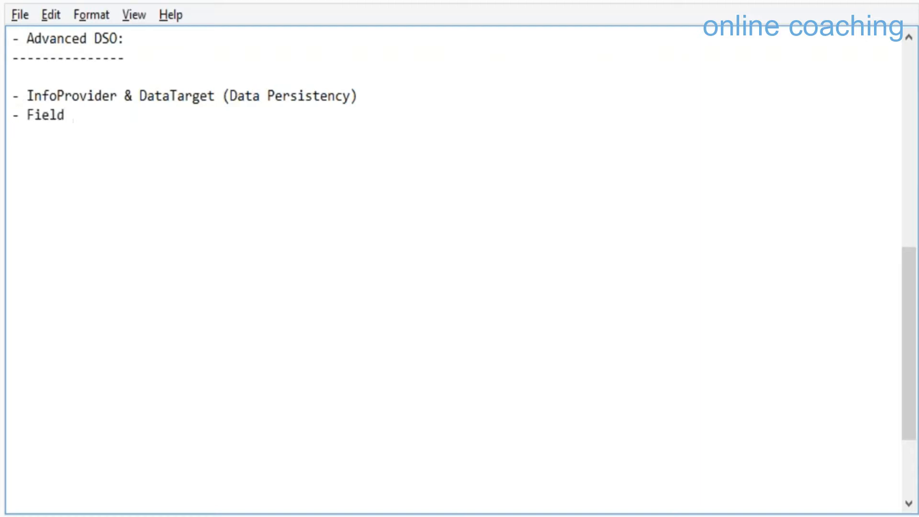
type("Modeling")
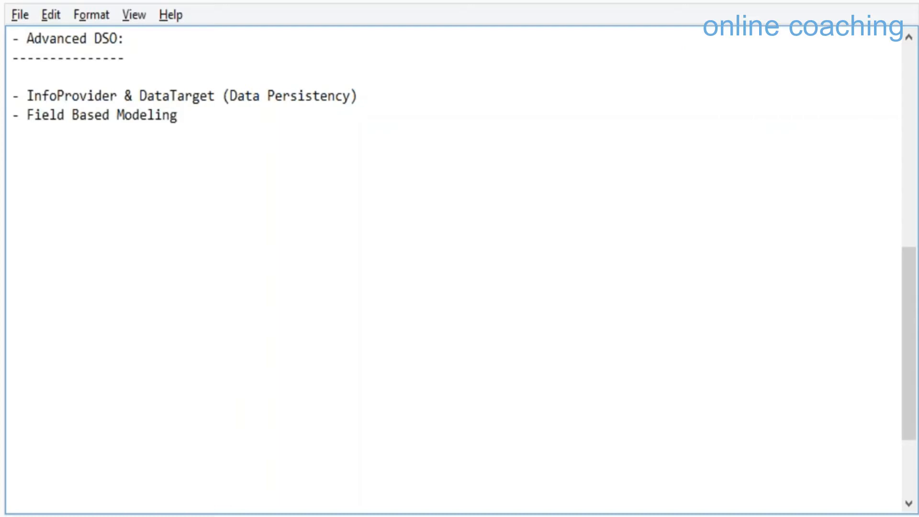
key("Return")
type("- acst like Info Cube, Classic DSO, WO,D")
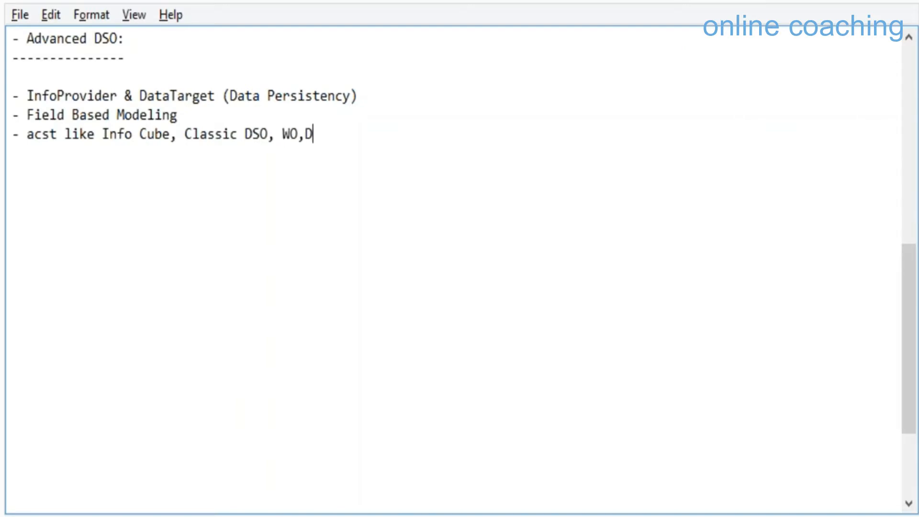
key("BackSpace")
type("....")
- Add the bullet "Max Key Fields - 120" to the Advanced DSO notes
key("Return")
type("- Max Key ")
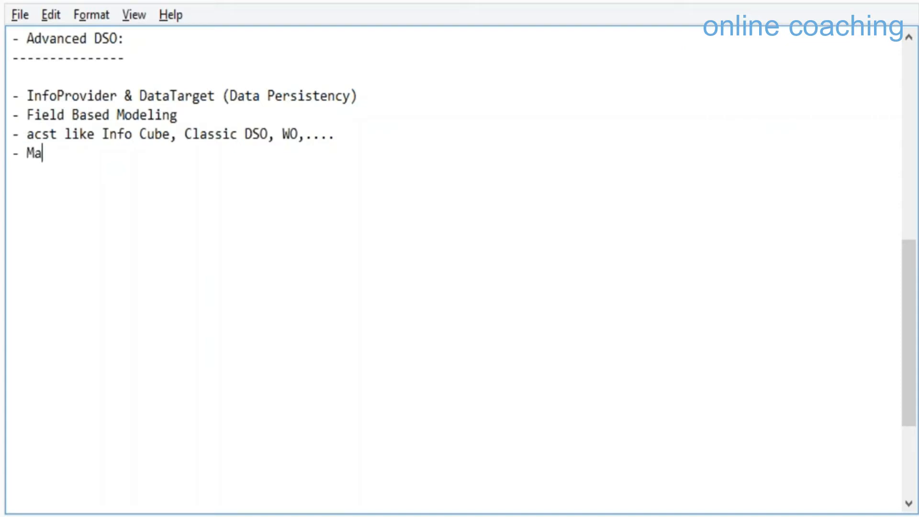
type("Fields - 120")
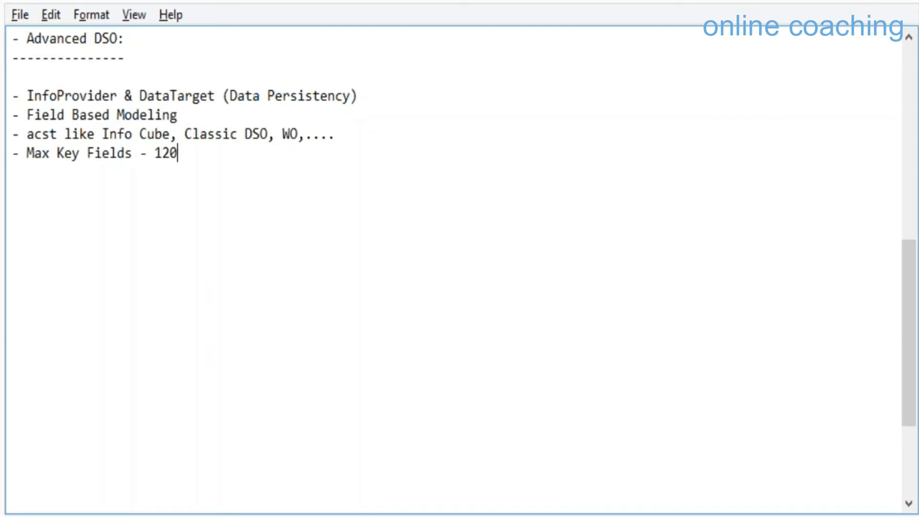
- After a blank line, add the bullets "3 tables -- Active, New, Changelog" and "/BIC/AXXXXX1,2,3"
key("Return")
key("Return")
type("- 3 tables -- Active, New, Changelog")
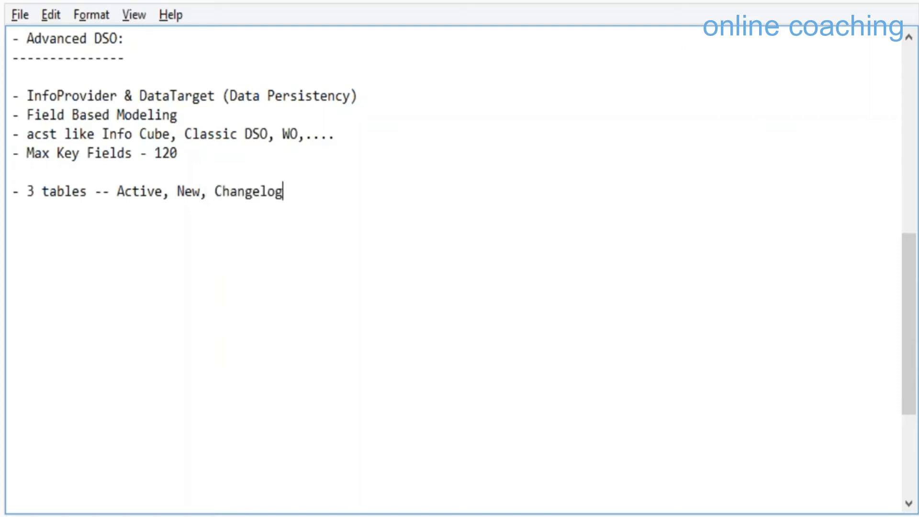
key("Return")
type("- /BIC")
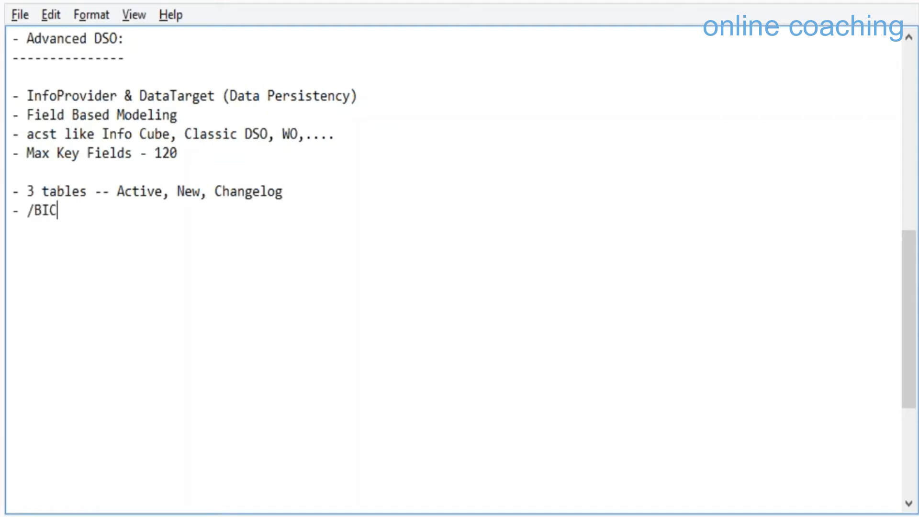
type("/AXXXXX1,2,3")
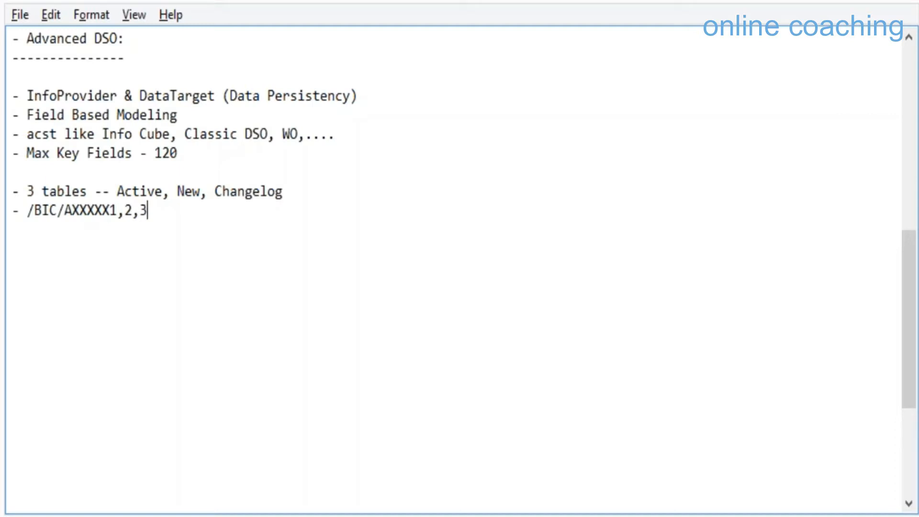
- After another blank line, add the bullets "2 DB View" and "6 , 7"
key("Return")
key("Return")
type("- 2")
type("DB")
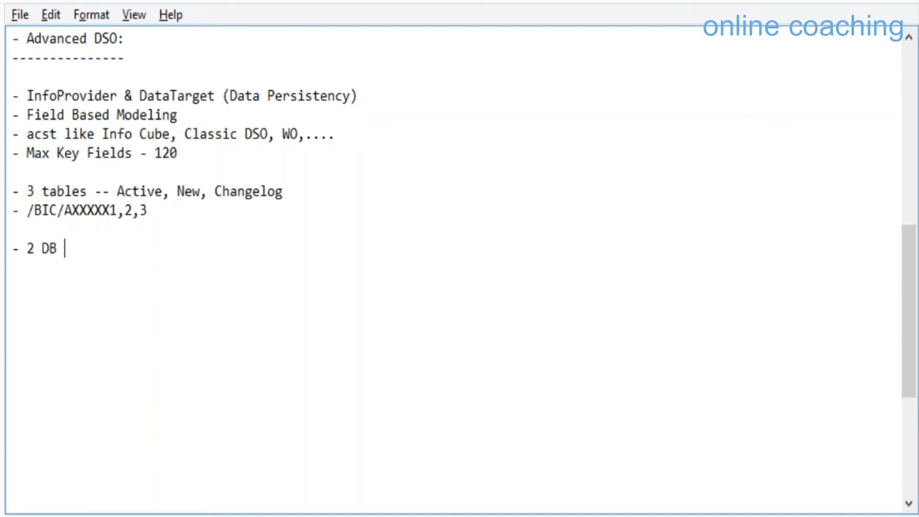
type(" View")
key("Return")
type("- 6 , 7")
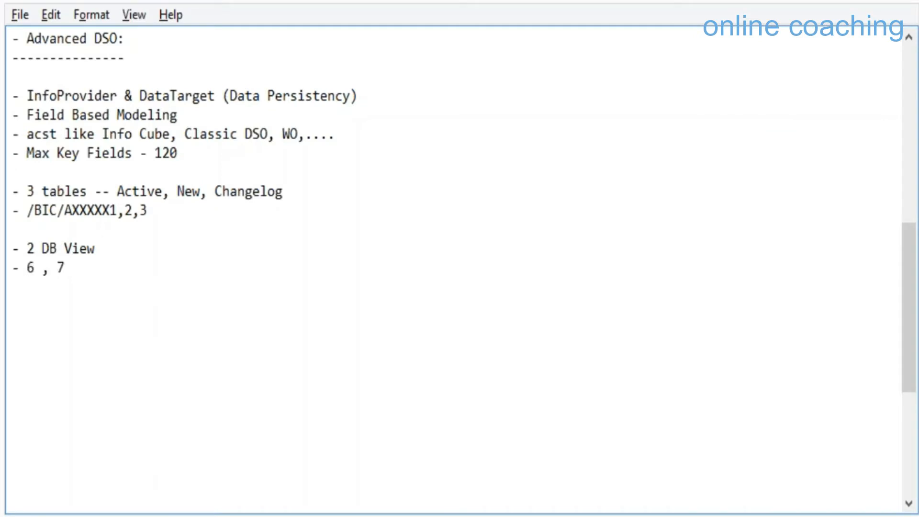
- Highlight the view numbers 6 and 7 and the /BIC/AXXXXX table prefix in the notes to review the naming
left_click_drag(68, 270, 57, 269)
double_click(29, 271)
double_click(61, 267)
left_click_drag(28, 209, 111, 217)
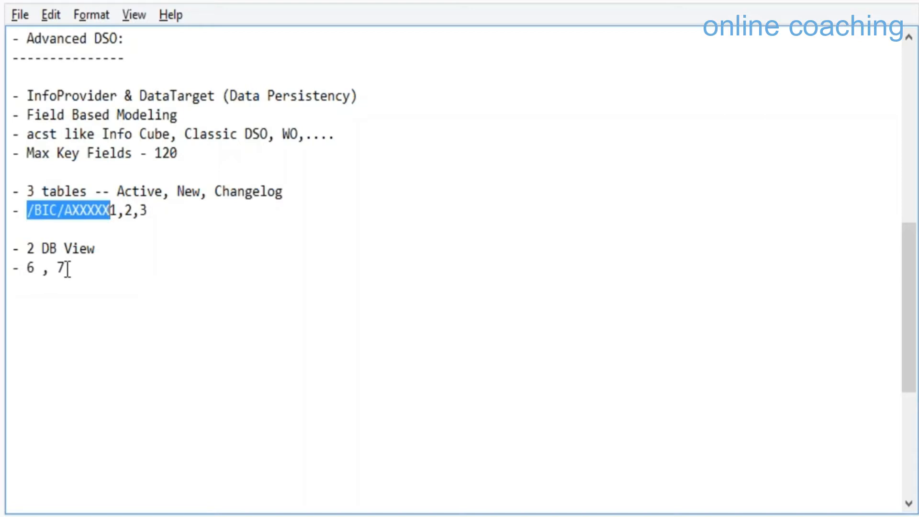
left_click_drag(35, 268, 27, 268)
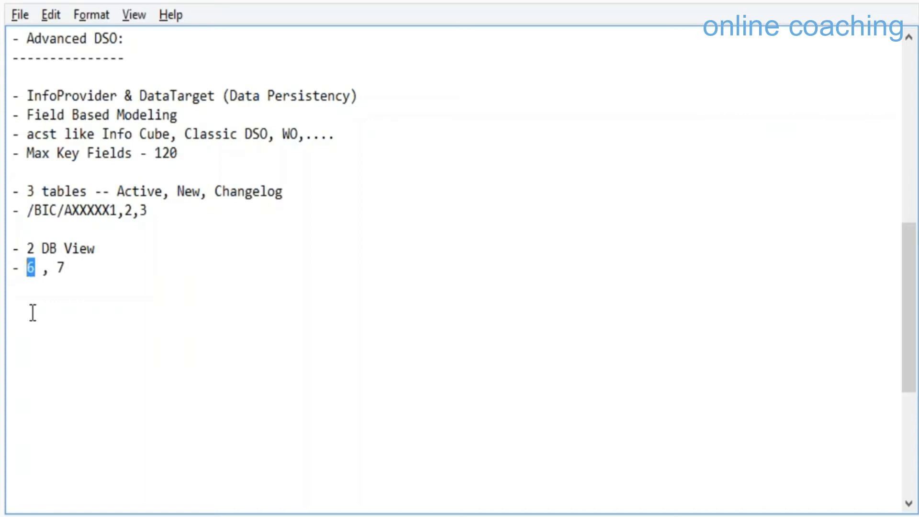
left_click(41, 281)
left_click_drag(41, 267, 27, 266)
left_click_drag(88, 272, 9, 198)
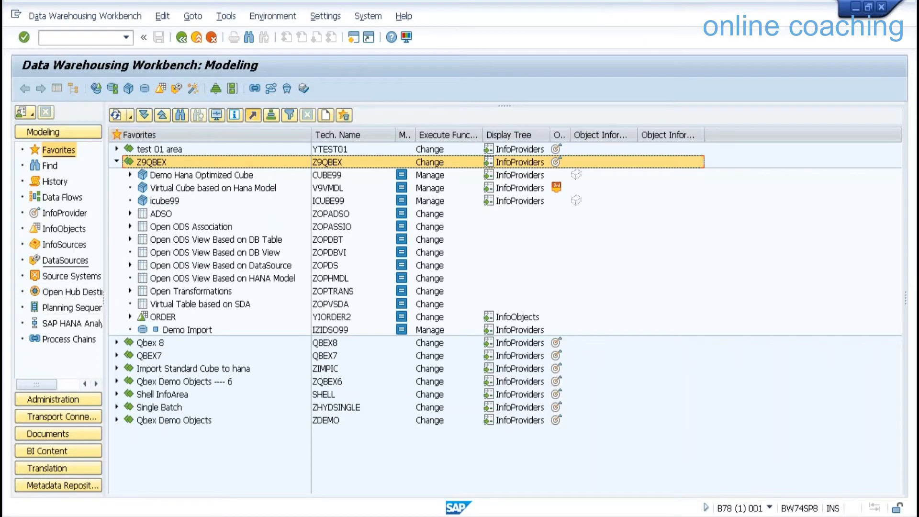
- In the SAP Data Warehousing Workbench, display the fields of the flat file DataSource ZDS_SALES04
left_click(65, 260)
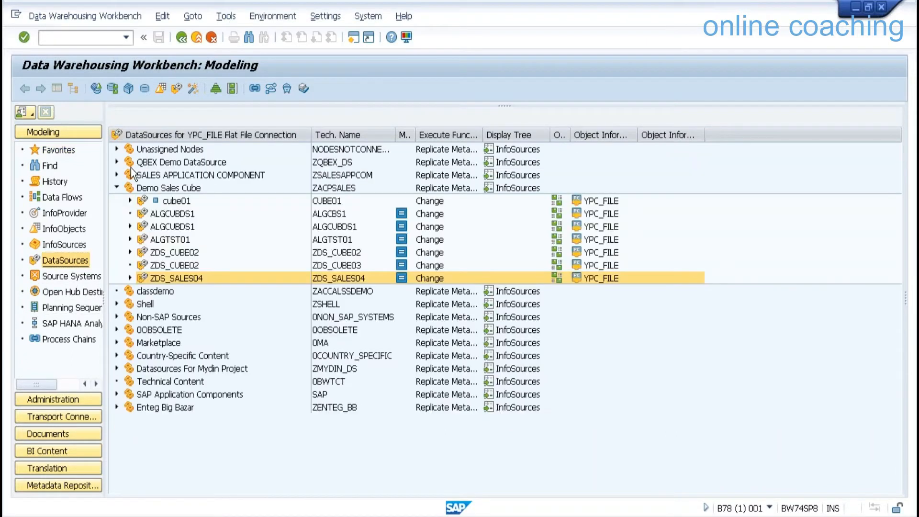
left_click(340, 280)
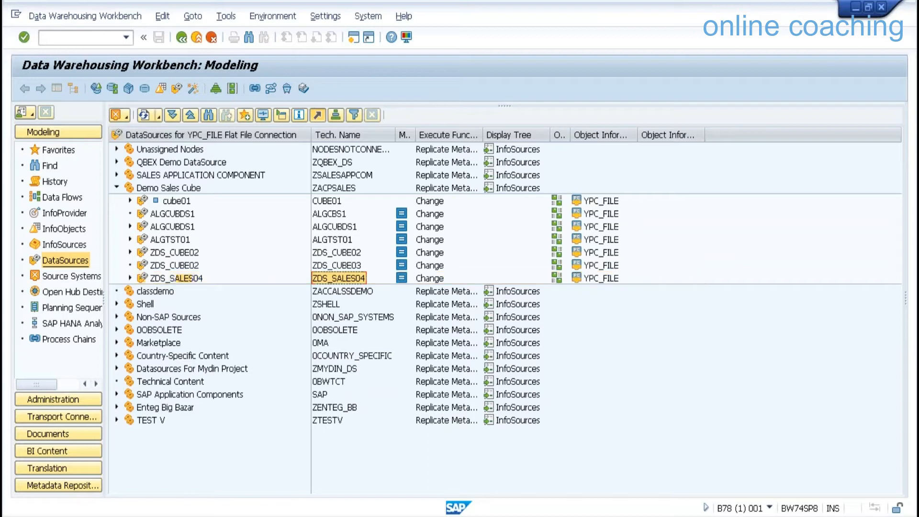
double_click(341, 282)
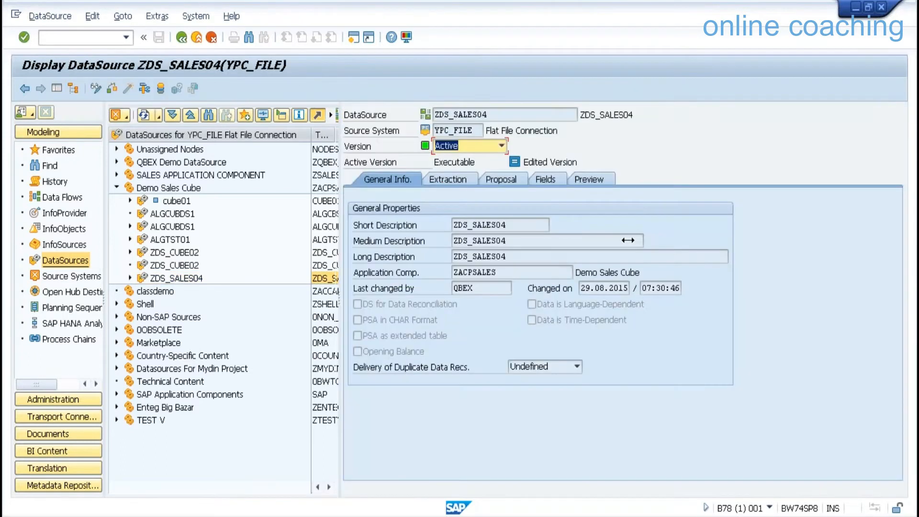
left_click(542, 179)
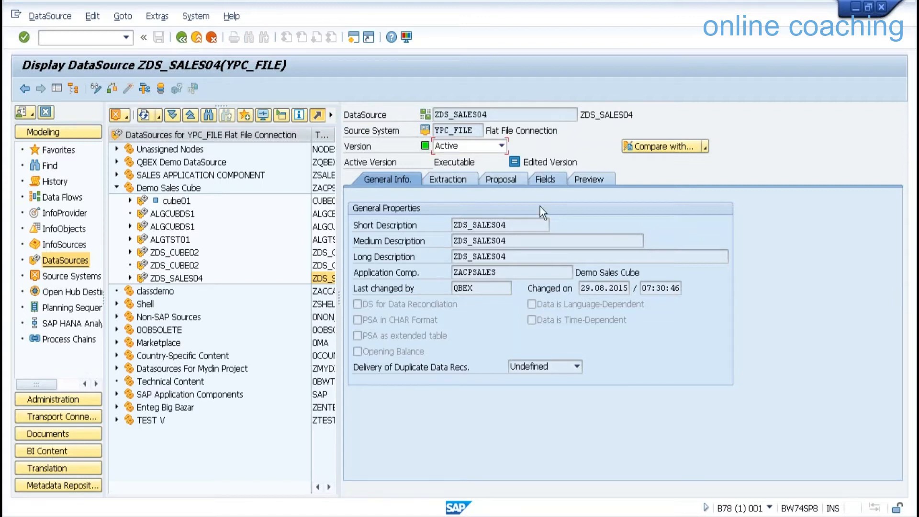
- Examine the DataSource's field list from SALESORDERNO to UNIT
left_click(432, 375)
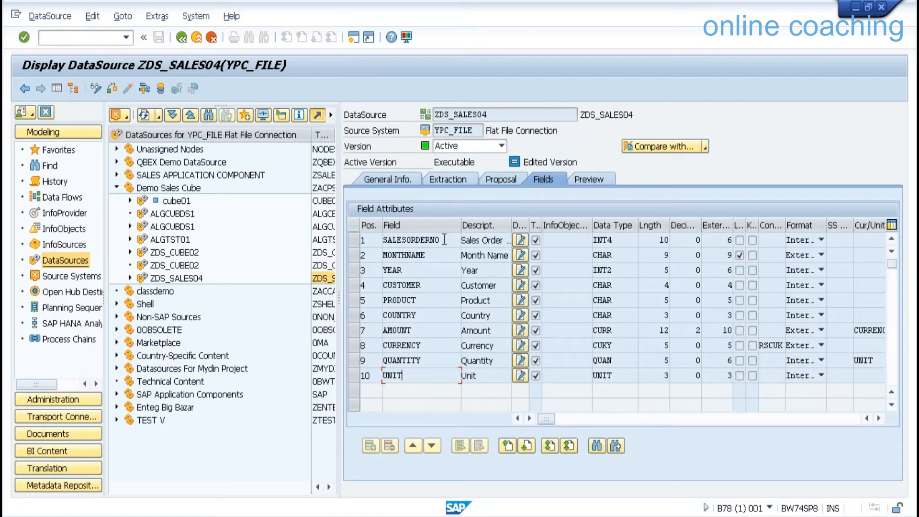
left_click(441, 270)
left_click(439, 361)
left_click(446, 256)
left_click(445, 290)
left_click(442, 316)
left_click(441, 348)
left_click(440, 312)
left_click(446, 257)
double_click(446, 240)
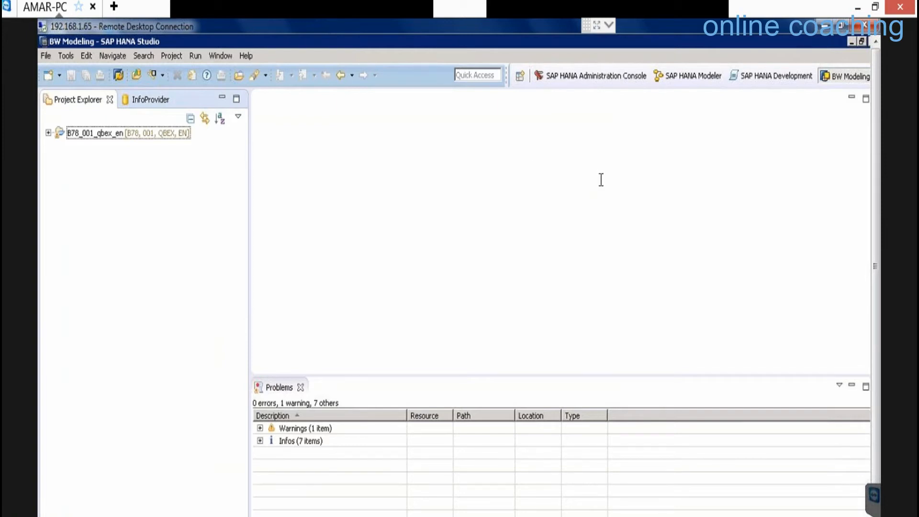
- Switch to SAP HANA Studio and expand the B78_001_qbex_en project's InfoProviders down to the Z9QBEX InfoArea, collapsing its Open ODS View folder
left_click(693, 12)
left_click(48, 133)
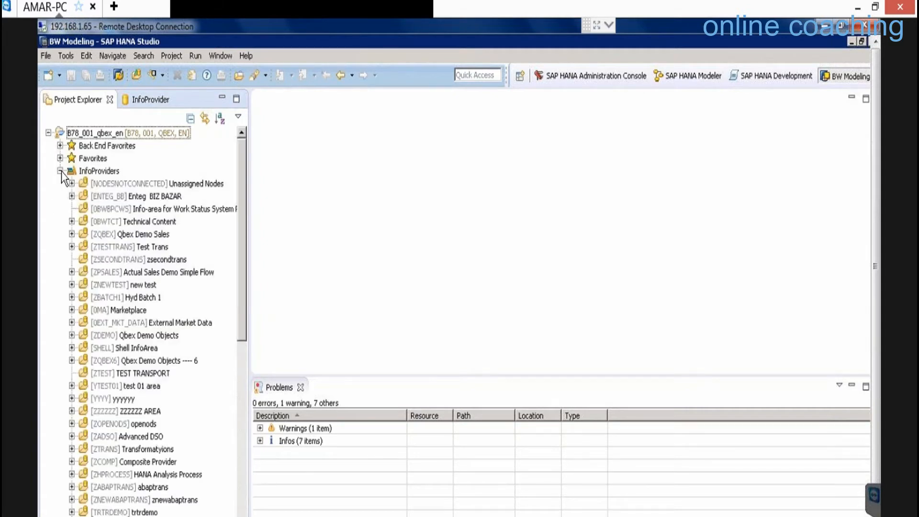
left_click(245, 464)
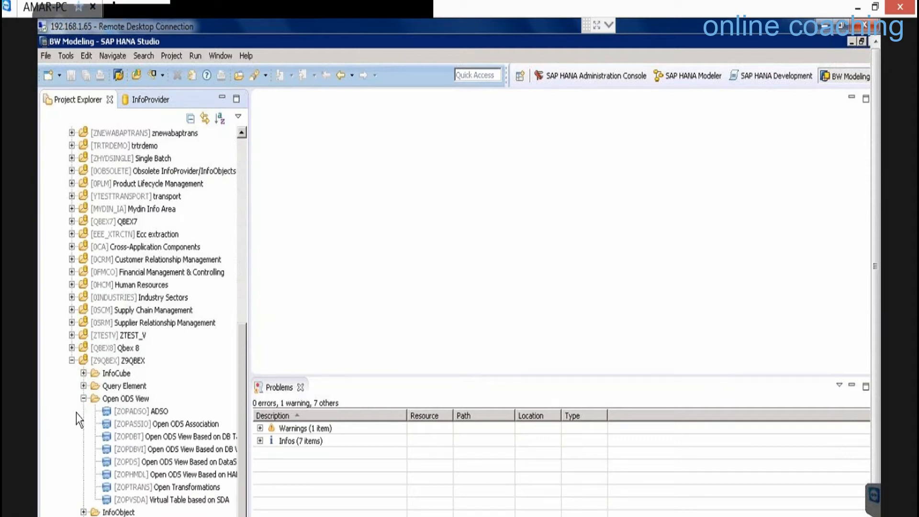
left_click(84, 399)
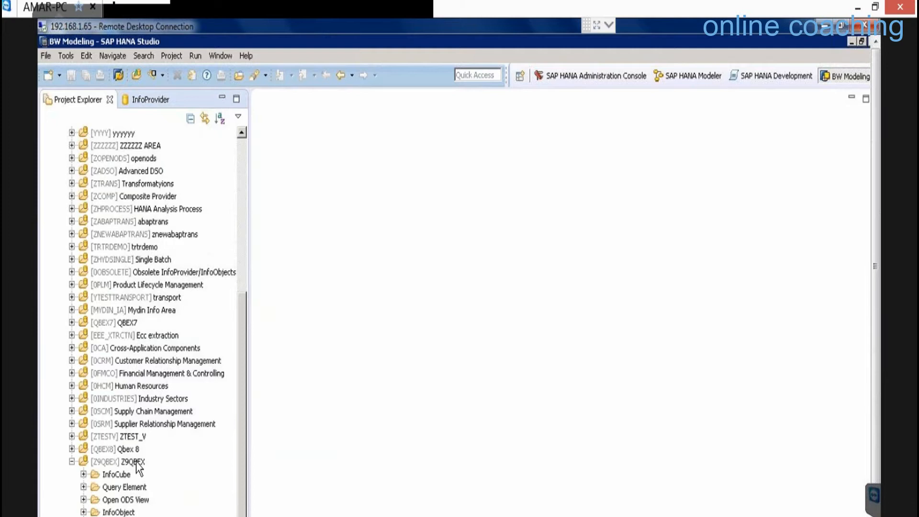
- Start a new advanced DataStore Object in the Z9QBEX InfoArea, named ZADCUBE with the description "Demo ADSO Like Cube"
left_click(137, 462)
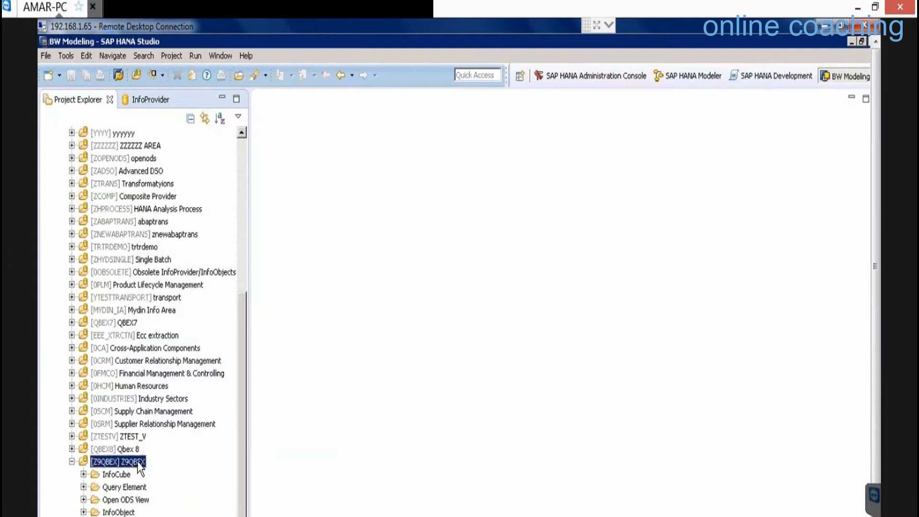
right_click(138, 463)
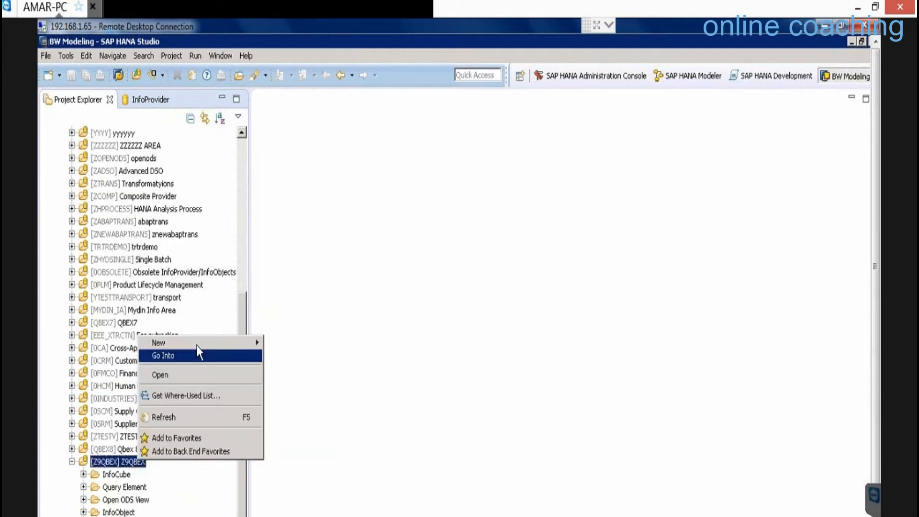
mouse_move(200, 345)
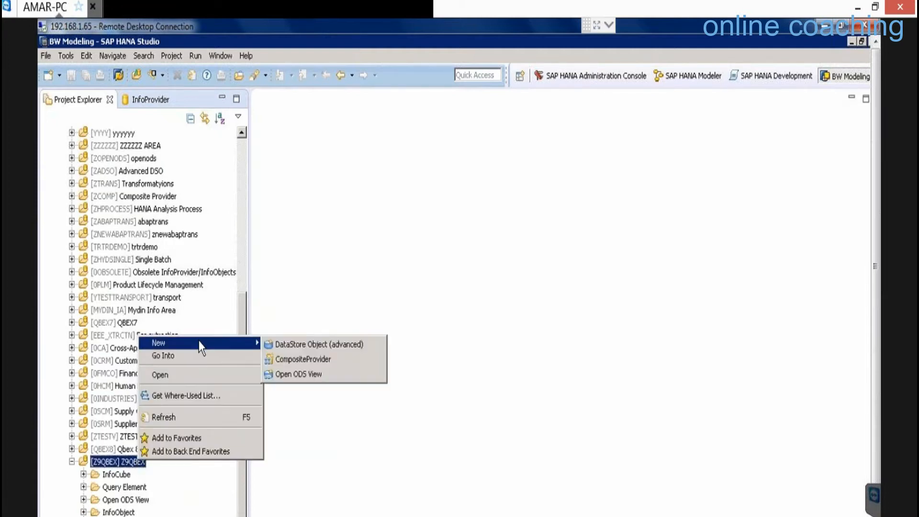
left_click(334, 344)
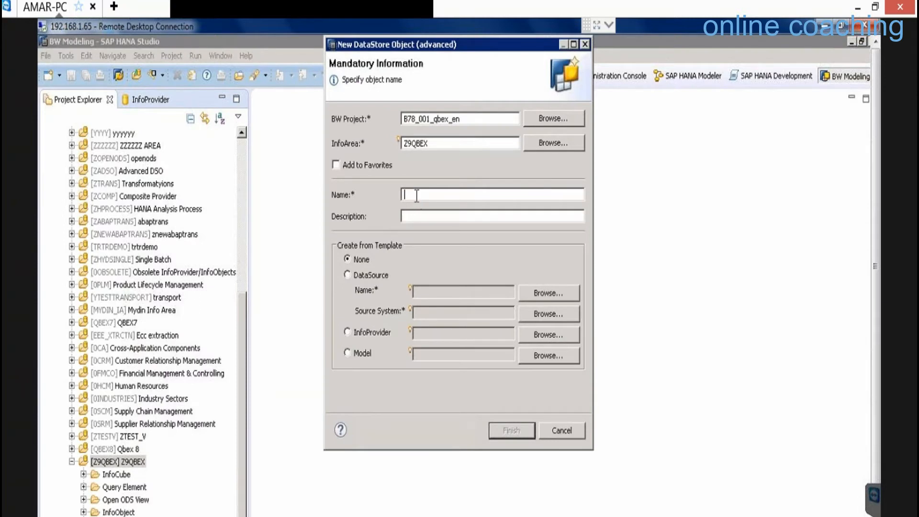
type("Z")
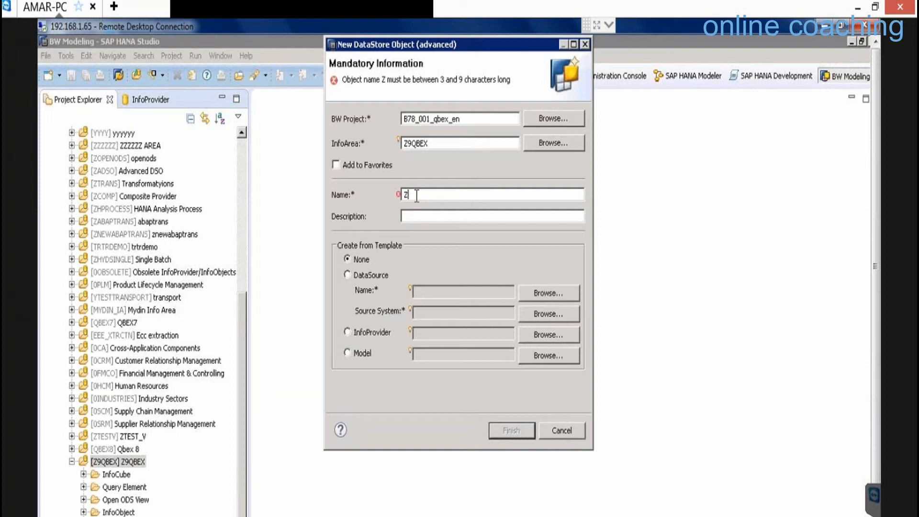
type("AD")
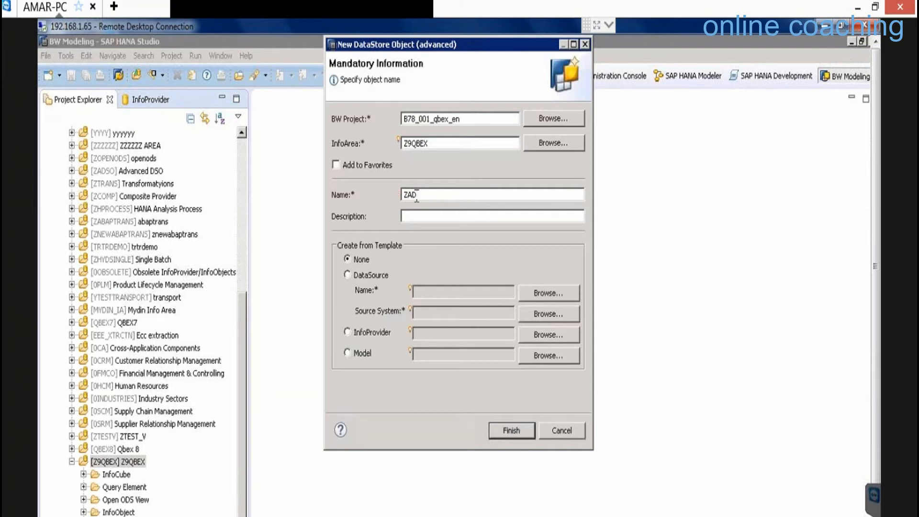
type("CUBE")
key("Tab")
type("Demo ADSO Like Cube")
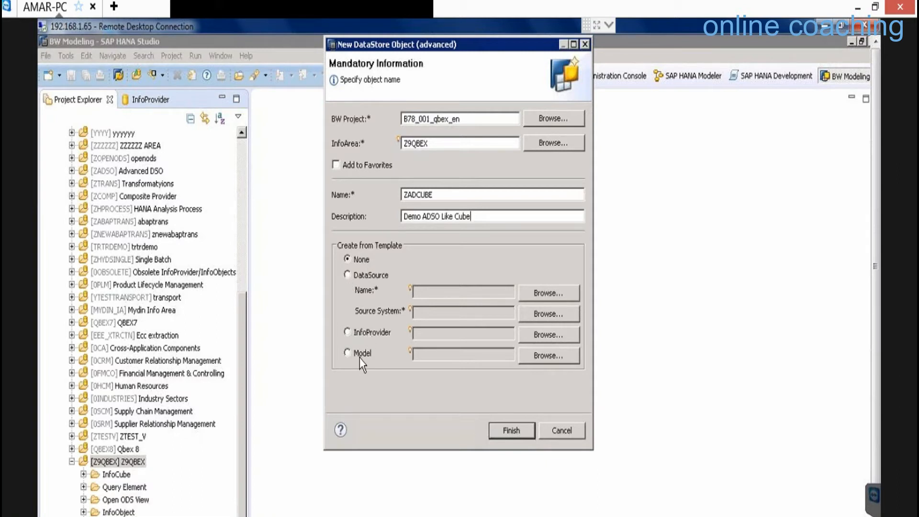
- Choose DataSource as the template type, switch to the SAP Data Warehousing Workbench and copy the DataSource name ZDS_SALES04
left_click(362, 275)
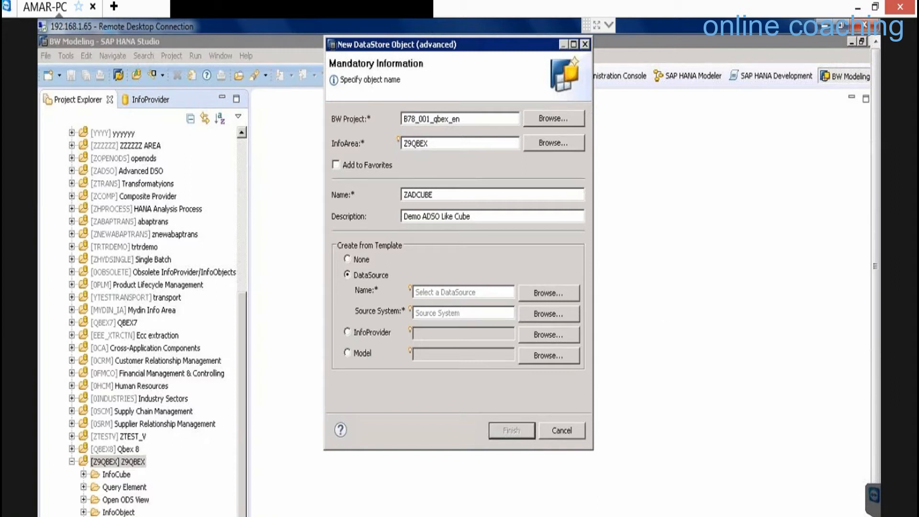
left_click_drag(875, 266, 875, 316)
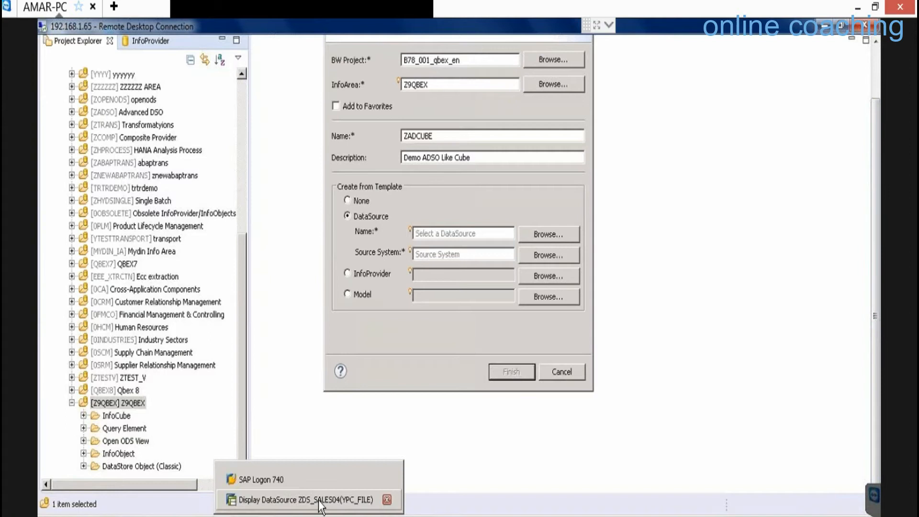
left_click(319, 501)
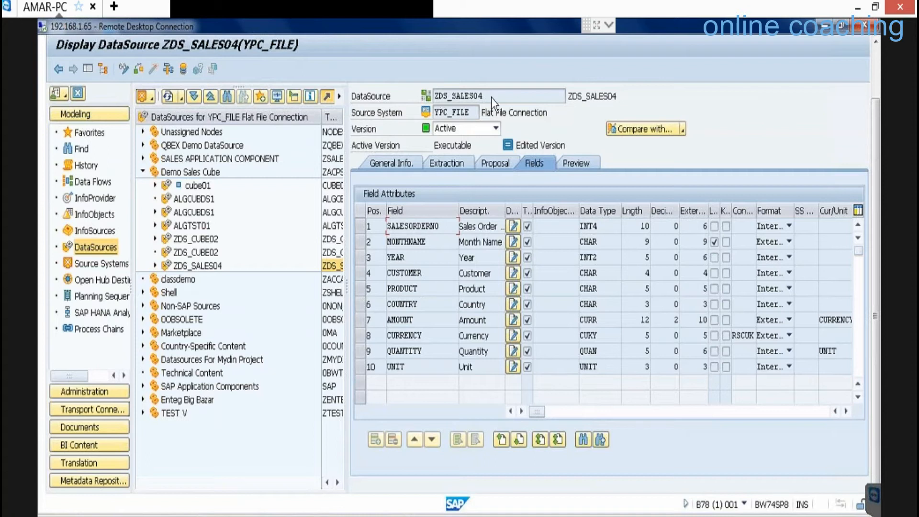
left_click(493, 97)
key("shift+Home")
key("ctrl+c")
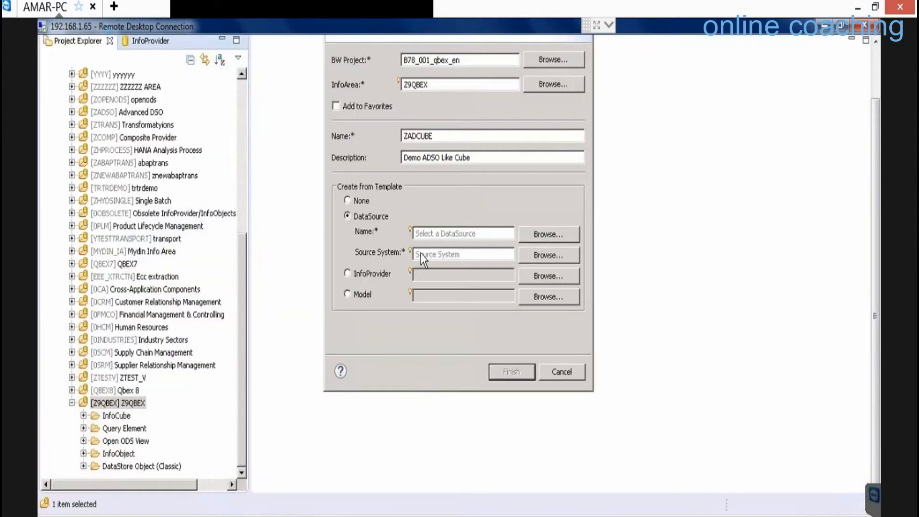
- Back in SAP HANA Studio, pick the DataSource ZDS_SALES04 (YPC_FILE) as the template and finish creating ZADCUBE
left_click(422, 234)
left_click(563, 234)
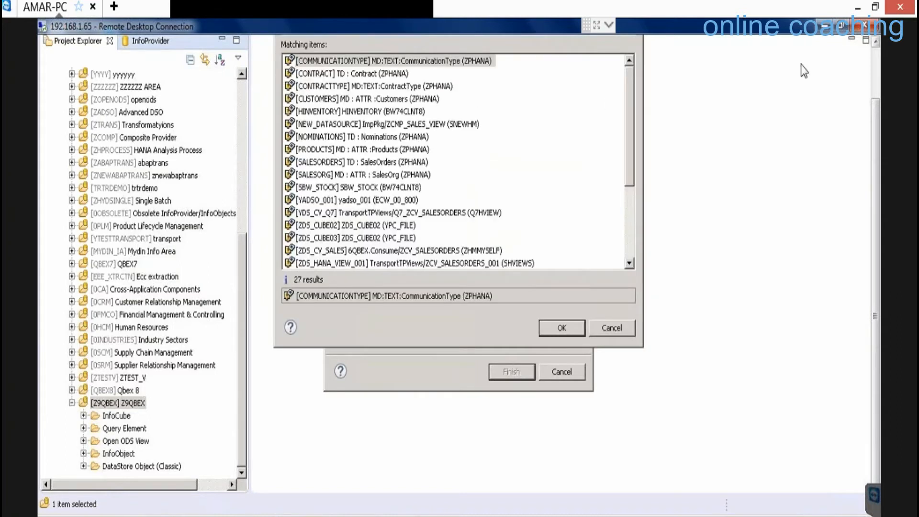
left_click(873, 59)
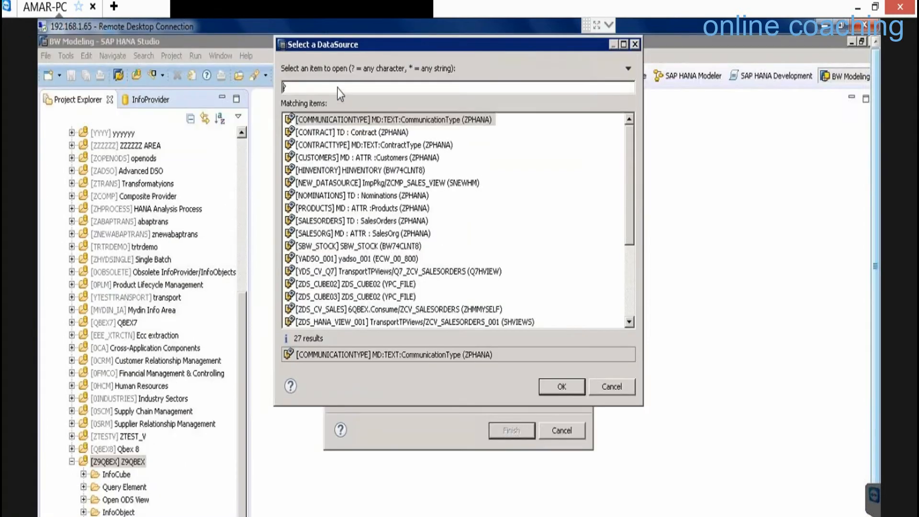
type("ZDS_SALES04")
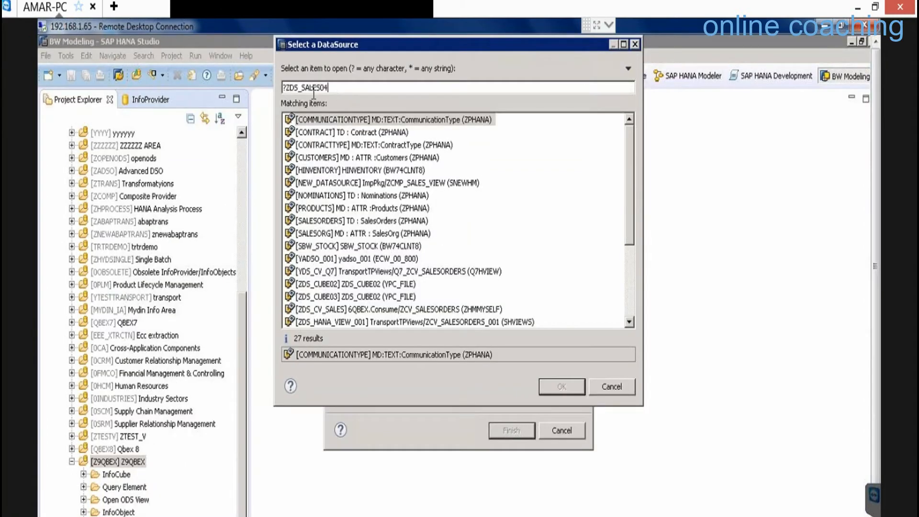
left_click(286, 88)
key("BackSpace")
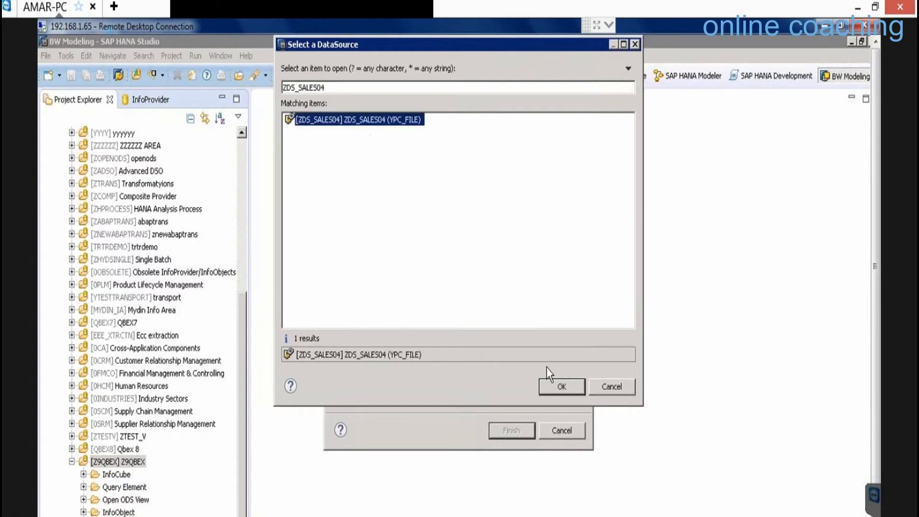
left_click(554, 385)
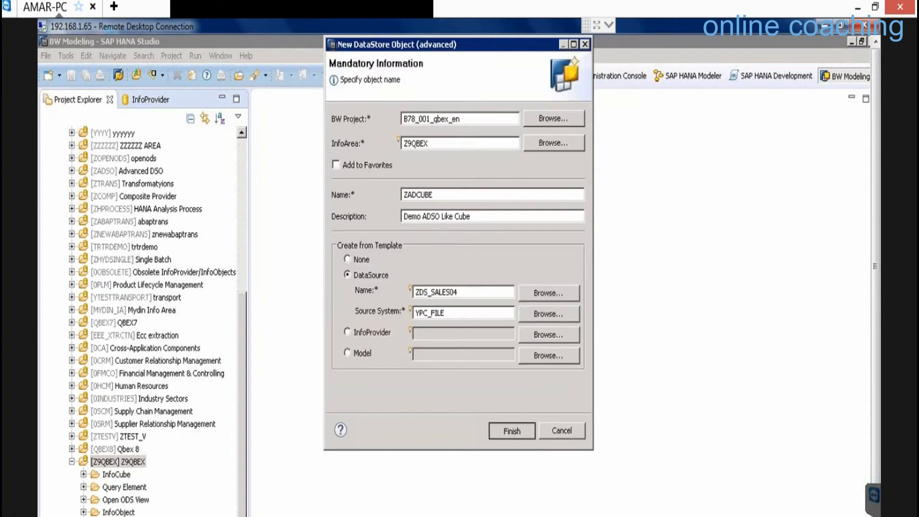
left_click(491, 432)
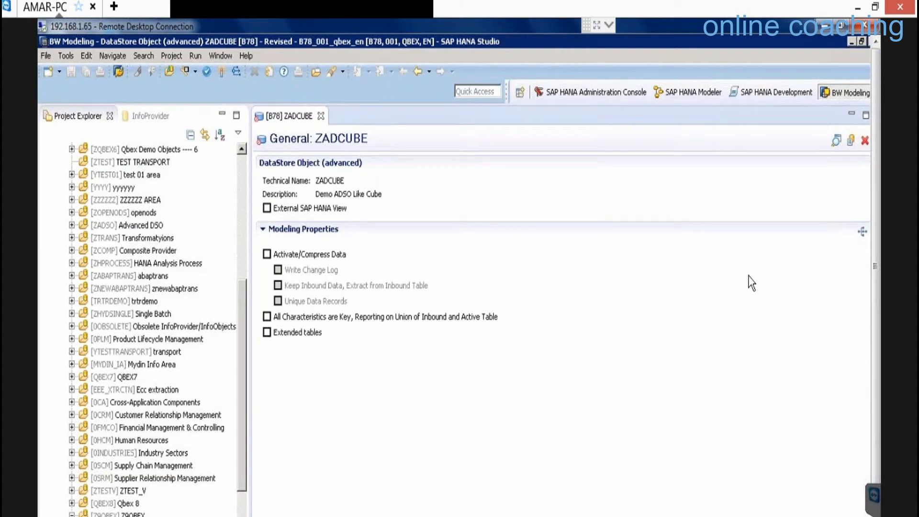
- Examine ZADCUBE's technical name, description and modeling properties on its General page
left_click(223, 116)
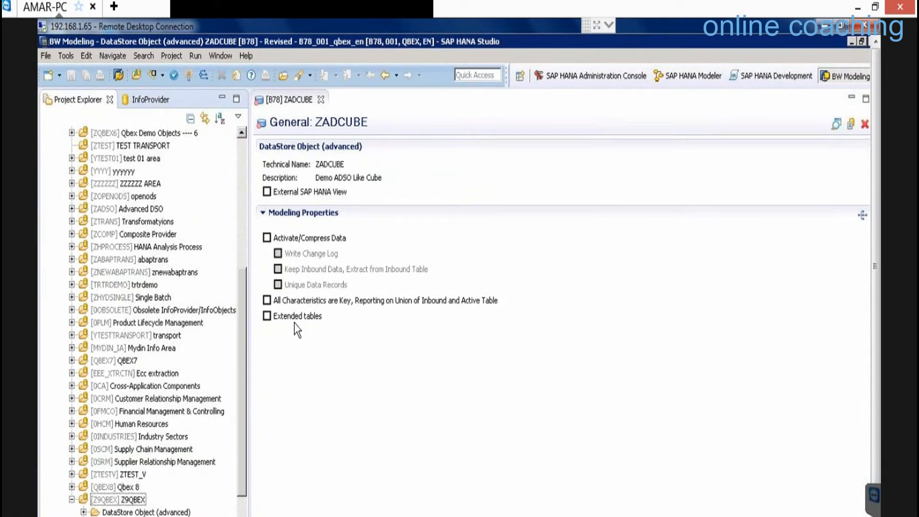
left_click_drag(322, 165, 359, 162)
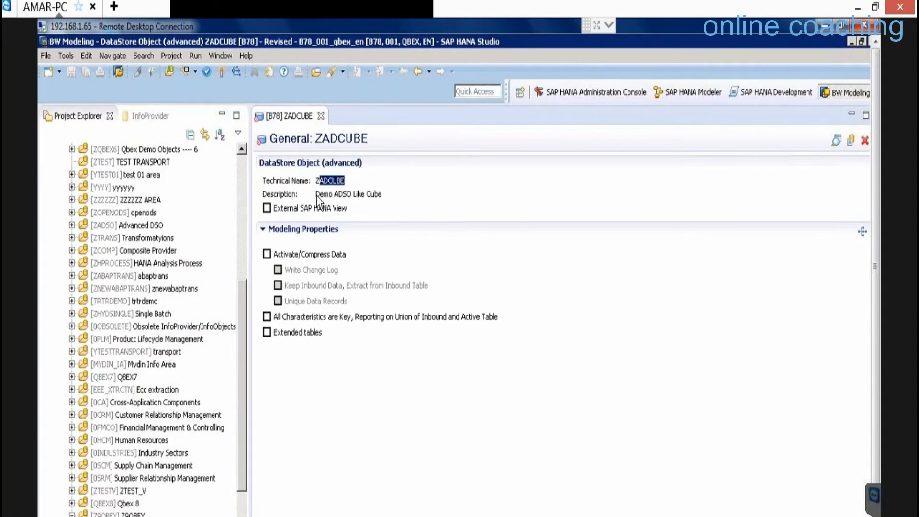
left_click_drag(320, 196, 371, 194)
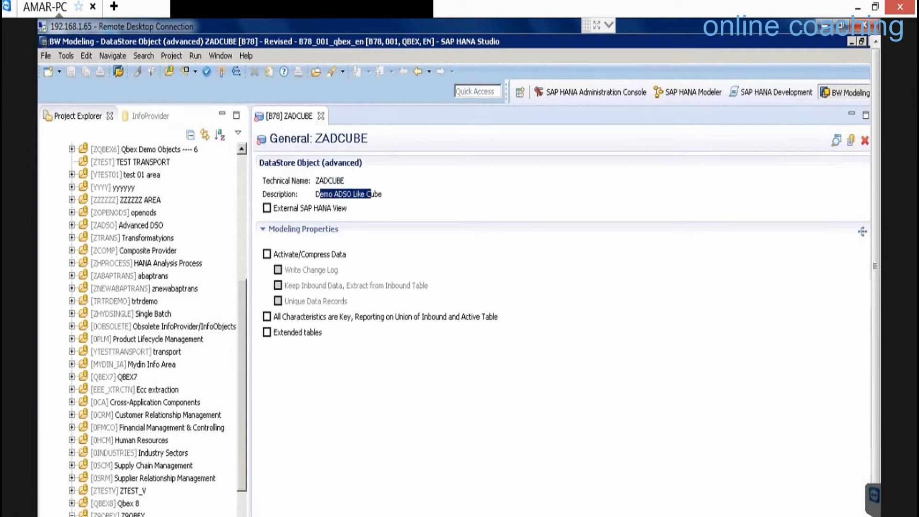
left_click(221, 114)
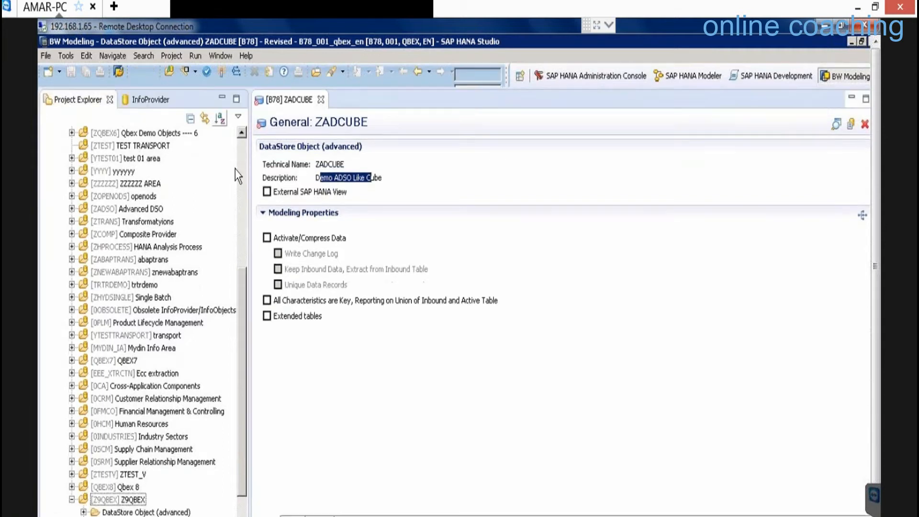
left_click(274, 231)
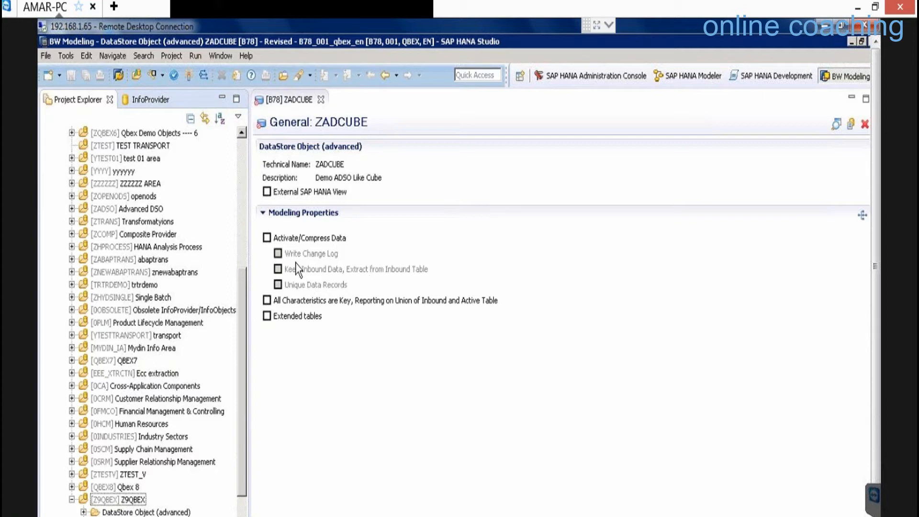
mouse_move(292, 241)
left_click(274, 253)
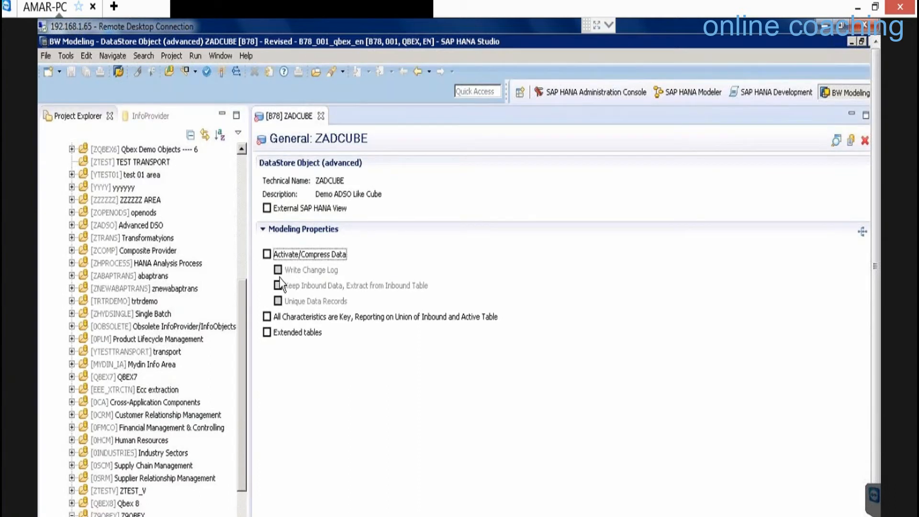
- Try out Activate/Compress Data and All Characteristics are Key for ZADCUBE, and clear both options again
left_click(266, 257)
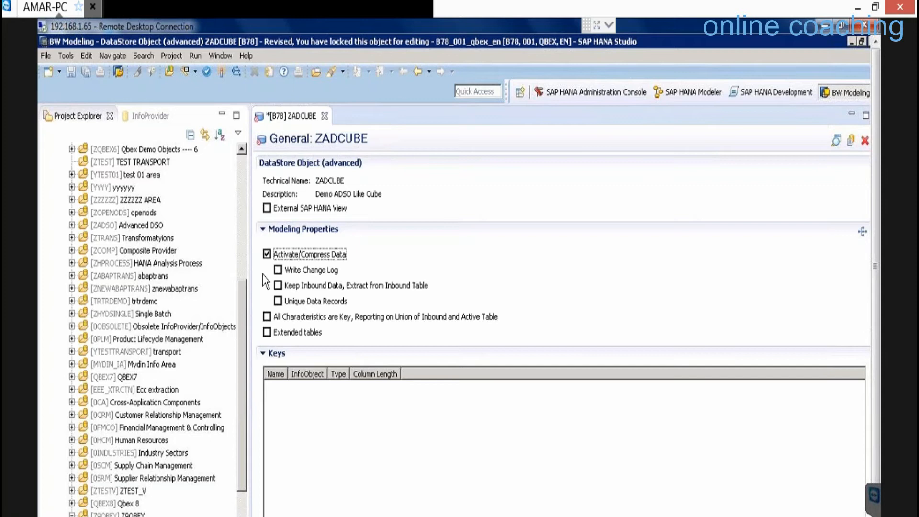
left_click(267, 254)
left_click(267, 254)
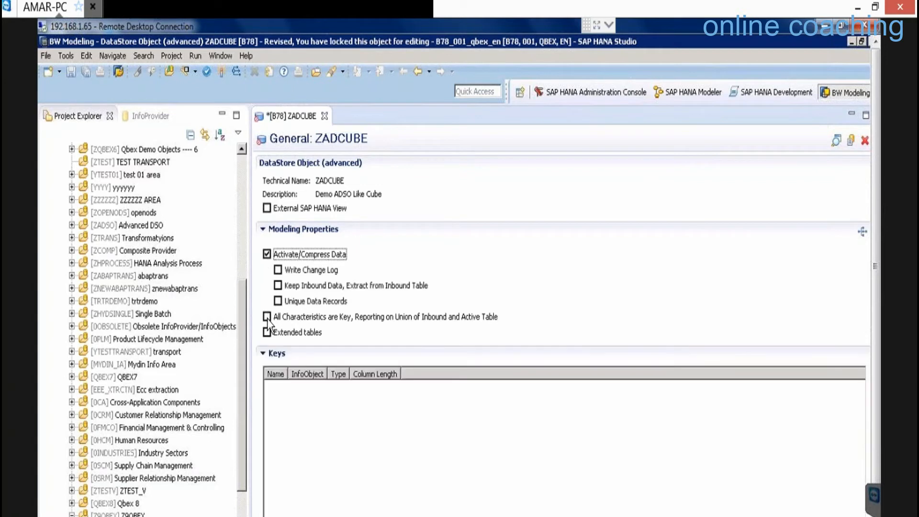
left_click(297, 317)
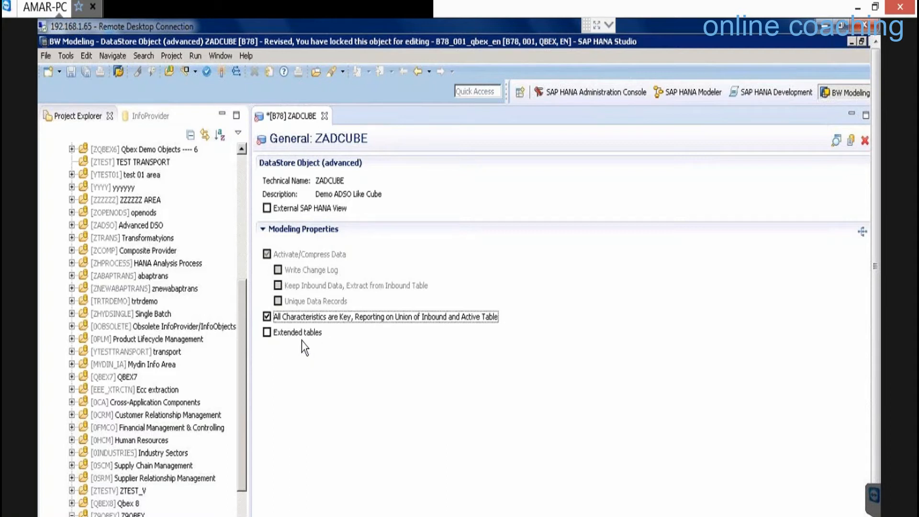
left_click(266, 317)
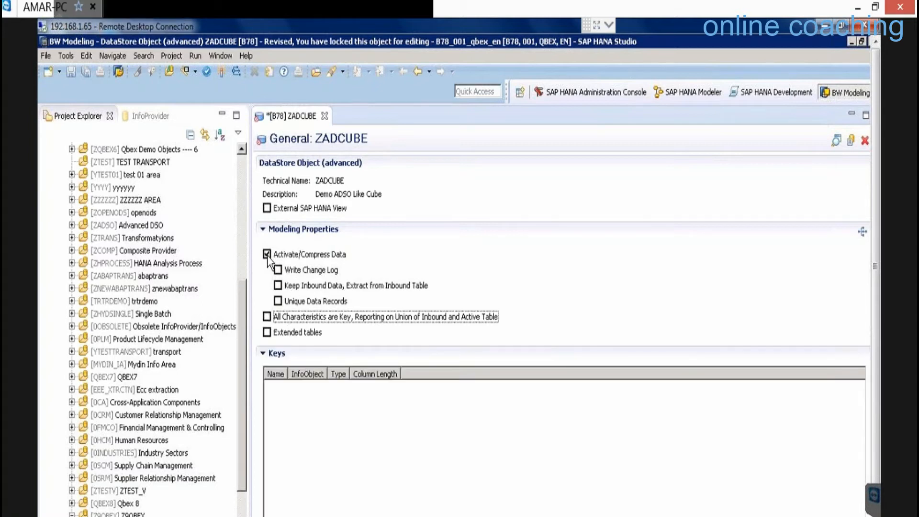
left_click(267, 255)
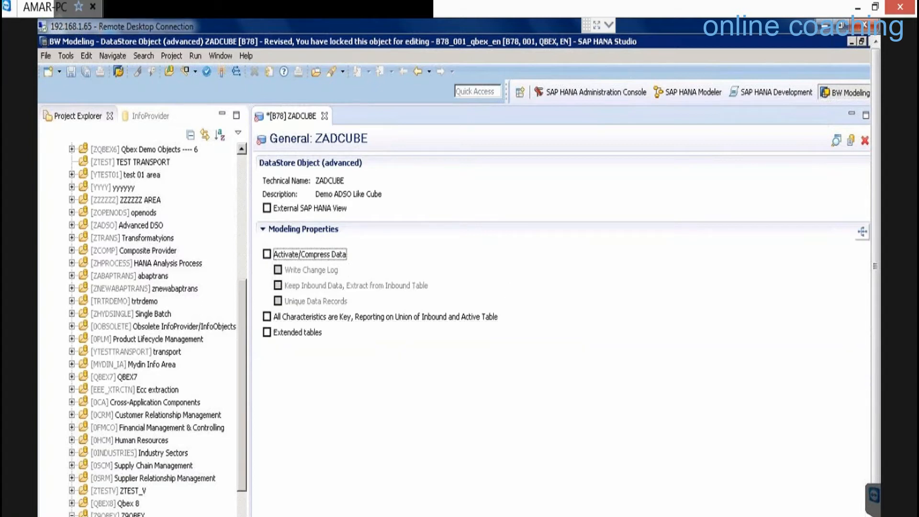
- Apply the InfoCube model template from the classic objects to ZADCUBE's modeling properties
left_click(862, 232)
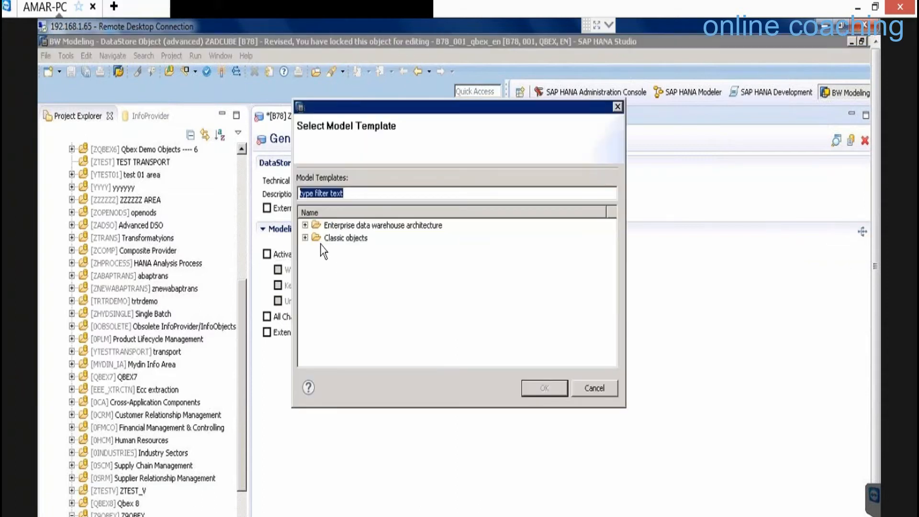
left_click(306, 238)
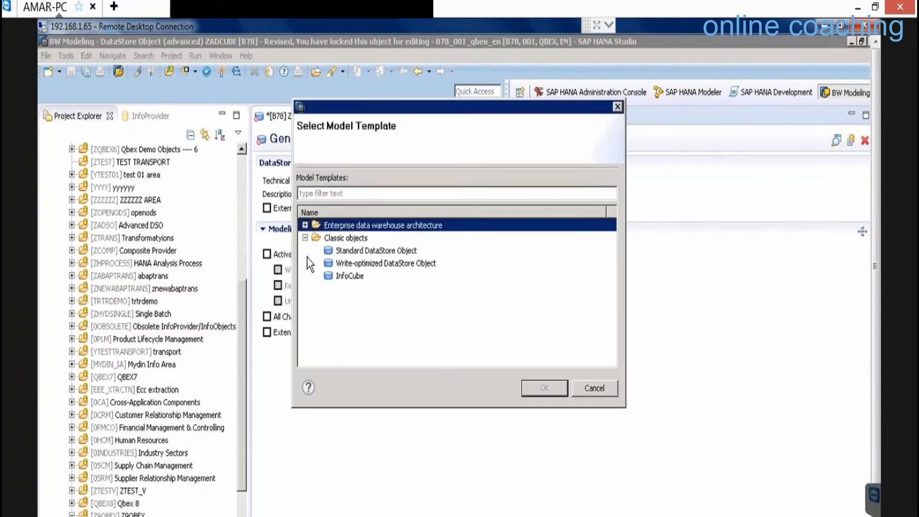
left_click(351, 275)
left_click(543, 388)
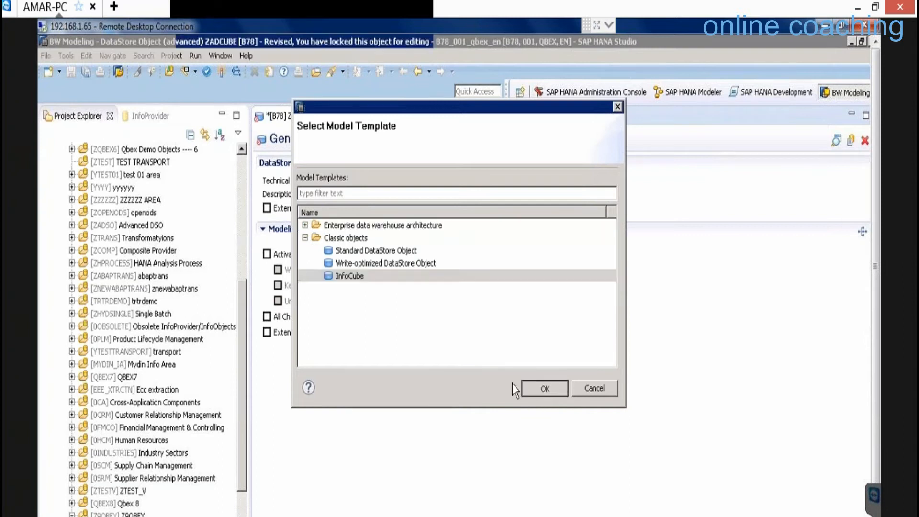
left_click(267, 317)
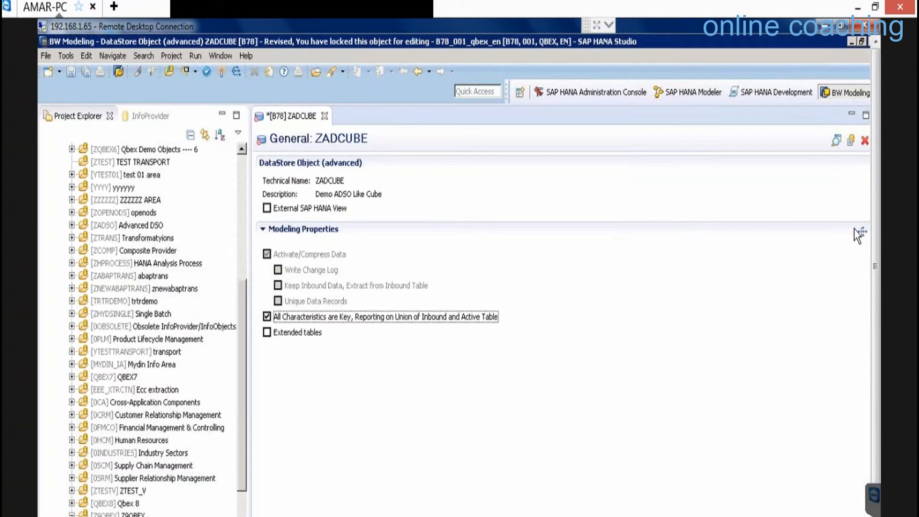
- Apply the Write-optimized DataStore Object template from the classic objects to ZADCUBE
left_click(866, 233)
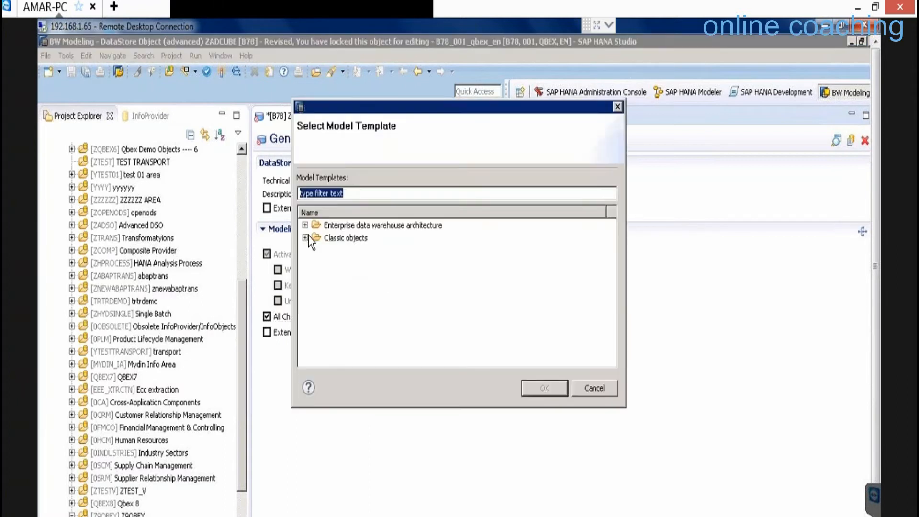
left_click(305, 238)
left_click(415, 264)
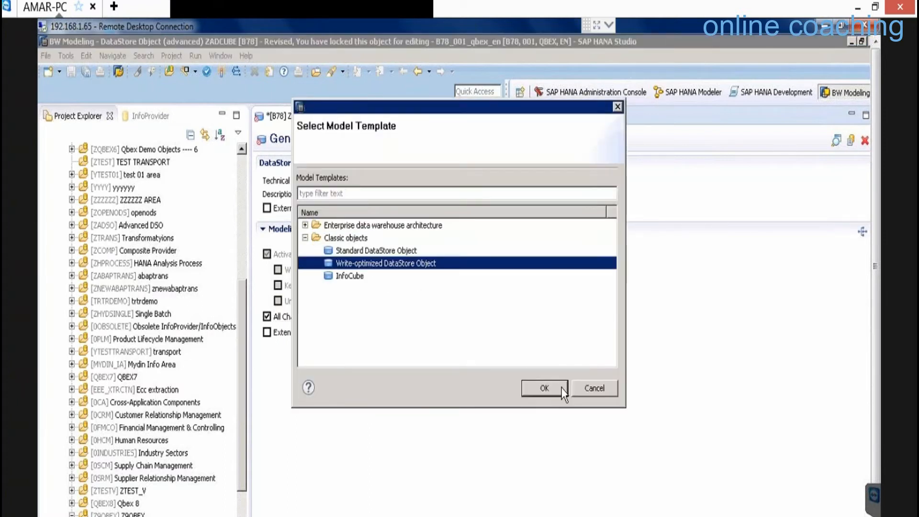
left_click(546, 388)
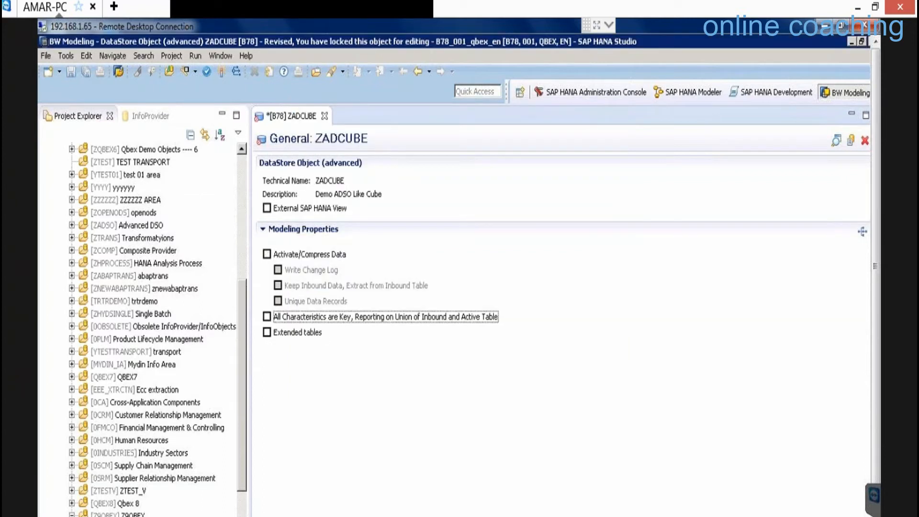
- Apply the Standard DataStore Object template from the classic objects to ZADCUBE
left_click(863, 232)
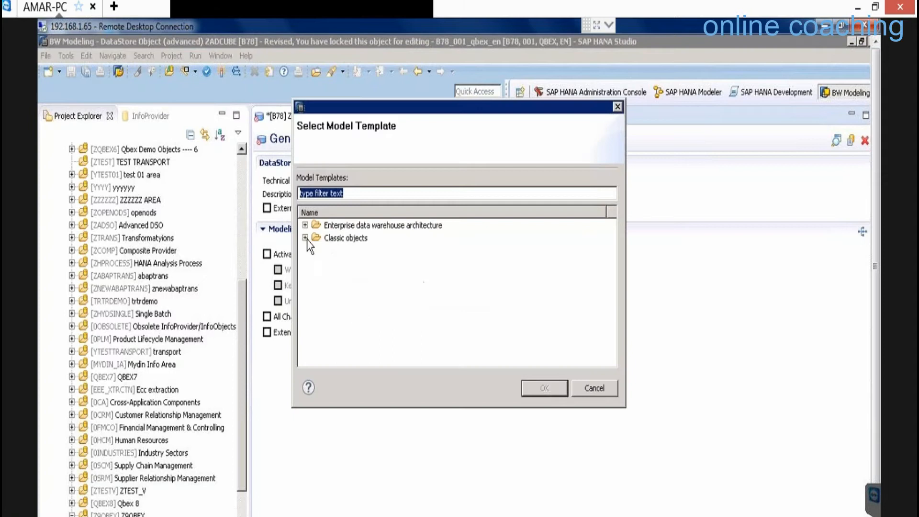
left_click(366, 254)
left_click(544, 388)
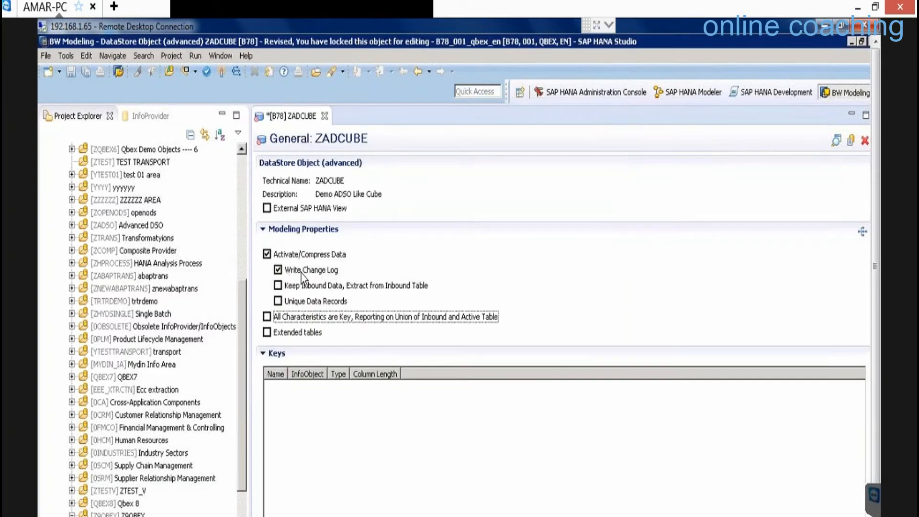
- Apply the reporting layer template "Reporting on union of active table and inbound queue" to ZADCUBE
left_click(862, 232)
left_click(305, 226)
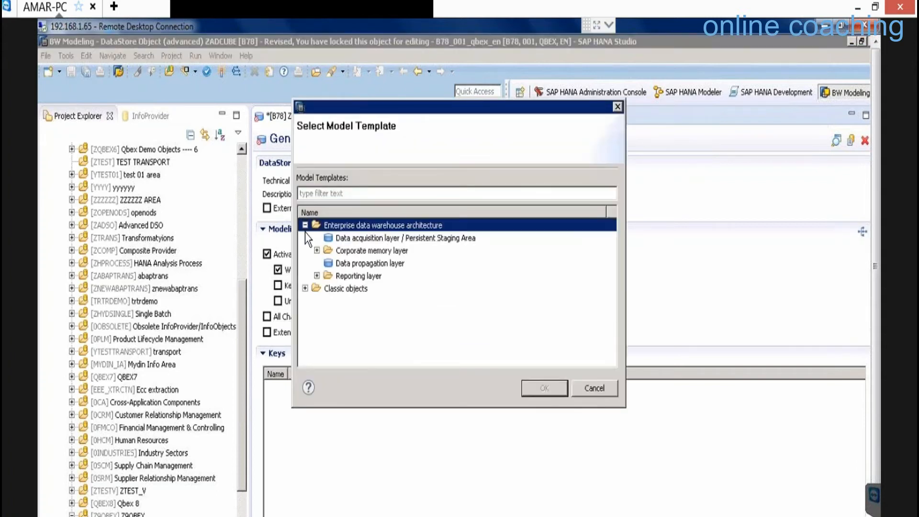
left_click(317, 276)
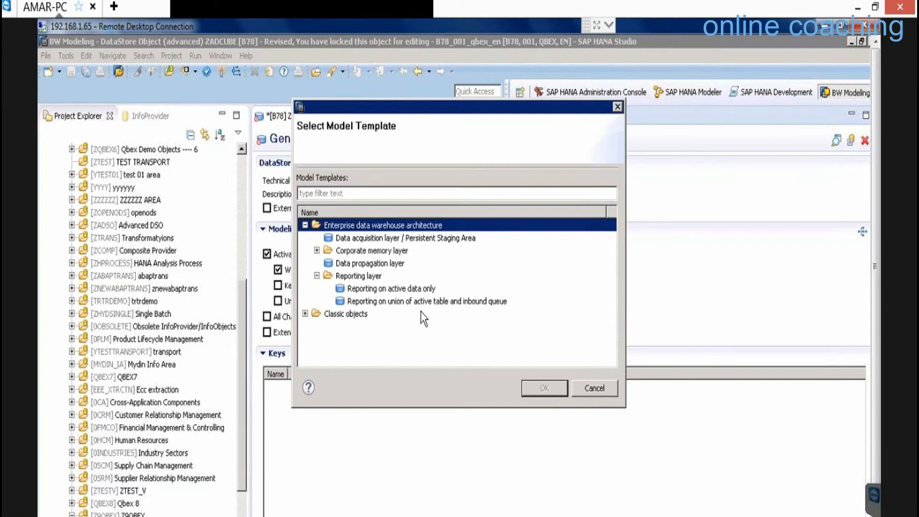
left_click(375, 303)
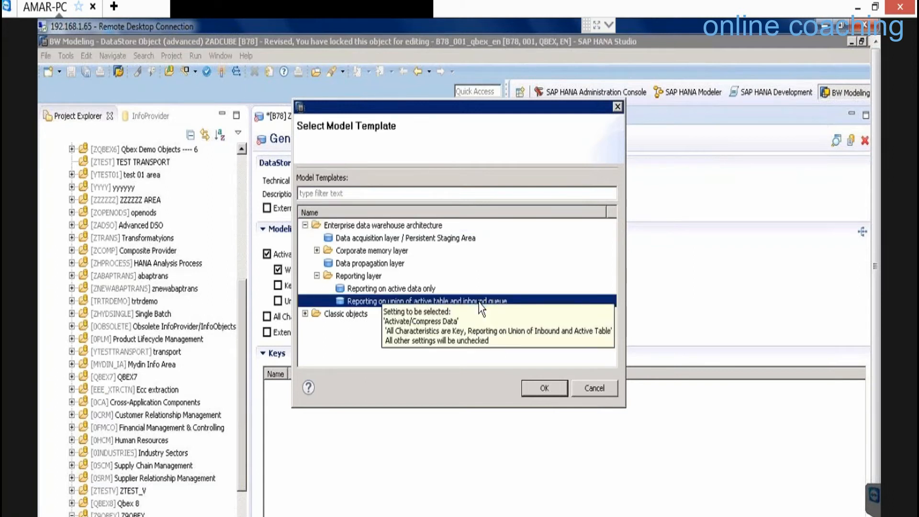
left_click(539, 387)
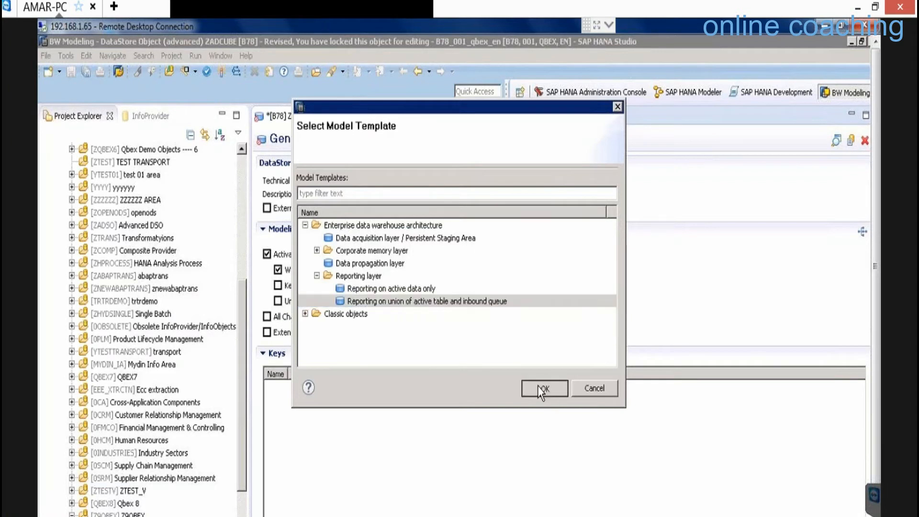
- Apply the reporting layer template "Reporting on active data only" to ZADCUBE's modeling properties
left_click(863, 232)
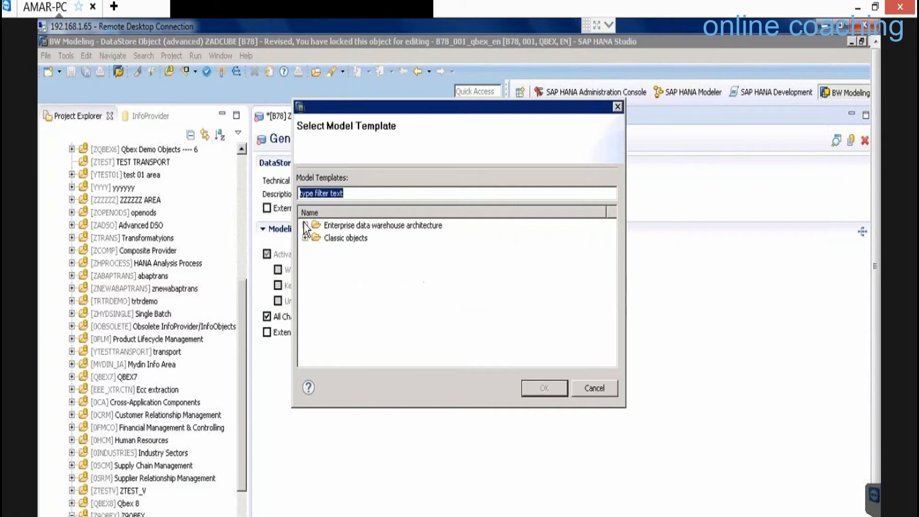
left_click(305, 225)
left_click(317, 276)
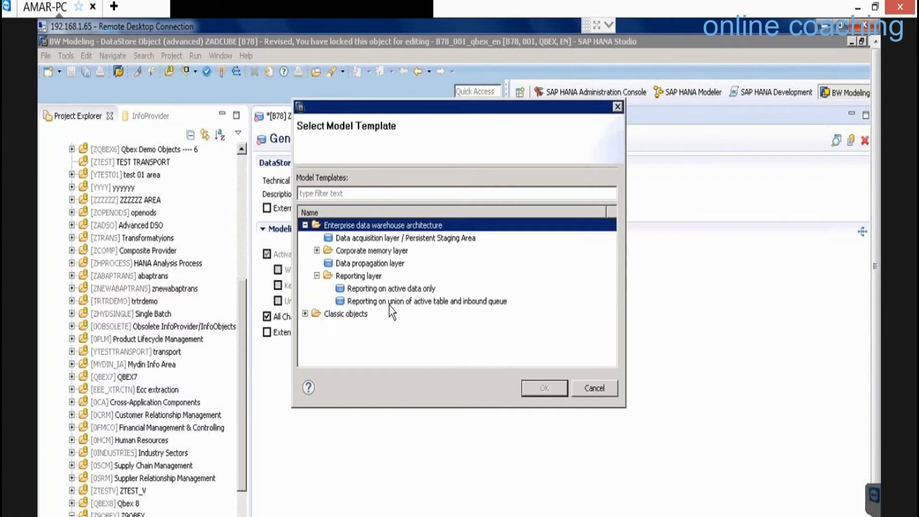
left_click(395, 291)
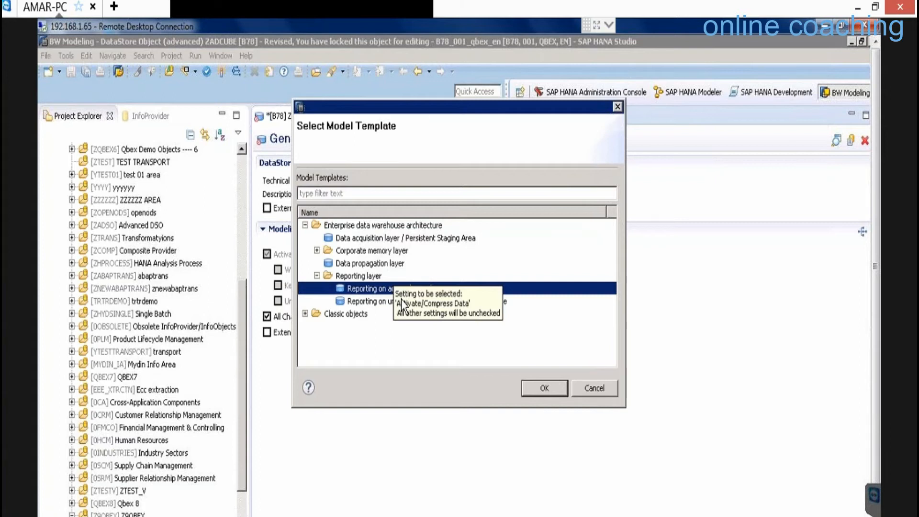
left_click(543, 389)
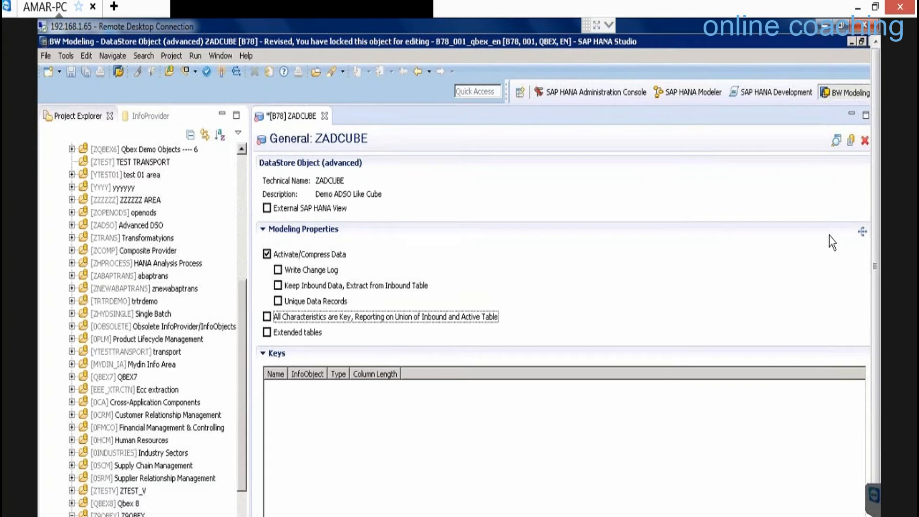
- Apply the "Data propagation layer" template from the enterprise data warehouse architecture to ZADCUBE
left_click(862, 232)
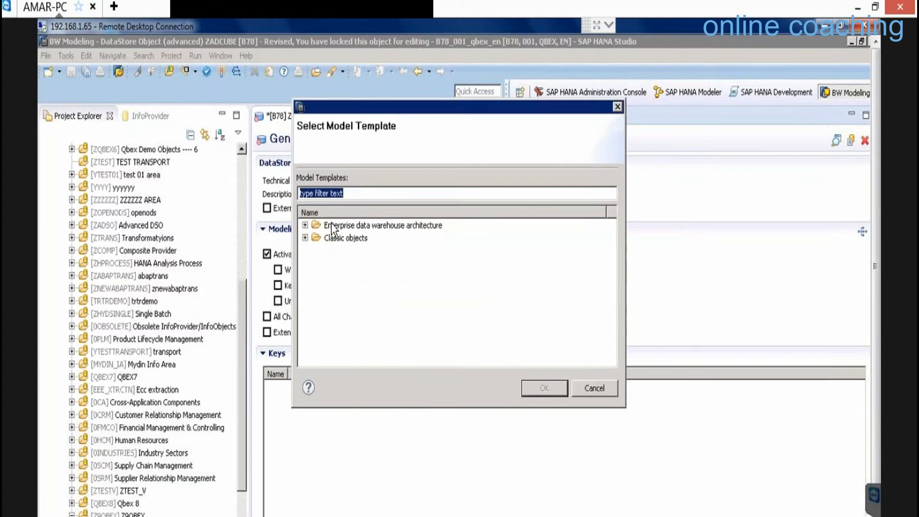
left_click(308, 226)
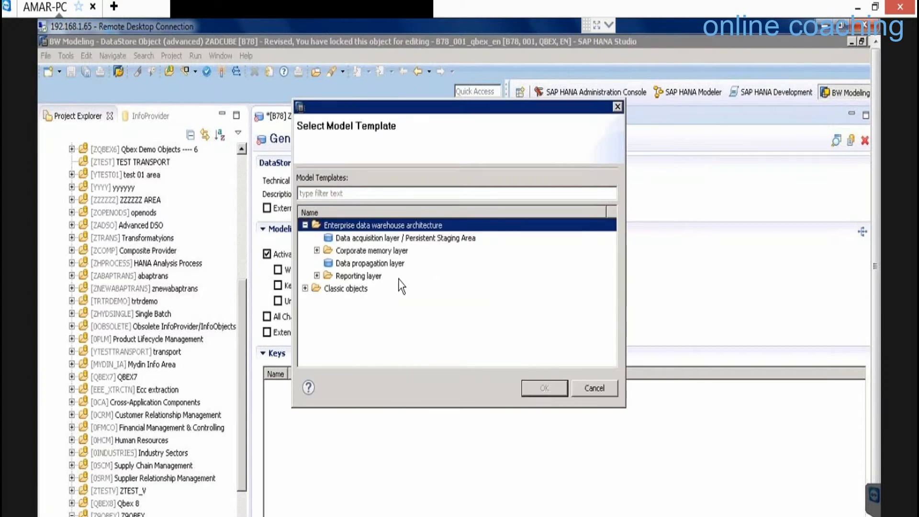
left_click(317, 251)
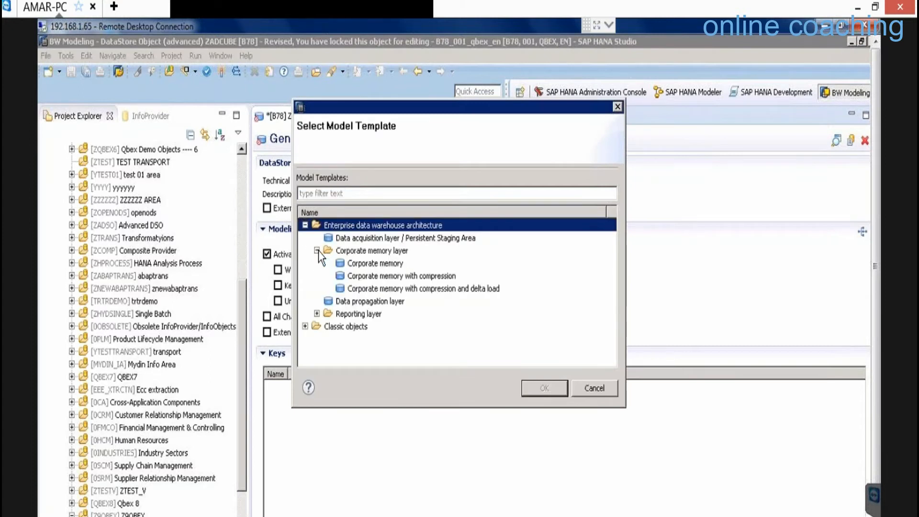
left_click(375, 301)
left_click(537, 387)
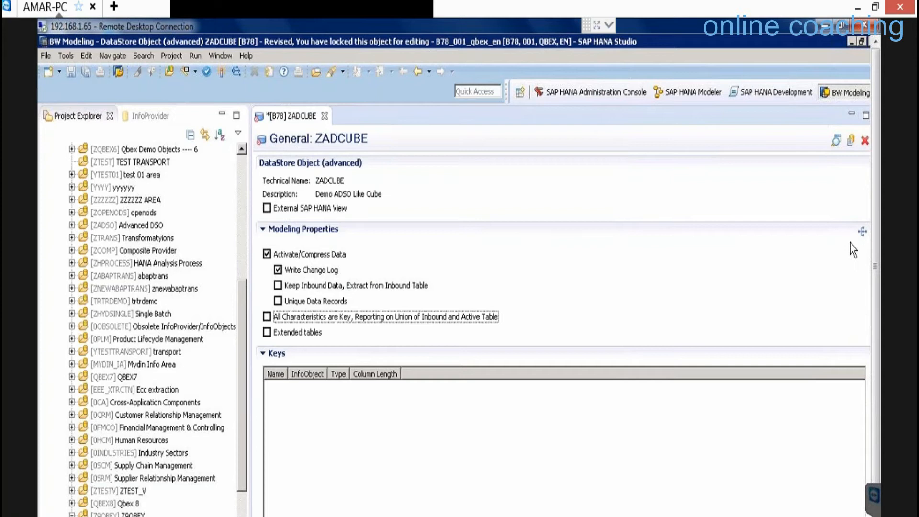
- Apply the "Corporate memory" template from the corporate memory layer to ZADCUBE
left_click(862, 232)
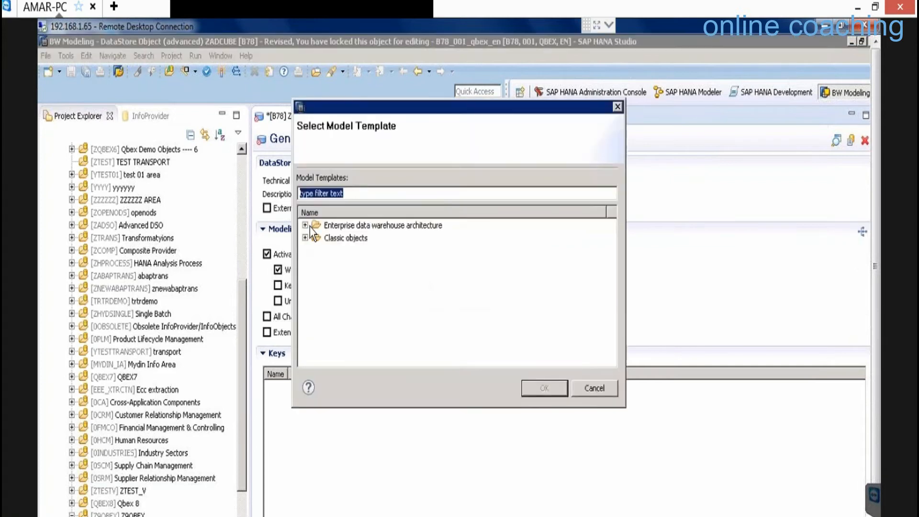
left_click(305, 225)
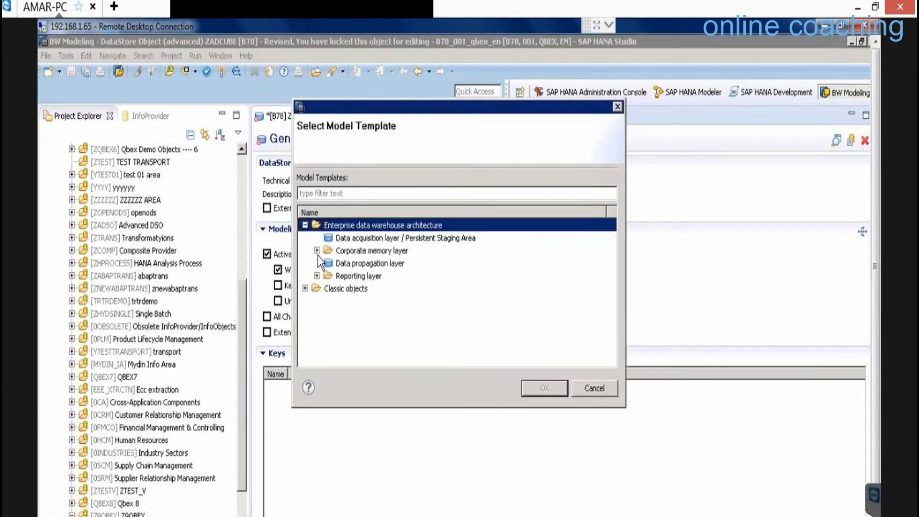
left_click(317, 250)
left_click(376, 263)
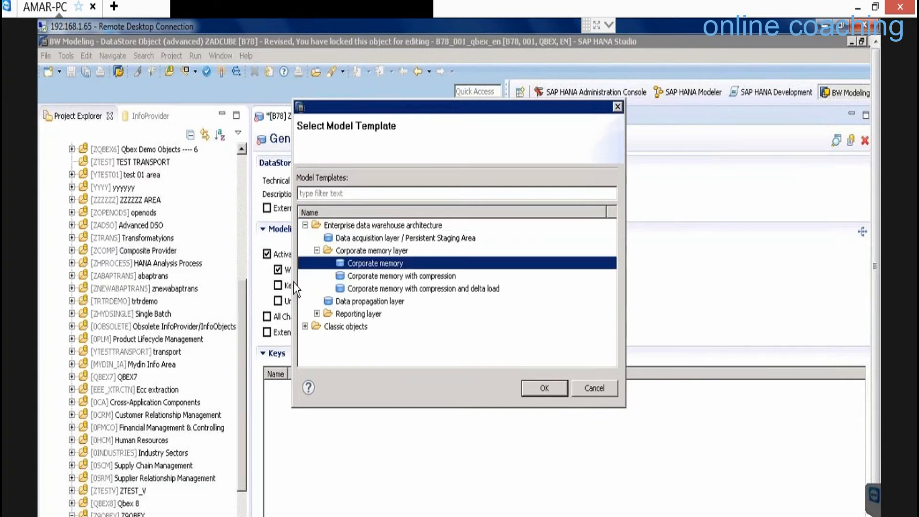
key("Return")
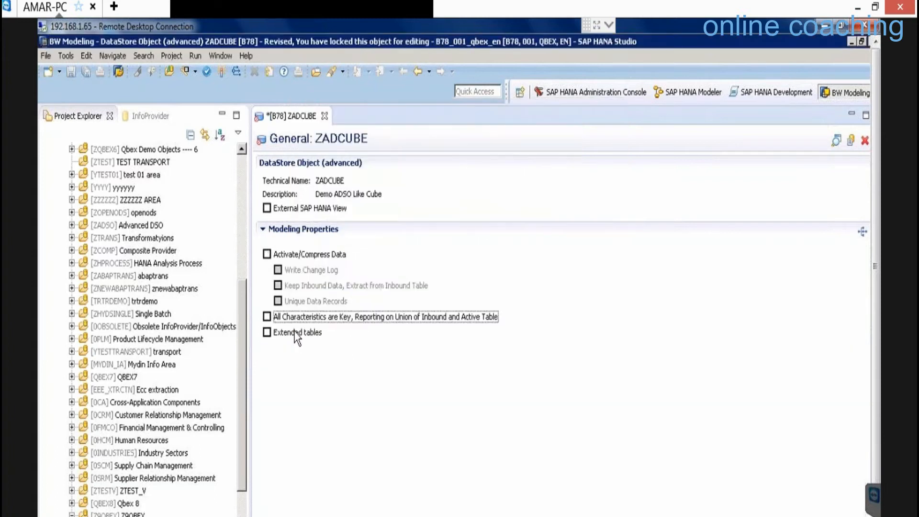
- Set ZADCUBE's modeling properties with the InfoCube template from the classic objects
left_click(863, 232)
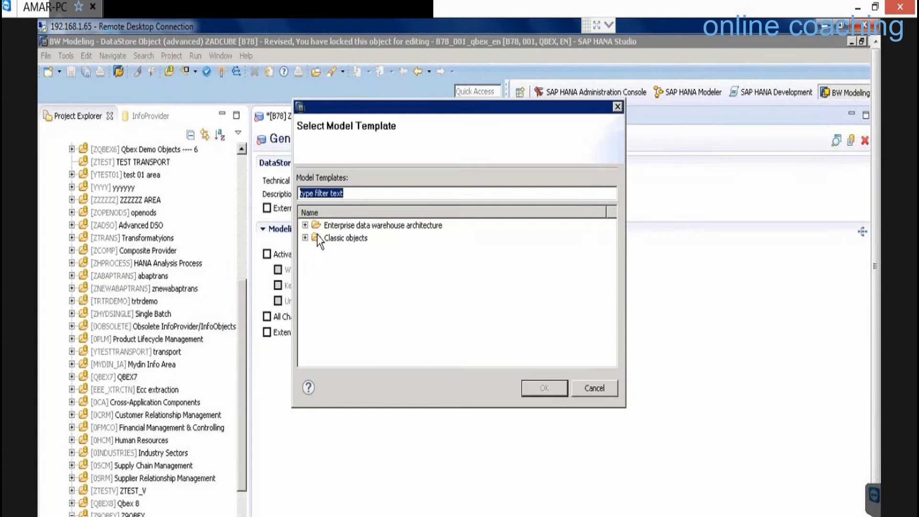
left_click(305, 238)
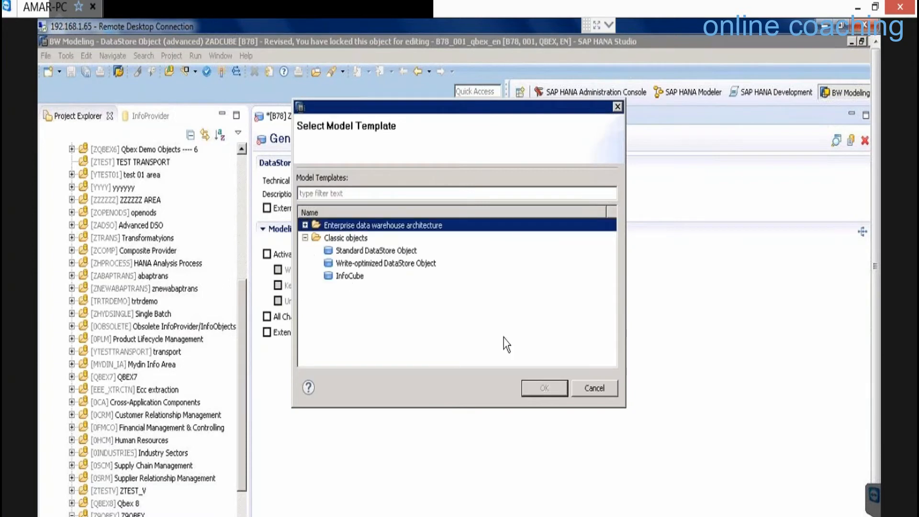
left_click(350, 276)
left_click(545, 388)
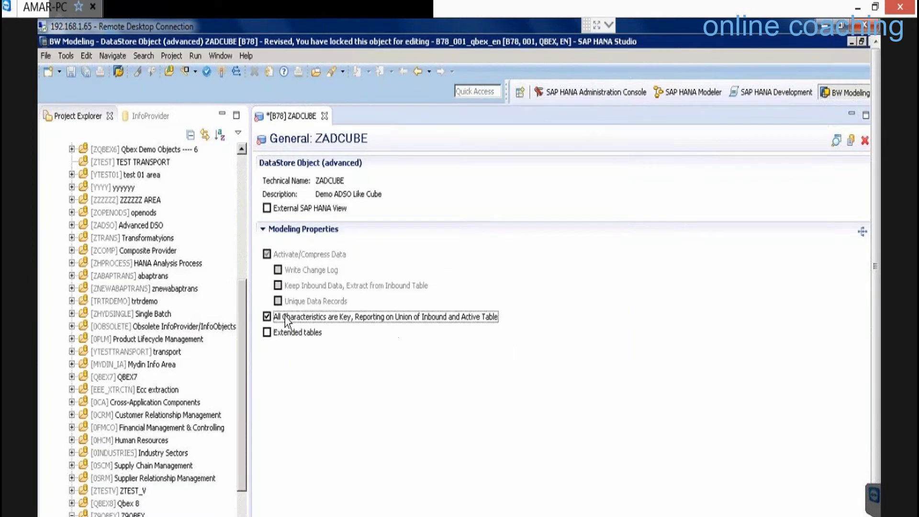
- Add a new group to ZADCUBE's field details and name it KEYFIGURES
left_click(302, 516)
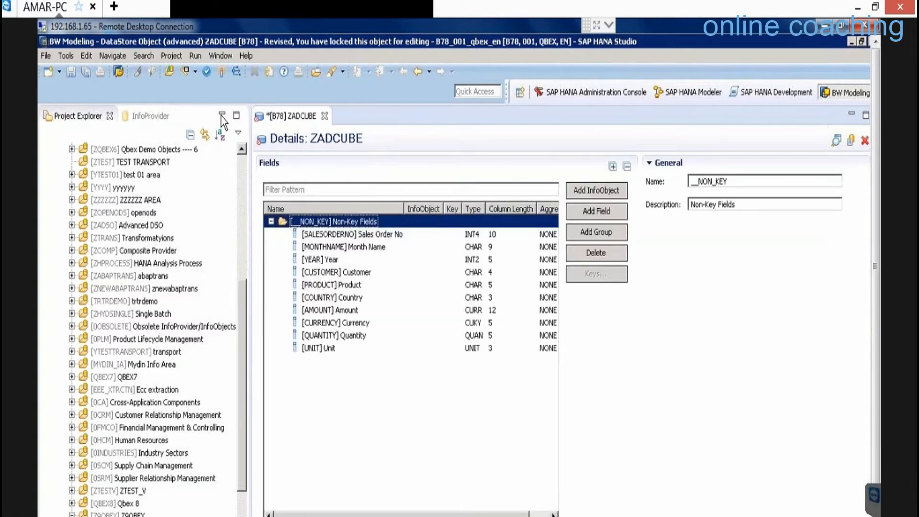
left_click(359, 238)
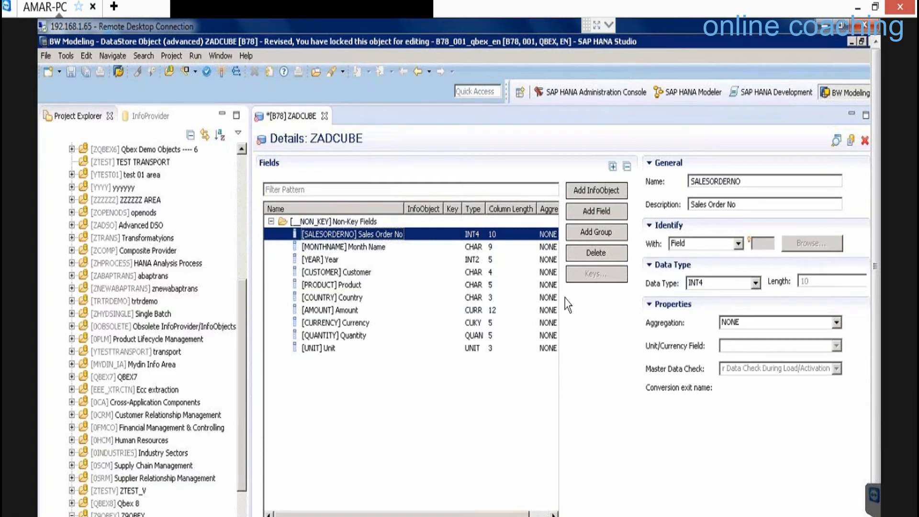
left_click(609, 231)
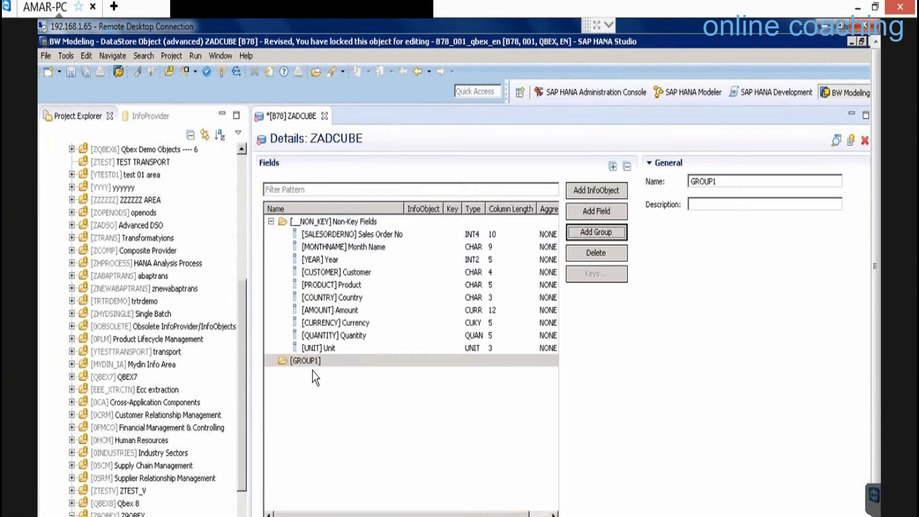
double_click(690, 180)
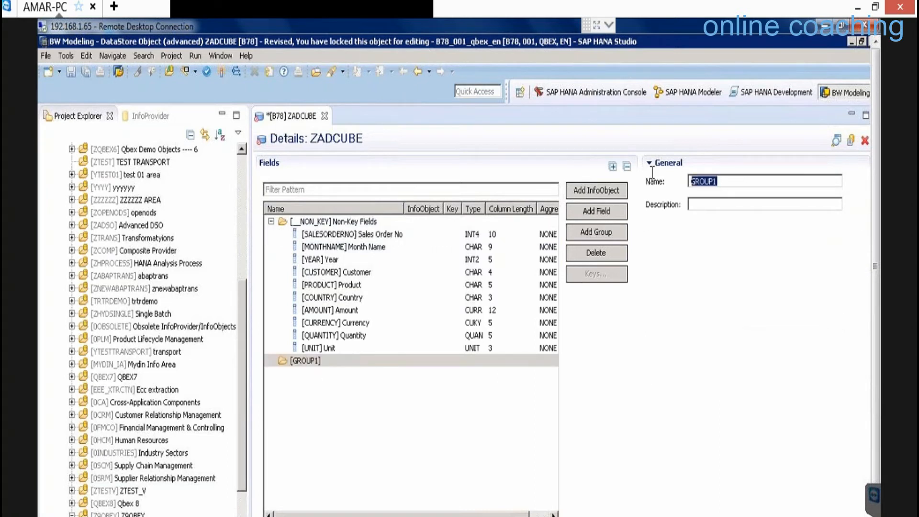
type("MEASURES")
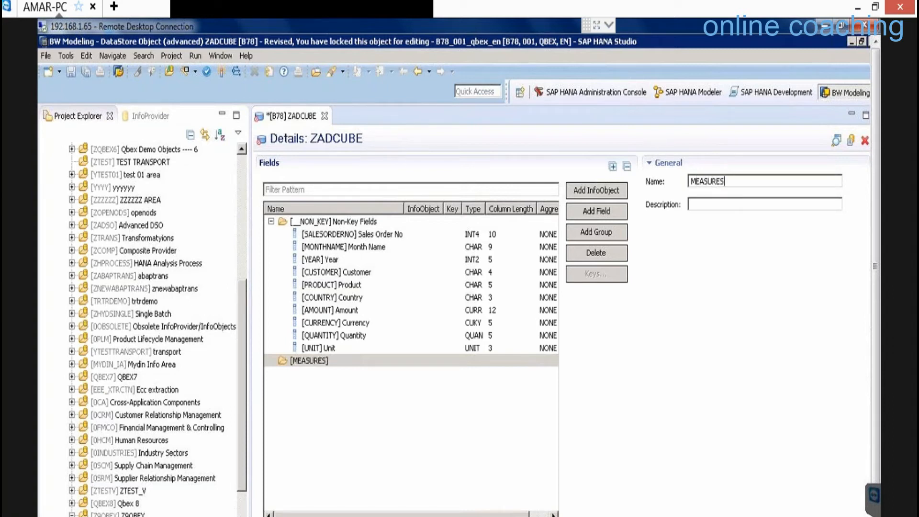
left_click(708, 205)
double_click(735, 184)
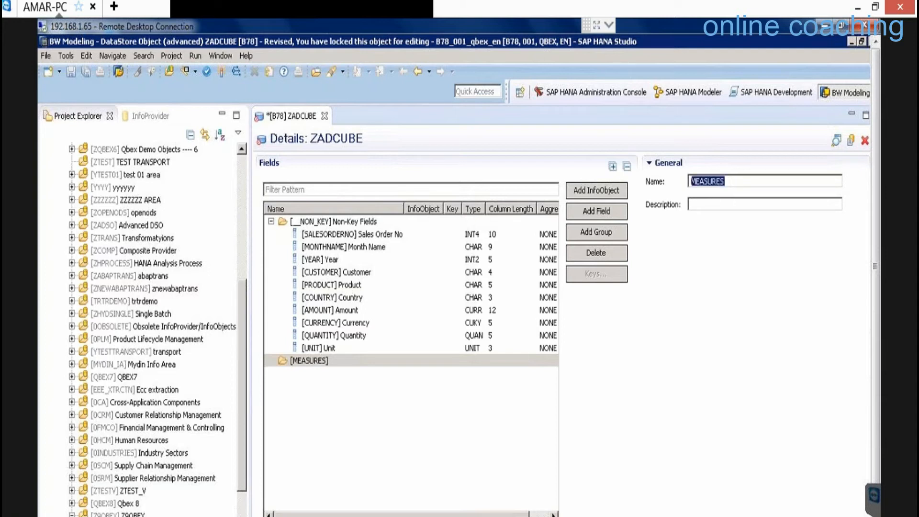
type("KEYFIGURES")
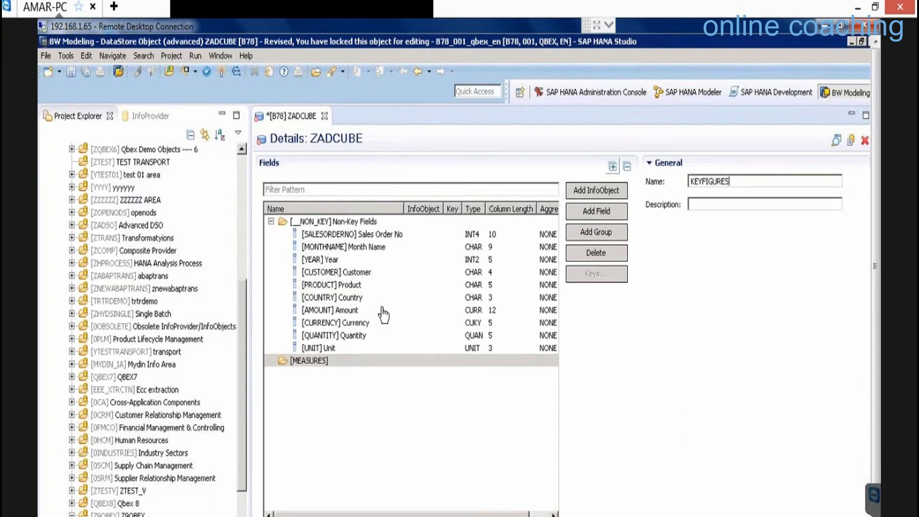
- Move the Amount and Quantity fields from the non-key fields into the KEYFIGURES group
left_click(346, 311)
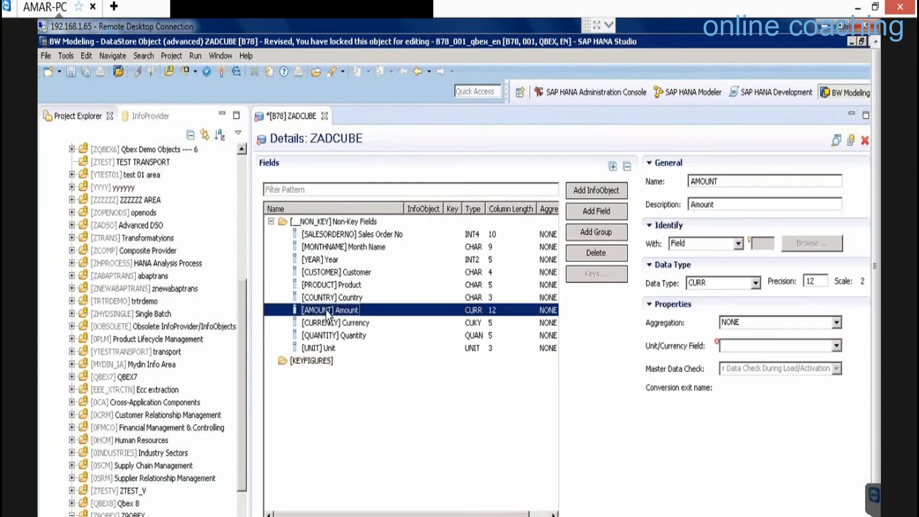
left_click_drag(313, 353, 314, 358)
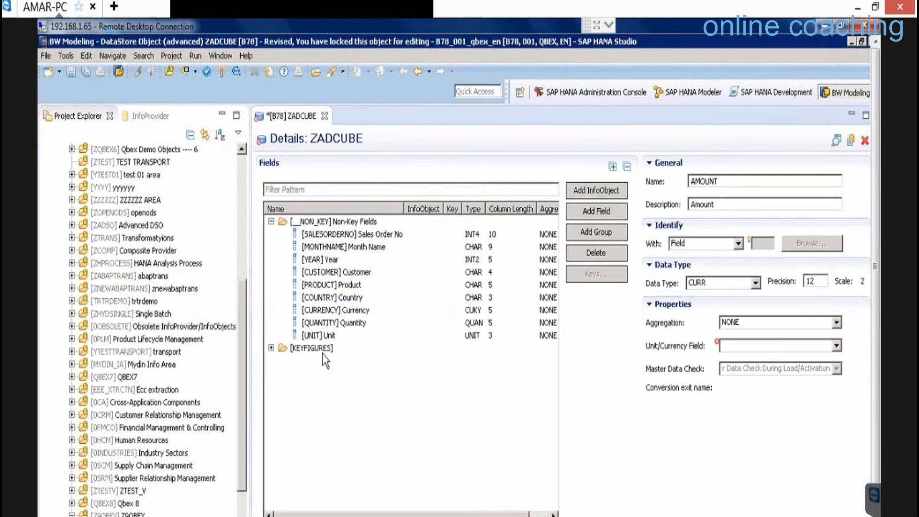
left_click_drag(331, 322, 273, 344)
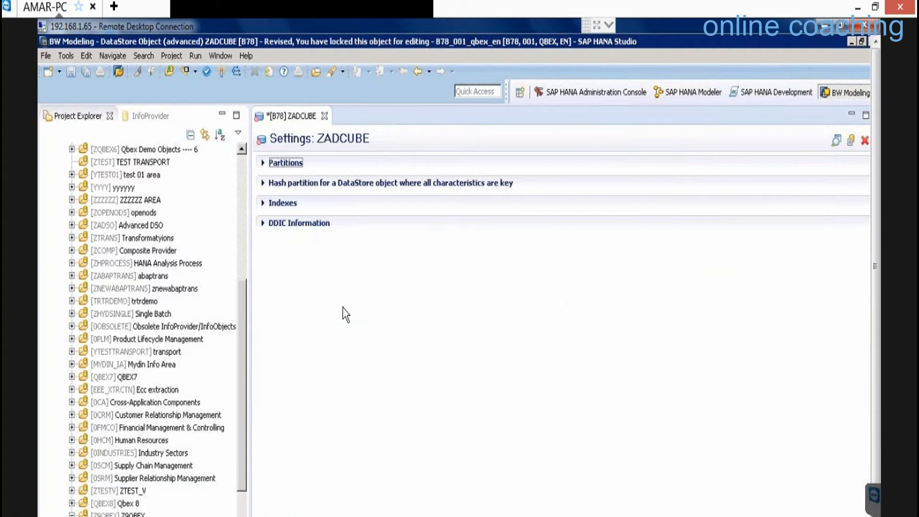
- Examine the DDIC information in ZADCUBE's settings and return to the field details
left_click(264, 225)
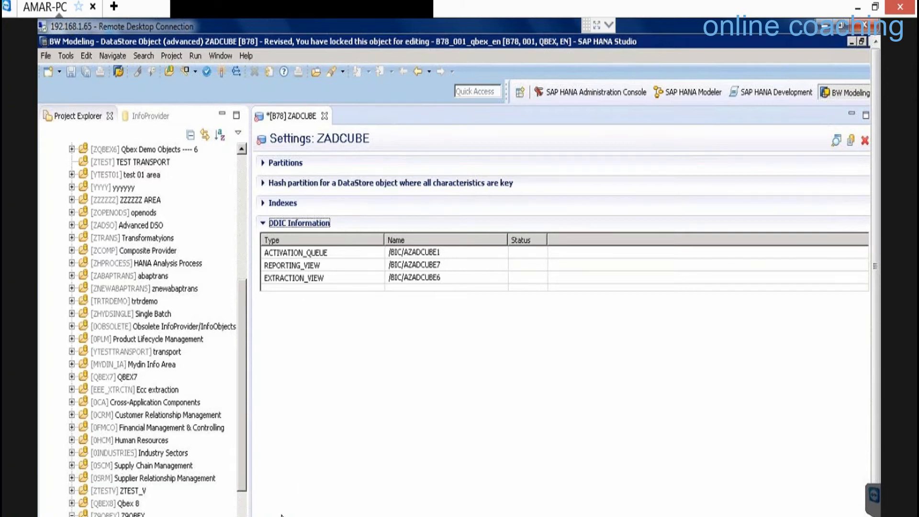
left_click(298, 515)
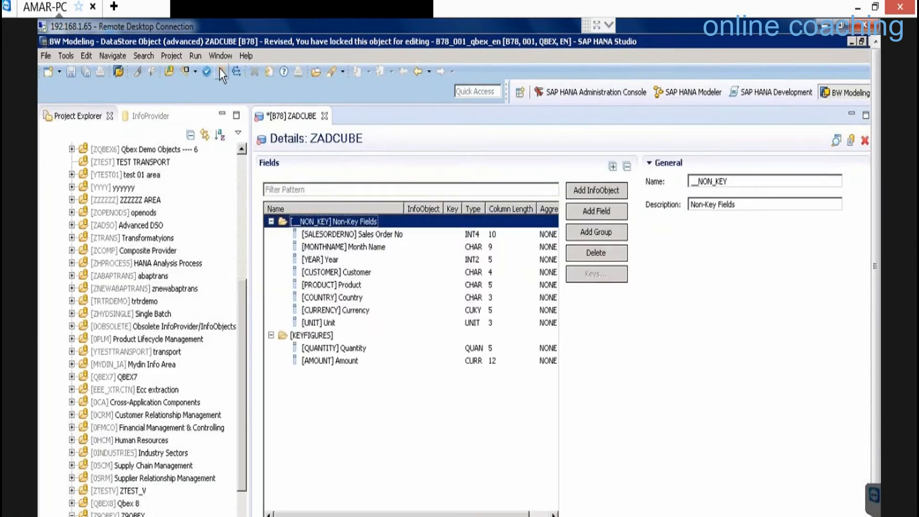
- Try to activate ZADCUBE, review the reported errors and close the problem list
left_click(220, 71)
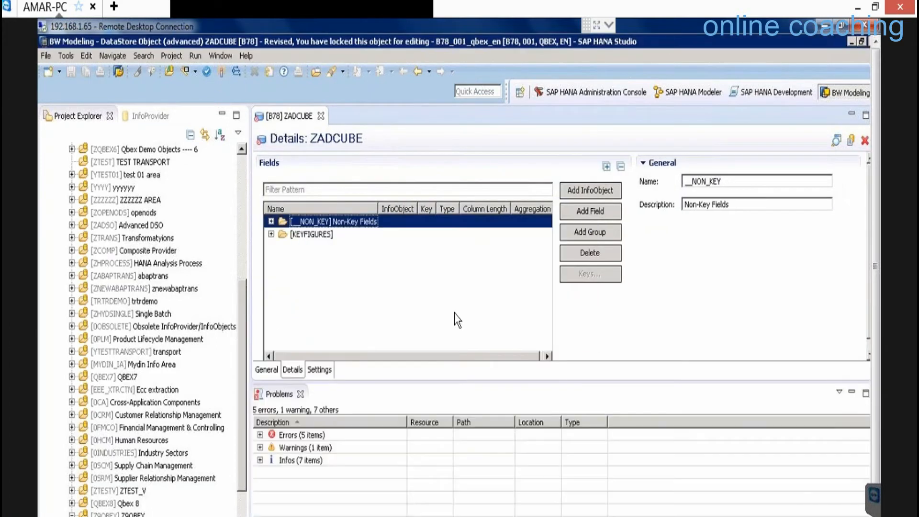
left_click(374, 494)
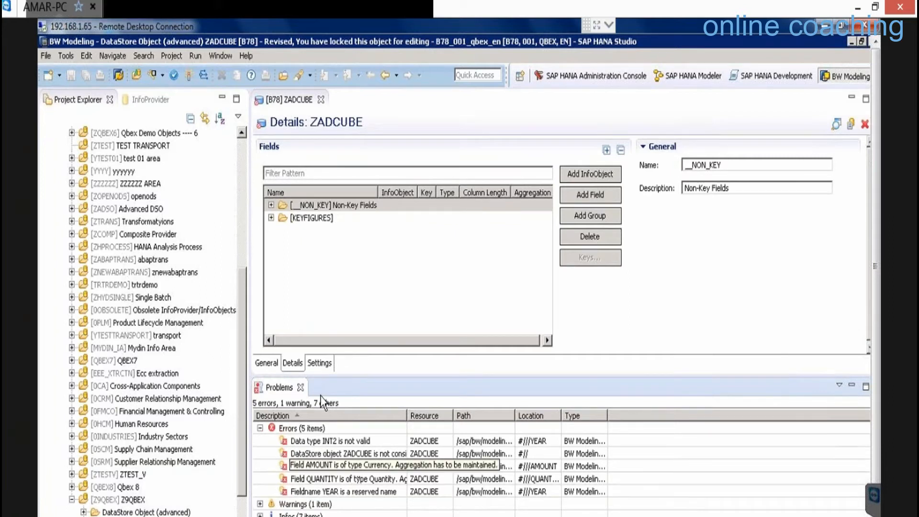
left_click(300, 388)
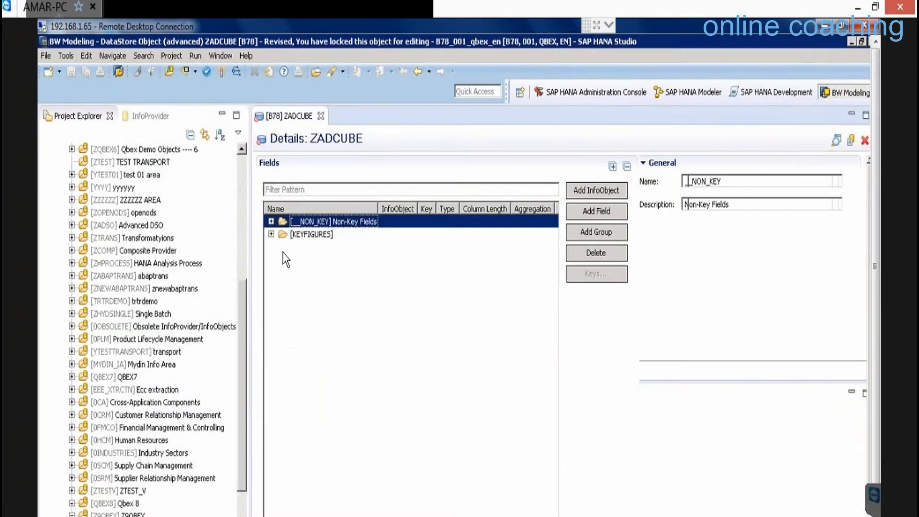
- Set the data type of the Sales Order No field in the non-key fields to CHAR
left_click(271, 221)
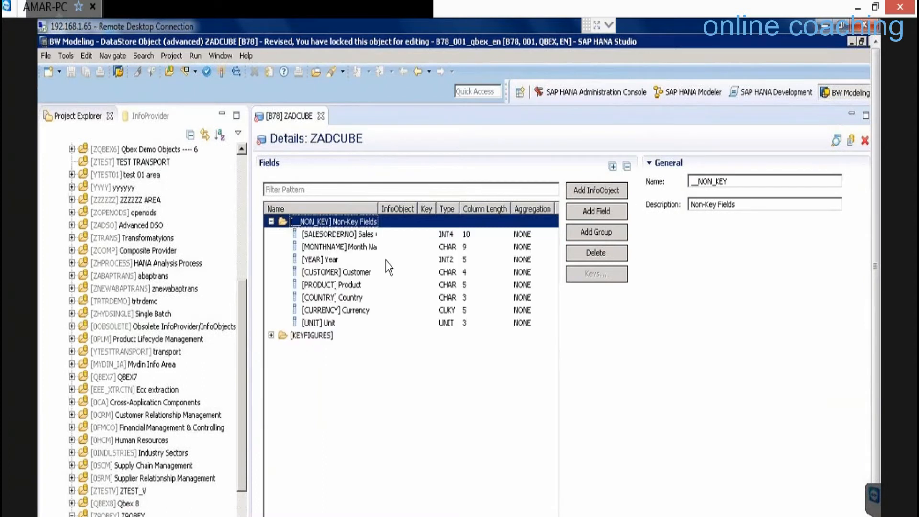
left_click(401, 236)
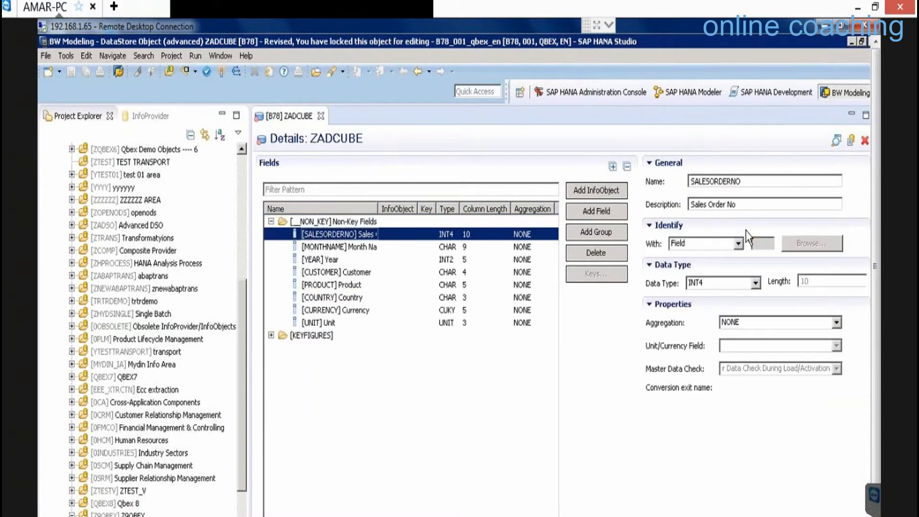
left_click(755, 283)
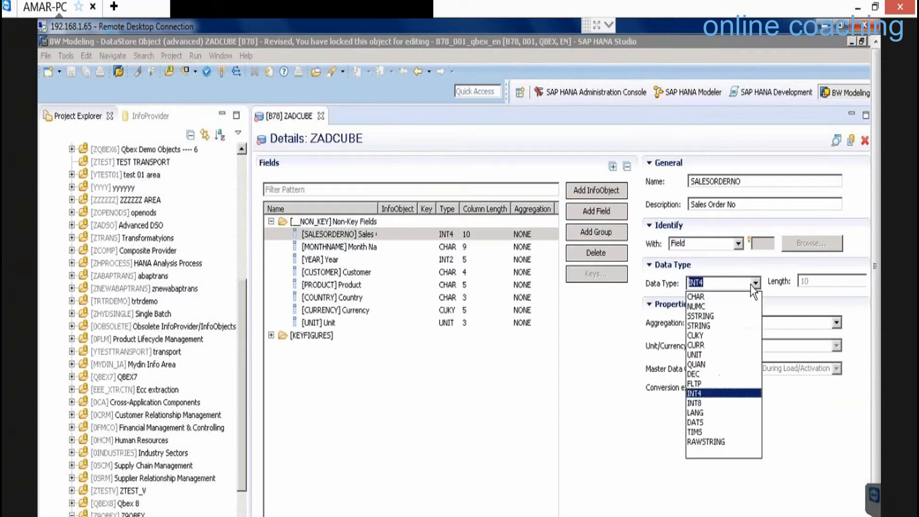
left_click(695, 297)
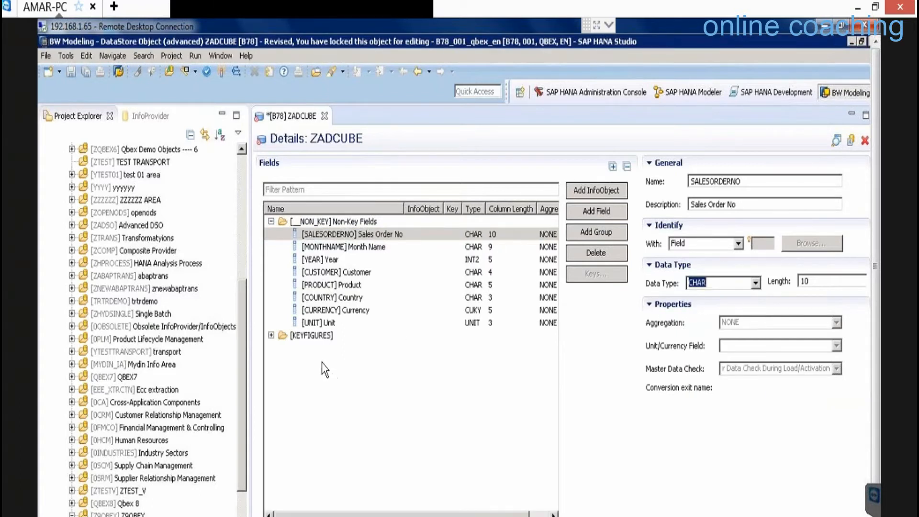
- Set the data type of the Year field in the non-key fields to CHAR
left_click(452, 261)
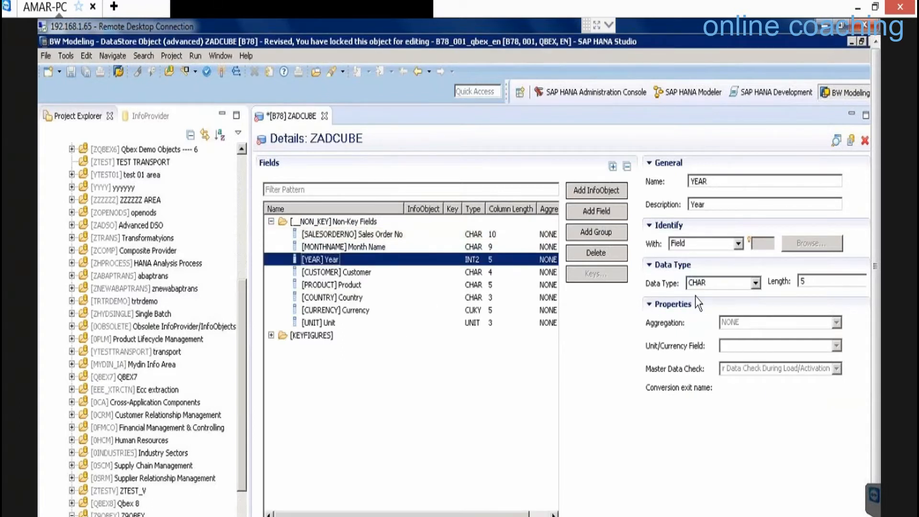
left_click(755, 283)
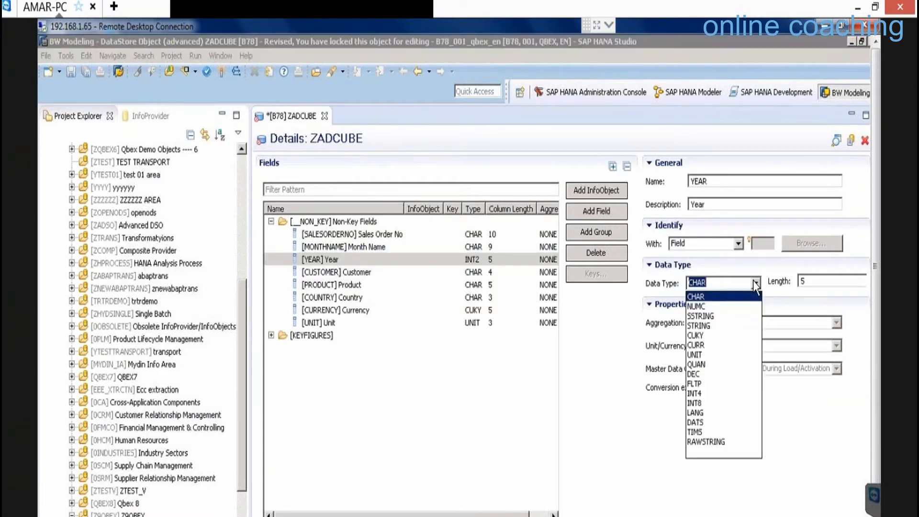
left_click(697, 297)
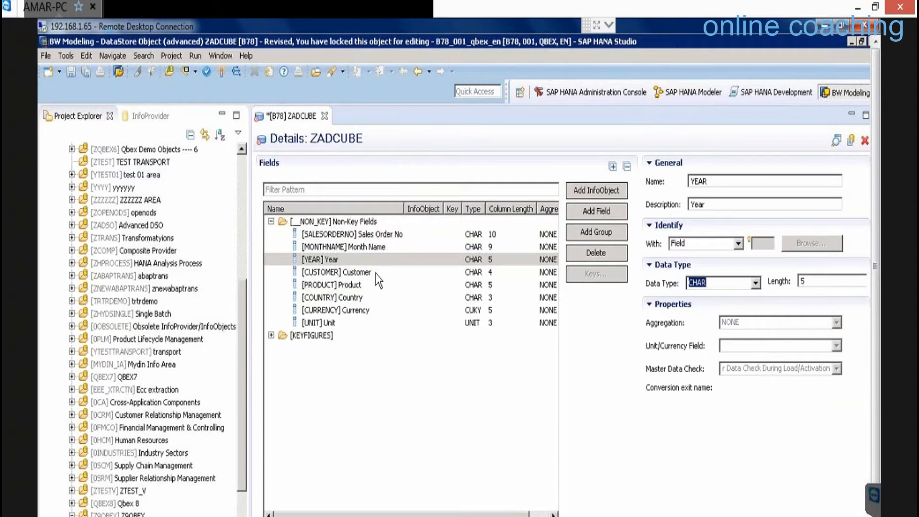
- Set the aggregation of the Amount and Quantity fields in the KEYFIGURES group to SUM
left_click(271, 335)
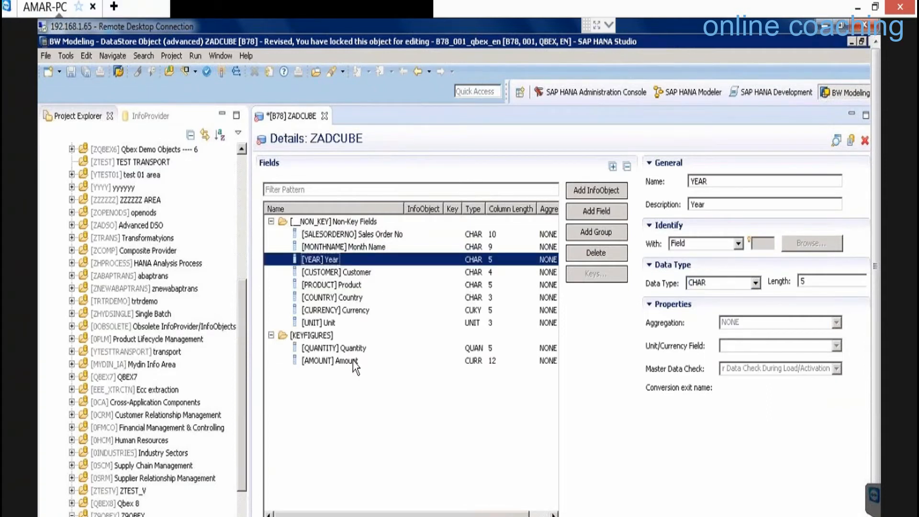
left_click(354, 363)
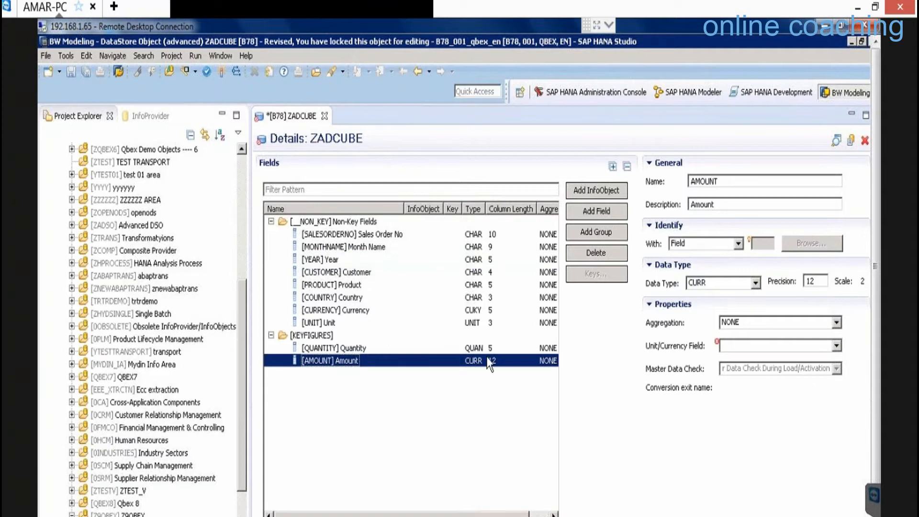
left_click(839, 324)
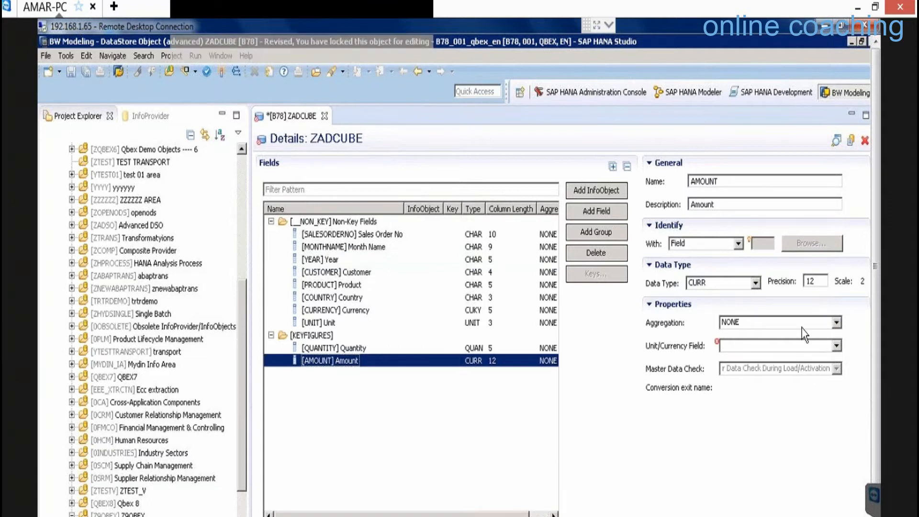
left_click(727, 355)
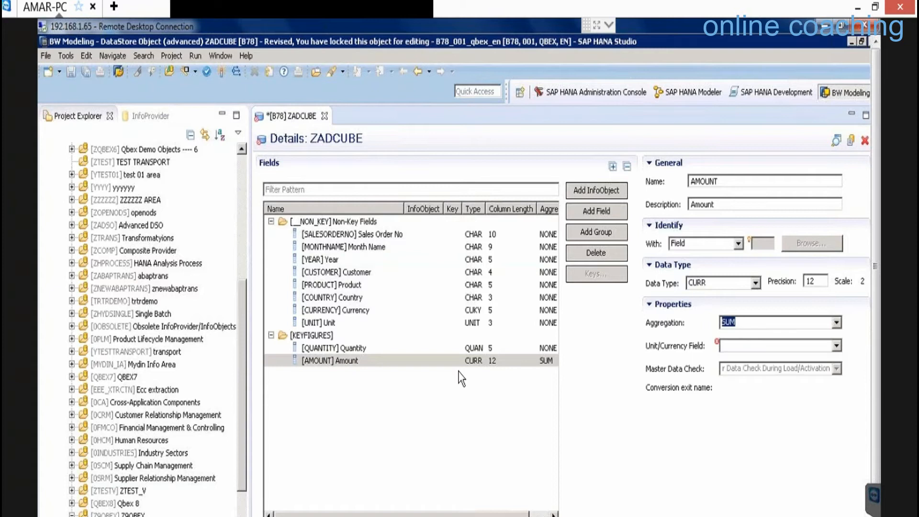
left_click(381, 348)
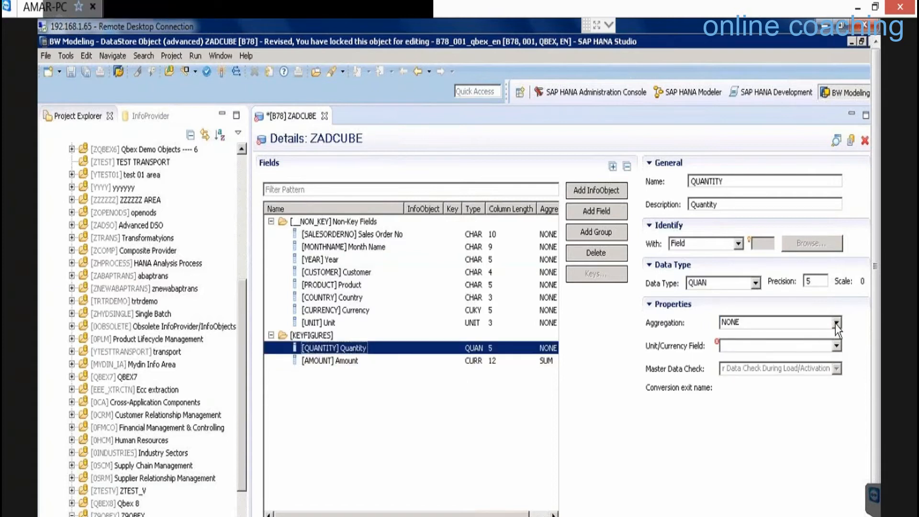
left_click(820, 323)
left_click(731, 356)
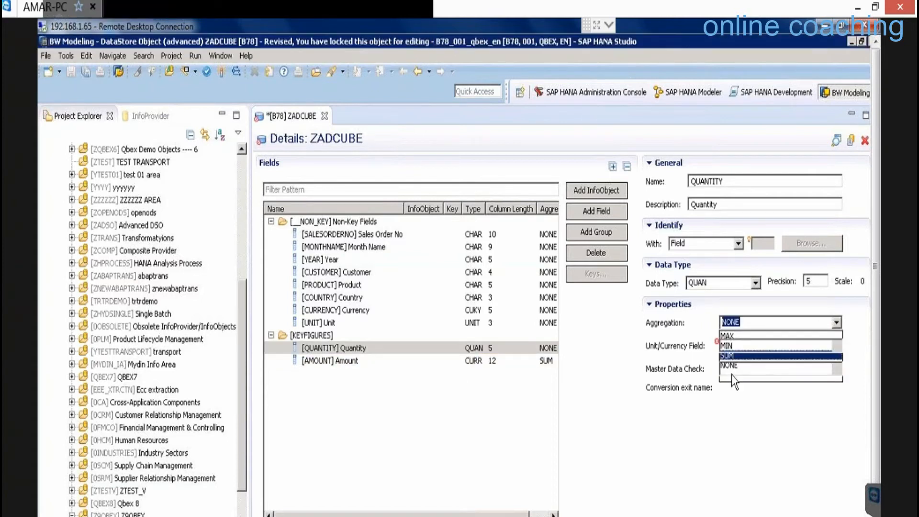
- Try to activate ZADCUBE again, check the remaining errors and close the problem list
left_click(221, 72)
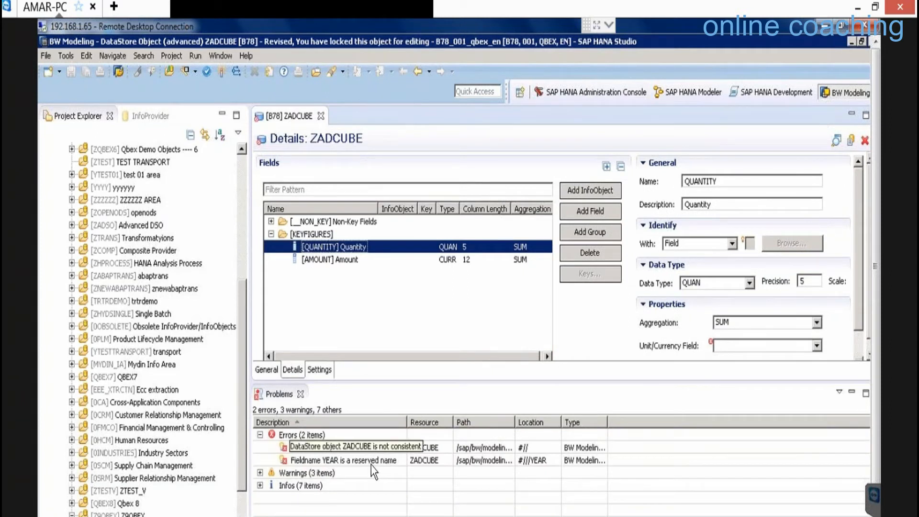
left_click(301, 394)
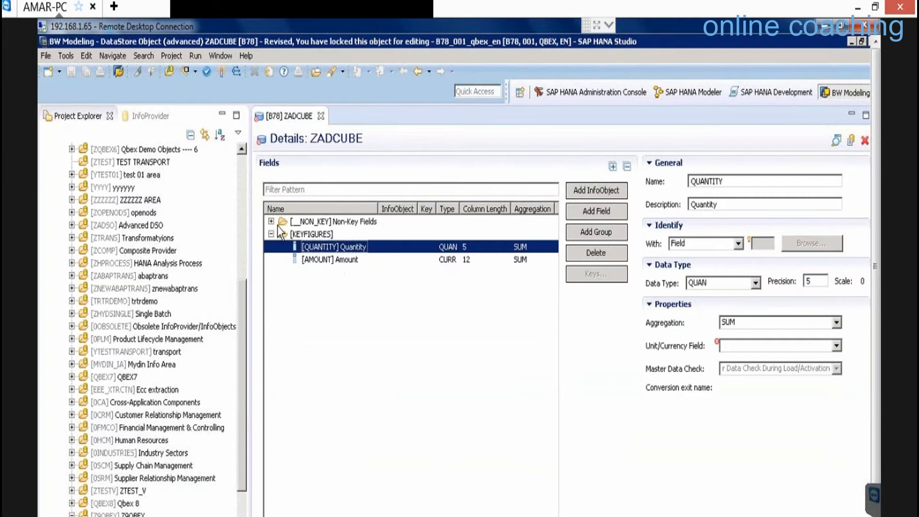
- Rename the YEAR field in the non-key fields to ZYEAR, then activate ZADCUBE and close its editor
left_click(271, 222)
left_click(327, 261)
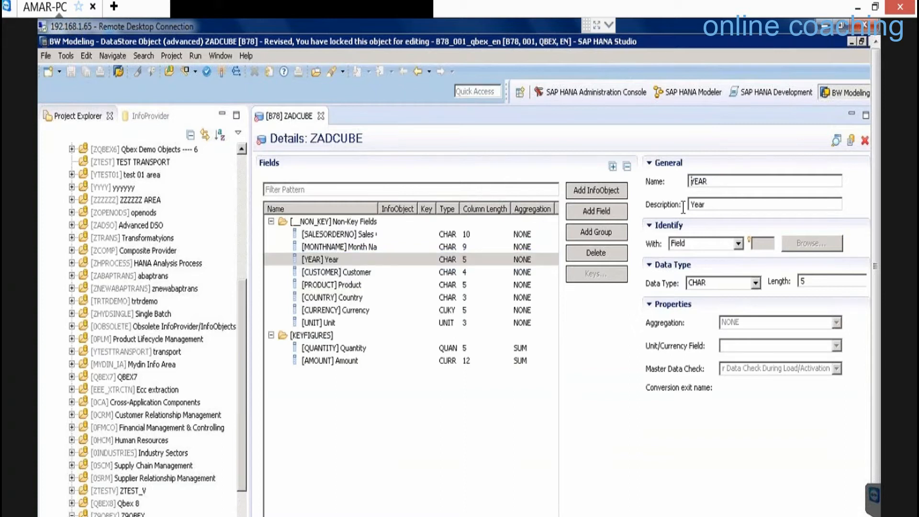
type("Z")
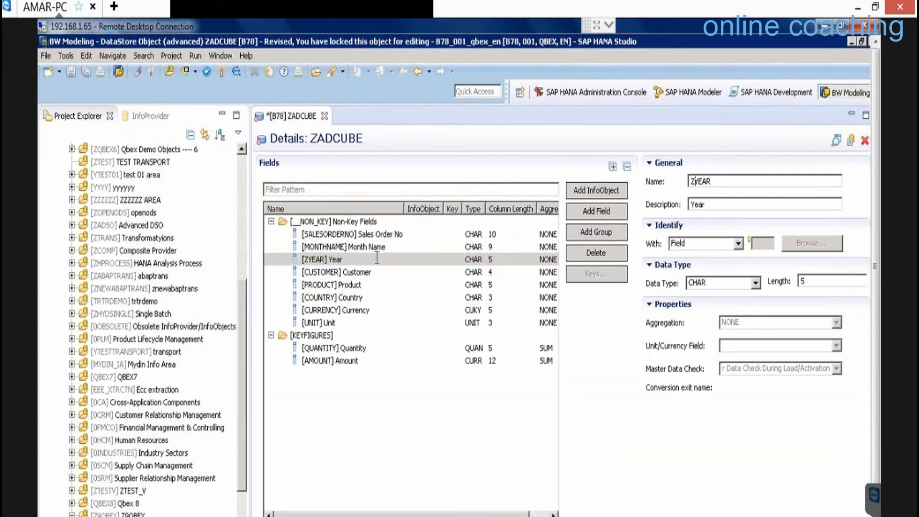
left_click(221, 71)
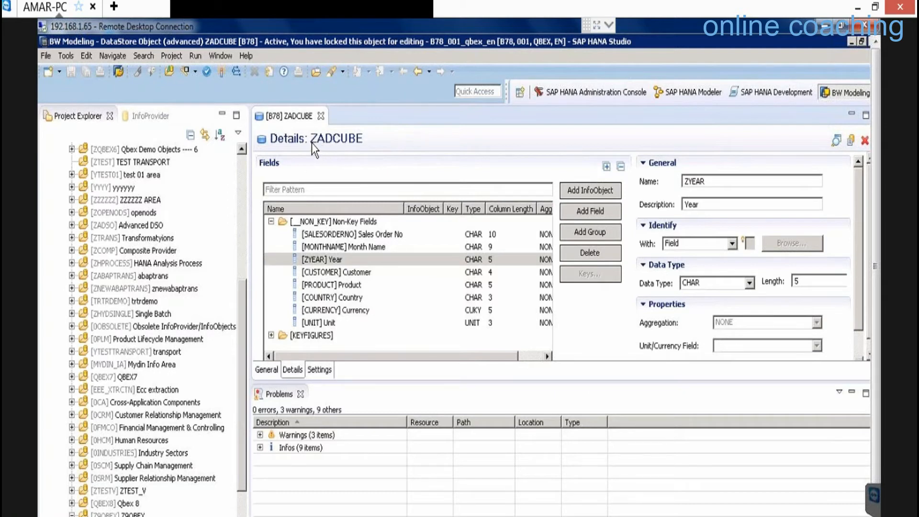
left_click(321, 116)
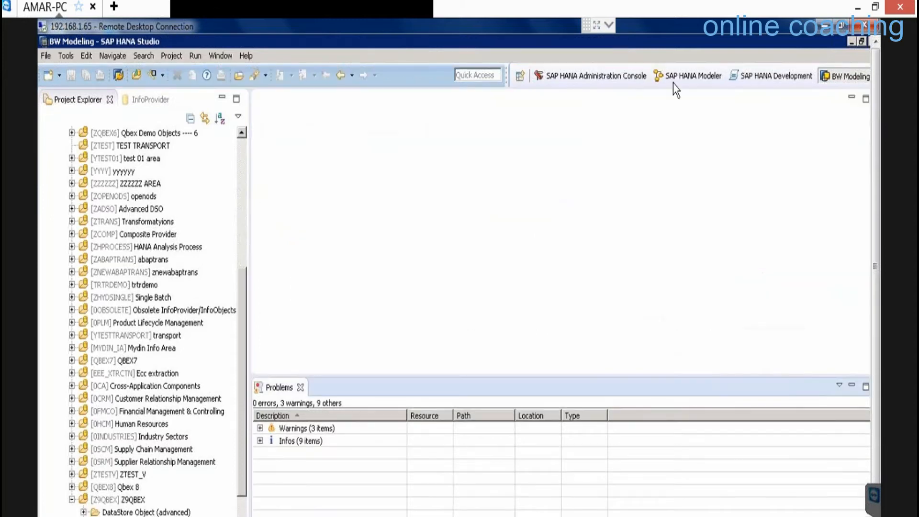
- Switch to the SAP HANA Modeler perspective and filter the SP9 catalog's schemas by SAPABAP1
left_click(685, 79)
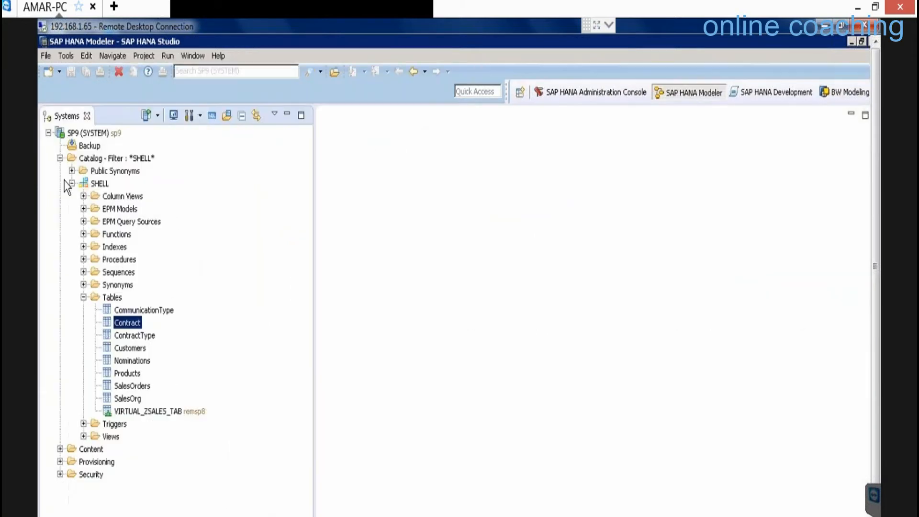
right_click(102, 161)
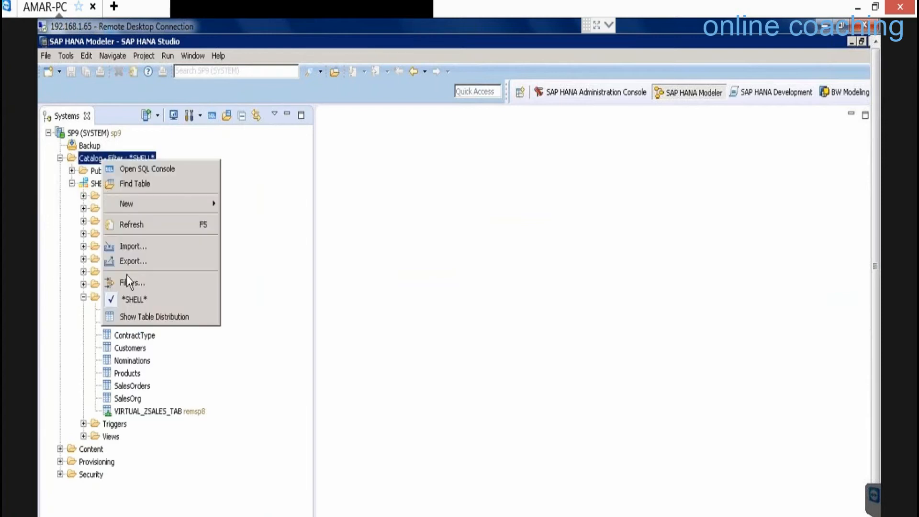
left_click(128, 281)
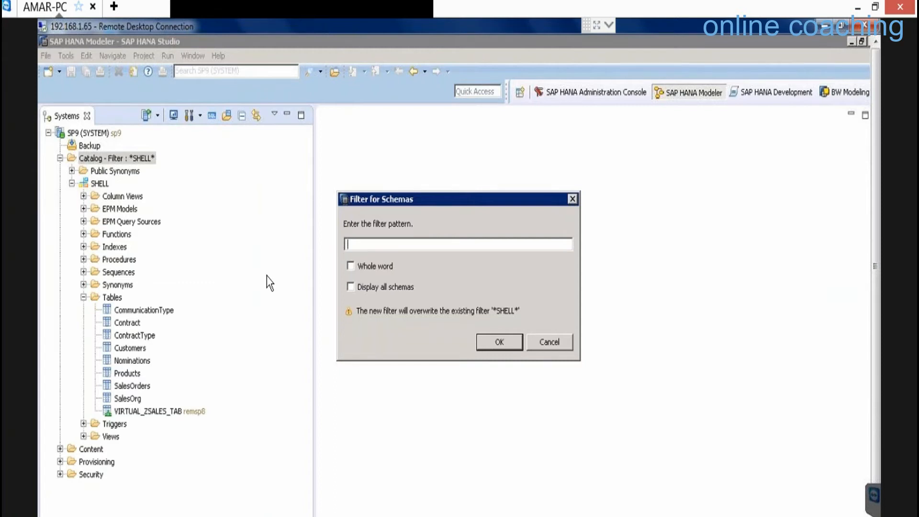
type("_")
key("BackSpace")
type("SAPABAP1")
key("Return")
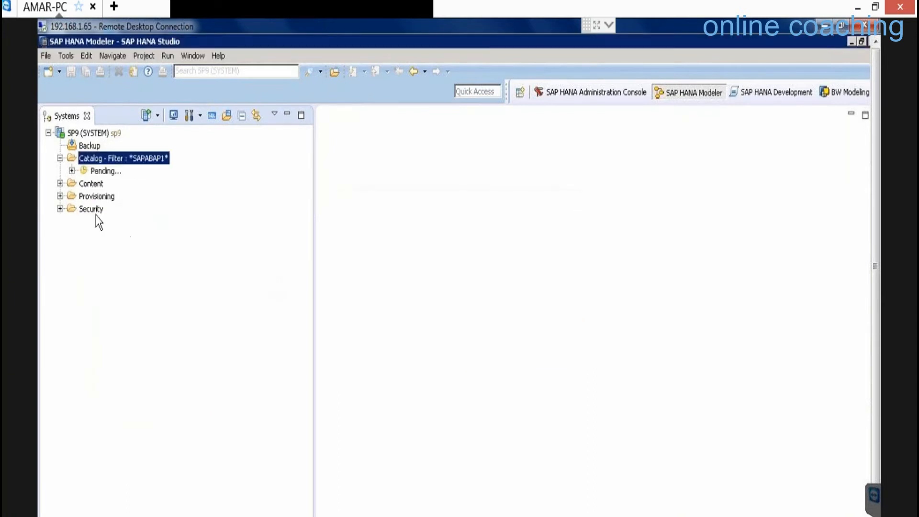
- Filter the tables of the SAPABAP1 schema by ZADCUBE and list the matching tables
left_click(72, 184)
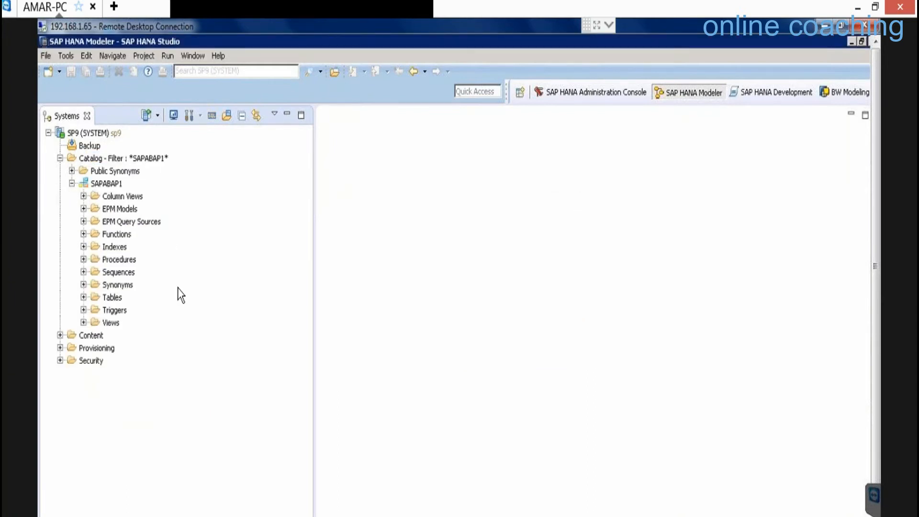
left_click(115, 299)
right_click(115, 299)
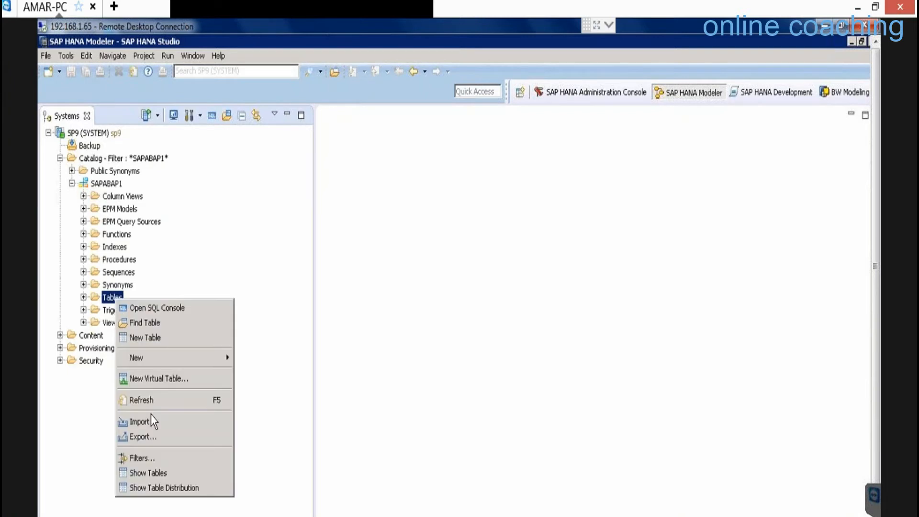
left_click(143, 459)
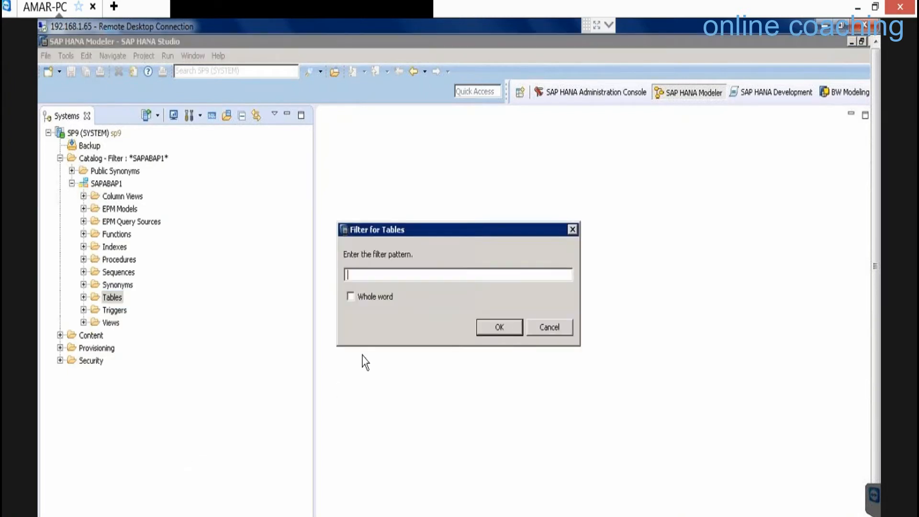
type("ZADCUBE")
key("Return")
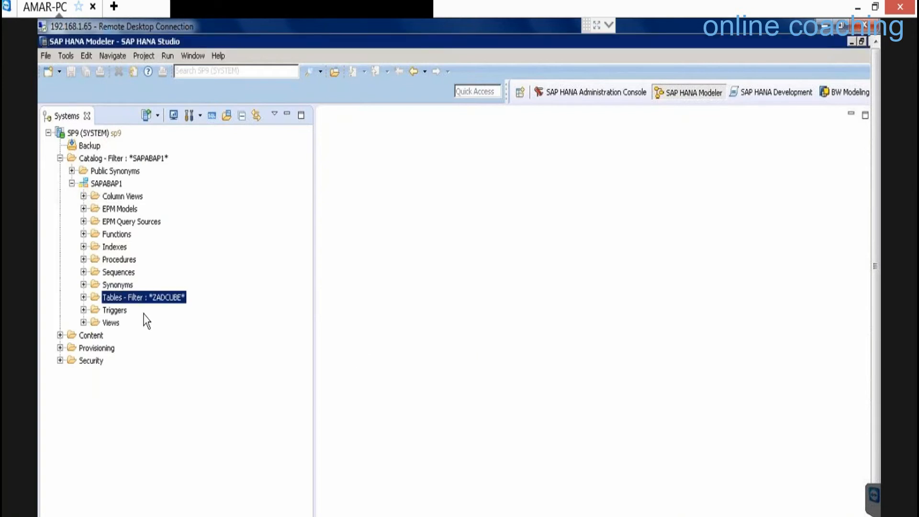
left_click(84, 297)
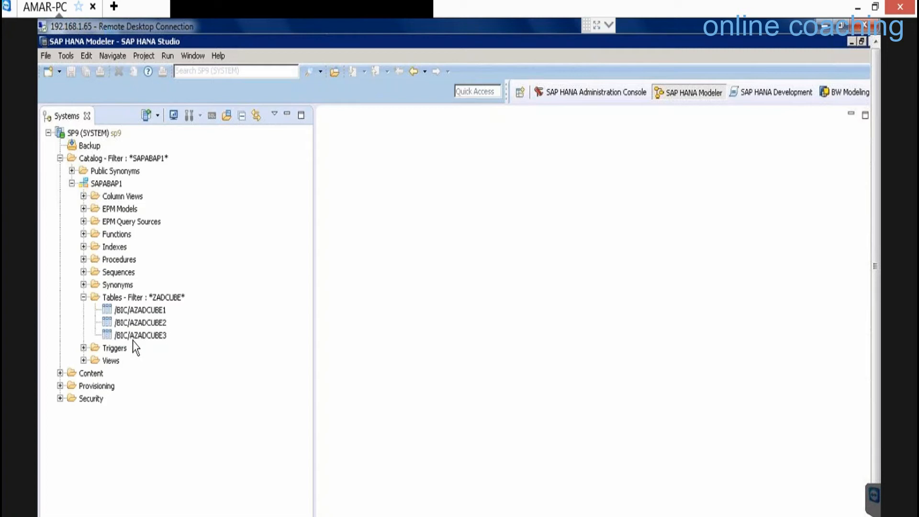
- Examine the tables /BIC/AZADCUBE1, /BIC/AZADCUBE2 and /BIC/AZADCUBE3 in the filtered table list
left_click(157, 314)
left_click(158, 323)
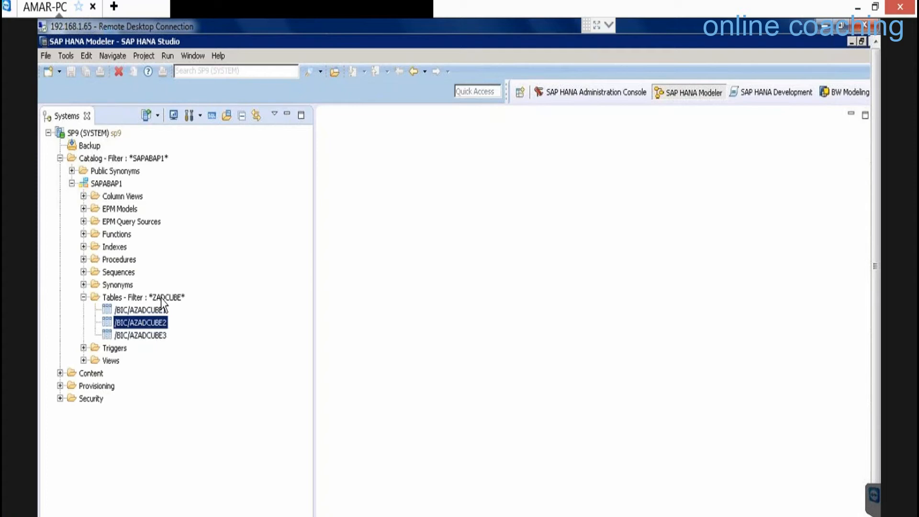
left_click(150, 335)
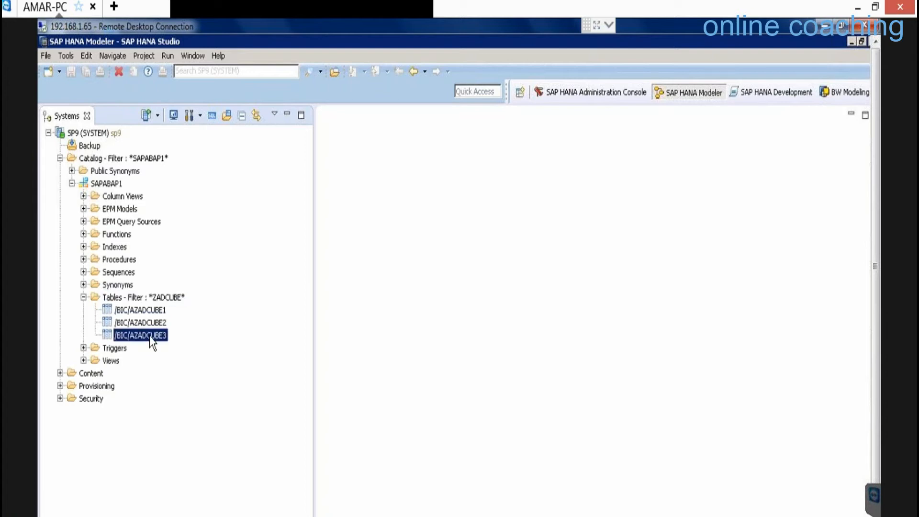
left_click(142, 311)
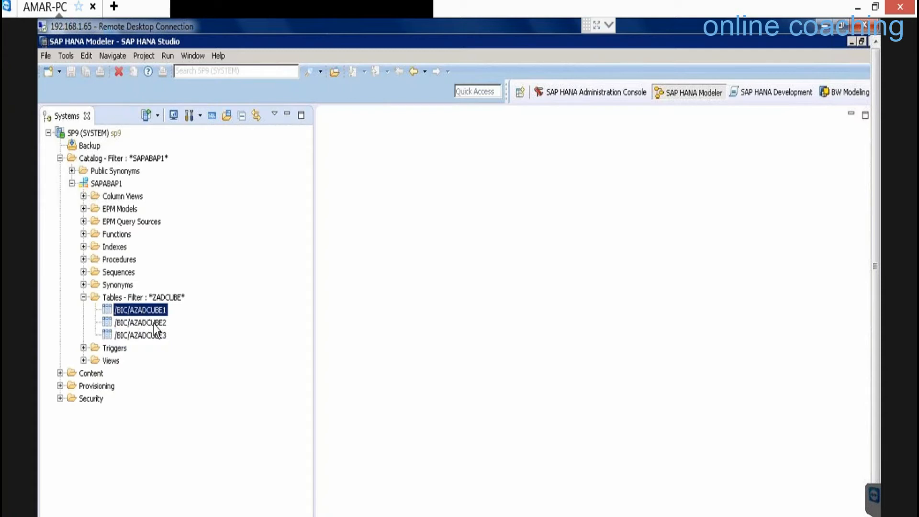
left_click(153, 323)
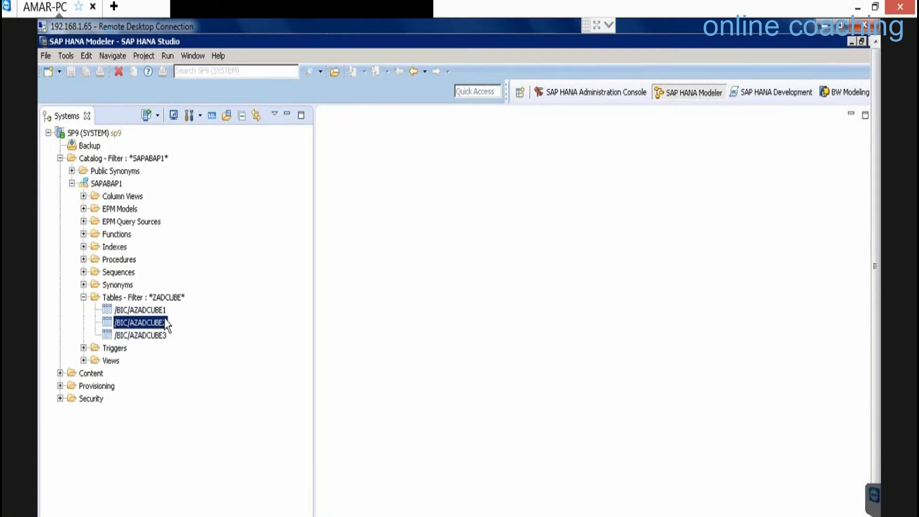
left_click(153, 311)
left_click(157, 327)
left_click(153, 310)
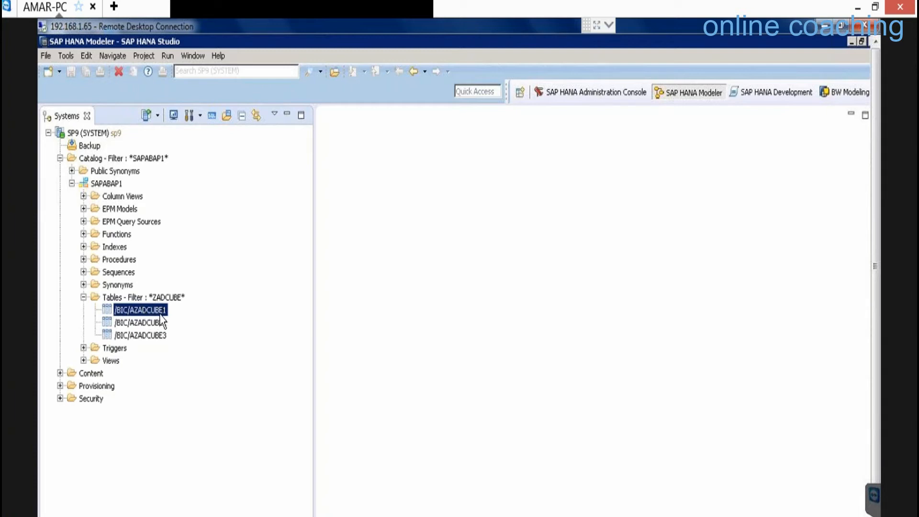
- Filter the views of the SAPABAP1 schema by ZADCUBE and list the matching views
left_click(111, 362)
right_click(112, 363)
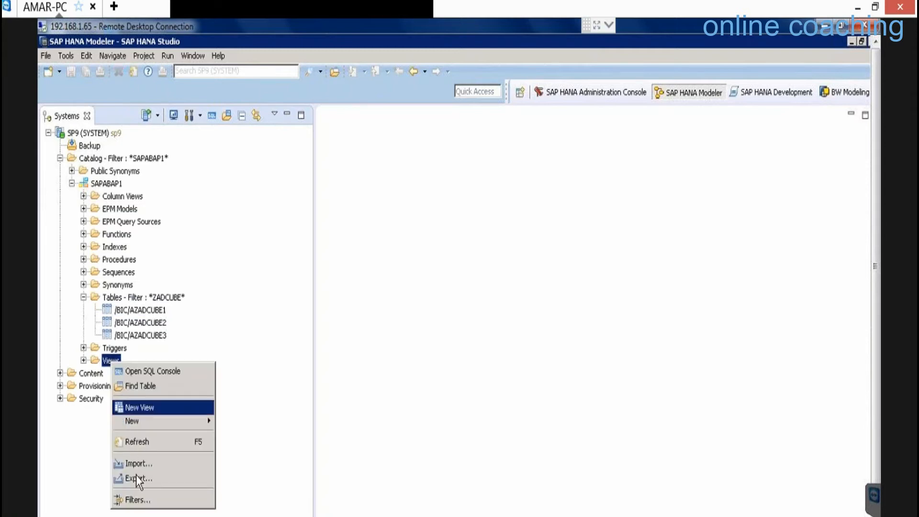
left_click(144, 500)
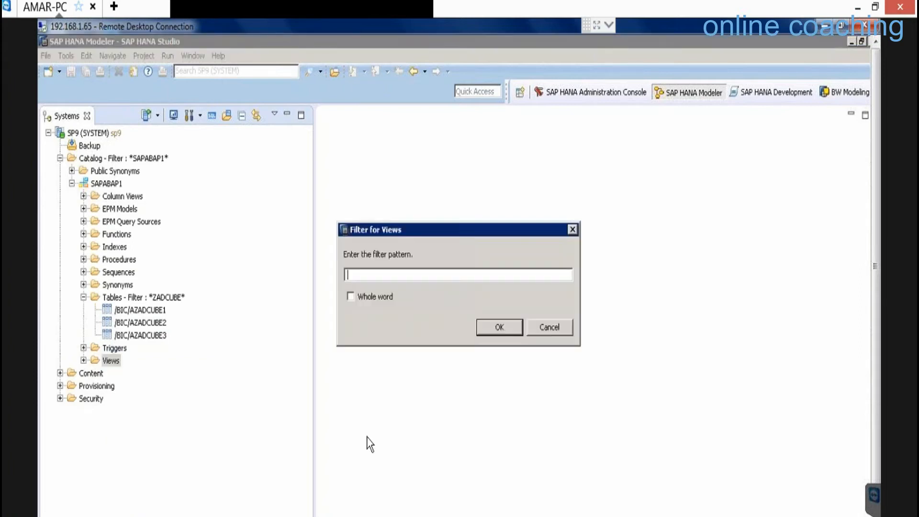
type("ZADCUBE")
key("Return")
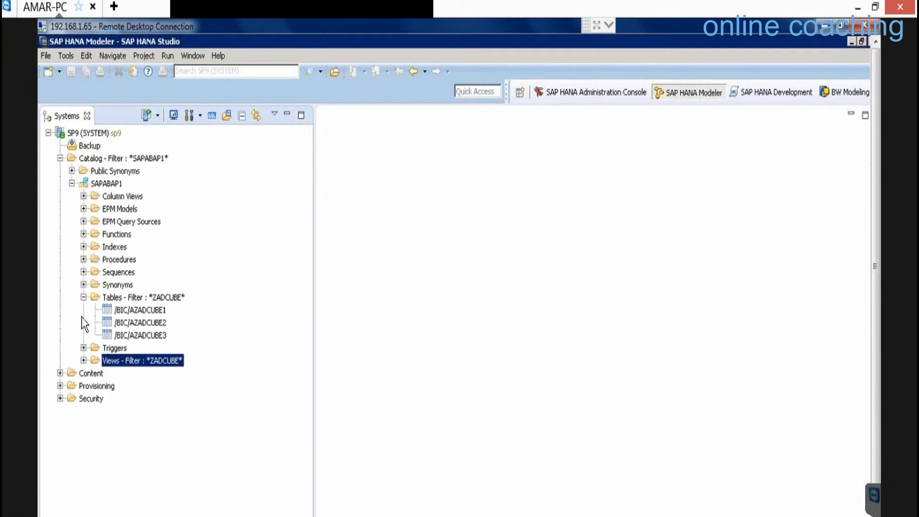
left_click(84, 361)
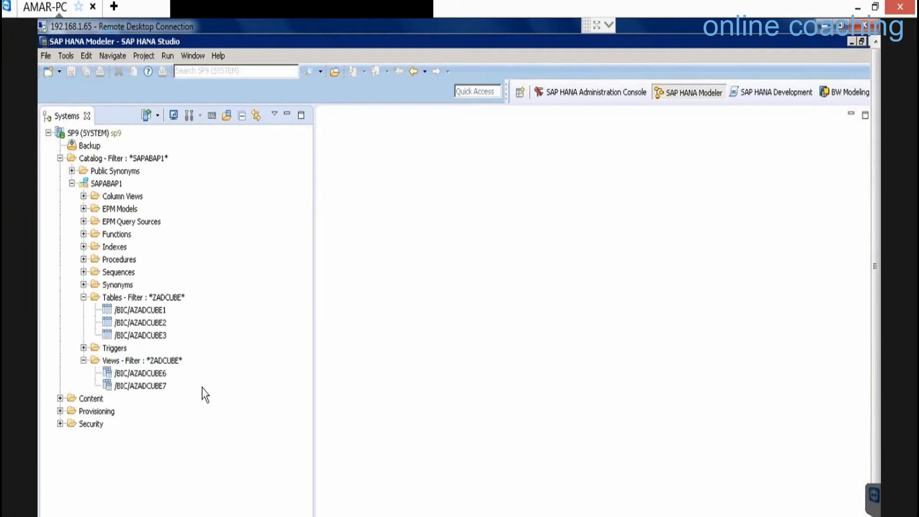
- Open the definition of table /BIC/AZADCUBE1, examine its columns starting with REQTSN, and close it
left_click(150, 310)
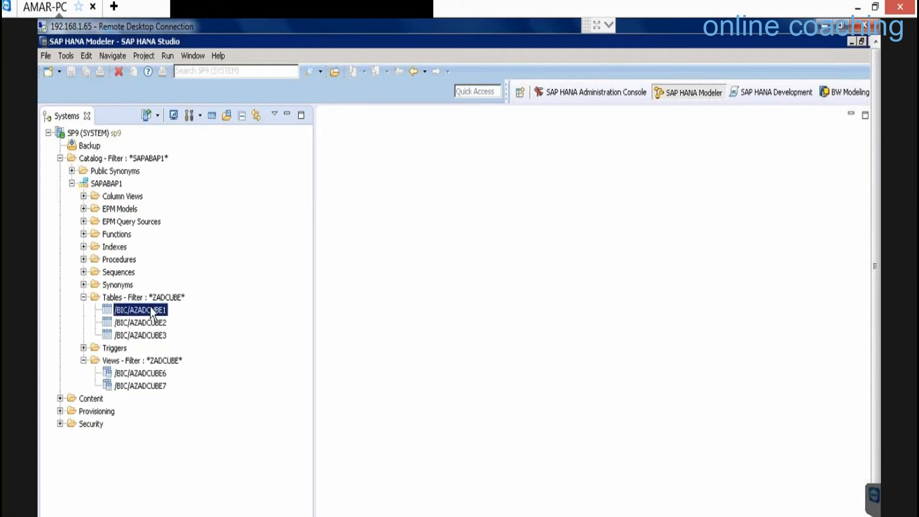
right_click(150, 308)
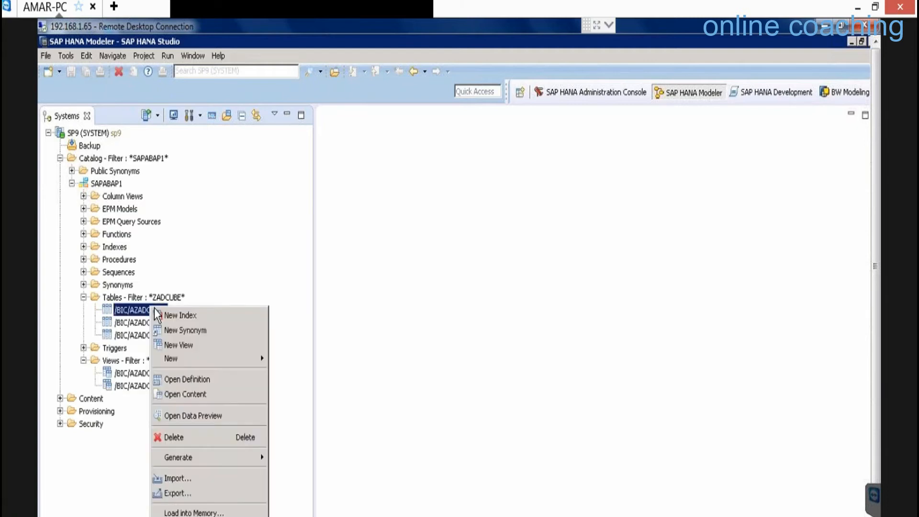
left_click(205, 380)
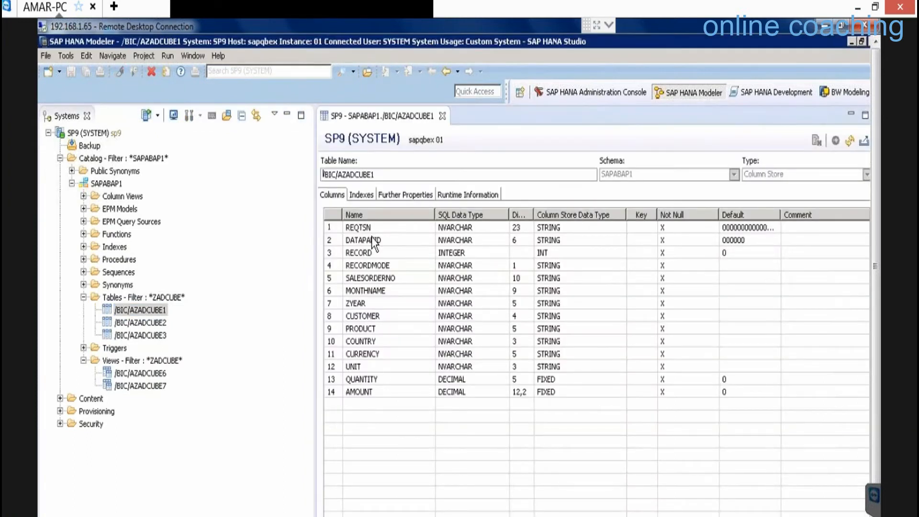
left_click(442, 119)
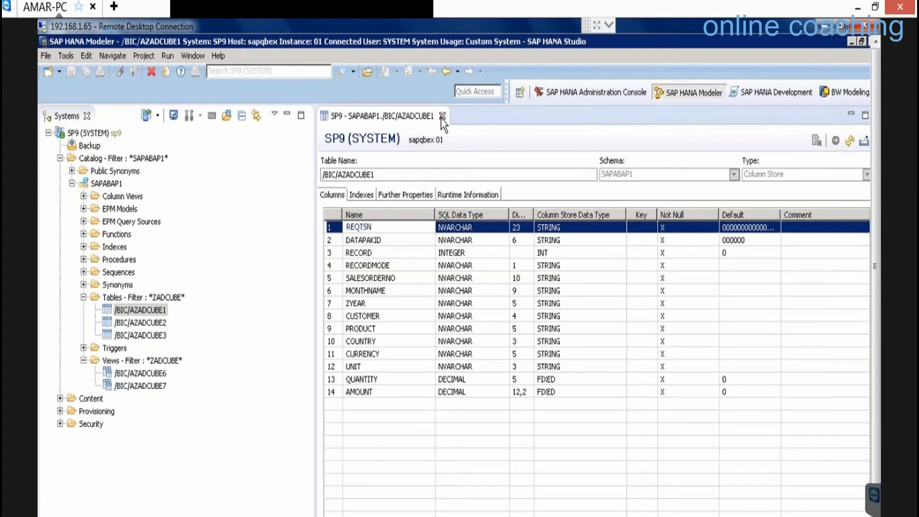
left_click(441, 118)
- Open the definition of table /BIC/AZADCUBE2, examine its columns, and close it
left_click(150, 324)
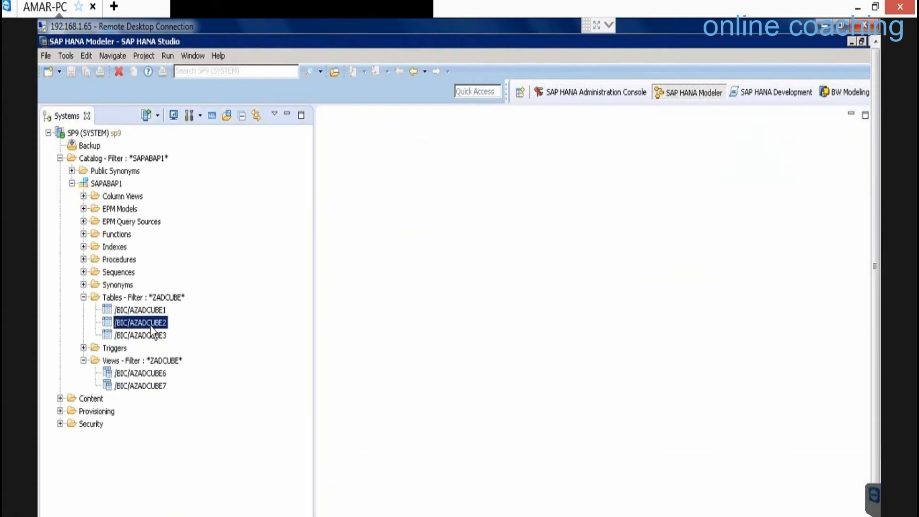
right_click(151, 326)
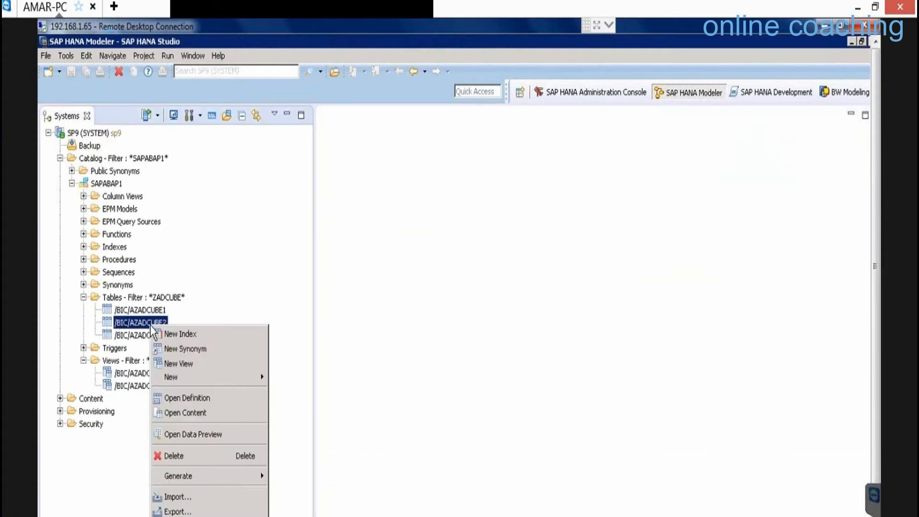
left_click(218, 402)
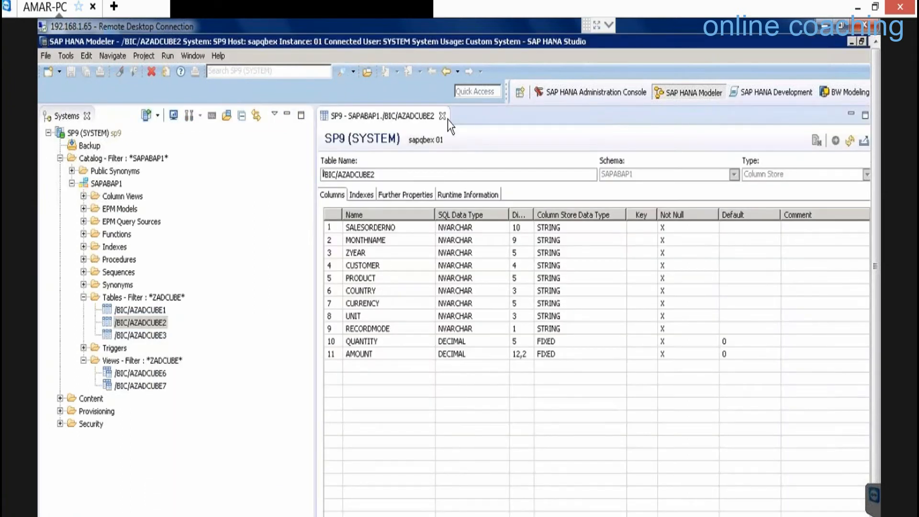
left_click(443, 116)
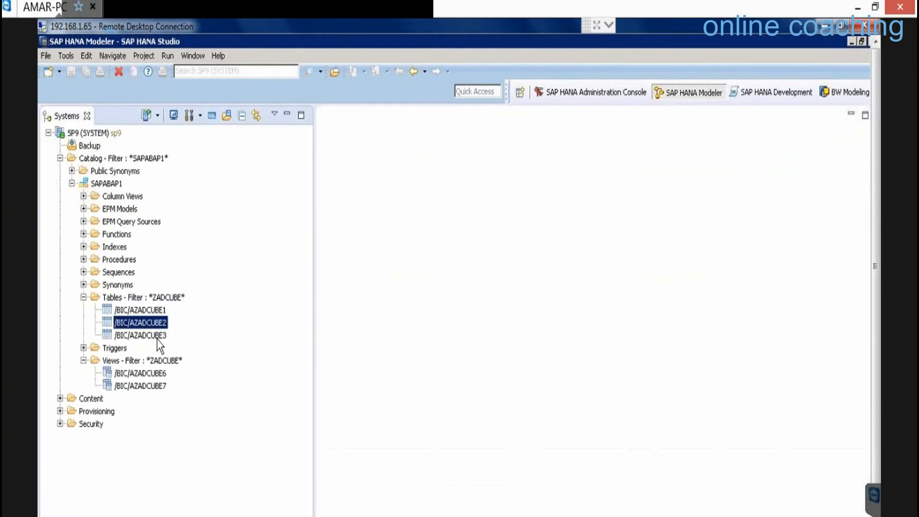
- Open the definition of table /BIC/AZADCUBE3, examine its columns, and close it
left_click(159, 336)
right_click(159, 336)
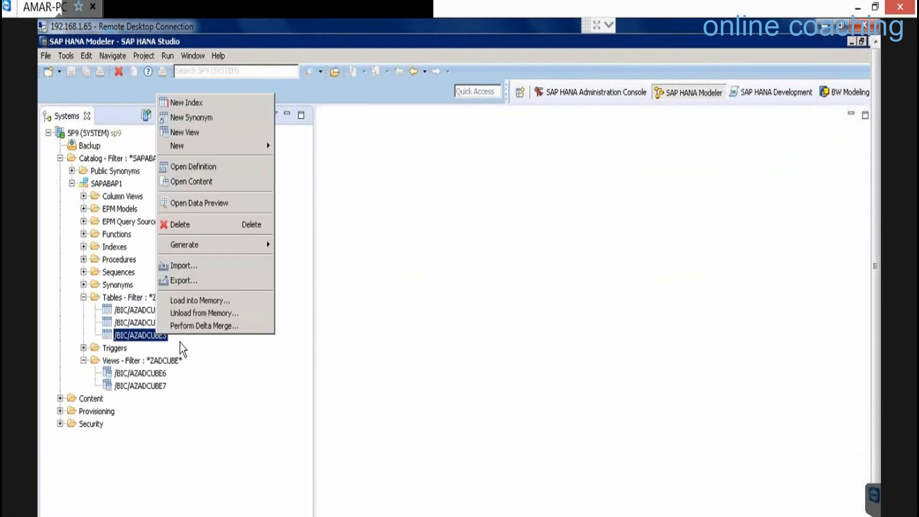
left_click(205, 168)
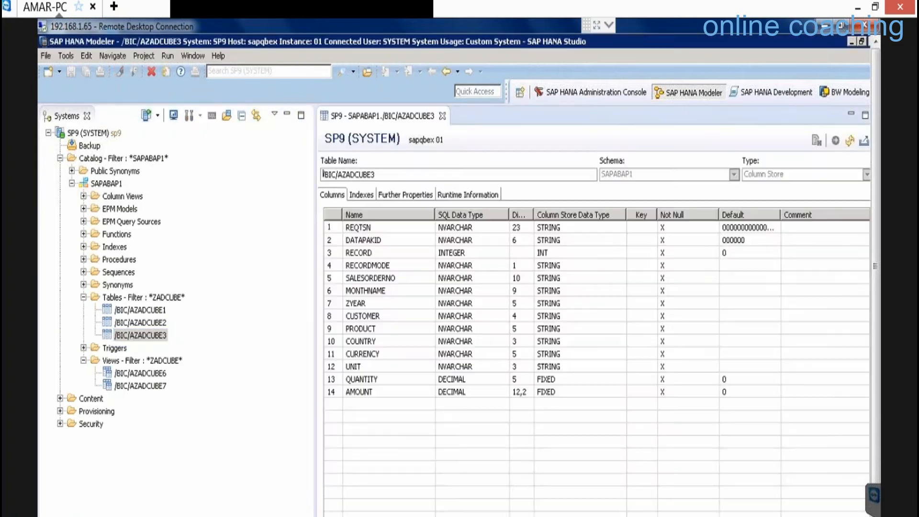
left_click(371, 229)
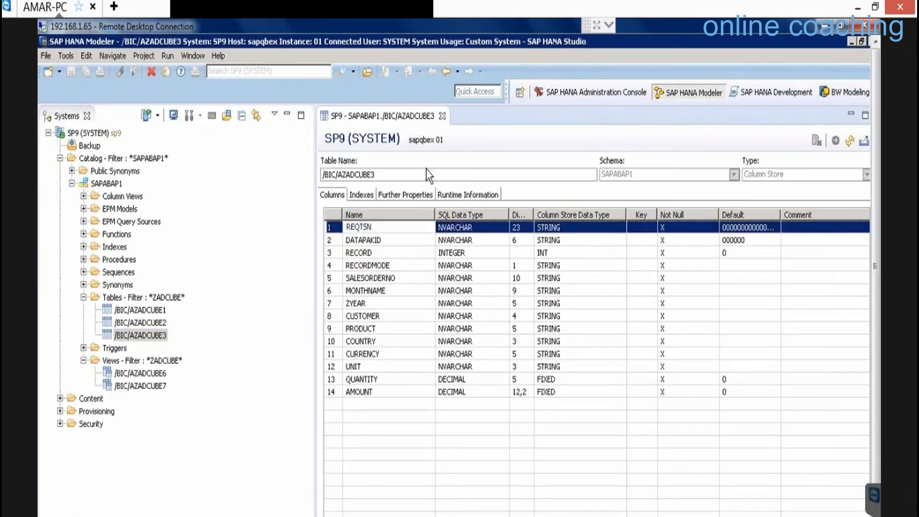
left_click(442, 116)
left_click(159, 386)
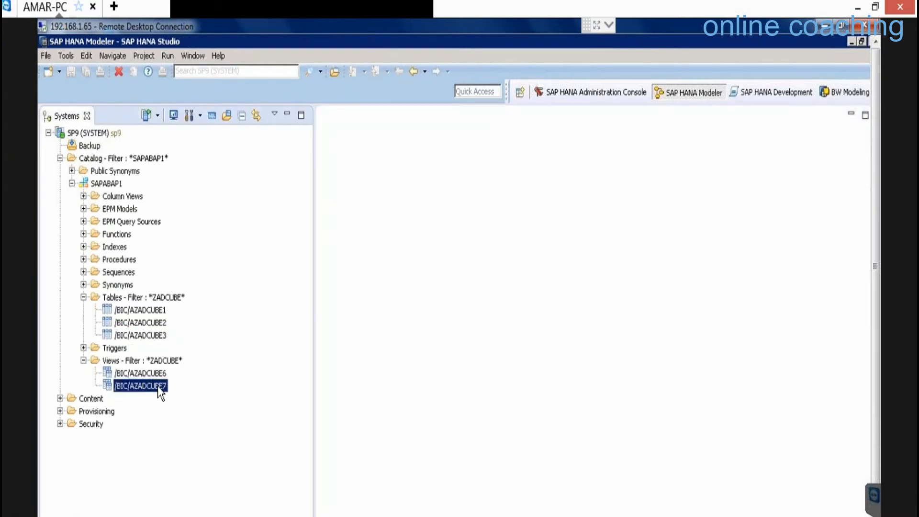
right_click(160, 392)
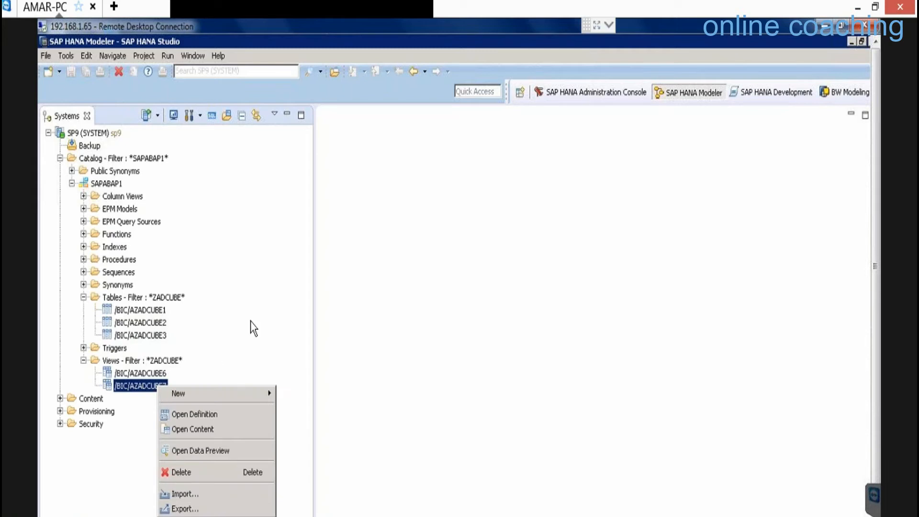
left_click(156, 312)
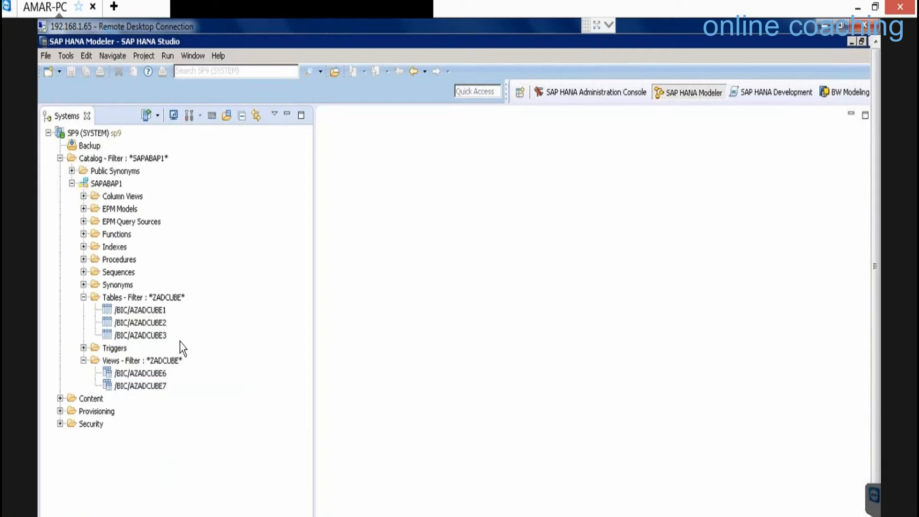
left_click(159, 311)
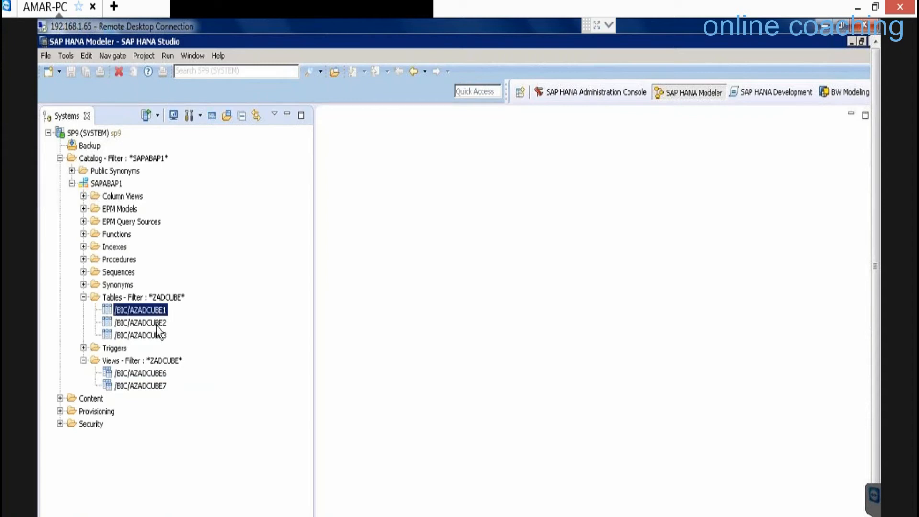
left_click(156, 326)
left_click(154, 311)
key("Down")
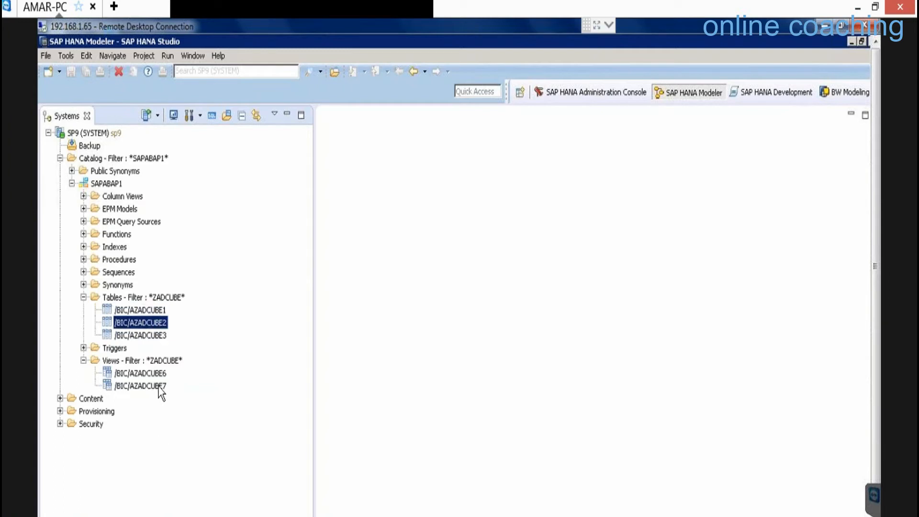
- Open the definition of view /BIC/AZADCUBE7 and display its create statement down to the UNION ALL section
right_click(160, 388)
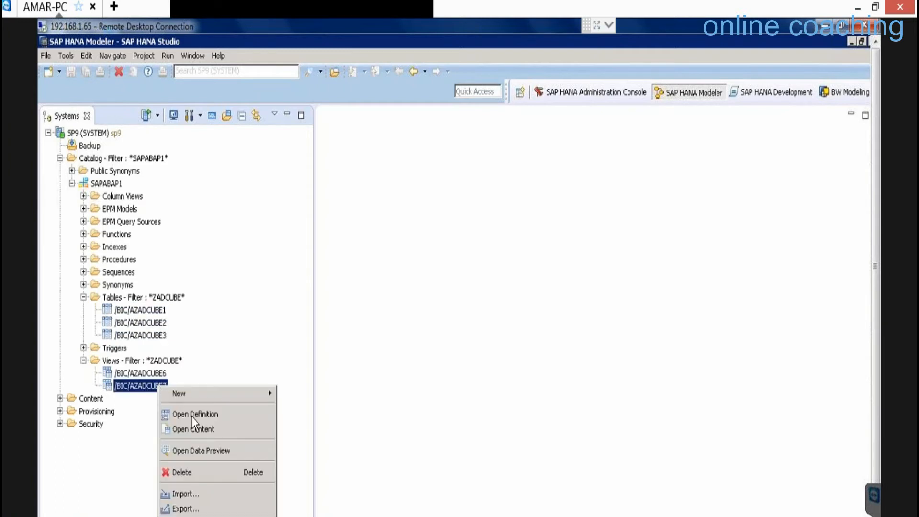
left_click(197, 415)
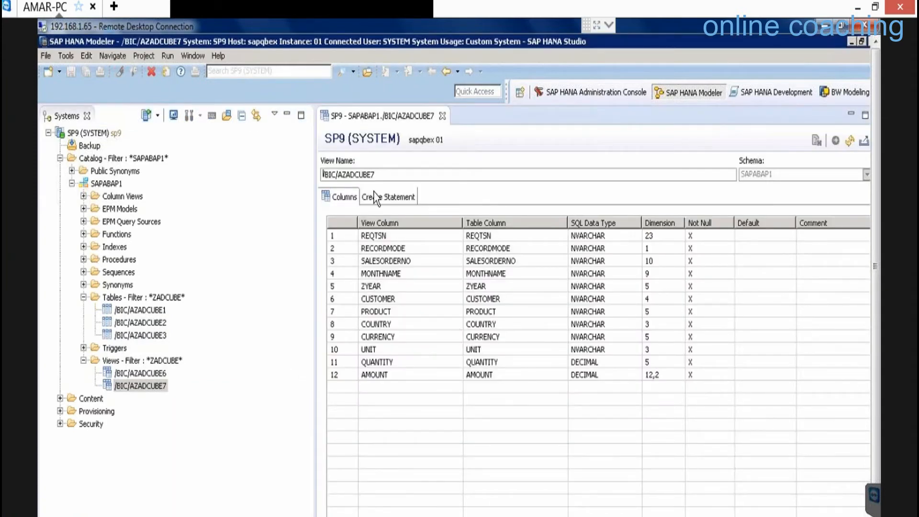
left_click(406, 196)
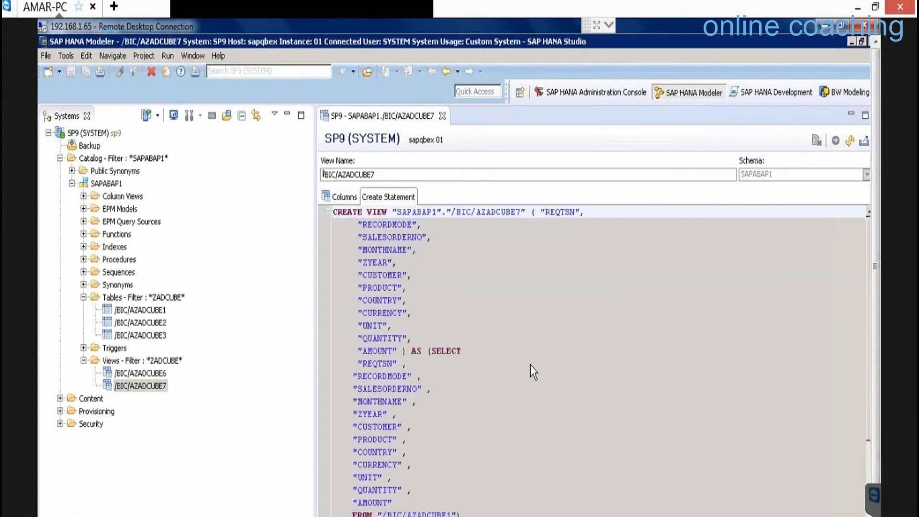
left_click(480, 378)
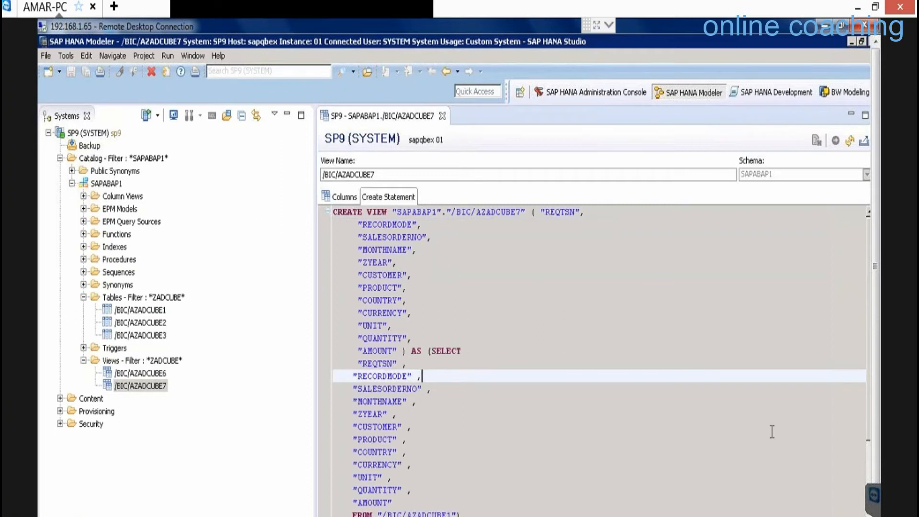
scroll(869, 454, "down", 4)
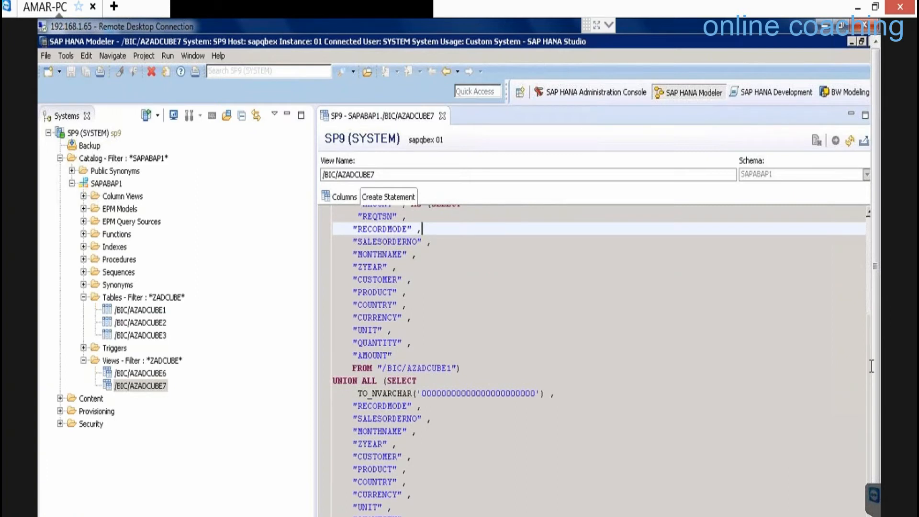
- Examine the source table and the union in the create statement of view /BIC/AZADCUBE7, and close the definition
left_click_drag(387, 367, 453, 367)
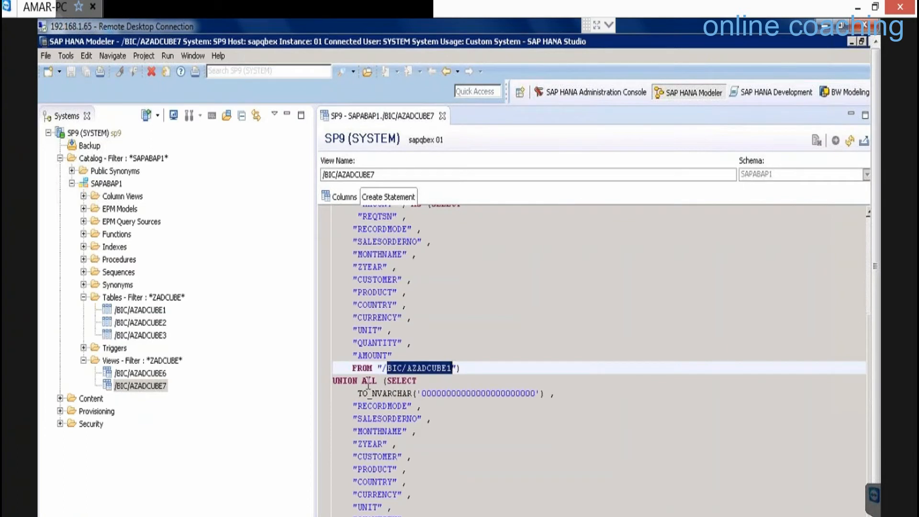
left_click(388, 516)
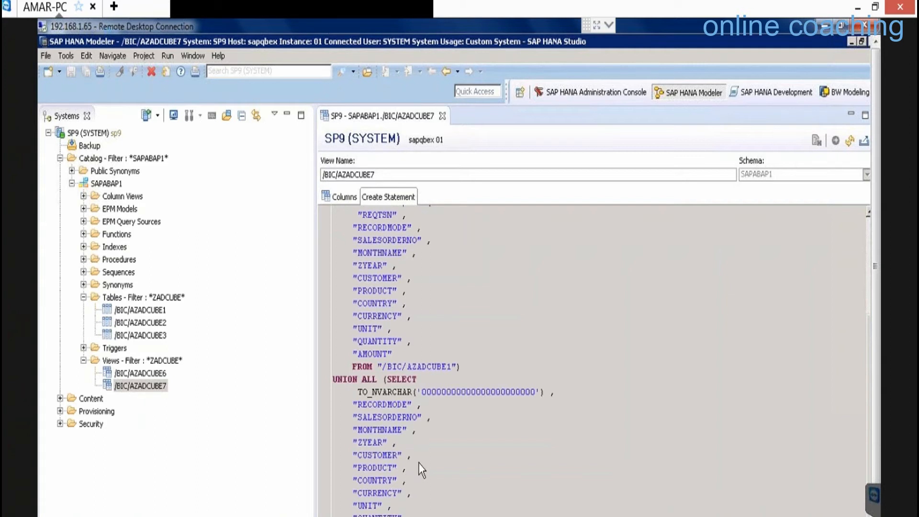
left_click(432, 366)
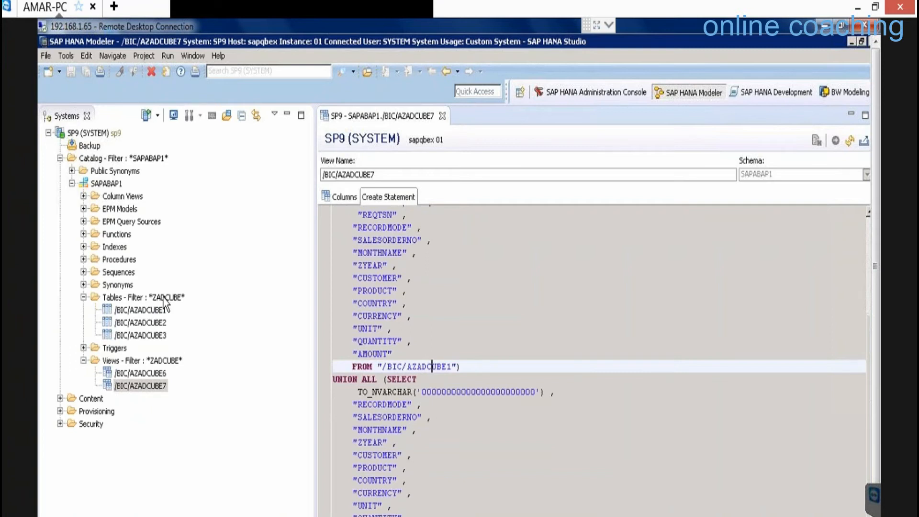
key("End")
key("shift+Up")
key("shift+Home")
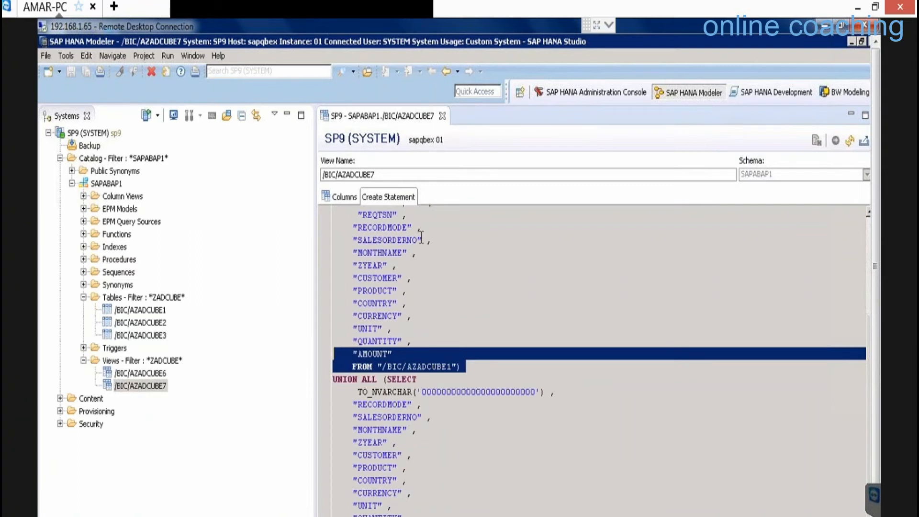
left_click(442, 116)
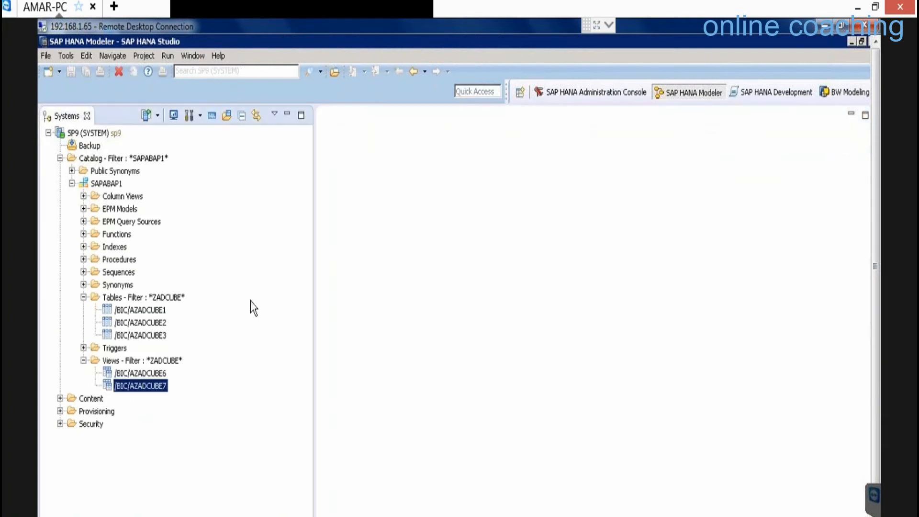
- Open the definition of view /BIC/AZADCUBE6, examine the source tables in its create statement, and close it
left_click(150, 376)
right_click(149, 376)
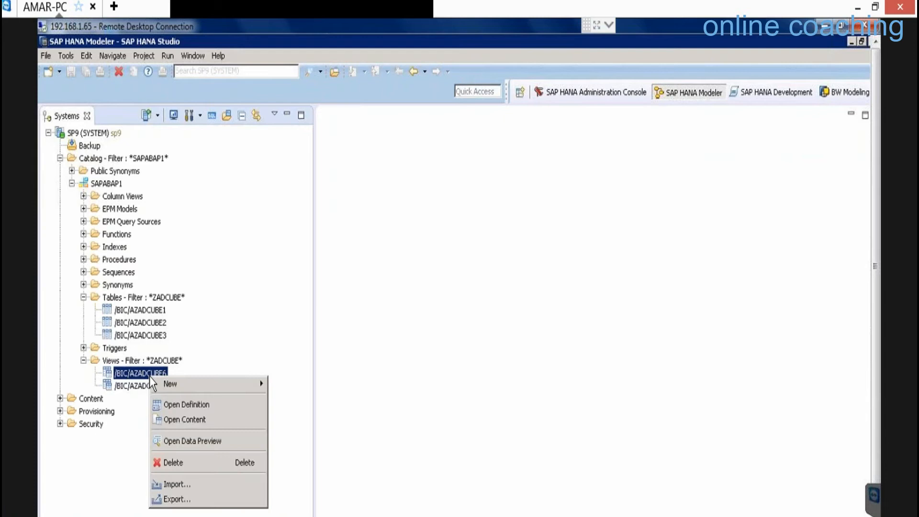
left_click(197, 406)
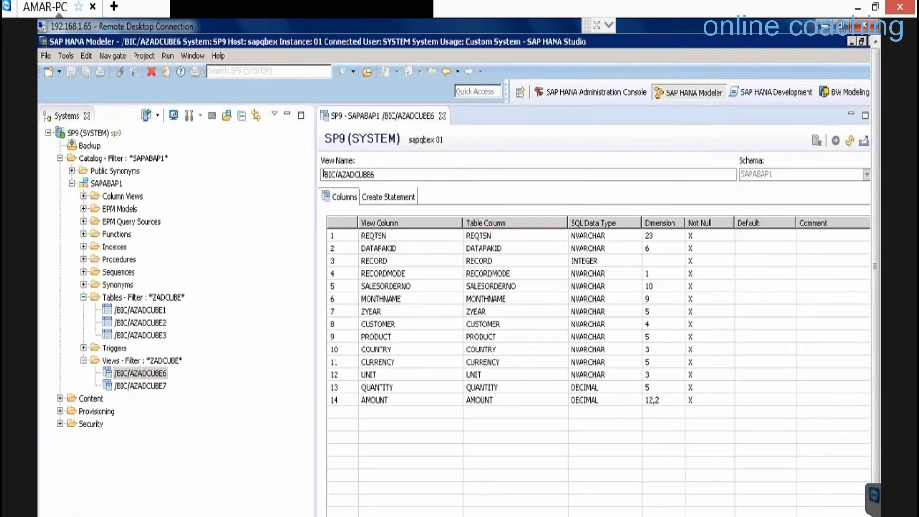
left_click(379, 194)
left_click(490, 404)
scroll(491, 403, "down", 1)
scroll(491, 403, "down", 5)
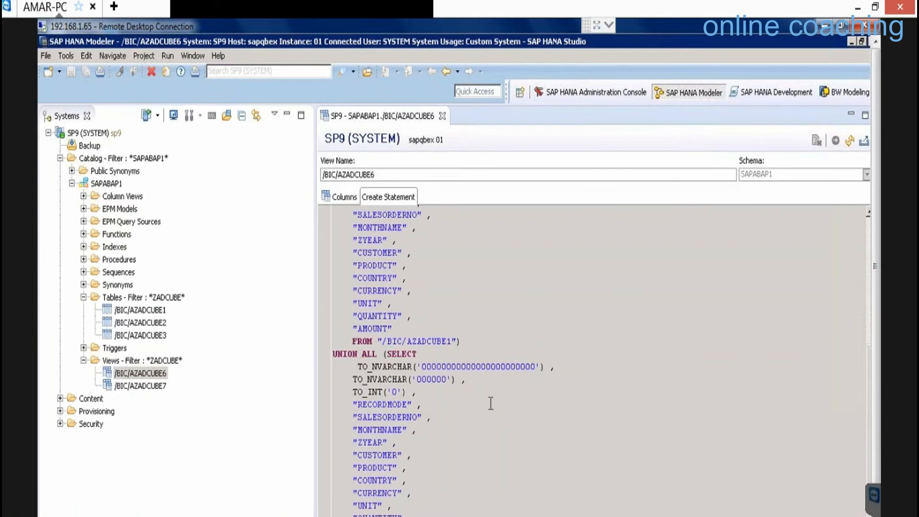
left_click(457, 340)
left_click(463, 516)
left_click(443, 116)
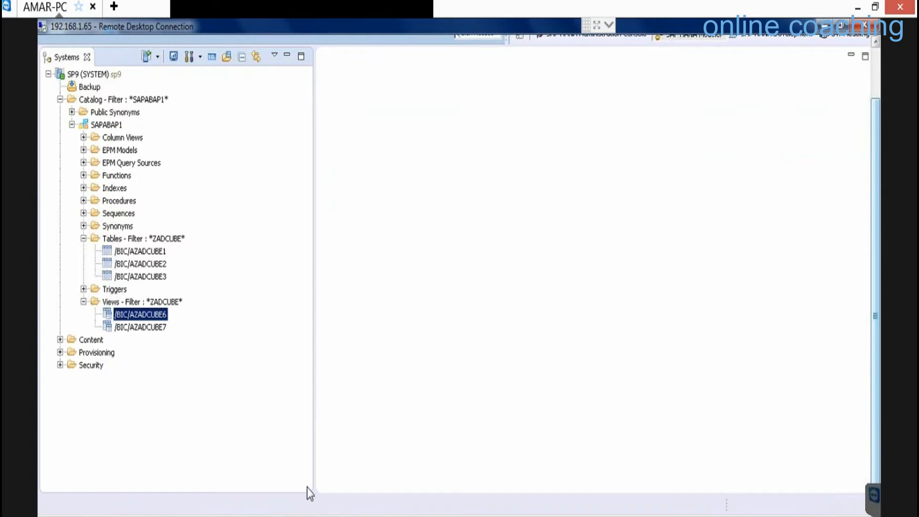
- Switch to the SAP GUI window showing DataSource ZDS_SALES04 and select its technical name
left_click(316, 509)
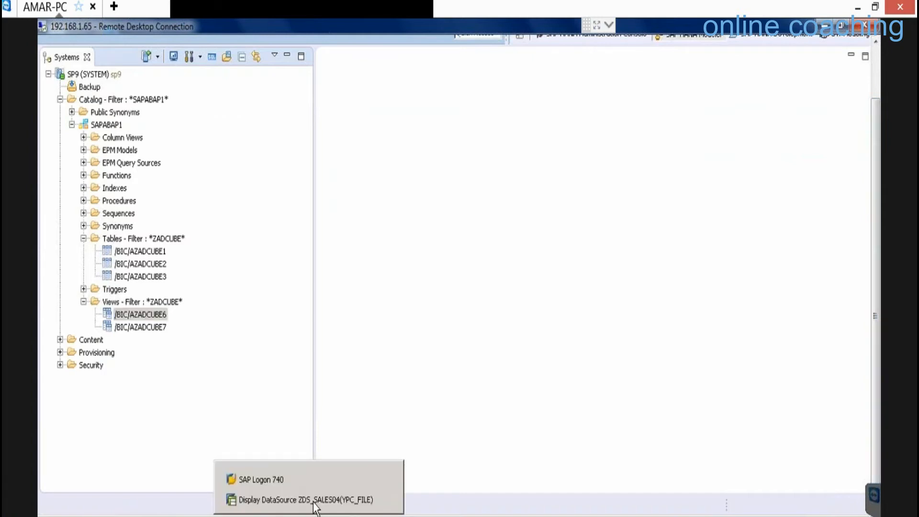
left_click(317, 500)
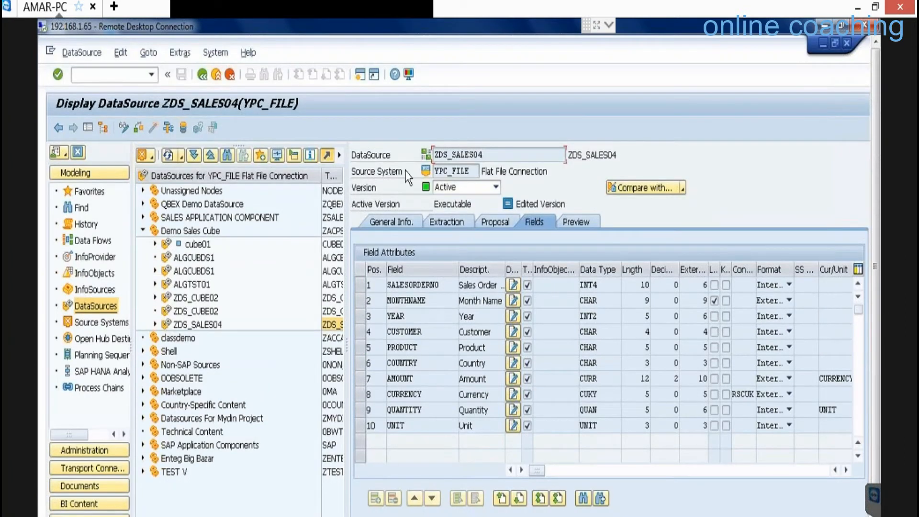
double_click(521, 154)
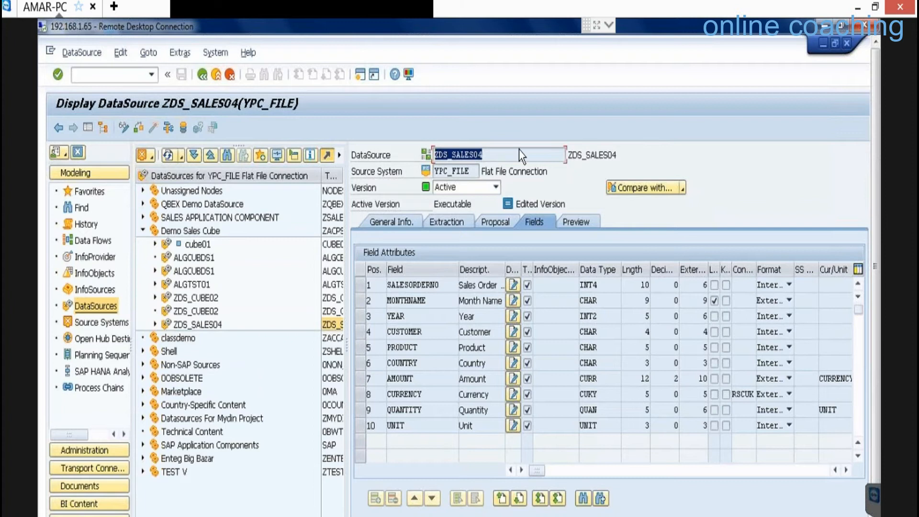
- Reload the Data Warehousing Workbench favorites with transaction /NRSA1 and expand InfoArea Z9QBEX
left_click(93, 194)
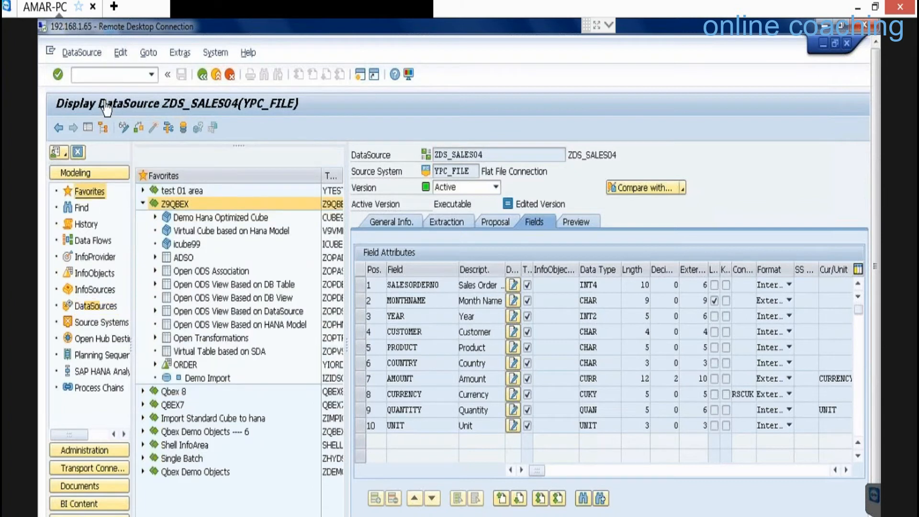
left_click(111, 73)
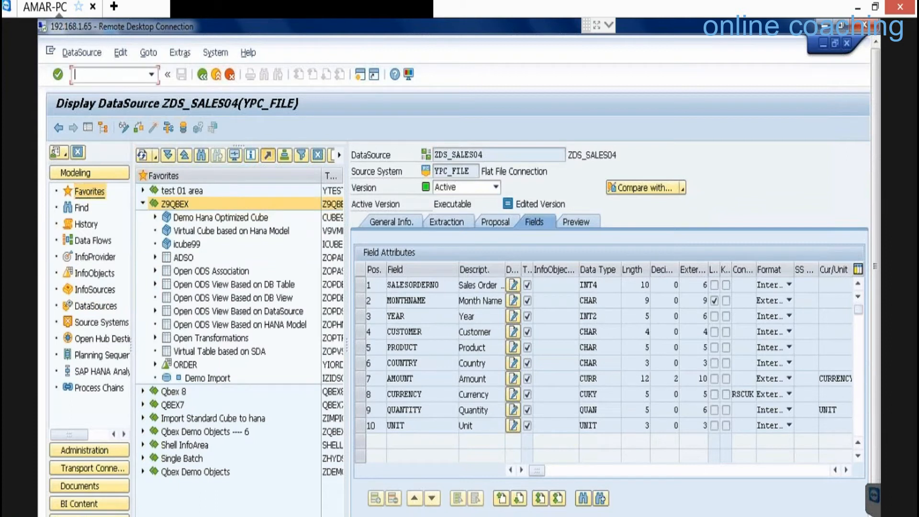
type("/NRSA1")
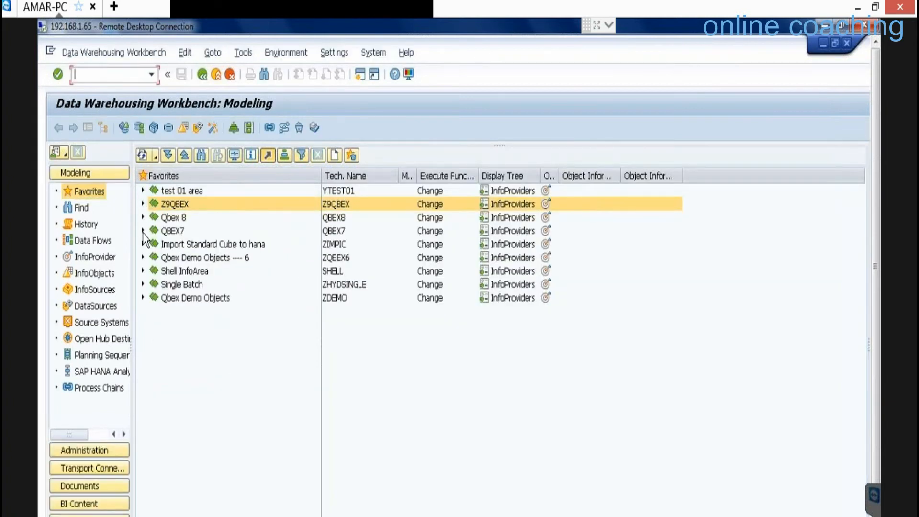
left_click(143, 205)
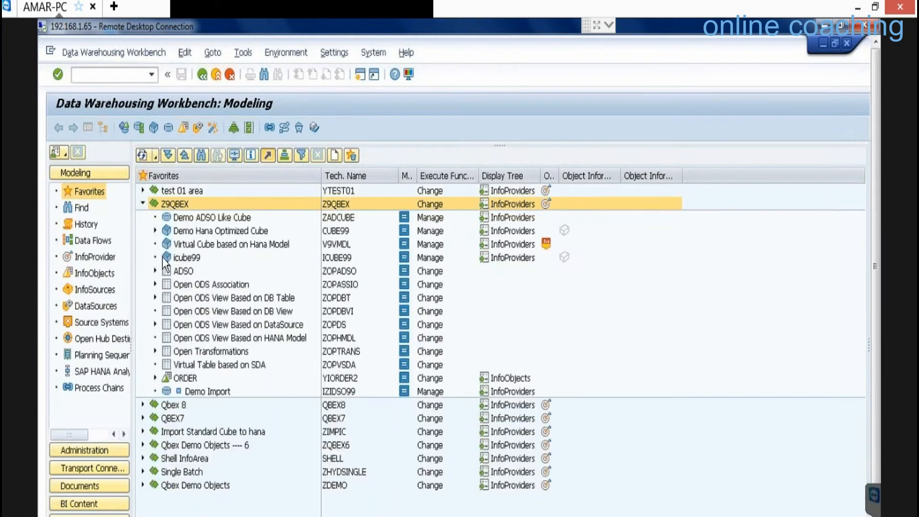
- Start a transformation for Demo ADSO Like Cube (ZADCUBE) with DataSource ZDS_SALES04 as its source object
left_click(235, 219)
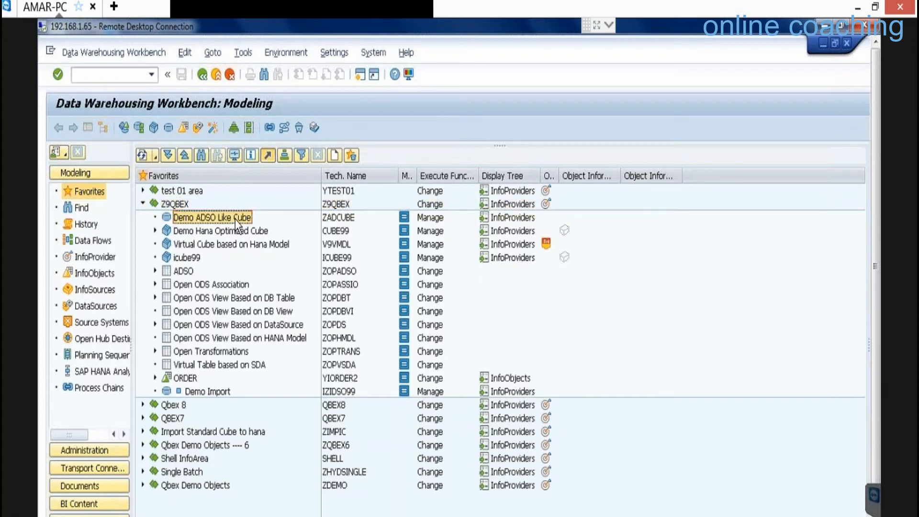
right_click(236, 221)
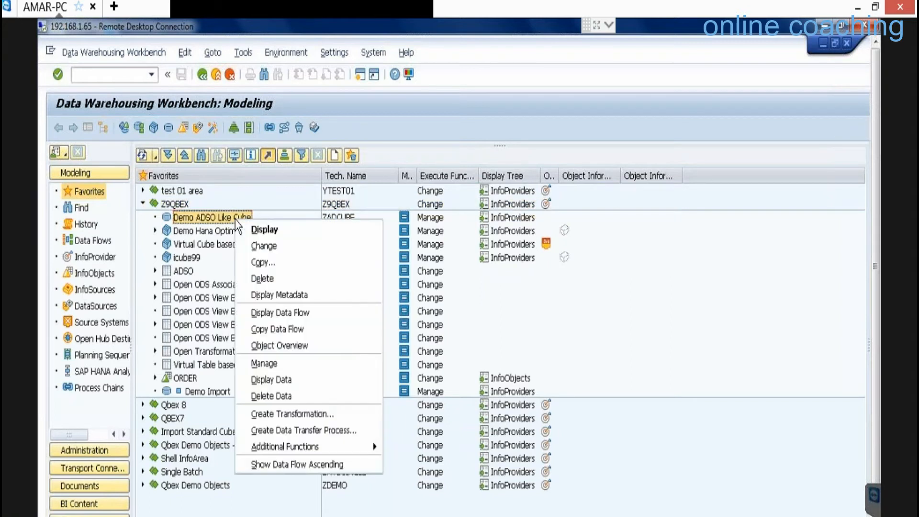
left_click(180, 394)
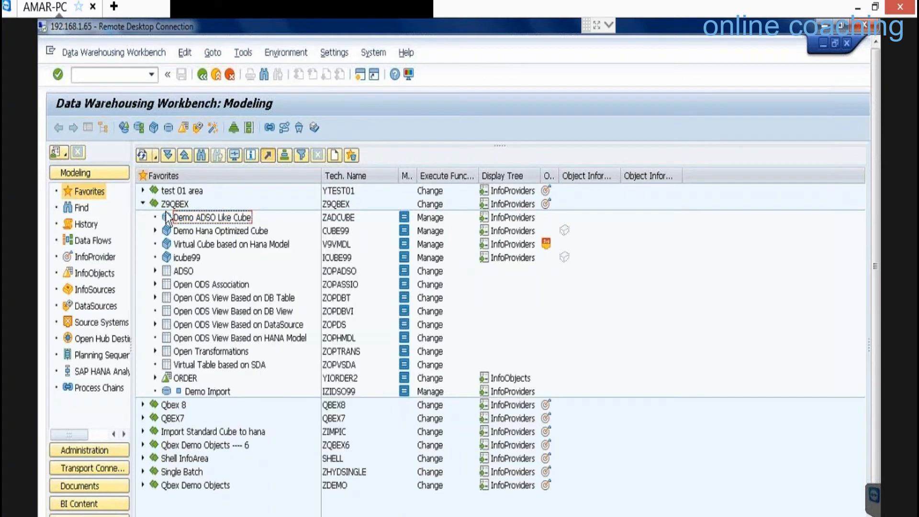
right_click(217, 222)
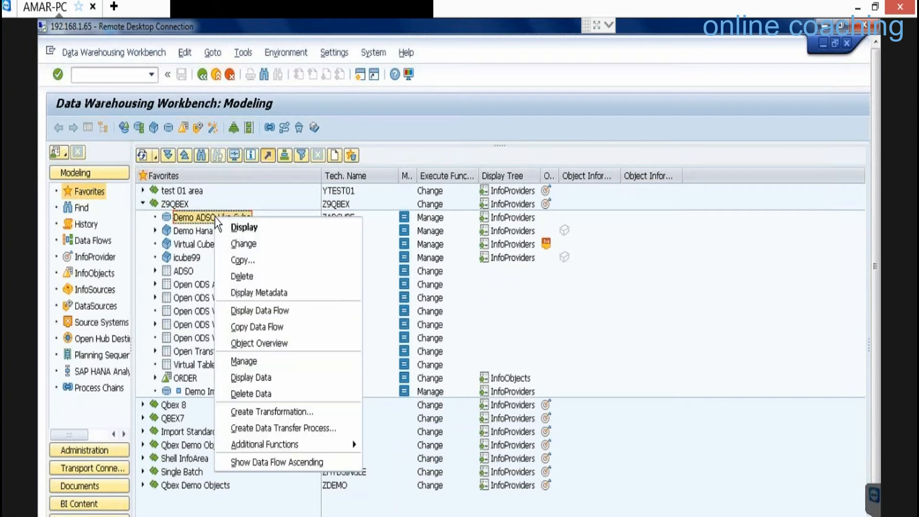
left_click(315, 412)
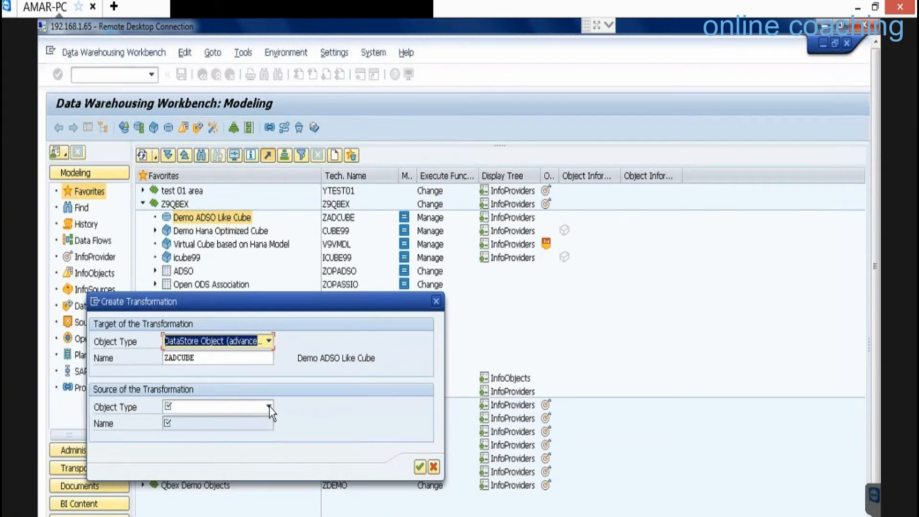
left_click(269, 408)
left_click(270, 408)
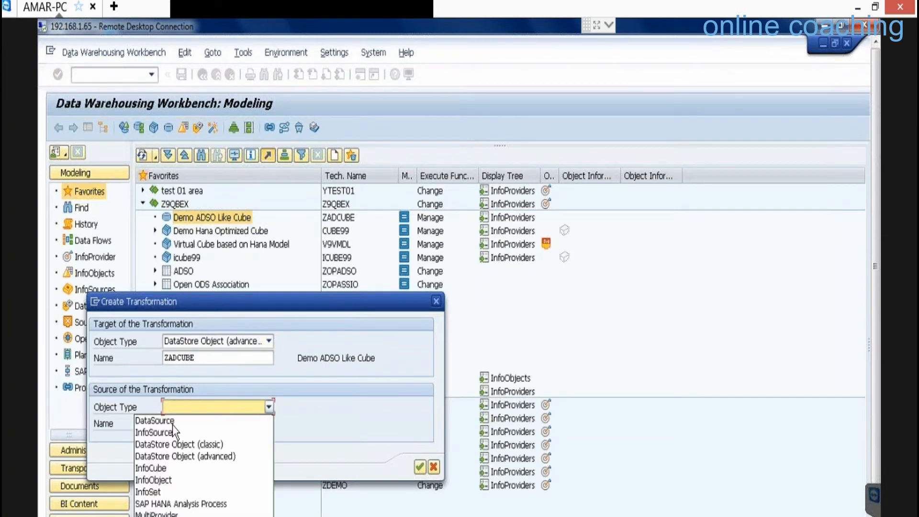
left_click(201, 422)
left_click(210, 421)
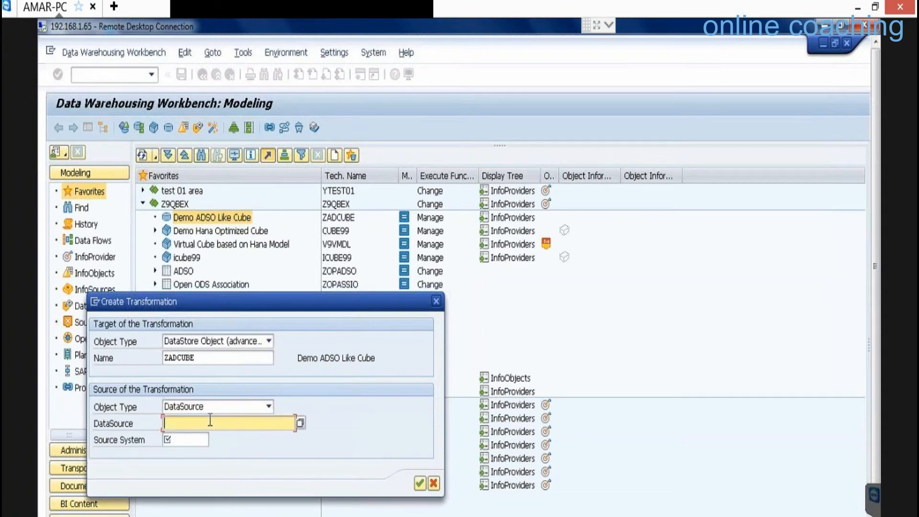
type("ZDS_SALES04")
- Choose the flat file connection YPC_FILE as the source system and create the transformation
left_click(196, 442)
key("F4")
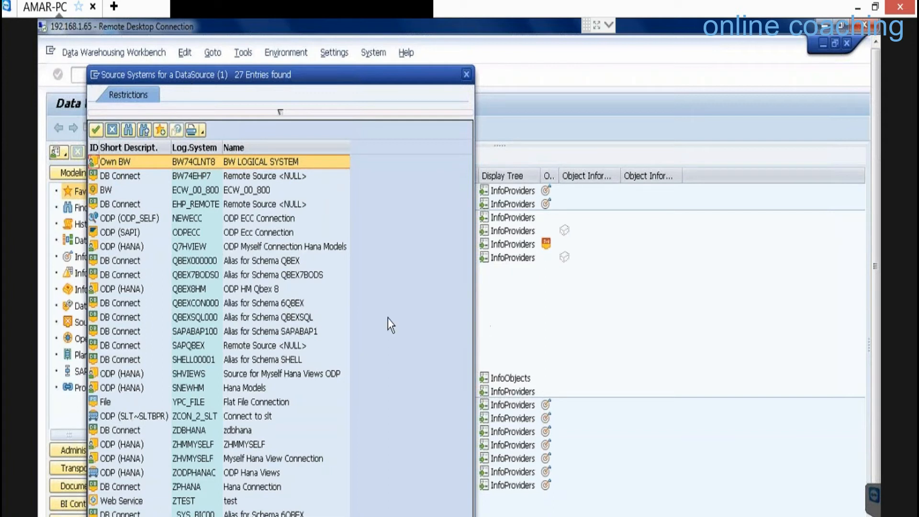
double_click(113, 402)
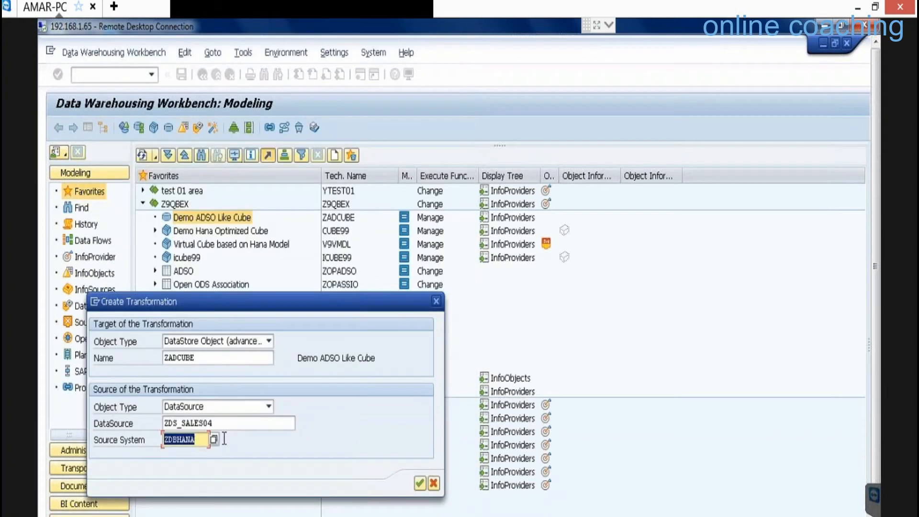
key("Return")
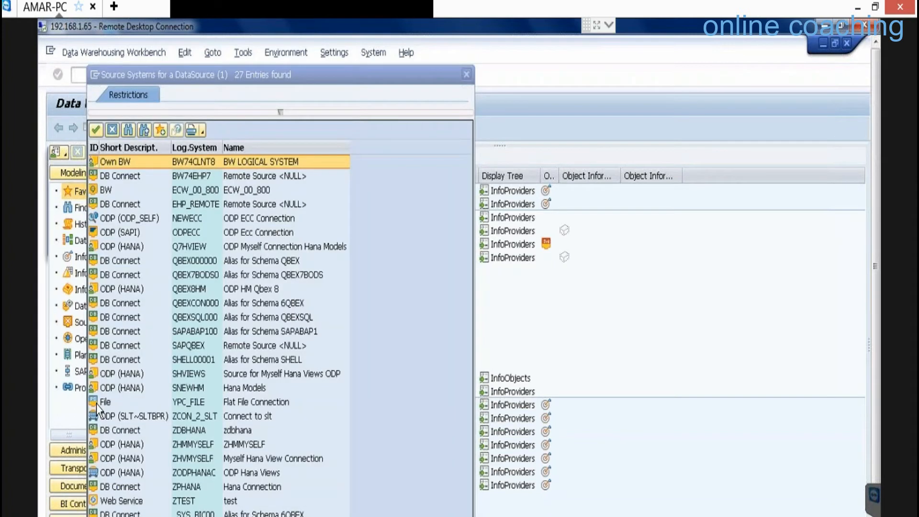
left_click(98, 404)
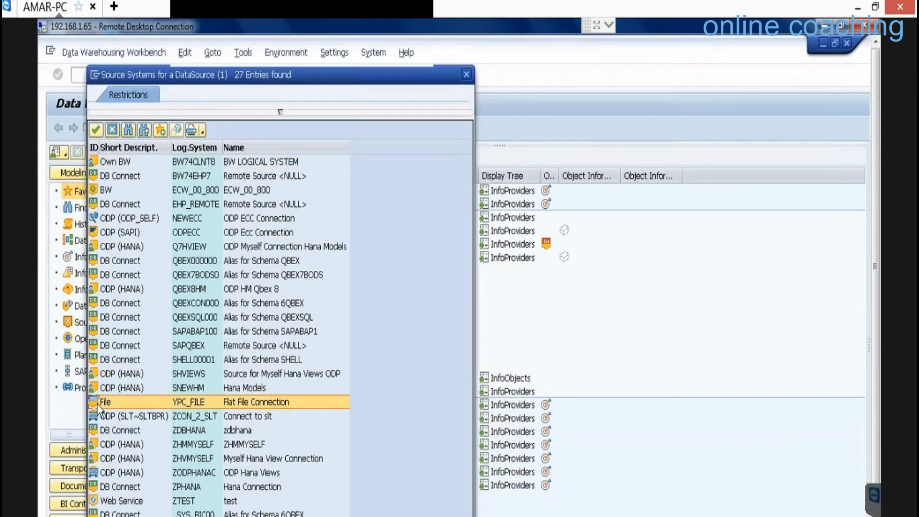
double_click(97, 405)
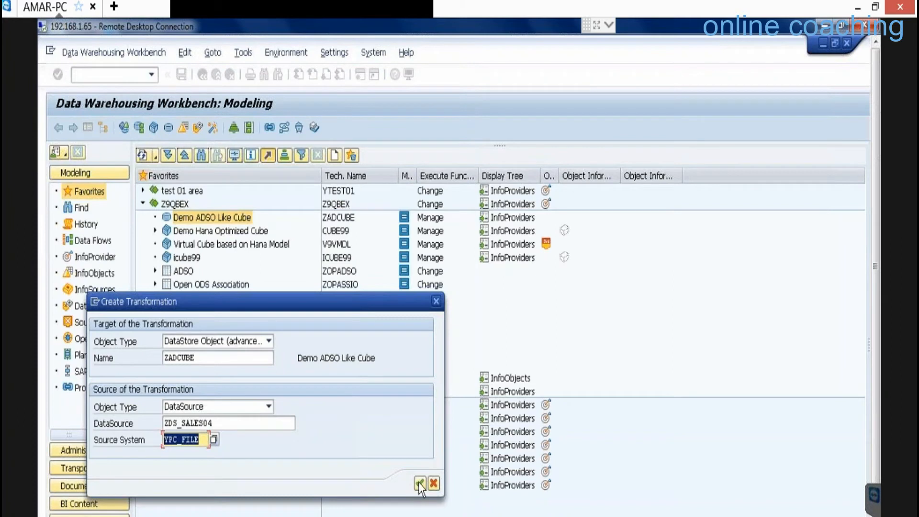
left_click(419, 484)
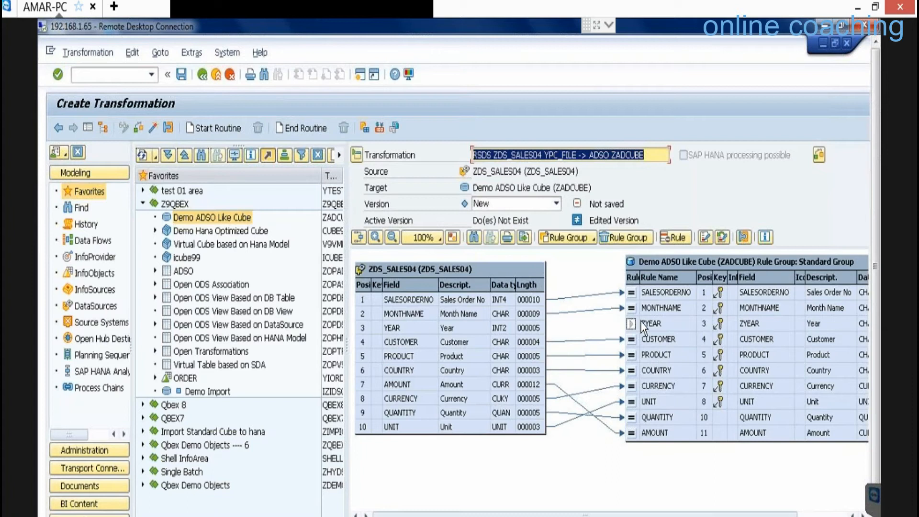
- Map source field YEAR to target field ZYEAR, activate the transformation, and leave it
left_click_drag(501, 328, 651, 324)
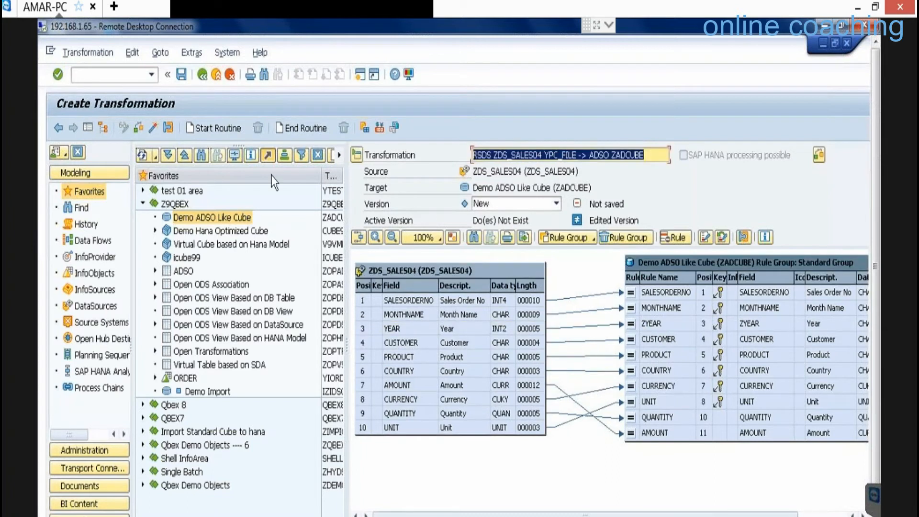
left_click(154, 128)
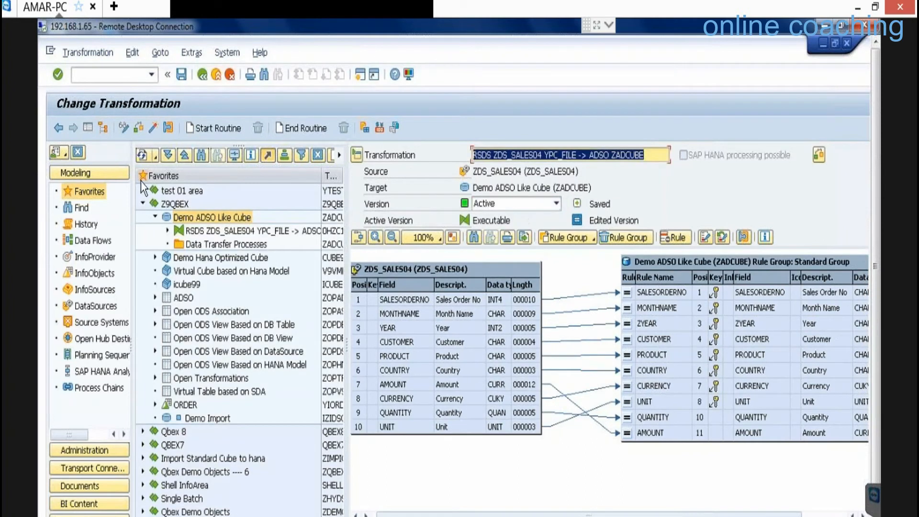
left_click(217, 75)
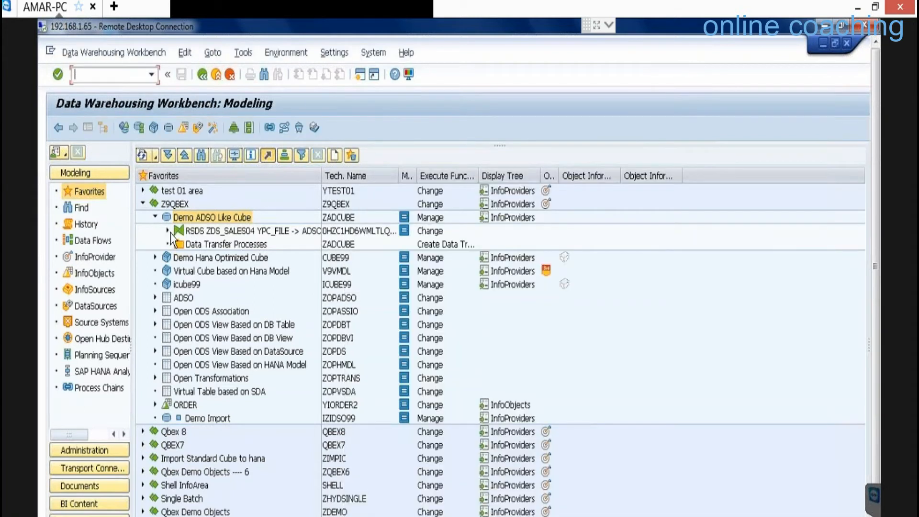
- Create a standard data transfer process from ZDS_SALES04 / YPC_FILE to ZADCUBE and activate it
right_click(245, 246)
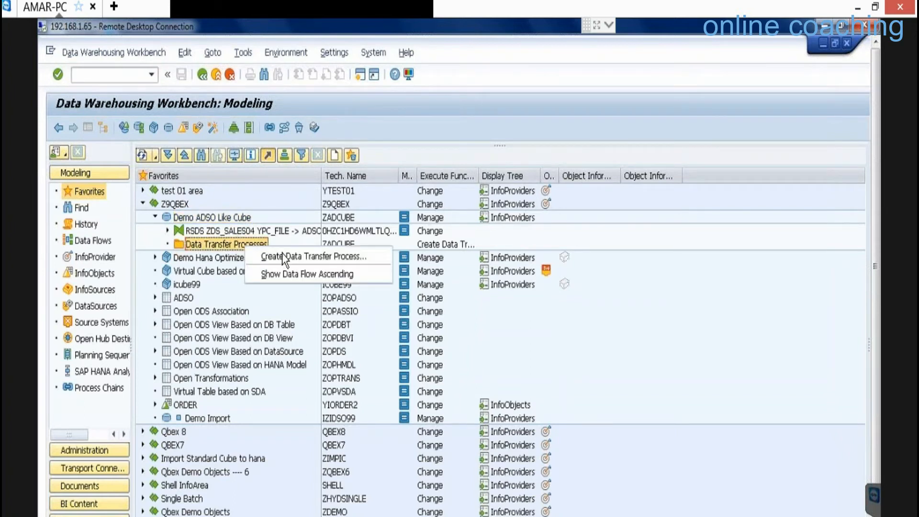
left_click(284, 257)
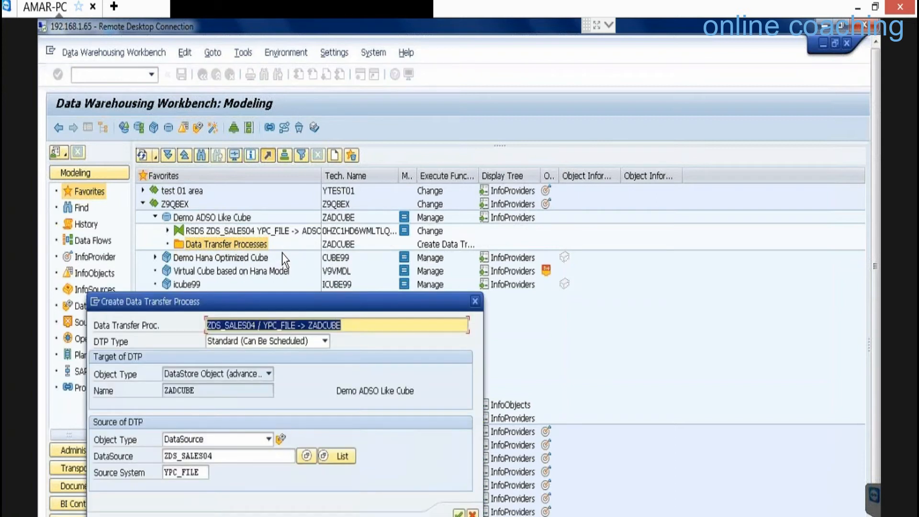
key("Return")
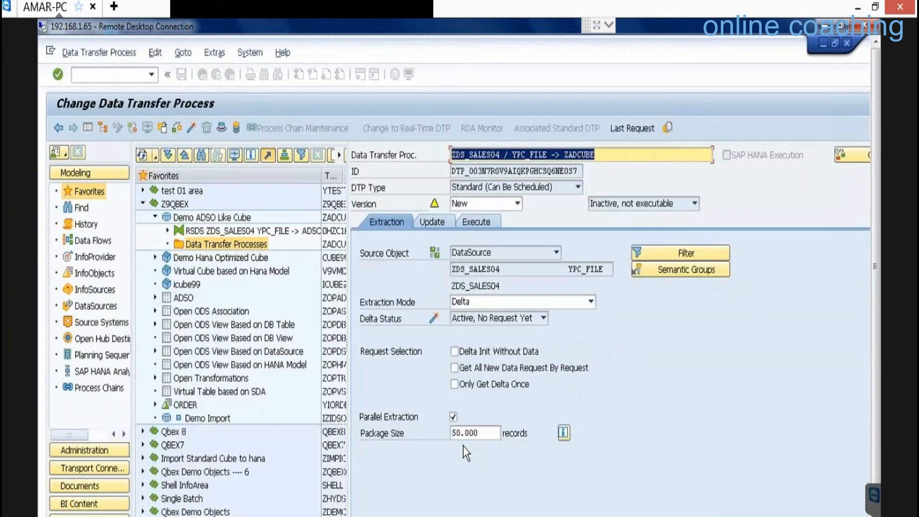
left_click(191, 128)
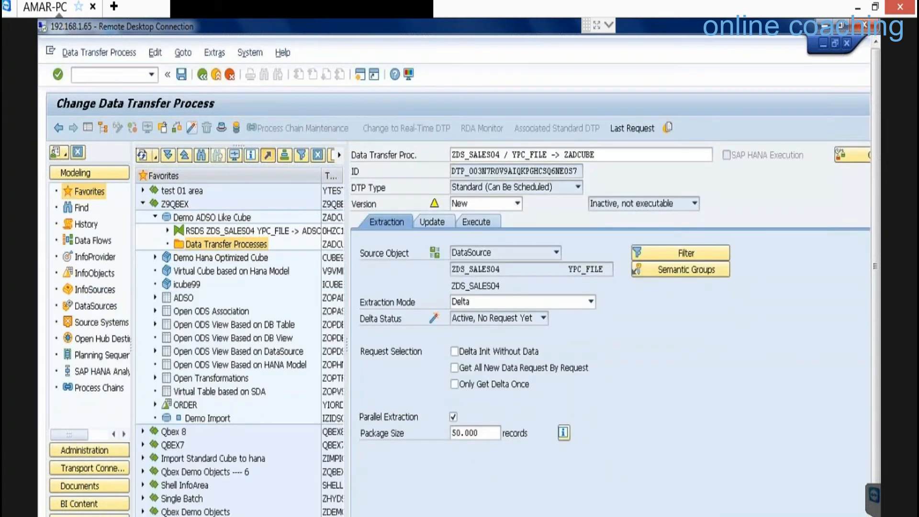
- Execute the data transfer process and display the header of its request in the monitor
left_click(484, 221)
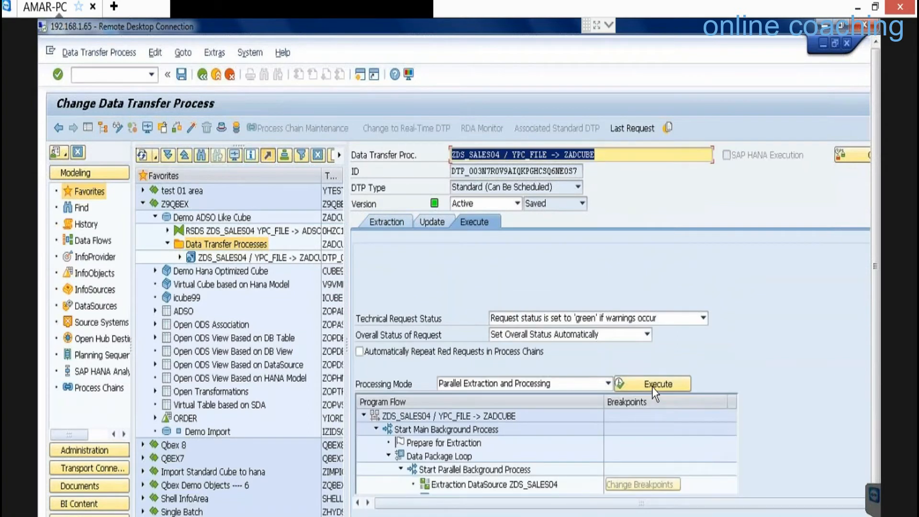
left_click(653, 386)
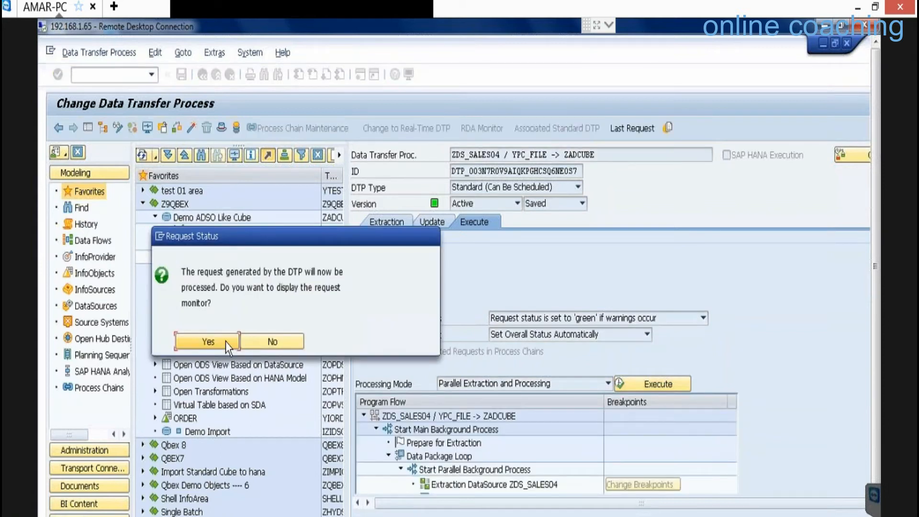
left_click(207, 342)
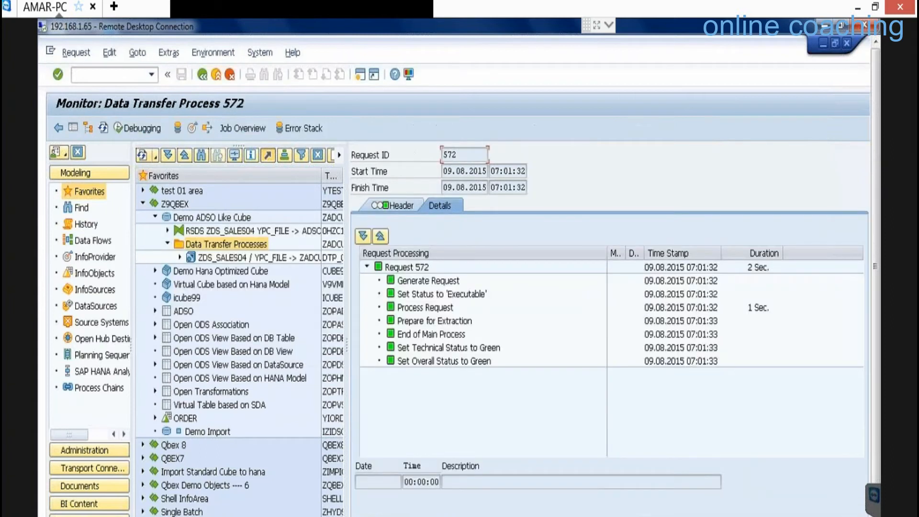
left_click(405, 207)
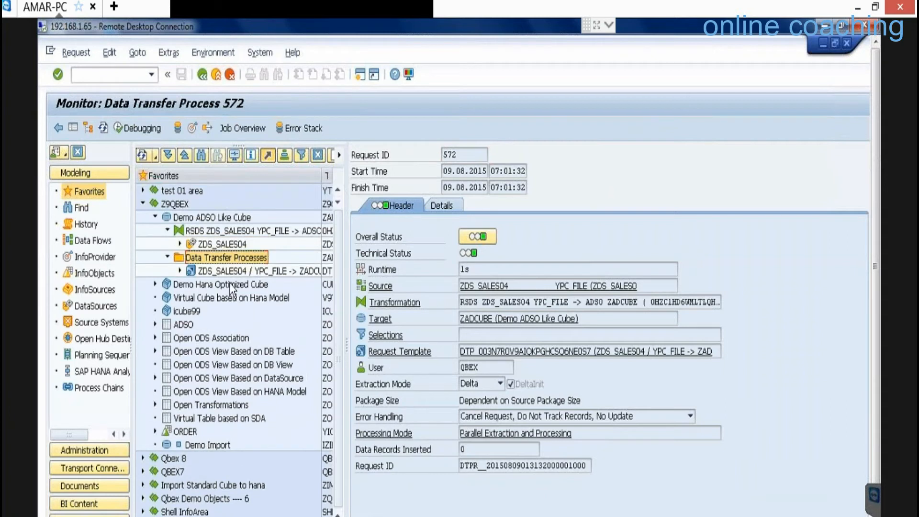
- Start InfoPackage LOAD of DataSource ZDS_SALES04 immediately and allow access to the file Sales1.csv
left_click(180, 243)
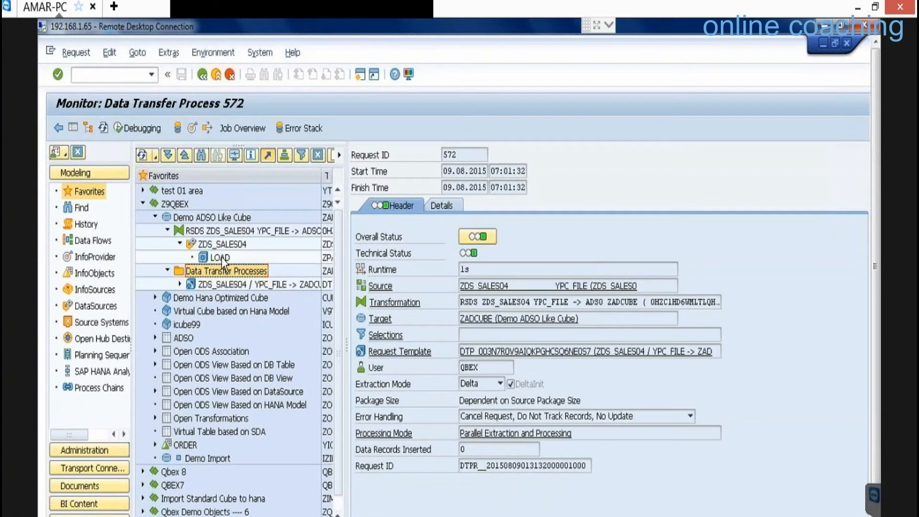
double_click(220, 257)
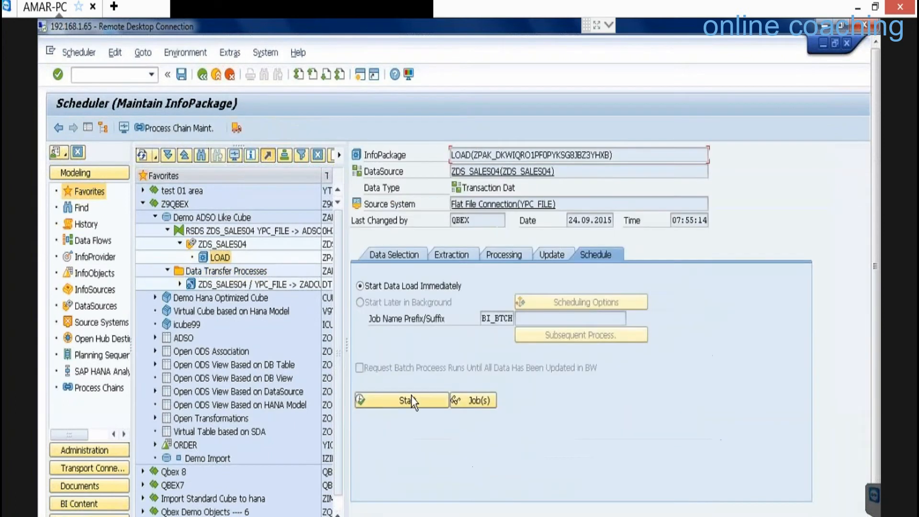
left_click(431, 398)
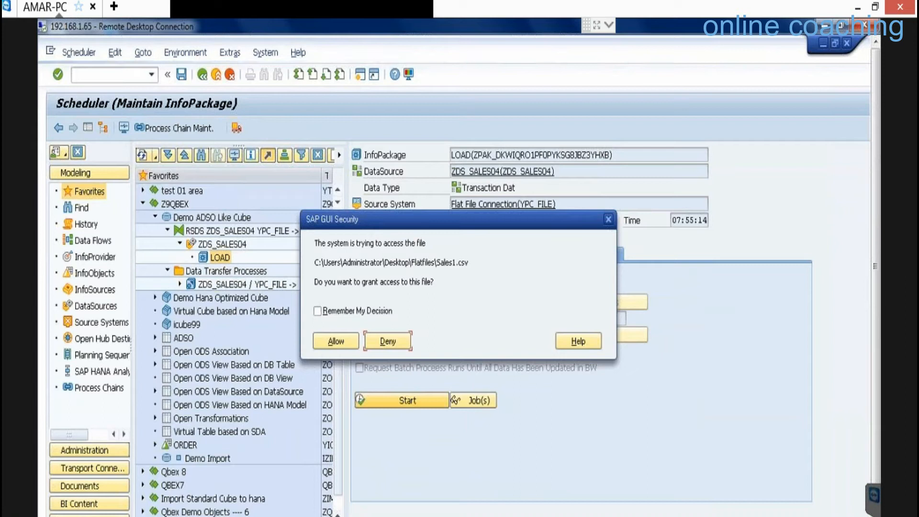
left_click(333, 341)
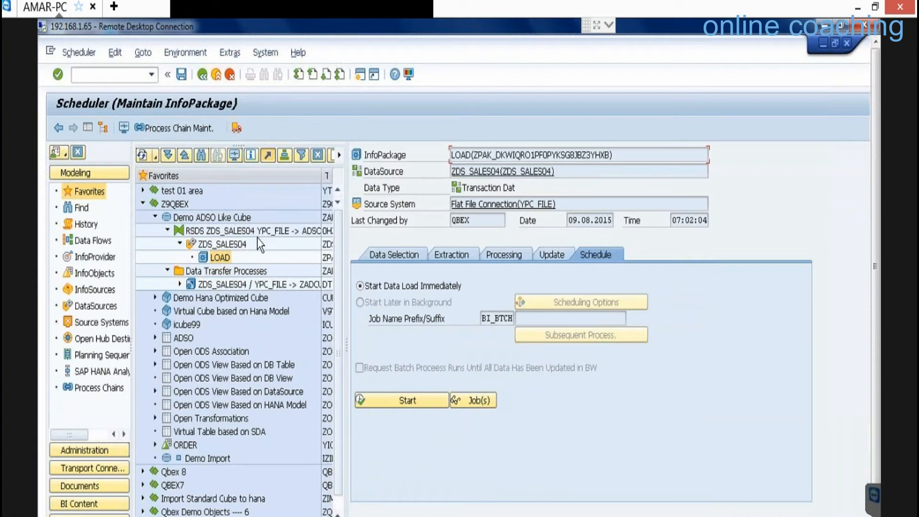
- Check the load of InfoPackage LOAD in the monitor and return to the InfoPackage scheduler
left_click(124, 128)
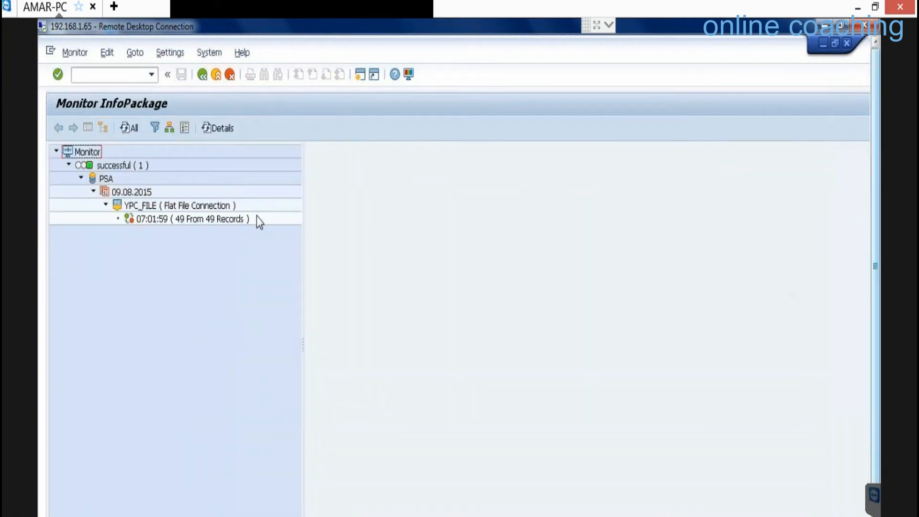
left_click(216, 76)
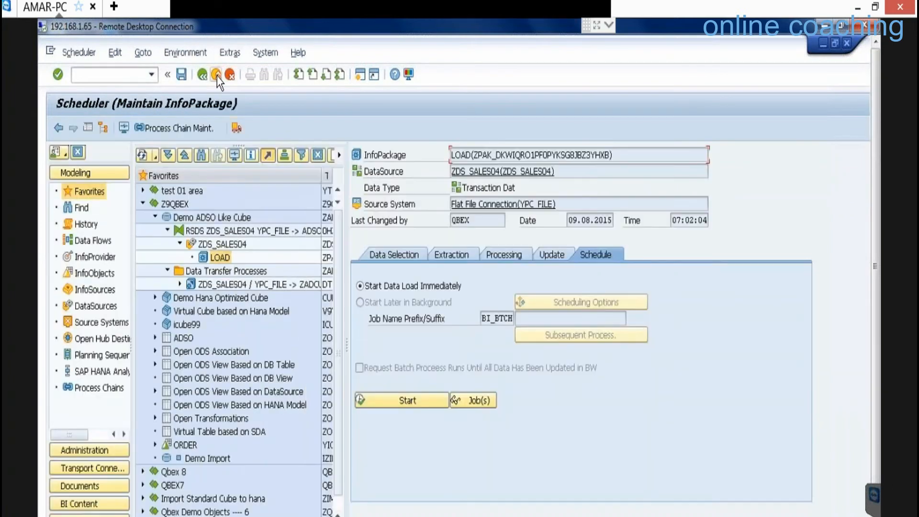
- Execute the data transfer process from ZDS_SALES04 / YPC_FILE to ZADCUBE and inspect the inserted records and request ID in its monitor
left_click(236, 284)
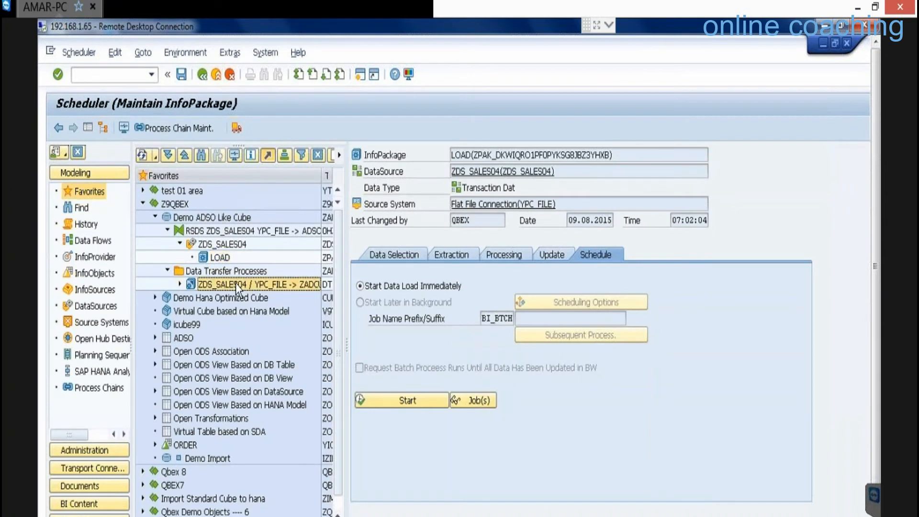
double_click(235, 284)
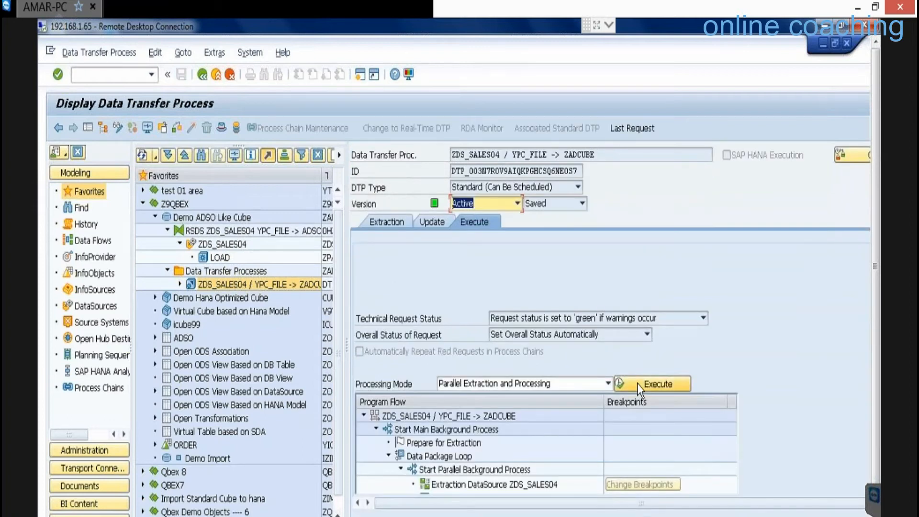
left_click(637, 384)
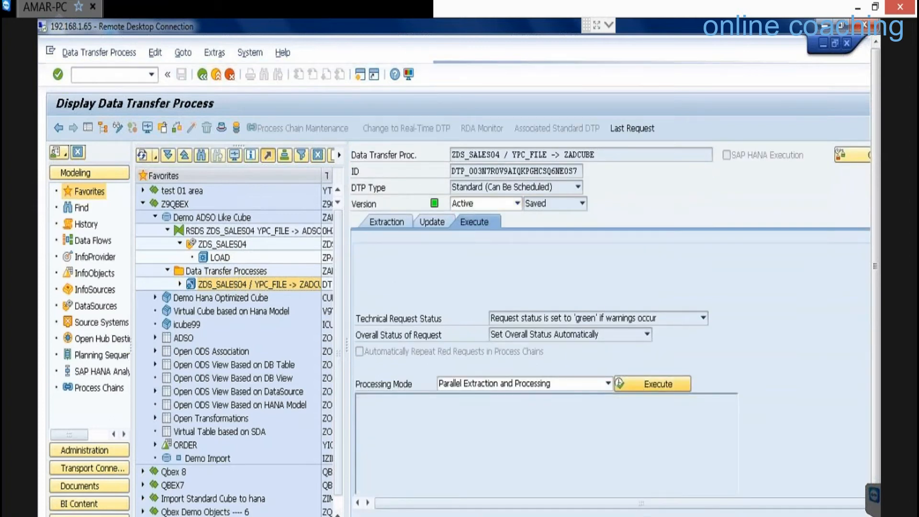
left_click(208, 341)
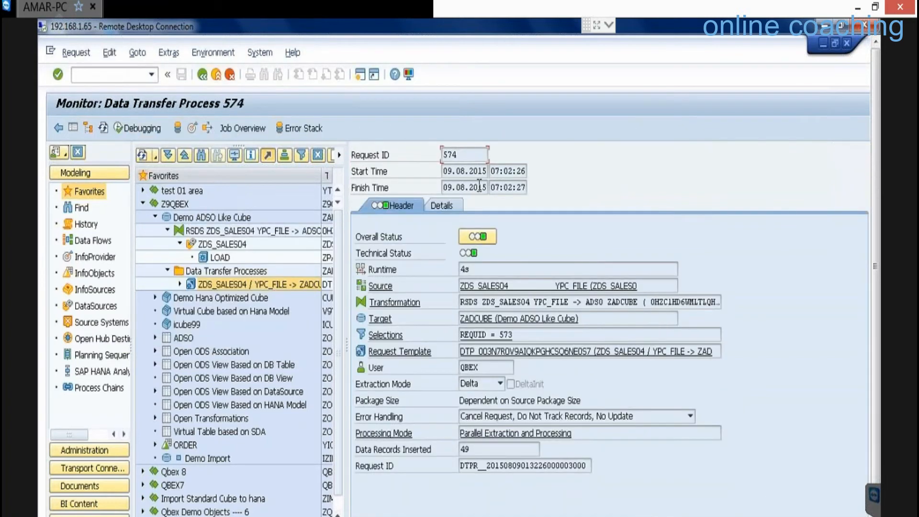
double_click(484, 446)
left_click_drag(460, 466, 586, 468)
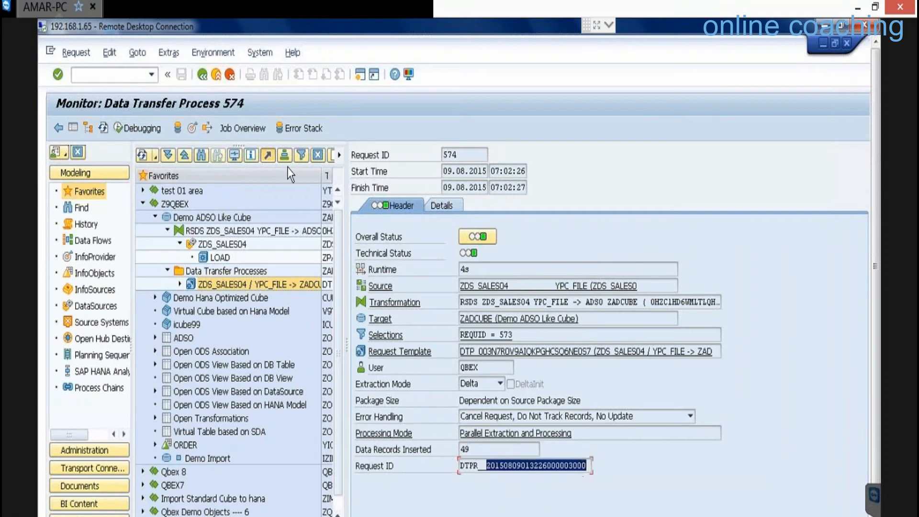
- Open request management for Demo ADSO Like Cube and select the 07:02:26 load request
left_click(227, 219)
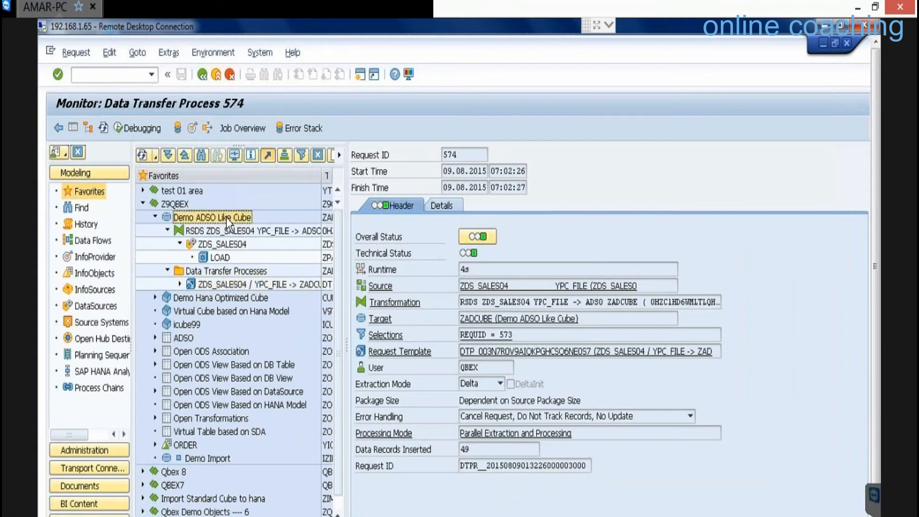
right_click(227, 218)
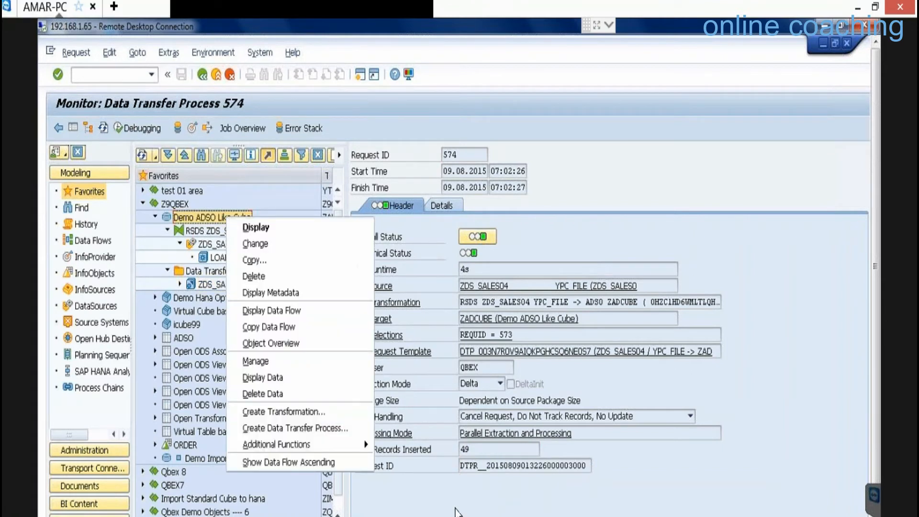
left_click(717, 427)
left_click_drag(878, 307, 889, 516)
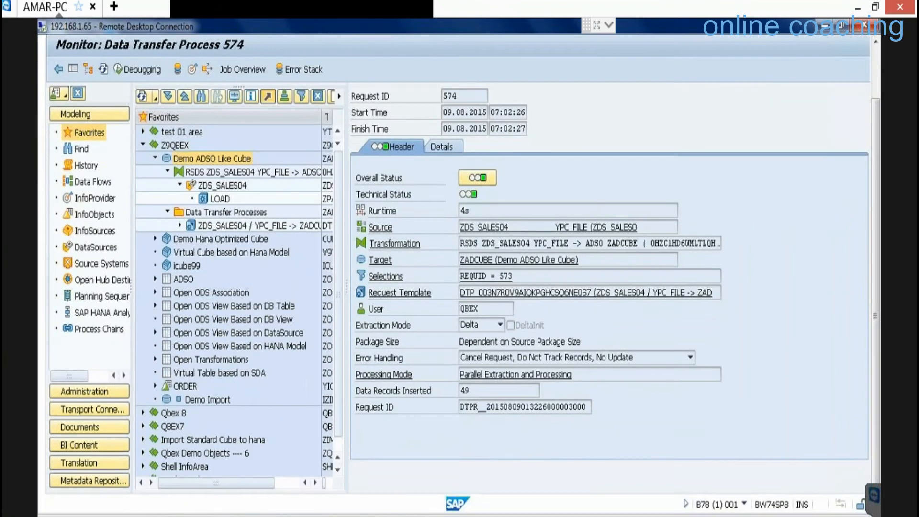
left_click(382, 516)
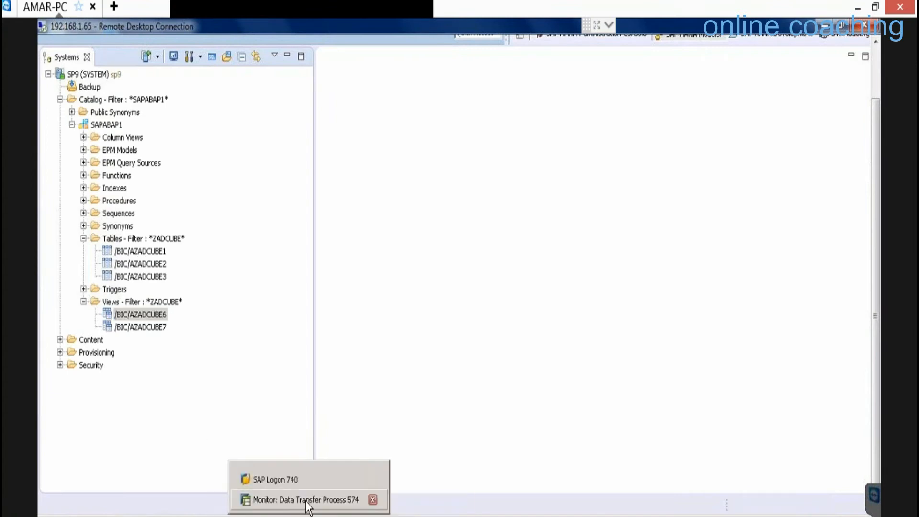
left_click(309, 497)
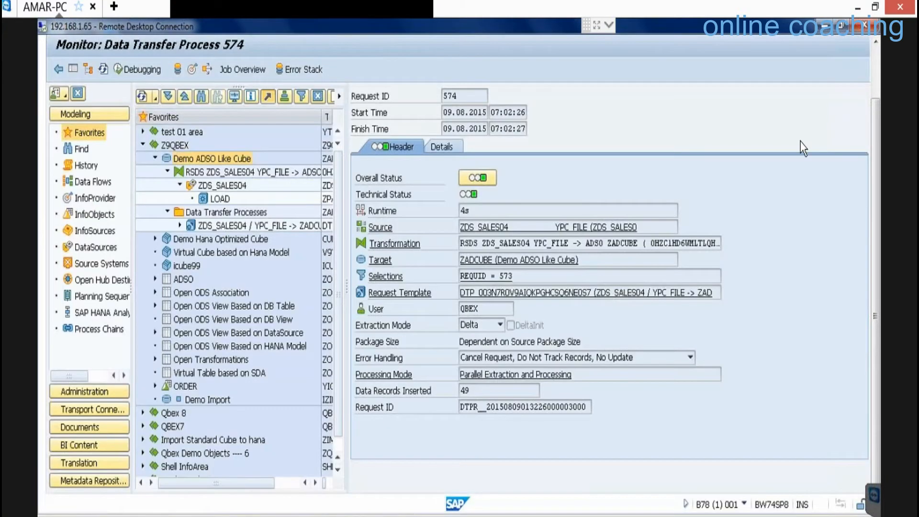
right_click(227, 160)
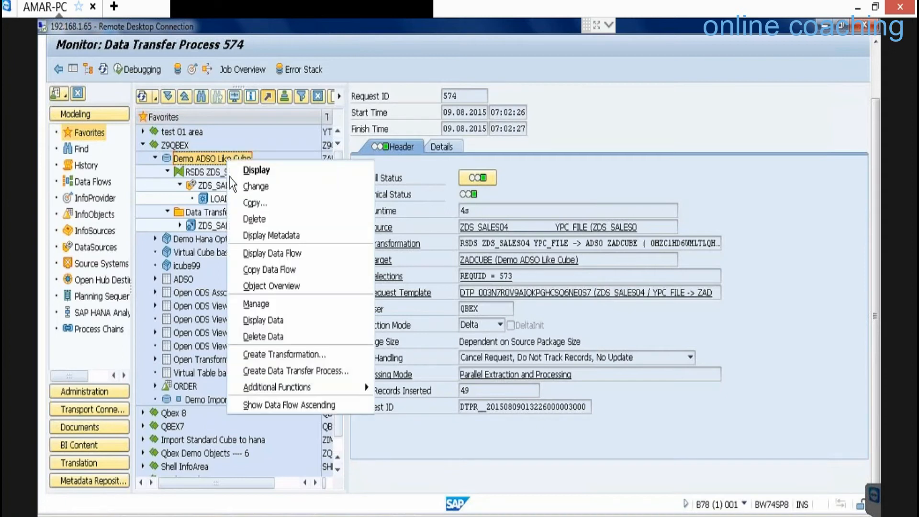
left_click(270, 307)
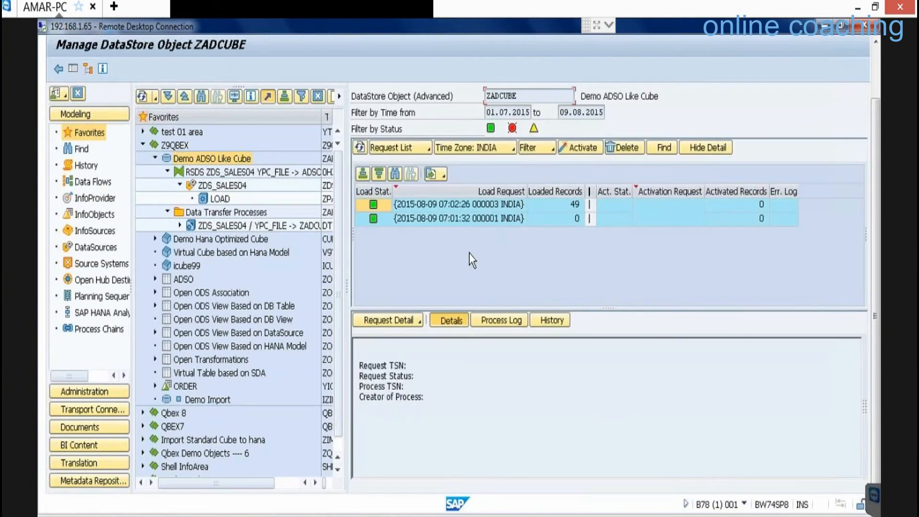
left_click(559, 210)
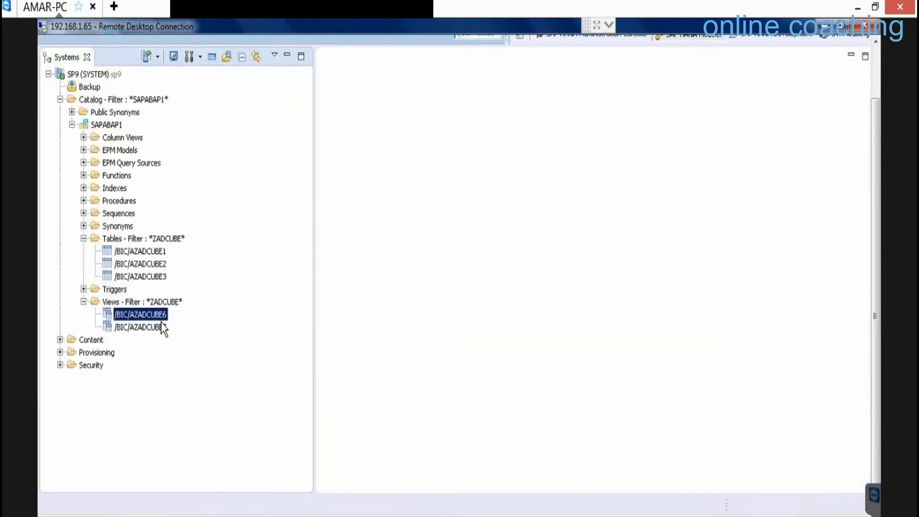
- Switch to SAP HANA Studio and preview the data of table /BIC/AZADCUBE1 down to its last rows
left_click(145, 253)
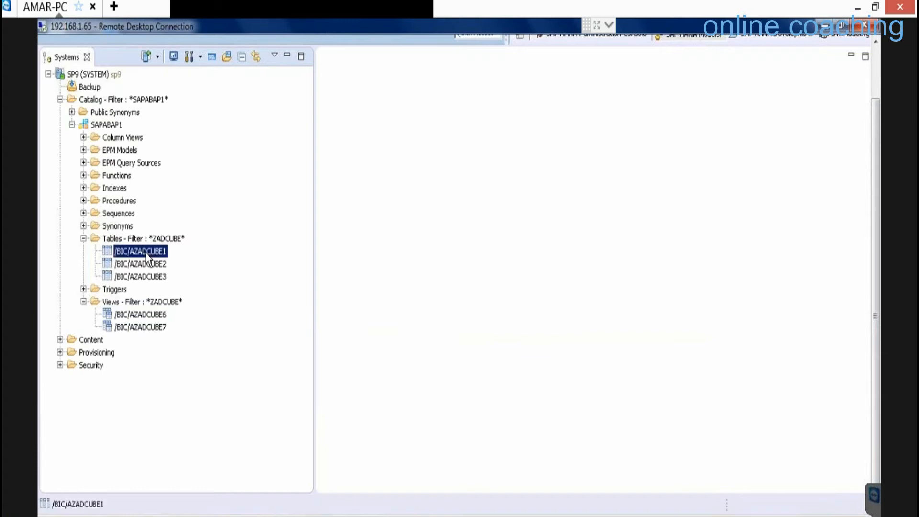
right_click(147, 255)
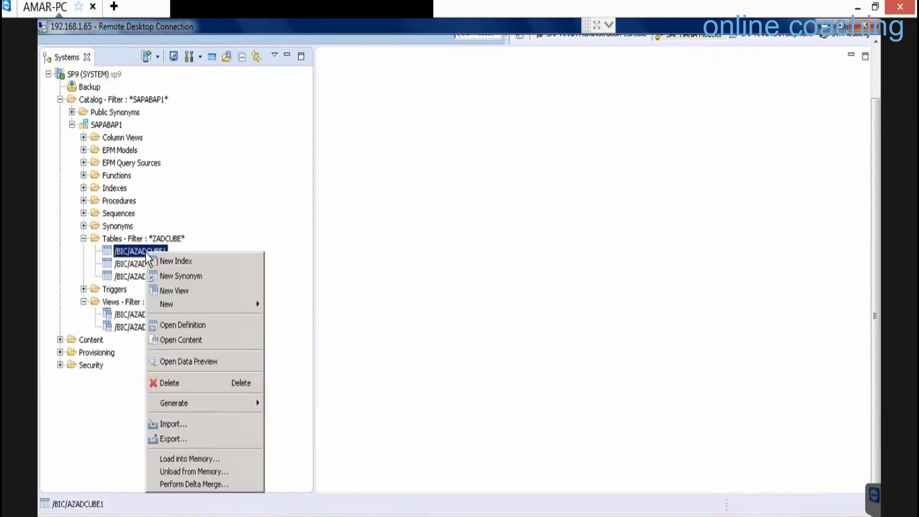
left_click(206, 360)
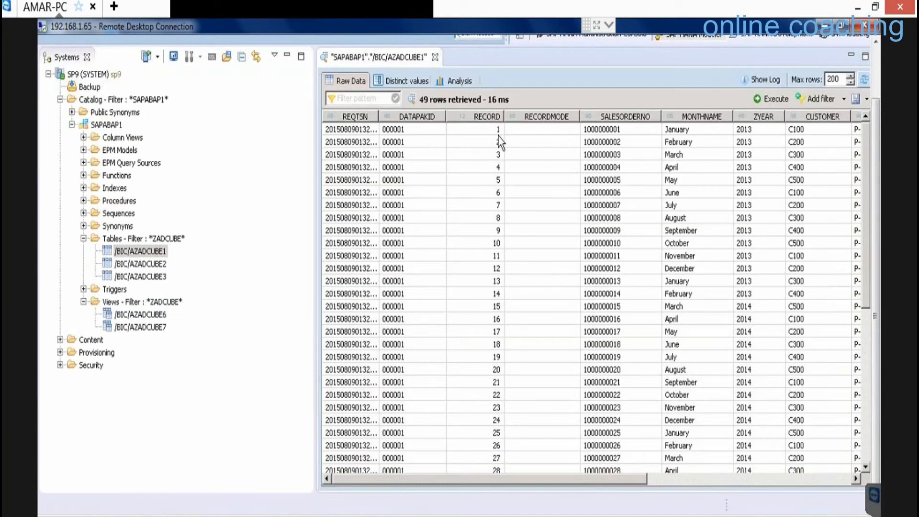
left_click(866, 425)
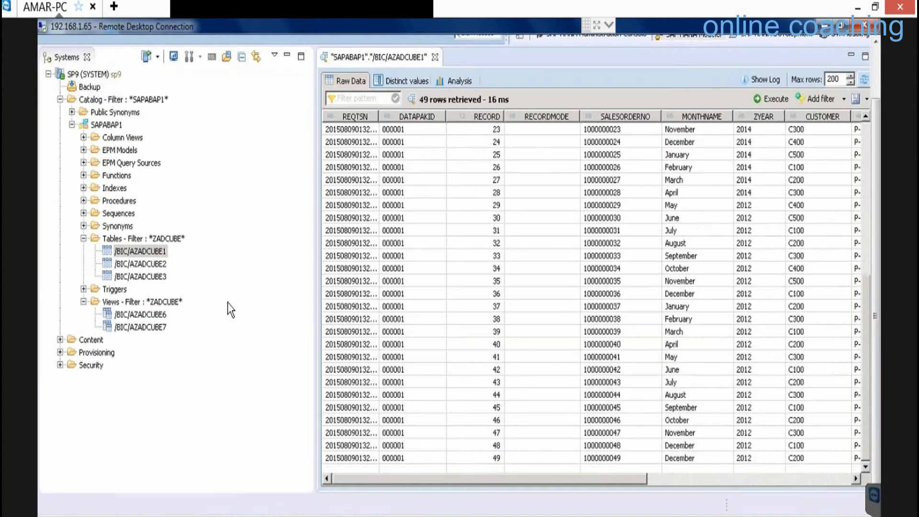
- Preview the data of table /BIC/AZADCUBE2
left_click(145, 265)
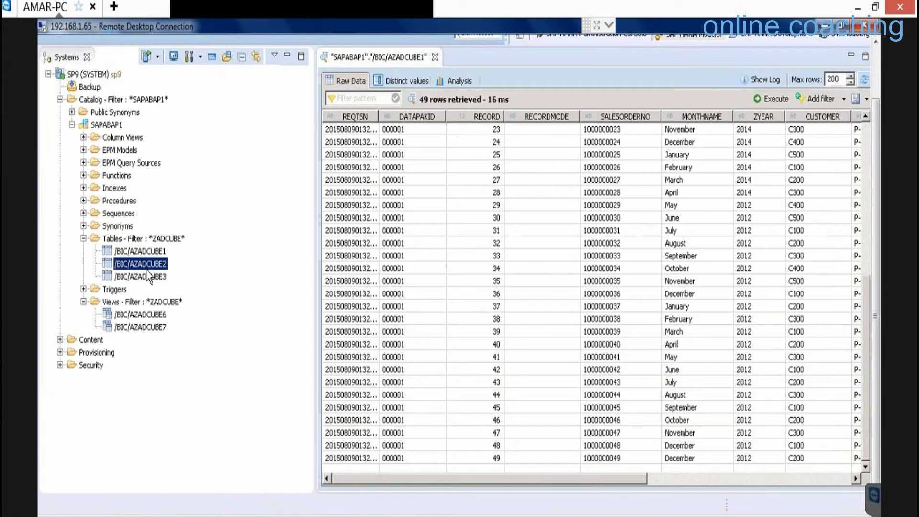
right_click(147, 270)
left_click(188, 375)
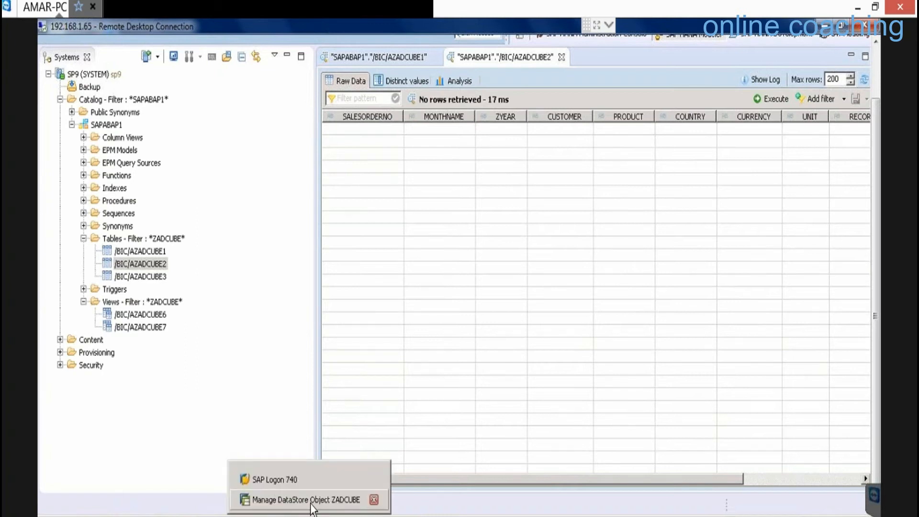
- Switch back to Manage DataStore Object ZADCUBE, activate both load requests together in the background, and refresh the request list
left_click(312, 501)
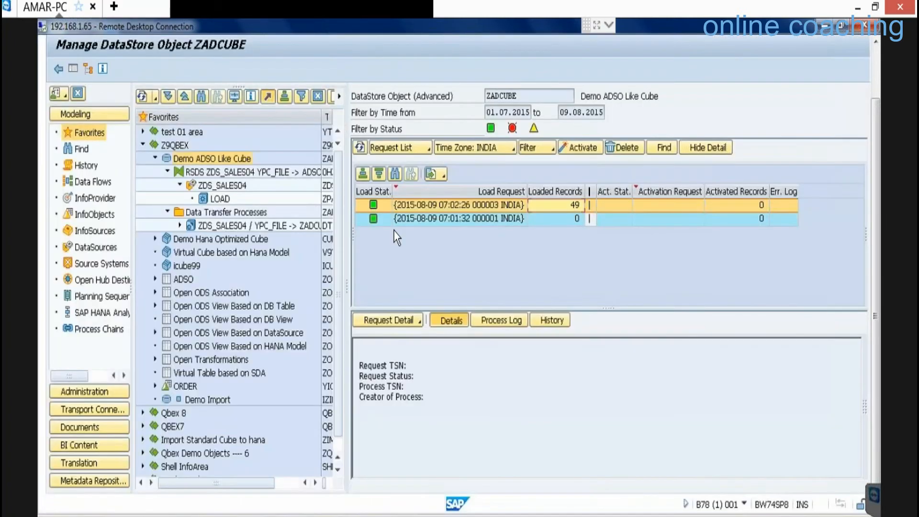
left_click(366, 219, "ctrl")
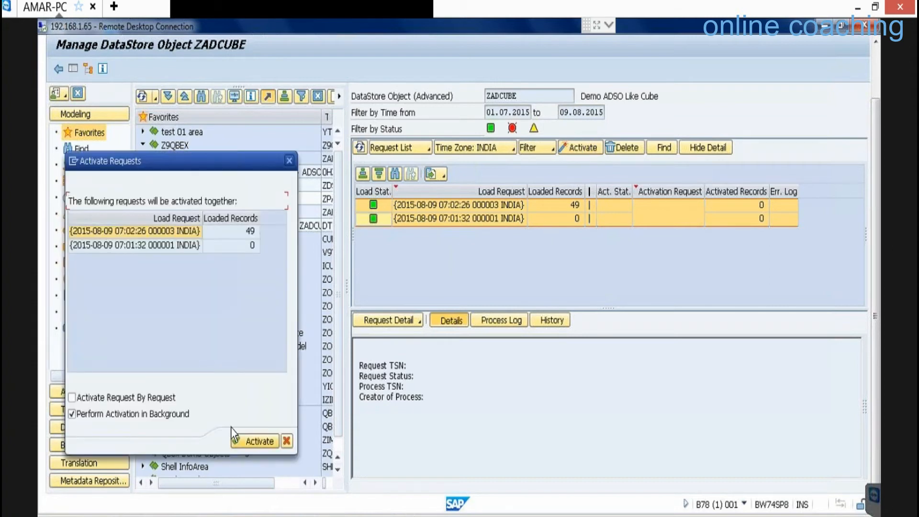
left_click(252, 438)
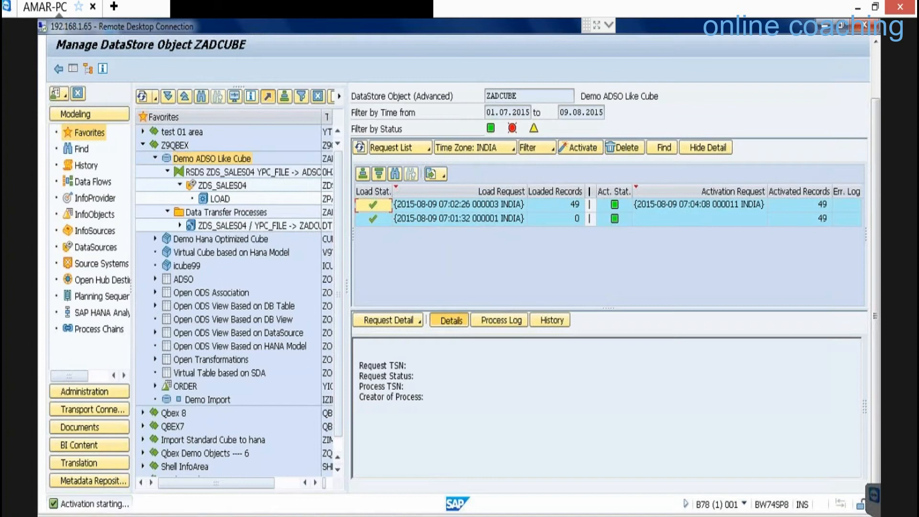
left_click(361, 149)
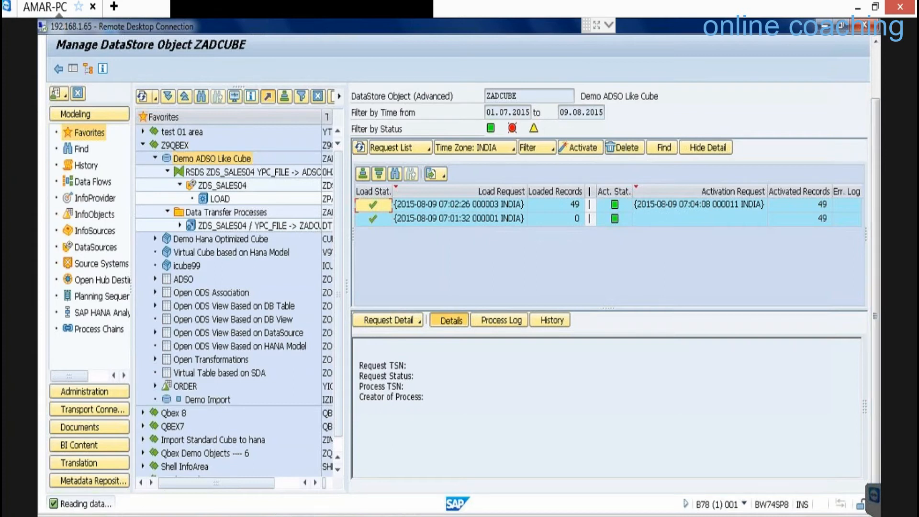
- Switch to SAP HANA Studio and refresh the data previews of /BIC/AZADCUBE1 and /BIC/AZADCUBE2
left_click(336, 515)
left_click(402, 57)
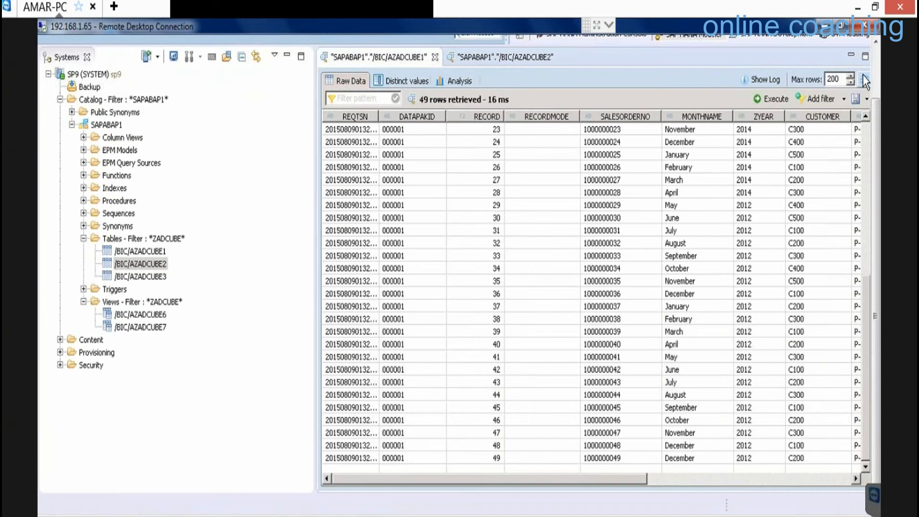
left_click(508, 57)
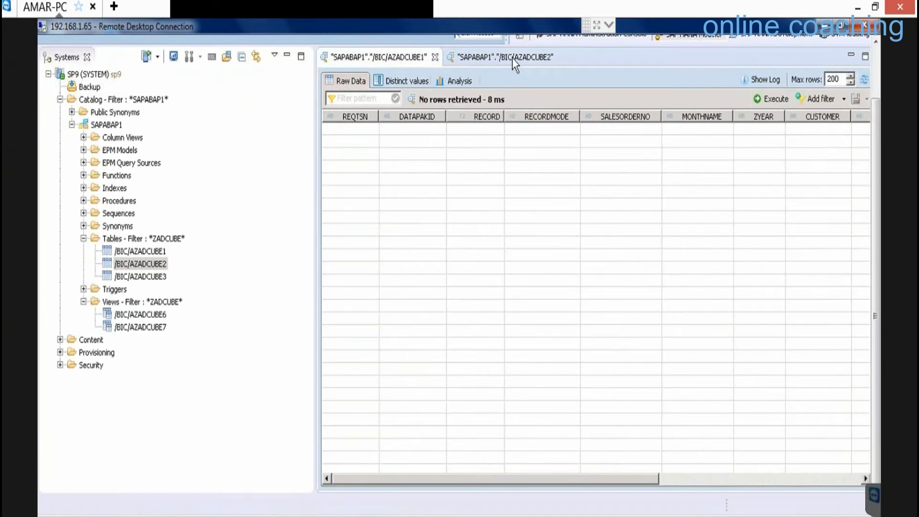
left_click(864, 80)
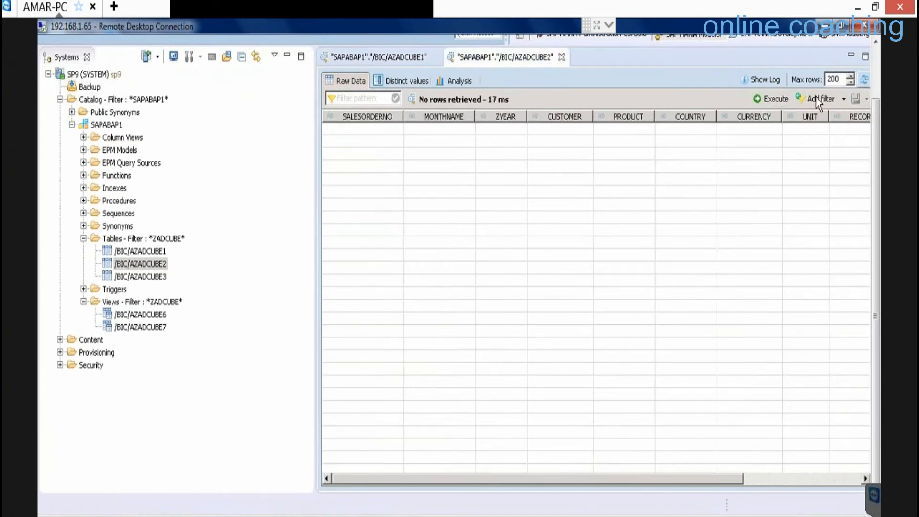
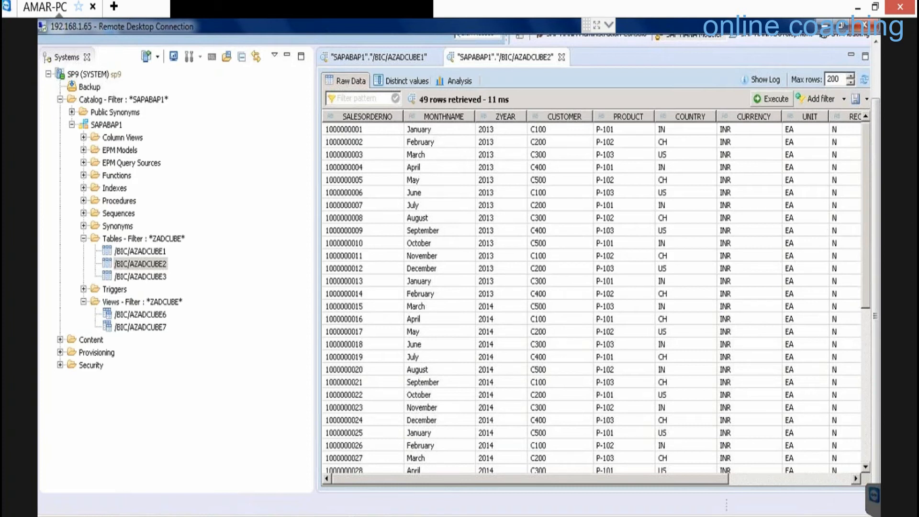
- Examine the first row of /BIC/AZADCUBE2 across its record mode, quantity, amount and sales order columns
left_click(310, 516)
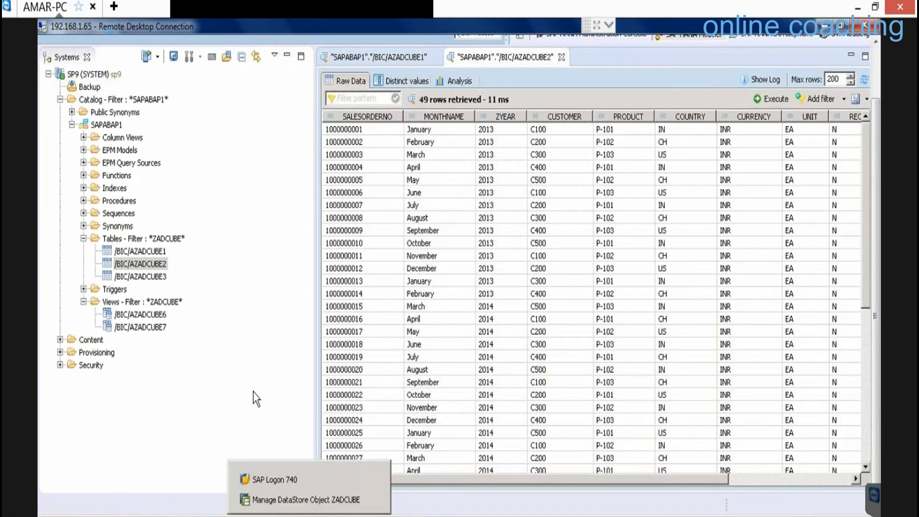
left_click(267, 402)
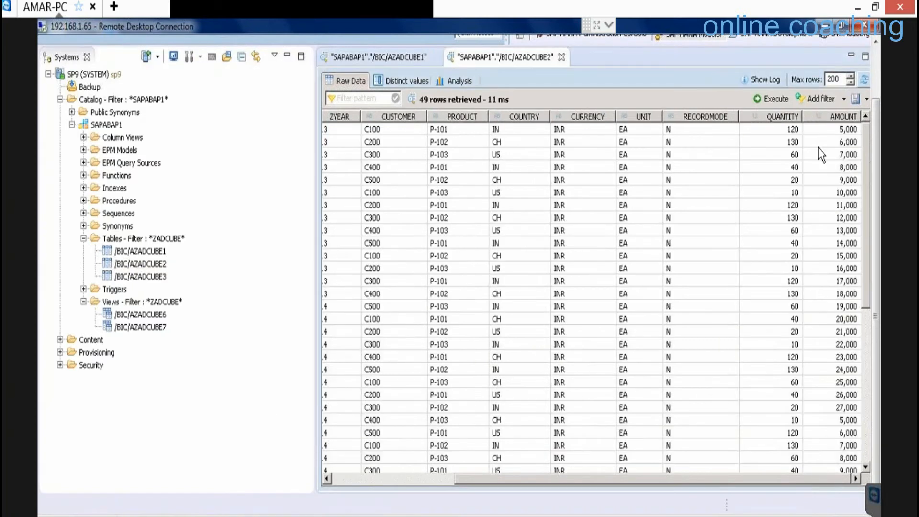
left_click(837, 132)
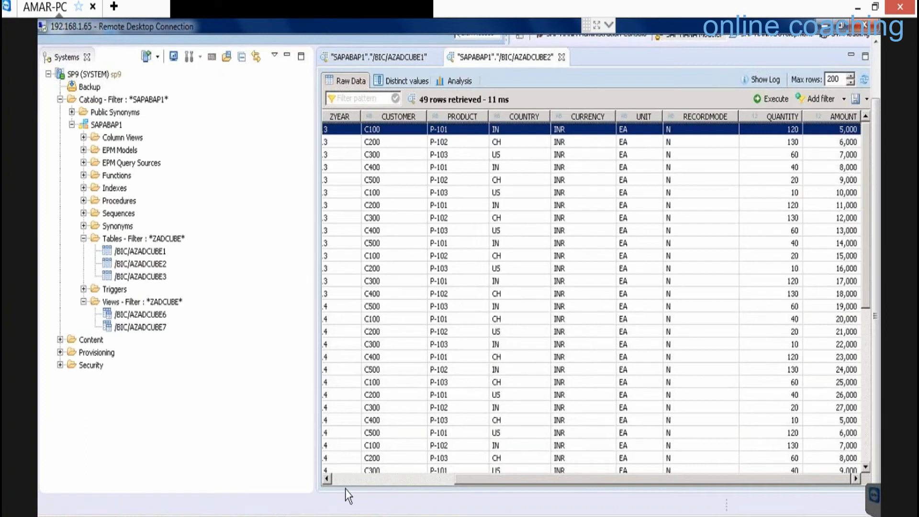
left_click(345, 469)
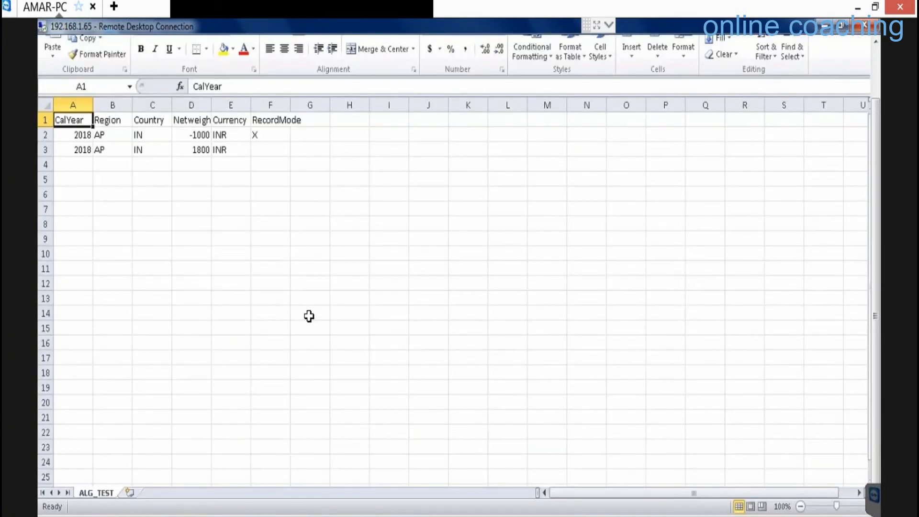
left_click(384, 508)
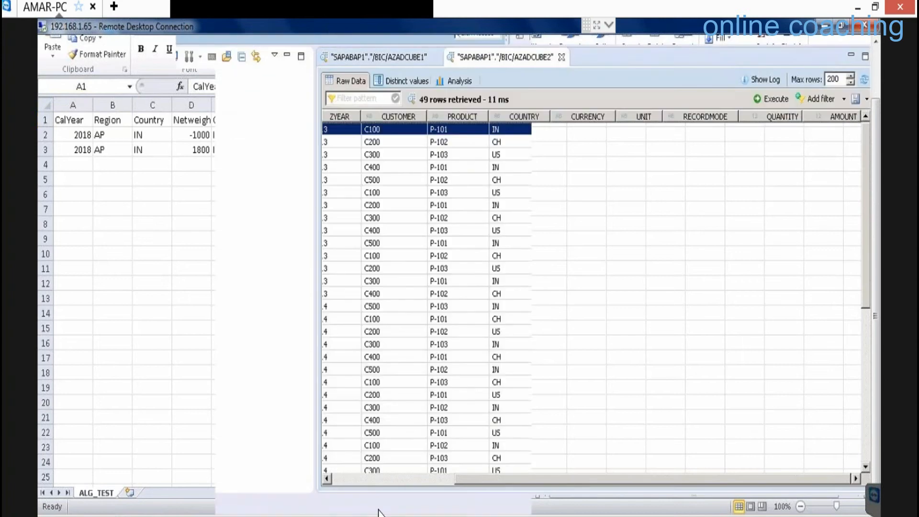
left_click(348, 479)
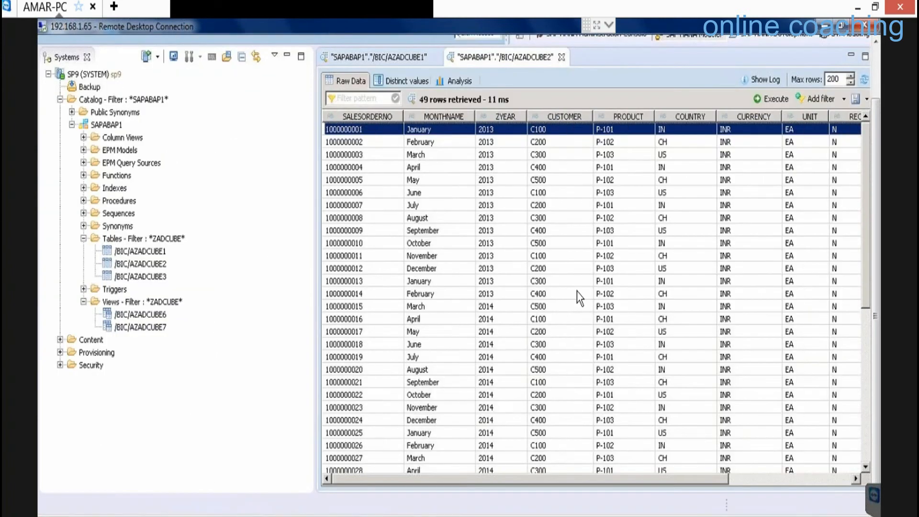
- Switch from SAP HANA Studio to Manage DataStore Object ZADCUBE and return to the Data Warehousing Workbench modeling view
left_click(300, 513)
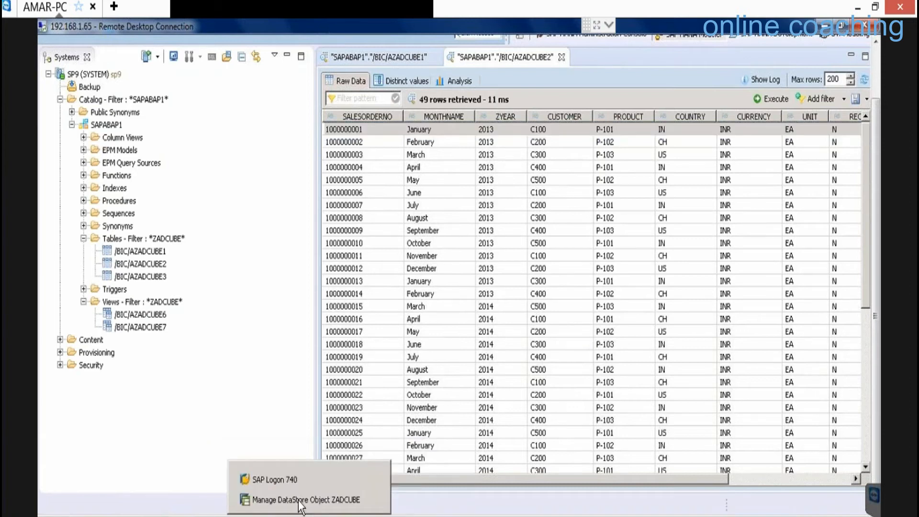
left_click(298, 501)
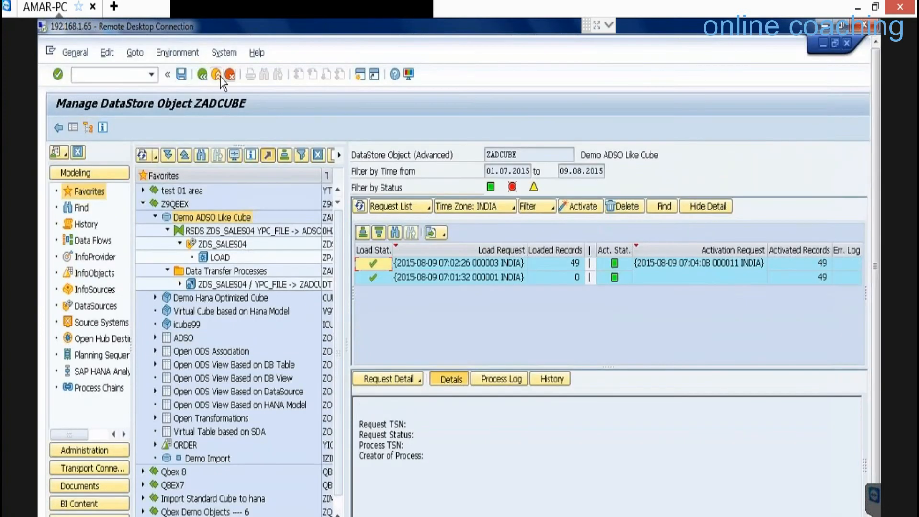
left_click(220, 77)
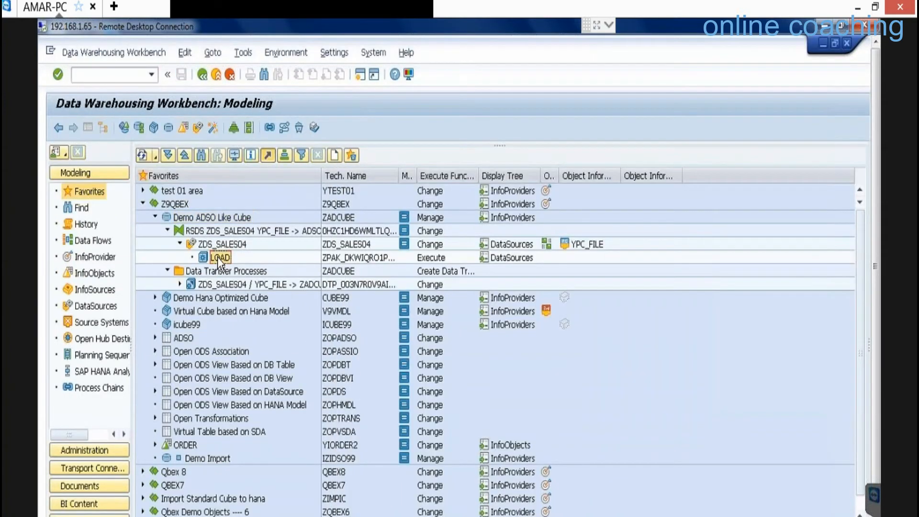
- Start the LOAD InfoPackage of ZDS_SALES04 with access to Sales1.csv allowed, and check the load in its monitor
double_click(217, 257)
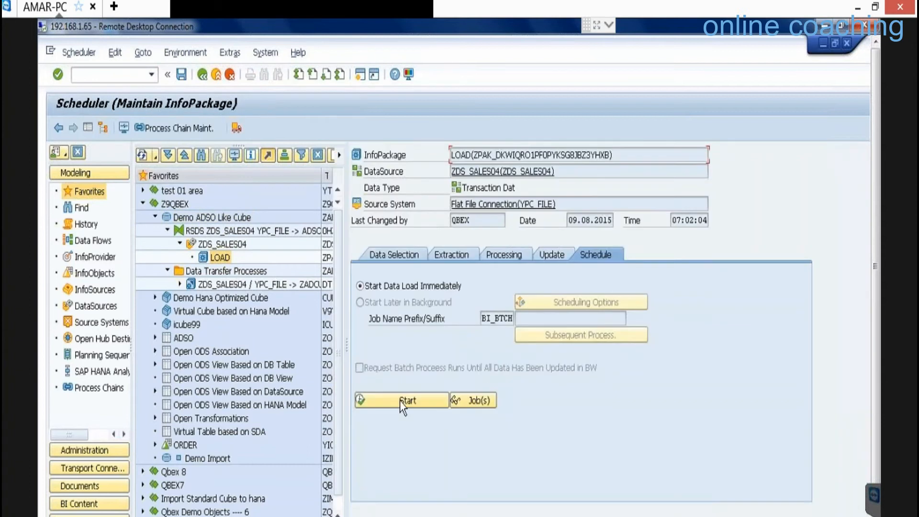
left_click(400, 401)
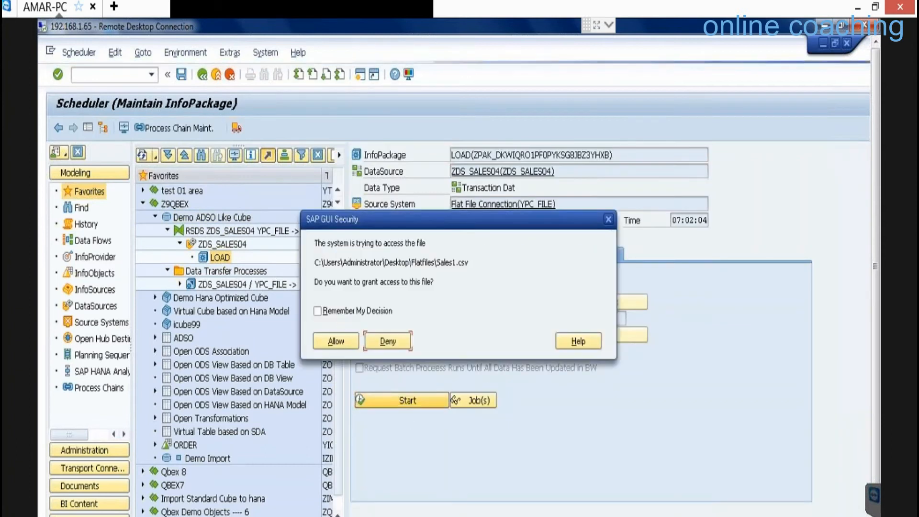
left_click(340, 340)
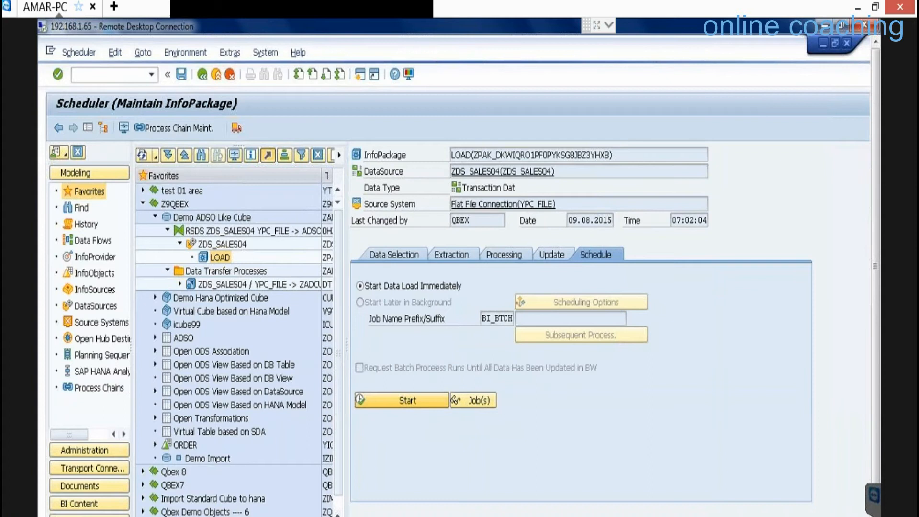
left_click(124, 127)
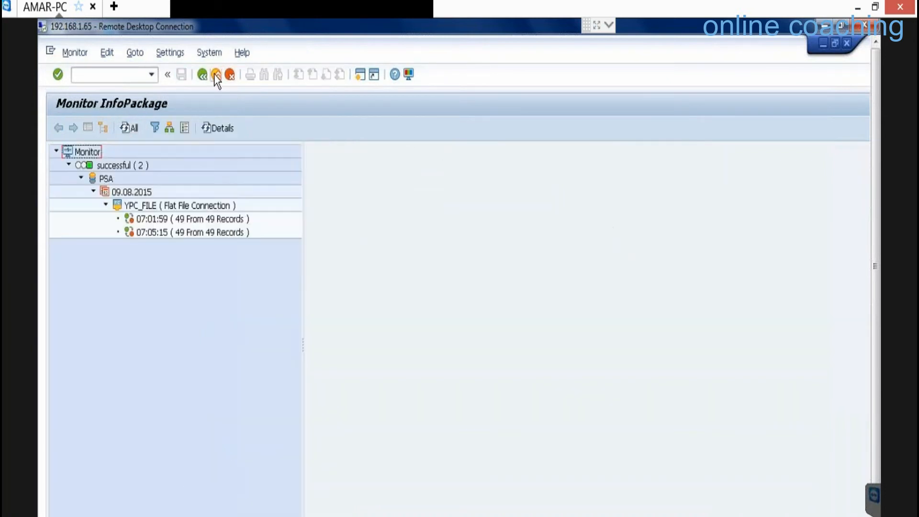
left_click(215, 75)
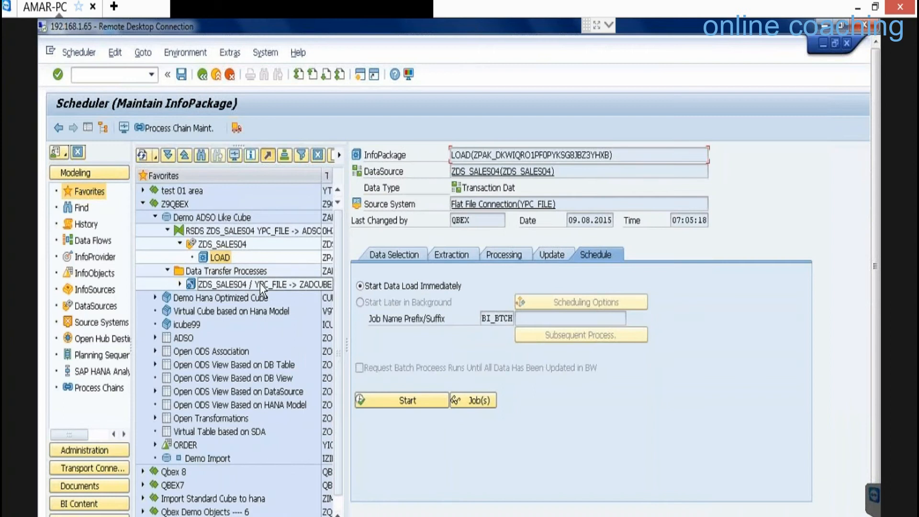
- Execute the data transfer process from ZDS_SALES04 / YPC_FILE to ZADCUBE and display its request monitor
double_click(260, 283)
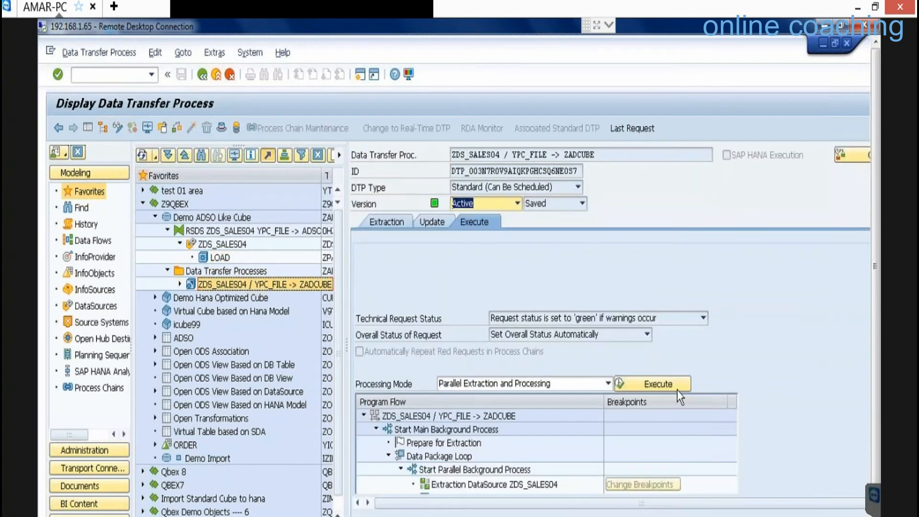
left_click(668, 380)
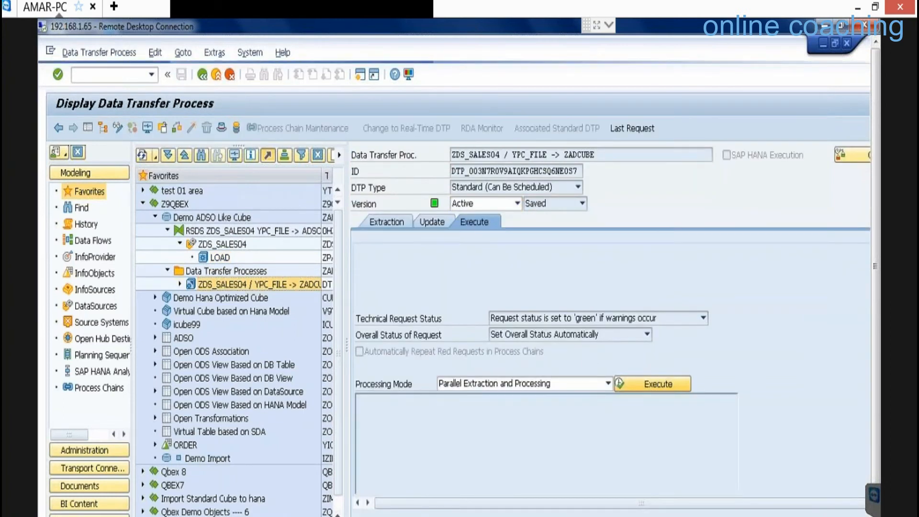
left_click(208, 341)
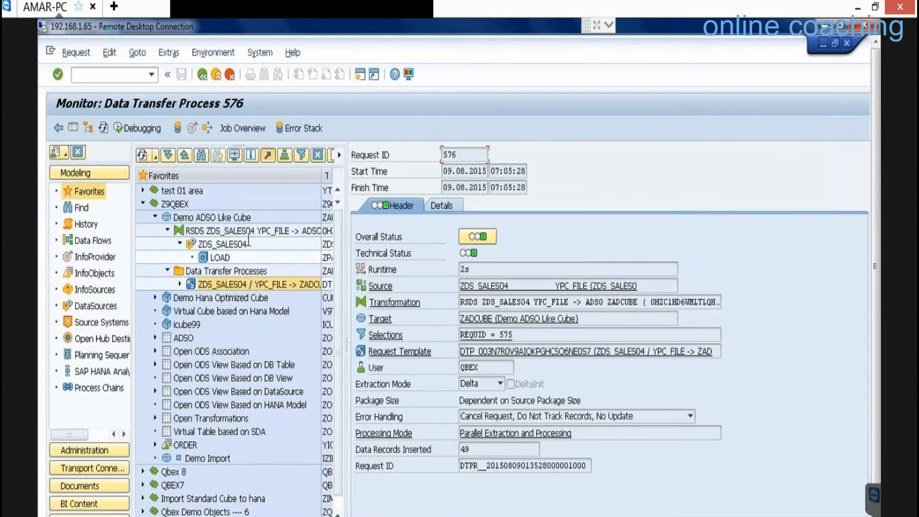
- Open the request management of Demo ADSO Like Cube and activate the newest load request
right_click(231, 217)
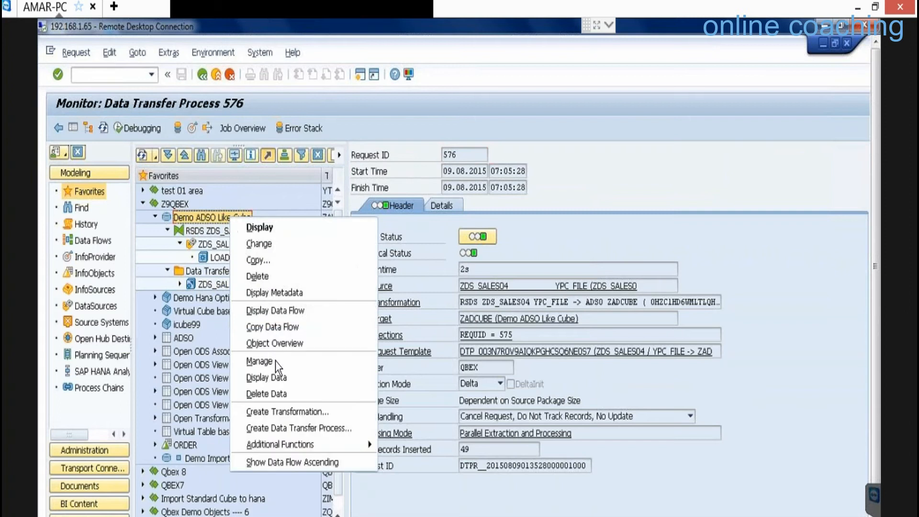
left_click(275, 361)
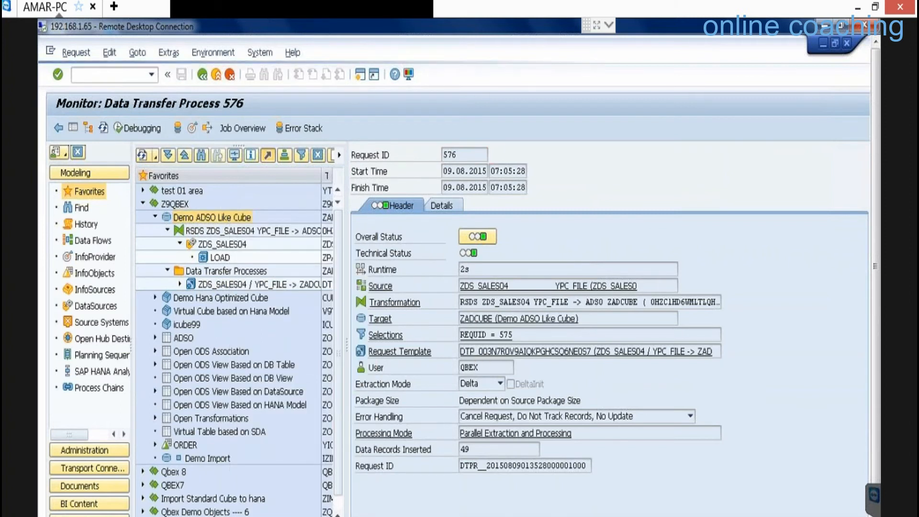
left_click(406, 258)
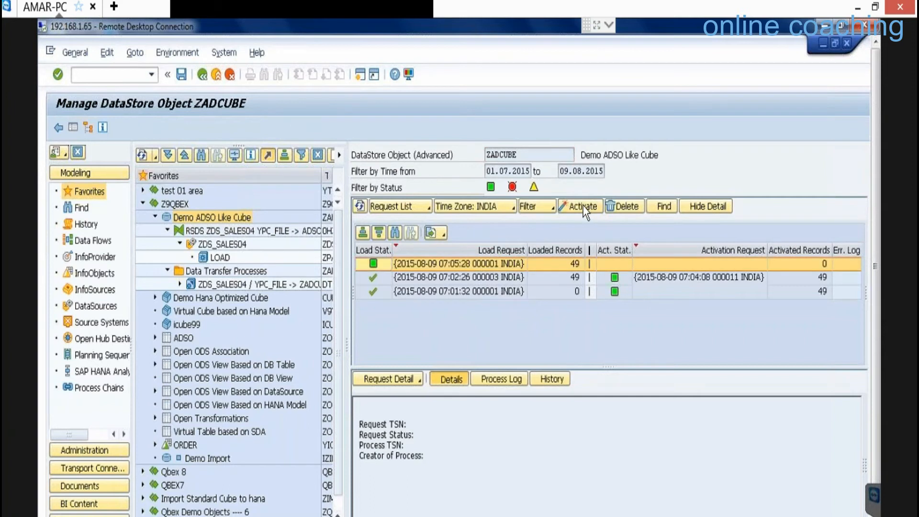
left_click(583, 205)
left_click(258, 501)
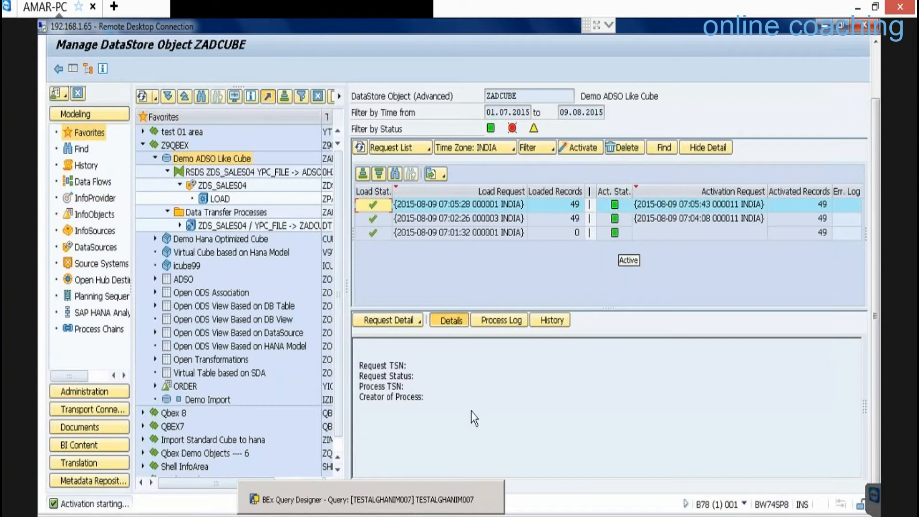
- Switch to SAP HANA Studio, refresh the /BIC/AZADCUBE2 data preview and check the first row's record mode, quantity and amount
key("alt+Tab")
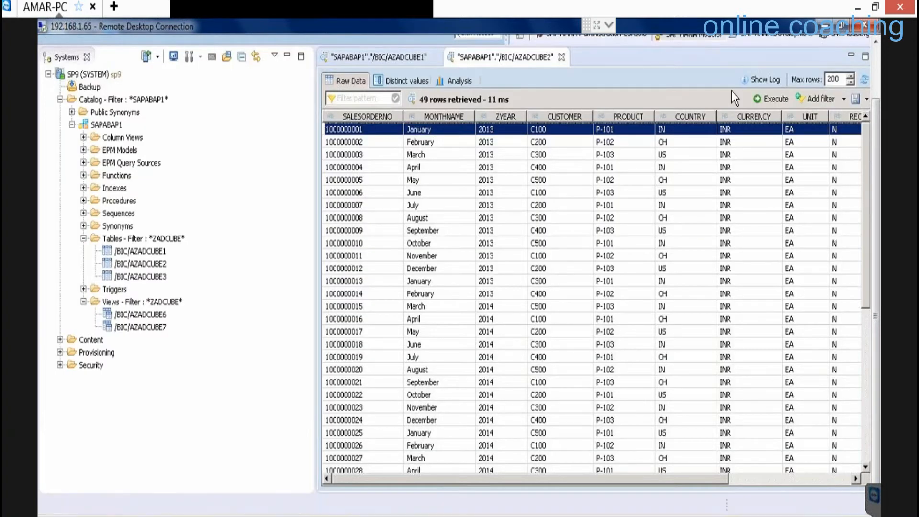
left_click(864, 79)
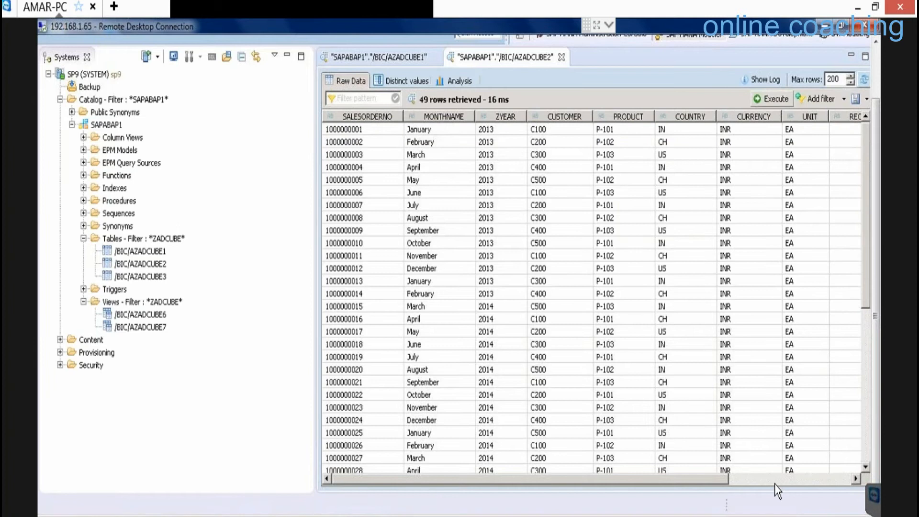
left_click(779, 481)
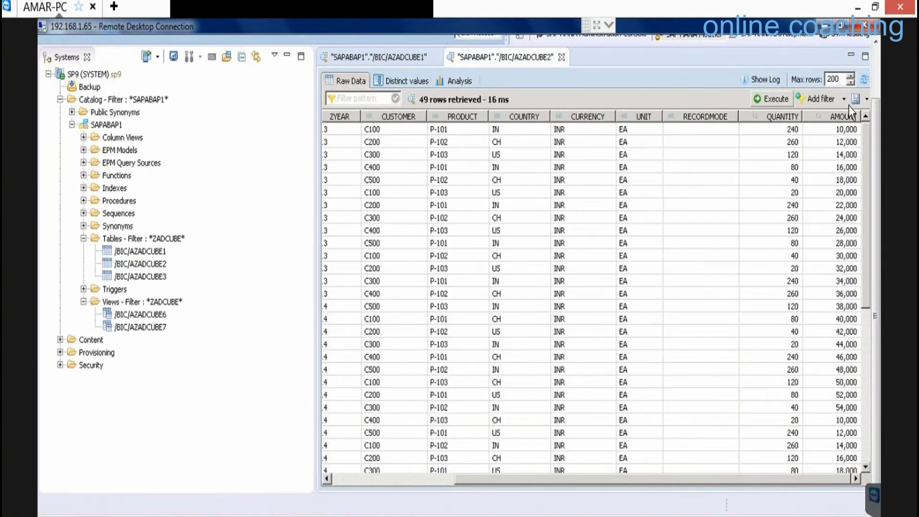
left_click(845, 132)
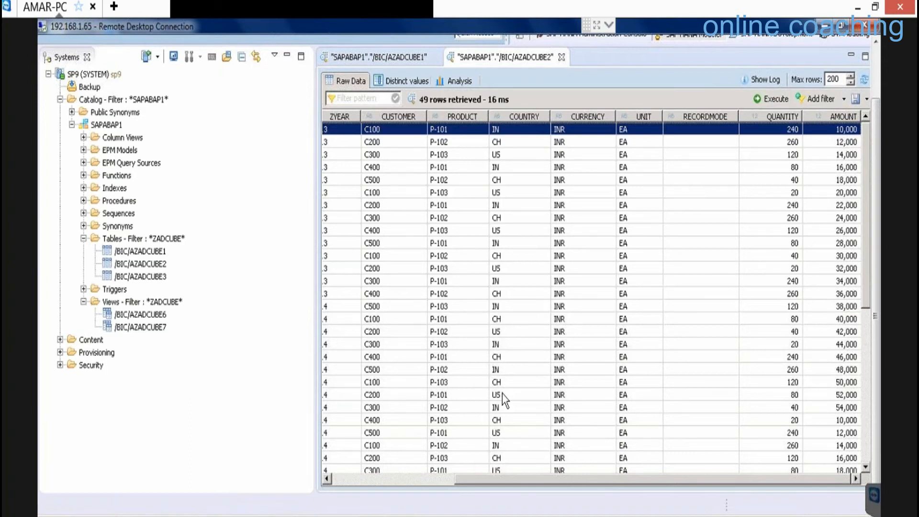
- Close the data previews of /BIC/AZADCUBE2 and /BIC/AZADCUBE1
left_click(877, 69)
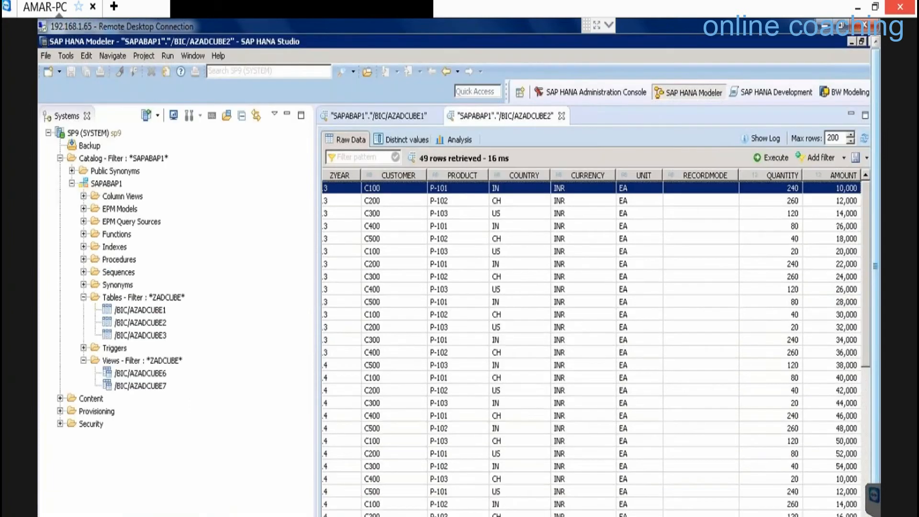
left_click(563, 116)
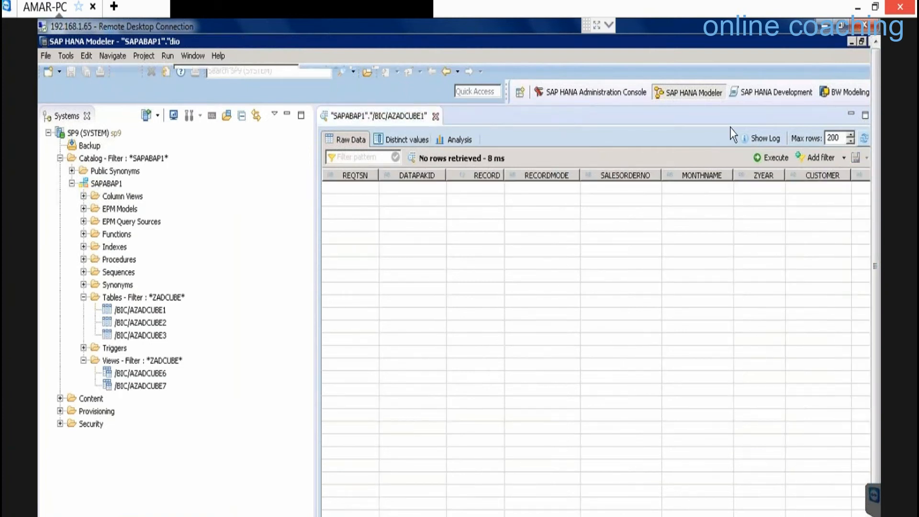
left_click(435, 116)
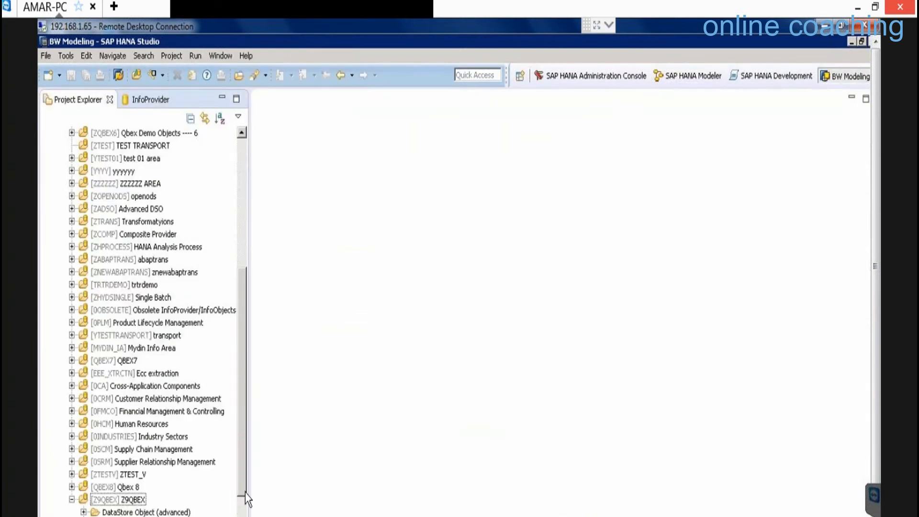
- Start a new Advanced DSO named ZADCDSO in InfoArea Z9QBEX, described "ADSO Like Clasical DSO", using a DataSource as template
scroll(203, 508, "down", 2)
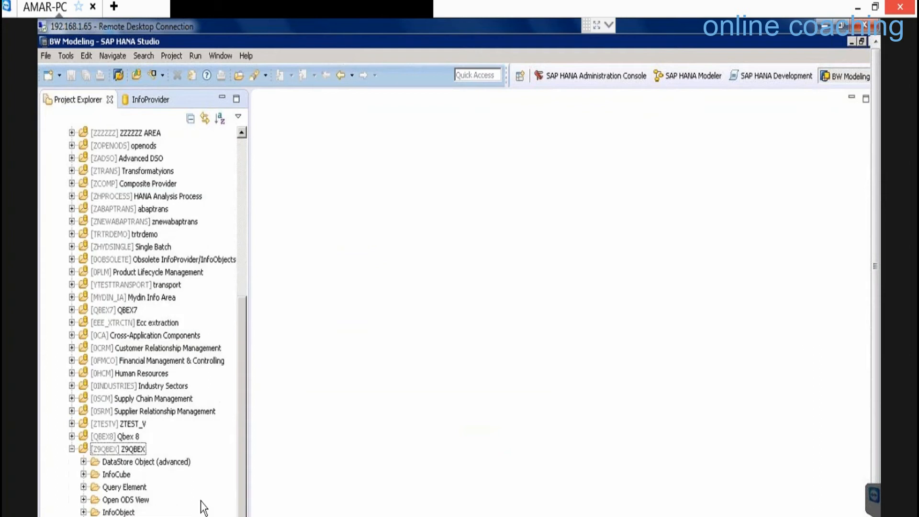
left_click(134, 452)
right_click(134, 453)
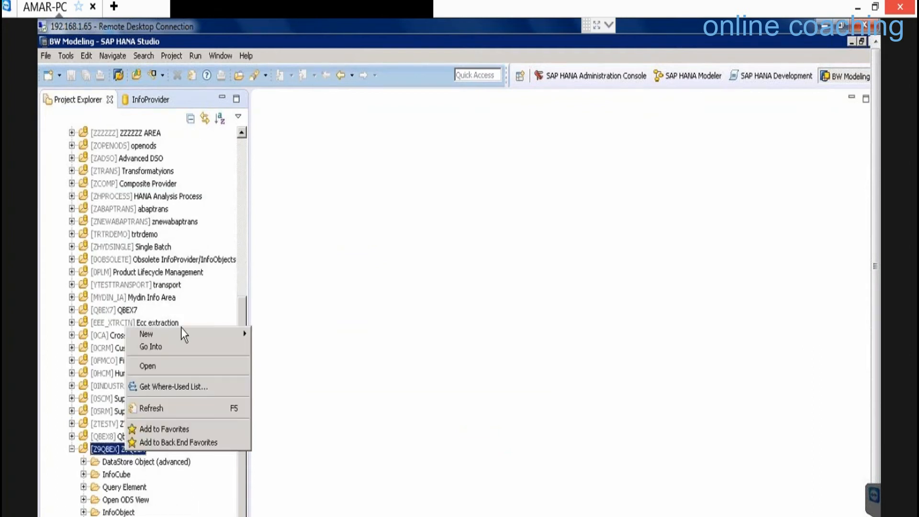
mouse_move(183, 332)
left_click(287, 335)
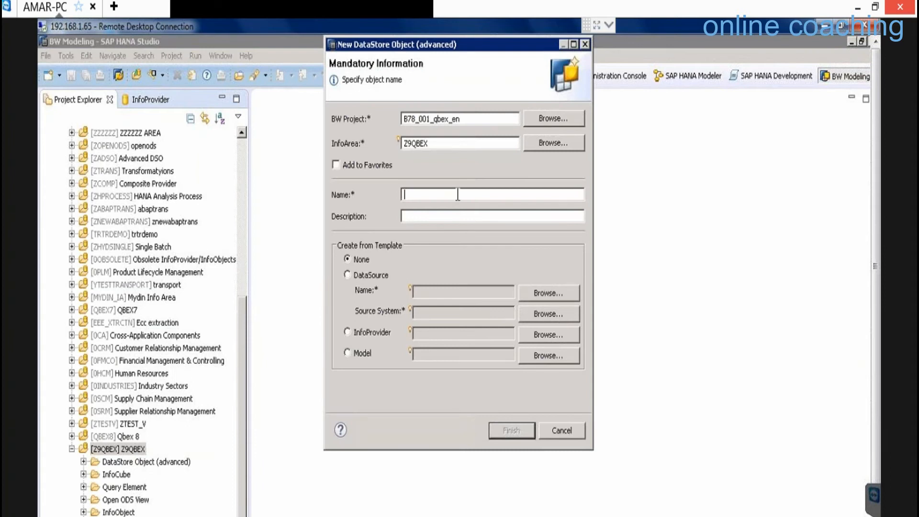
type("Z")
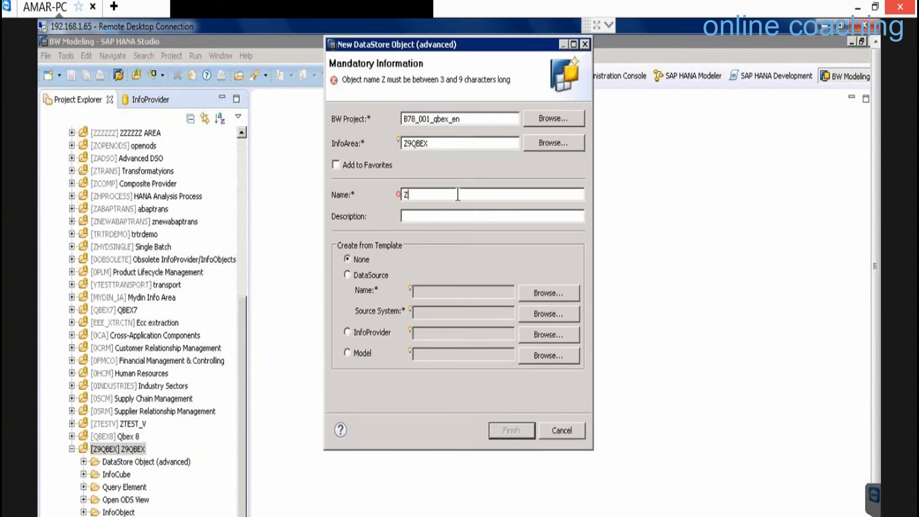
type("ADCDSO")
key("Tab")
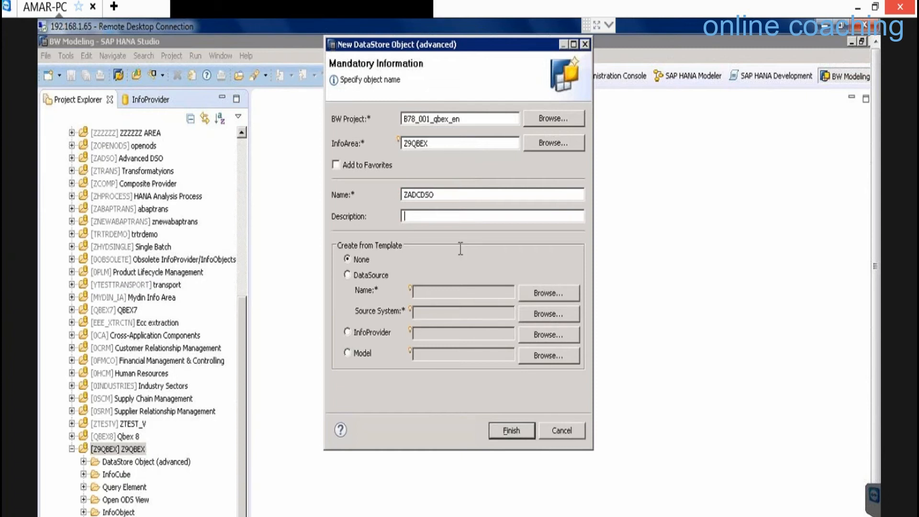
type("ADSO Like Clasical DSO")
left_click(364, 277)
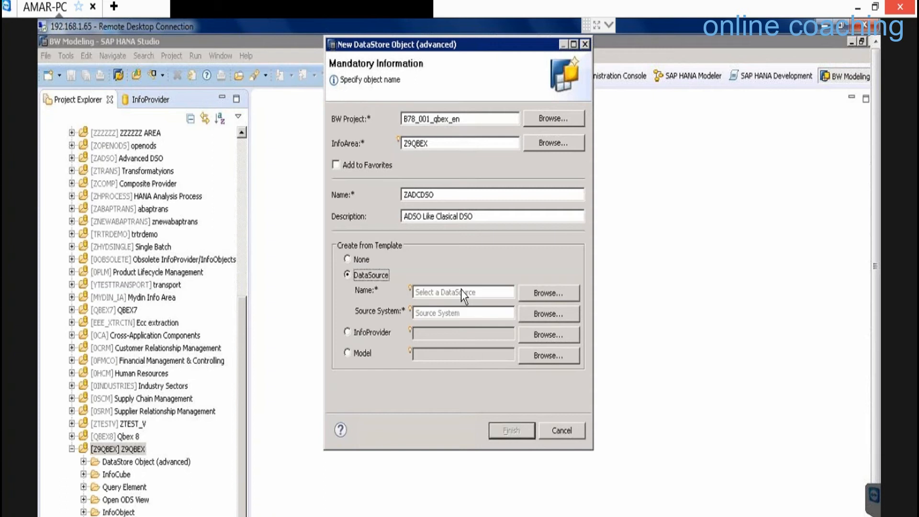
left_click(465, 292)
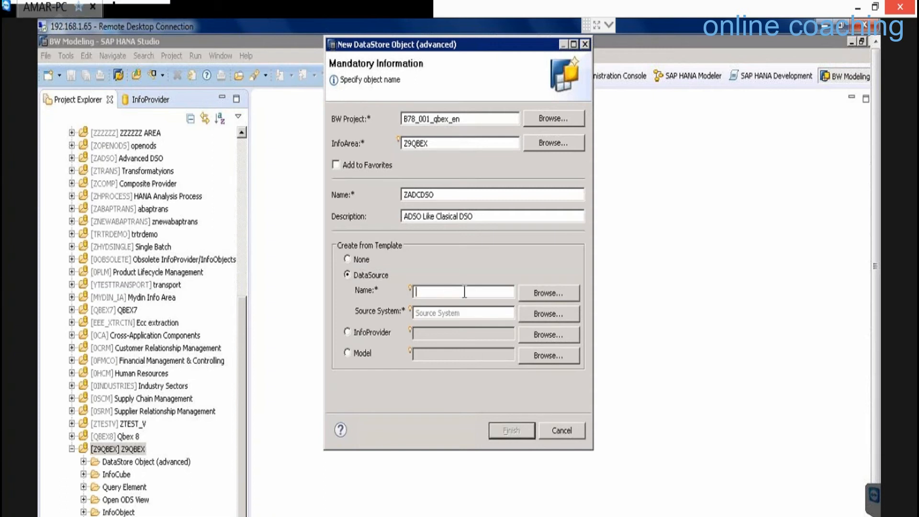
type("ZDS_SALES04")
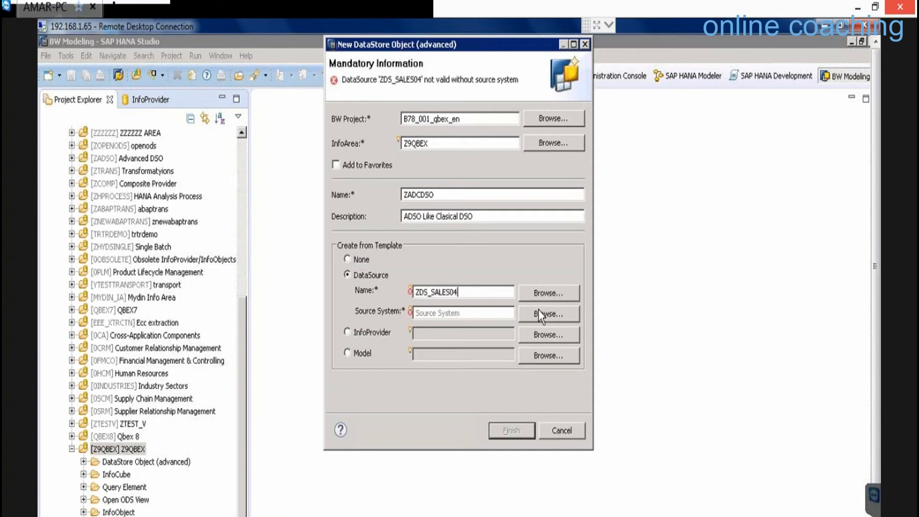
double_click(433, 293)
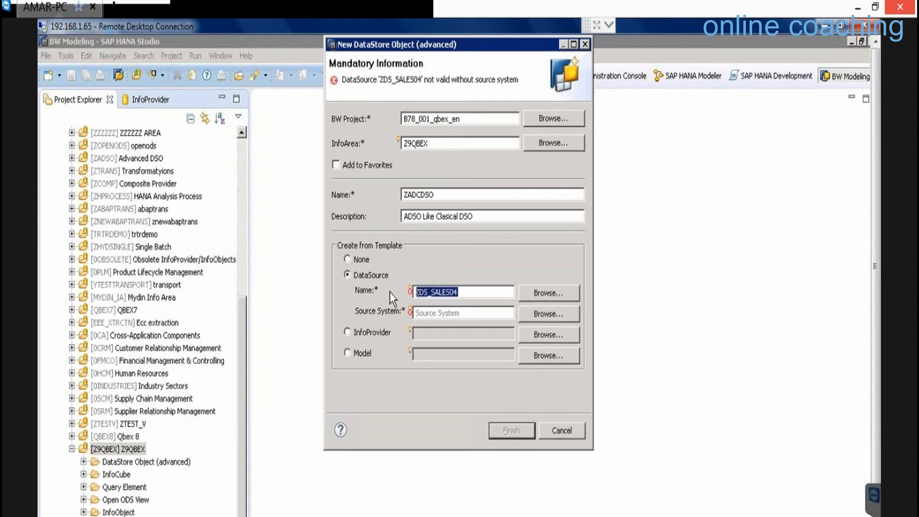
key("BackSpace")
- Select DataSource ZDS_SALES04 from source system YPC_FILE as the template and finish creating the Advanced DSO
left_click(548, 293)
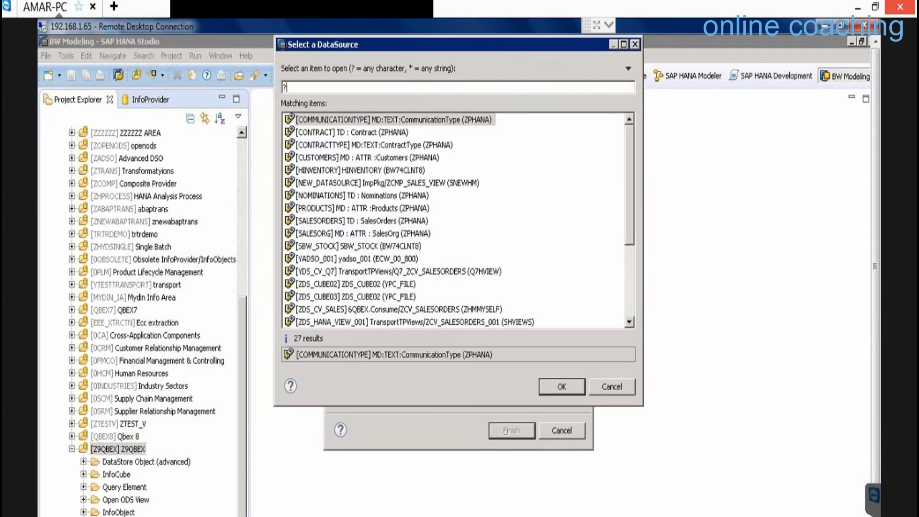
key("BackSpace")
type("ZDS_SALES04")
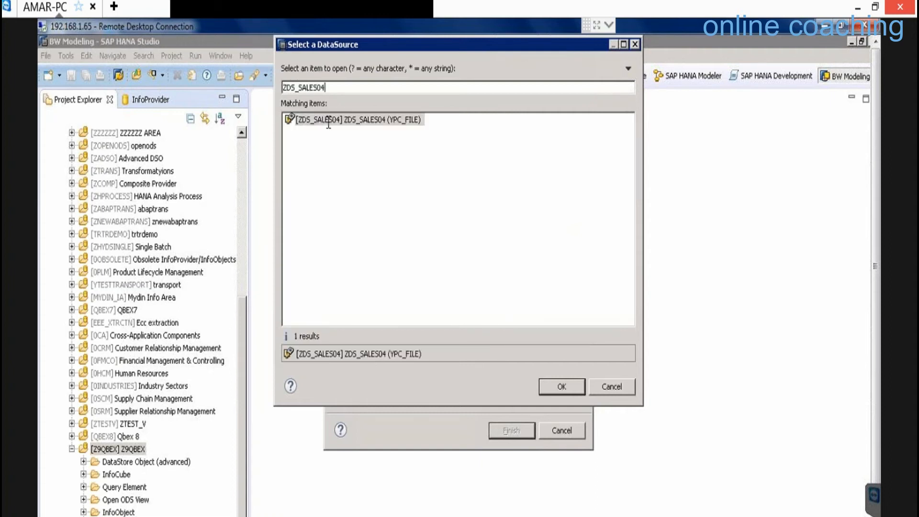
double_click(329, 119)
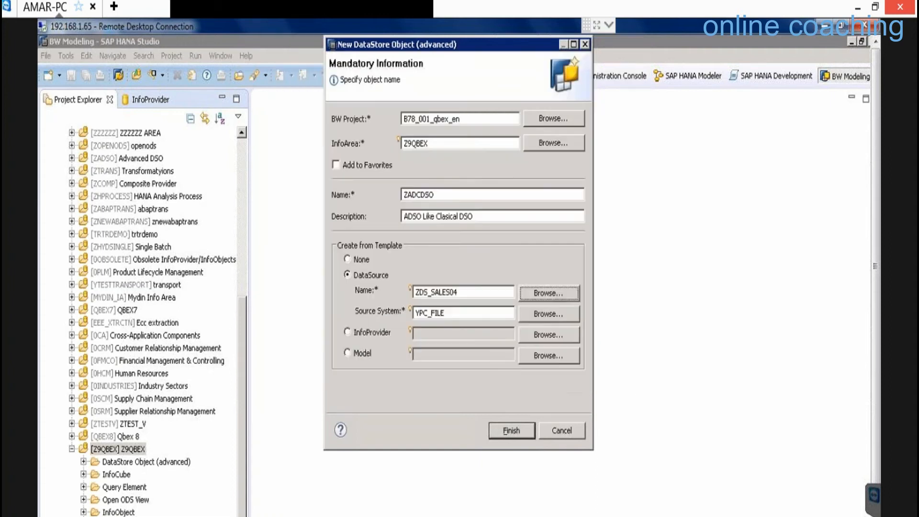
left_click(502, 427)
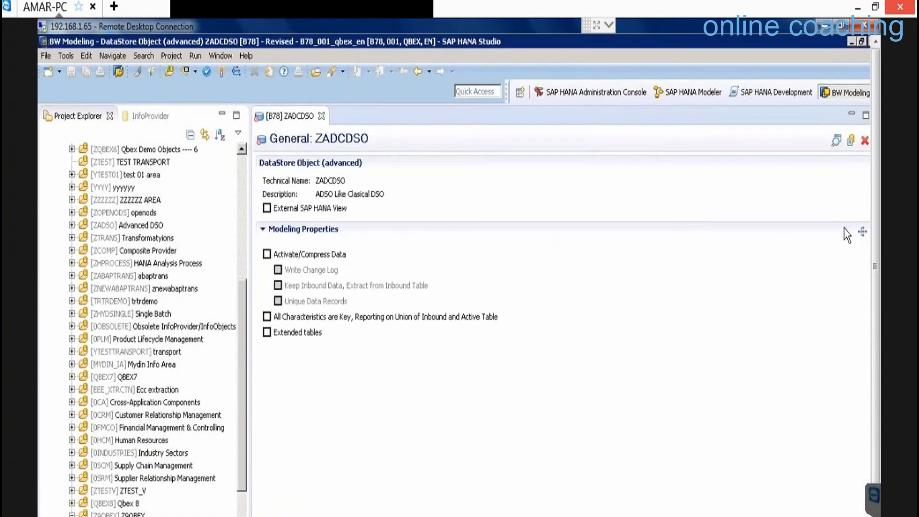
- Apply the Standard DataStore Object model template from the classic objects to ZADCDSO
left_click(862, 232)
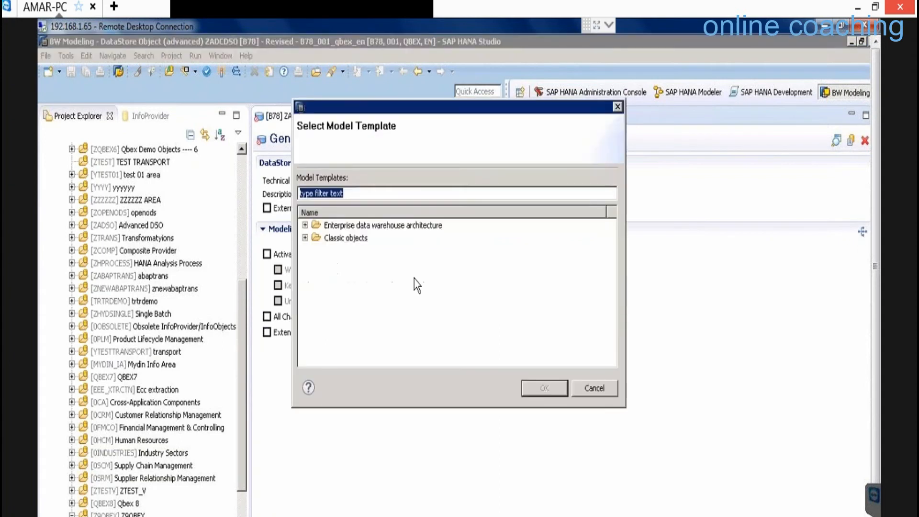
left_click(305, 238)
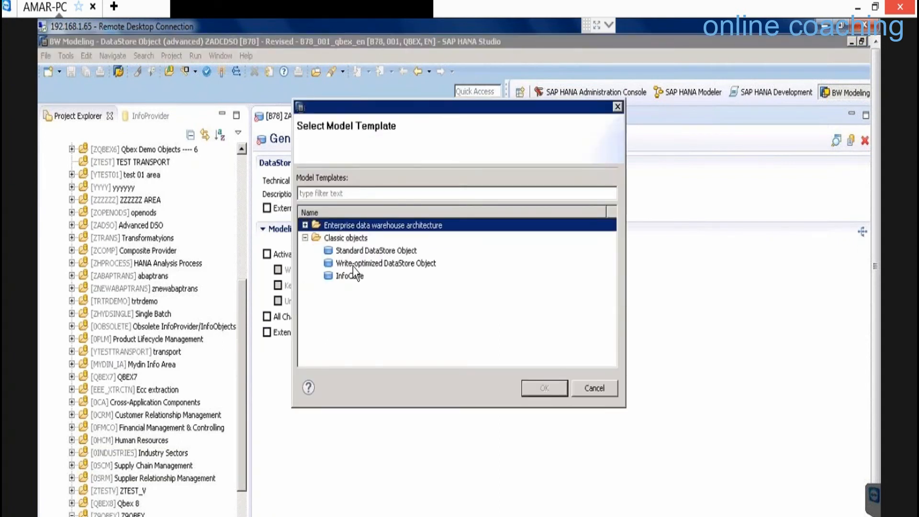
left_click(553, 389)
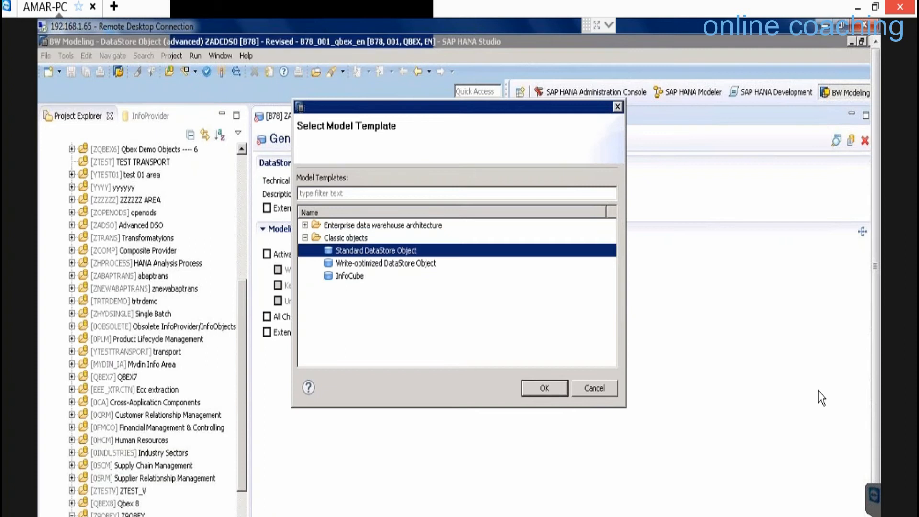
- Add a new field group named DATAFIELDS to the field details of ZADCDSO
left_click_drag(875, 265, 876, 316)
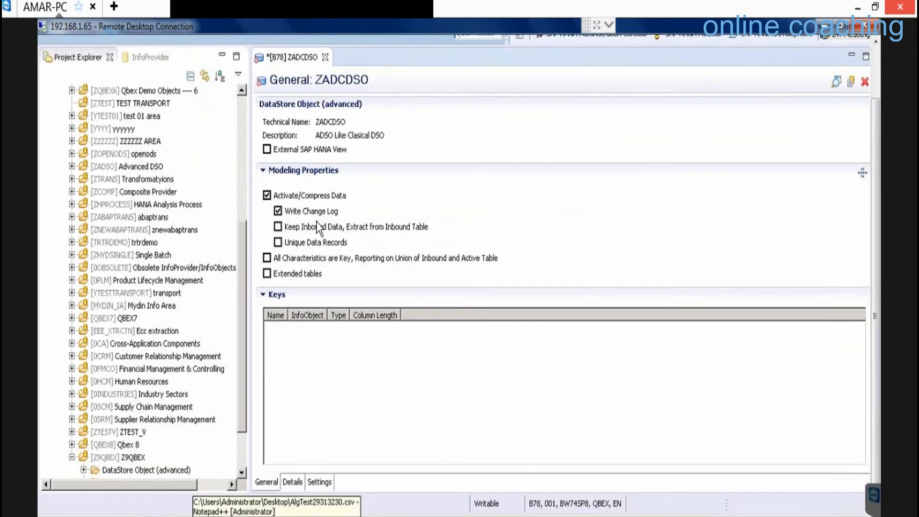
left_click(292, 481)
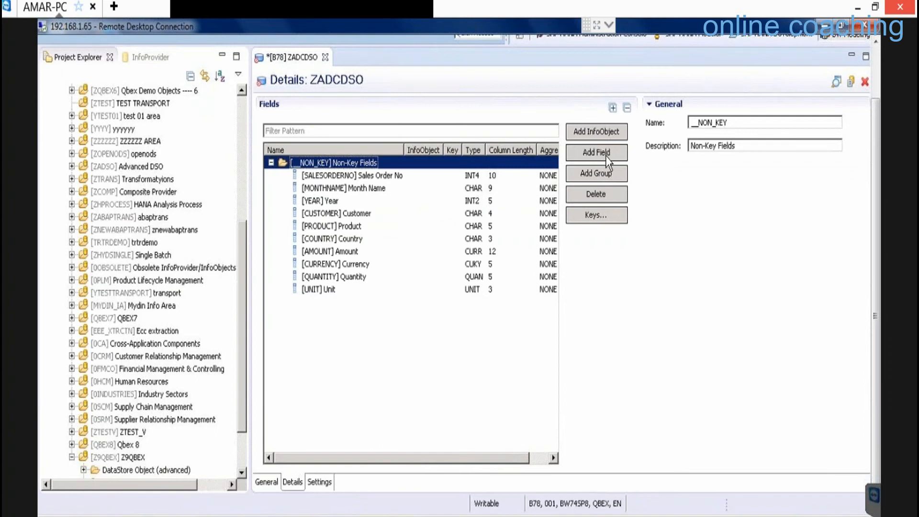
left_click(609, 176)
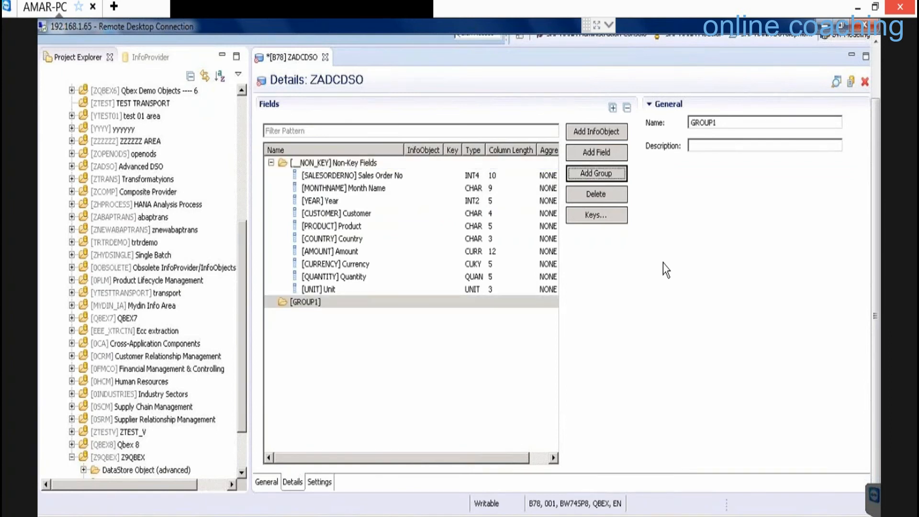
double_click(727, 123)
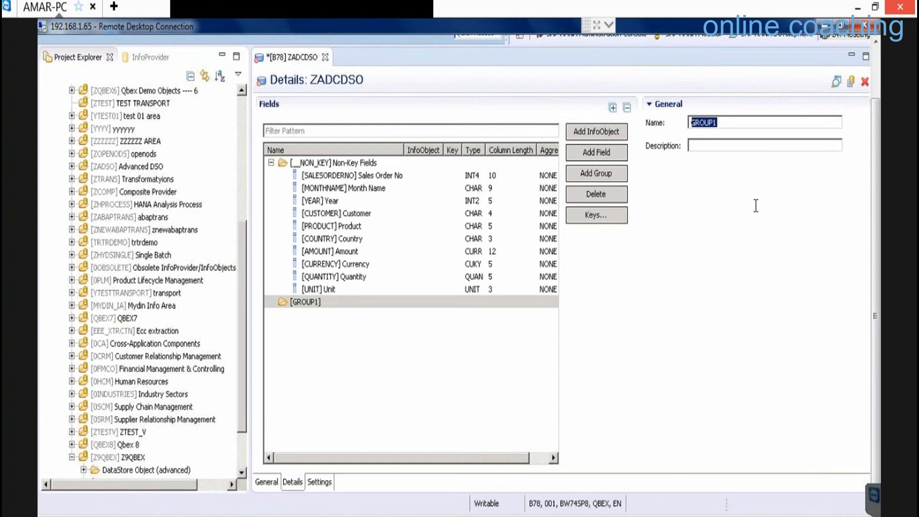
type("DATAFIELDS")
- Move the fields from Month Name through Unit into the DATAFIELDS group and expand the group
left_click(344, 188)
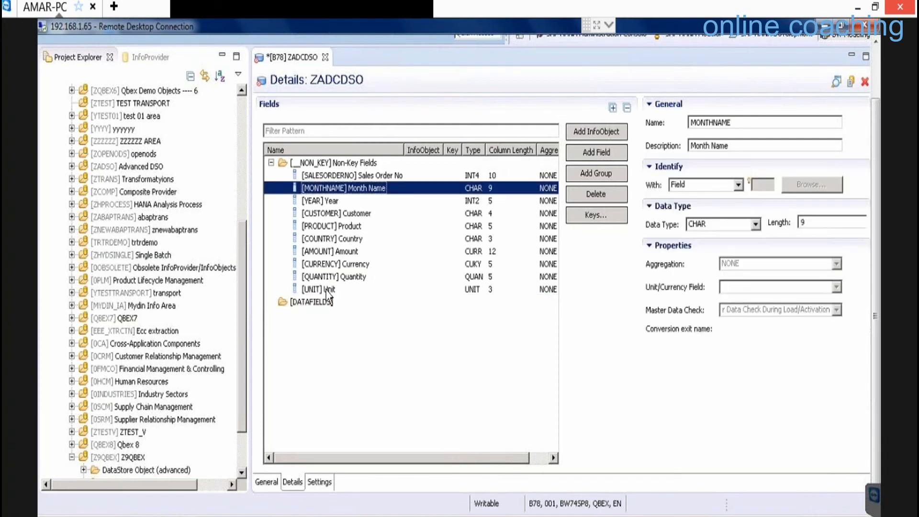
left_click(330, 289, "shift")
mouse_move(333, 189)
left_mouse_down()
mouse_move(314, 306)
mouse_move(347, 191)
left_mouse_up()
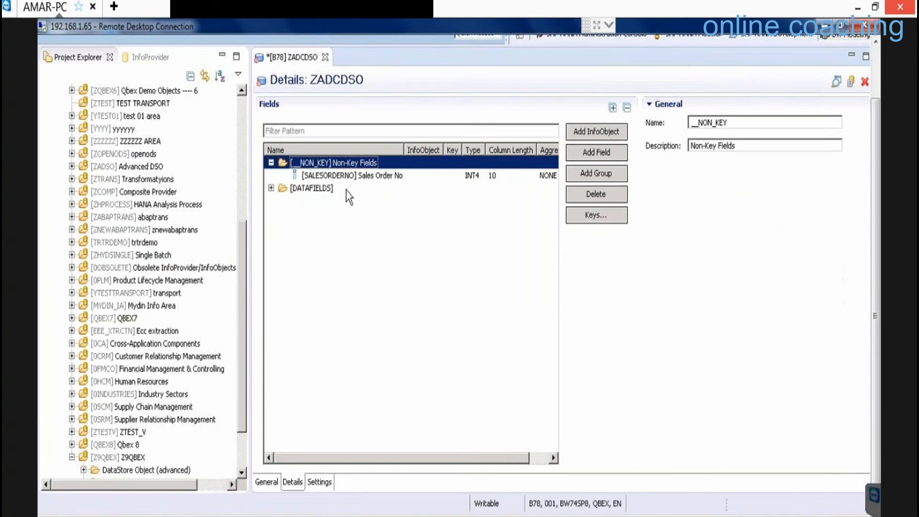
left_click(271, 188)
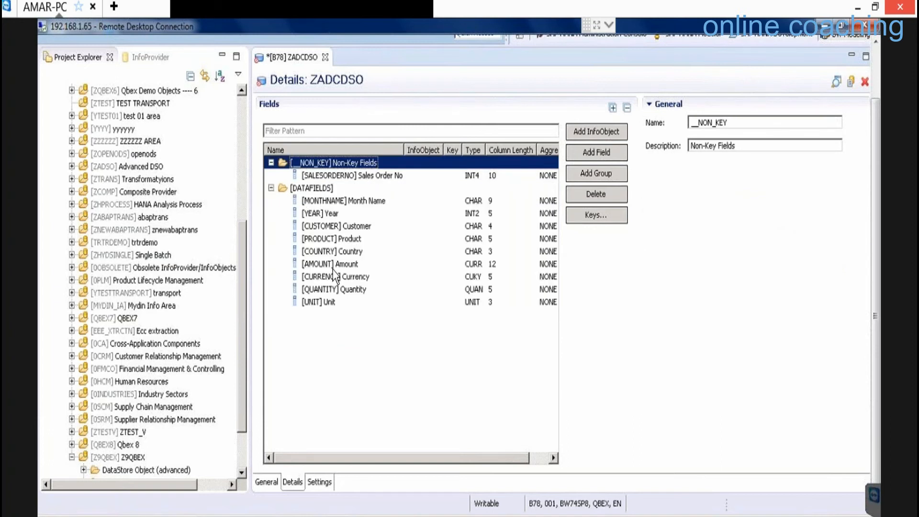
- Open the data type choices for the SALESORDERNO field
left_click(374, 176)
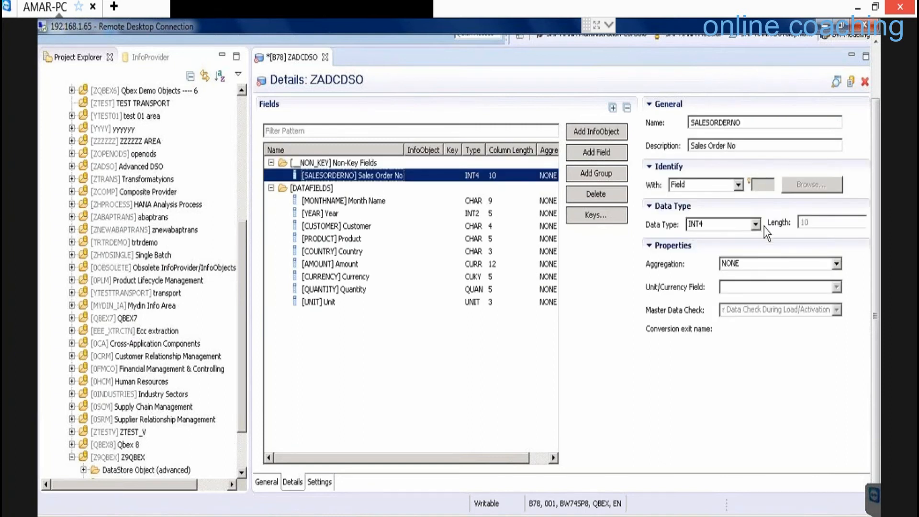
left_click(755, 224)
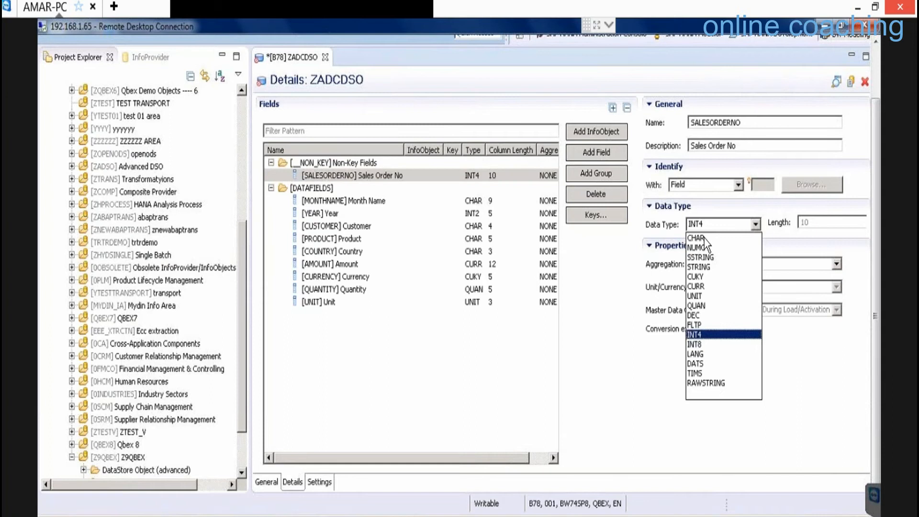
- Set the data type of the Sales Order No and Year fields to CHAR and rename the YEAR field to ZYEAR
left_click(704, 238)
left_click(326, 214)
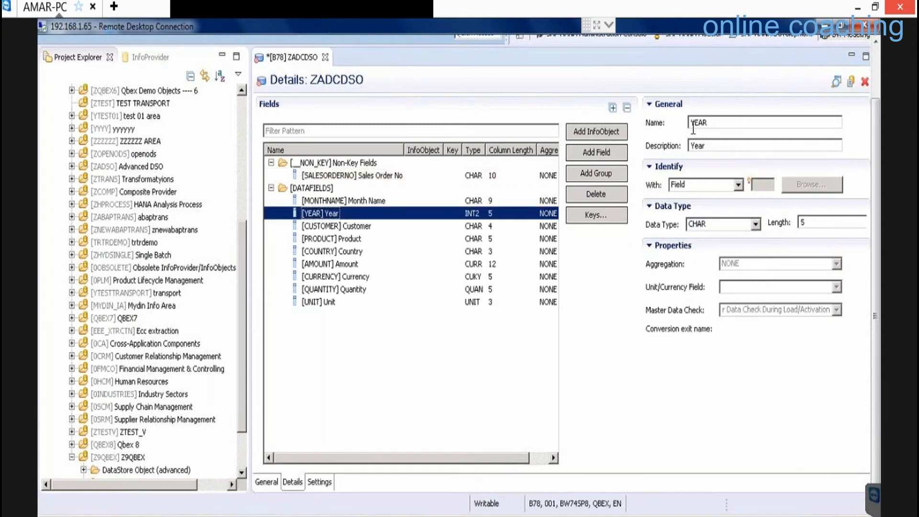
left_click(693, 123)
type("Z")
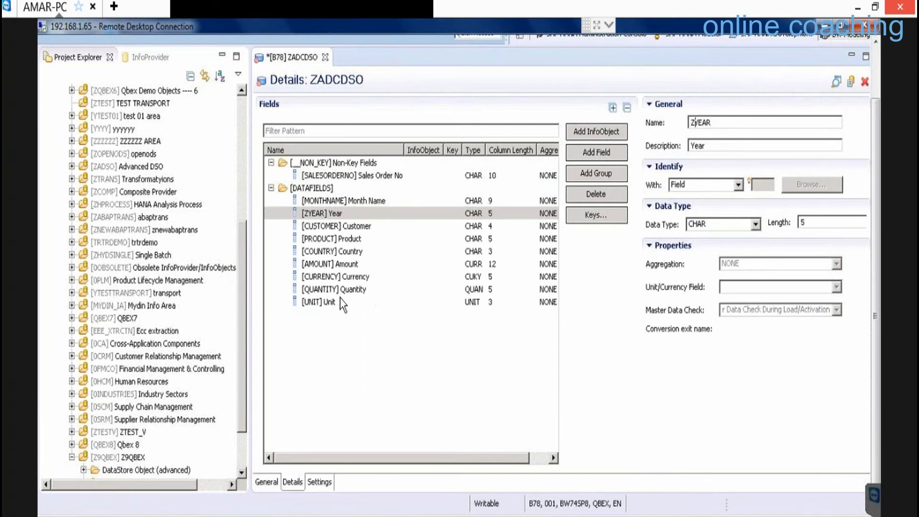
- Set the aggregation of the Amount and Quantity fields to SUM
left_click(503, 263)
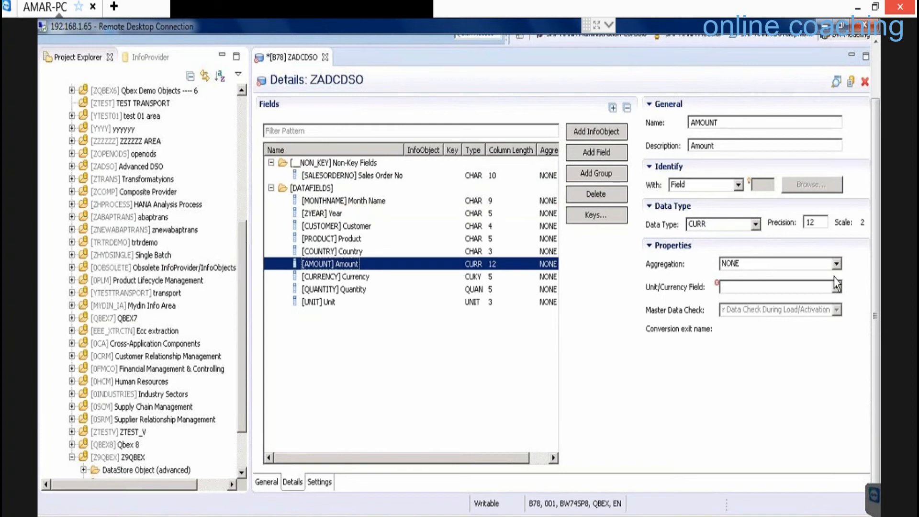
left_click(835, 264)
left_click(728, 297)
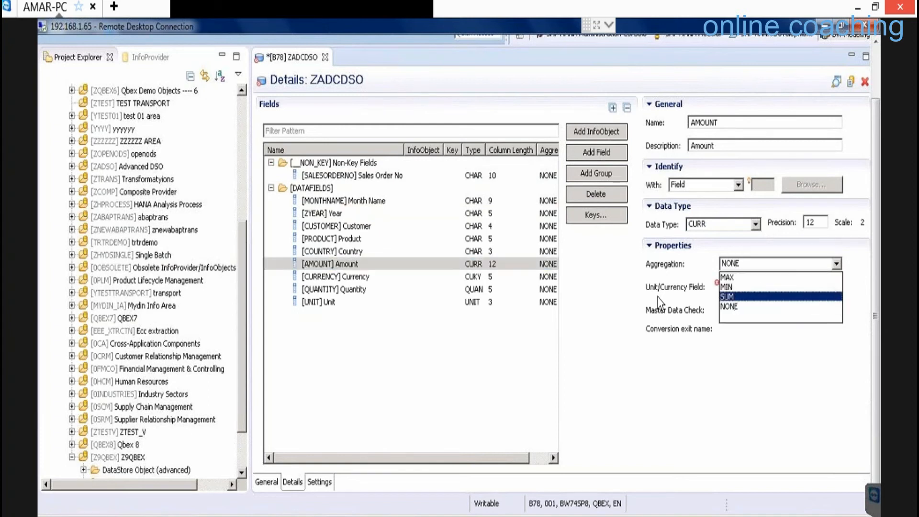
left_click(348, 291)
left_click(833, 265)
left_click(809, 264)
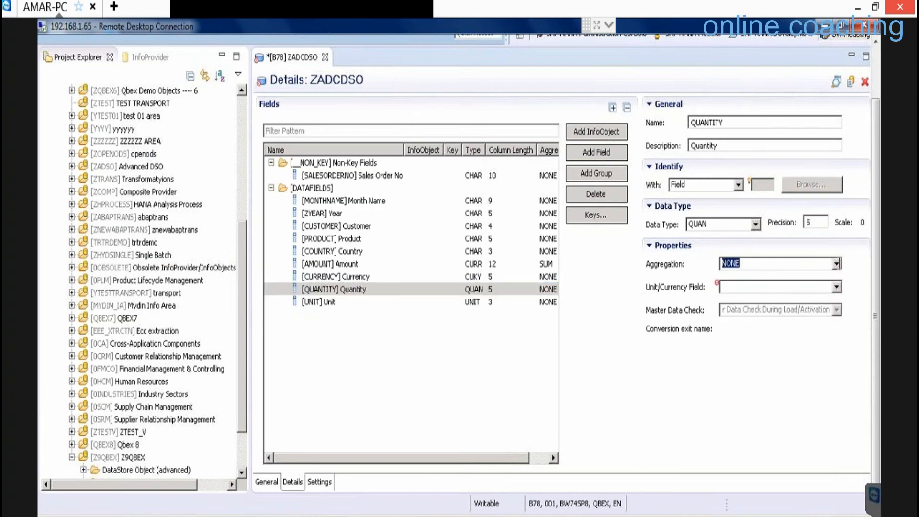
left_click(836, 263)
left_click(728, 294)
- Assign CURRENCY as the unit/currency field of Amount and UNIT as that of Quantity
left_click(352, 263)
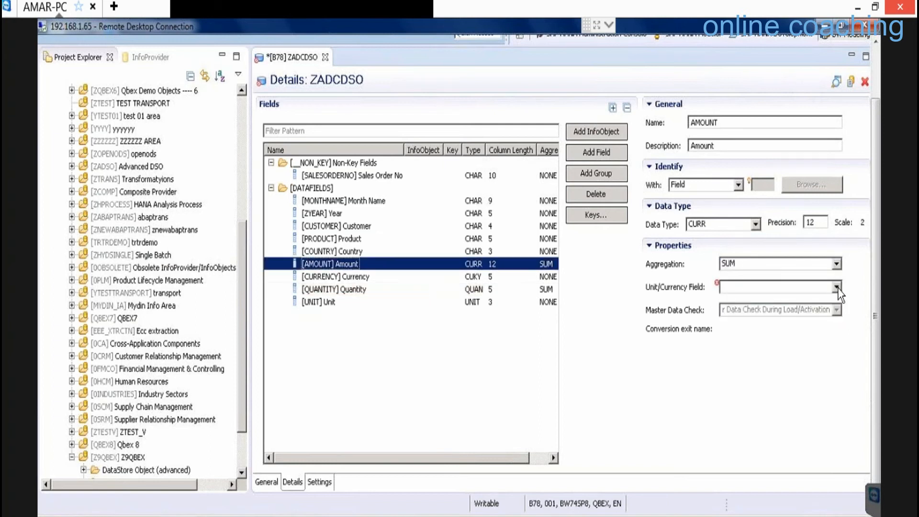
left_click(824, 290)
left_click(747, 301)
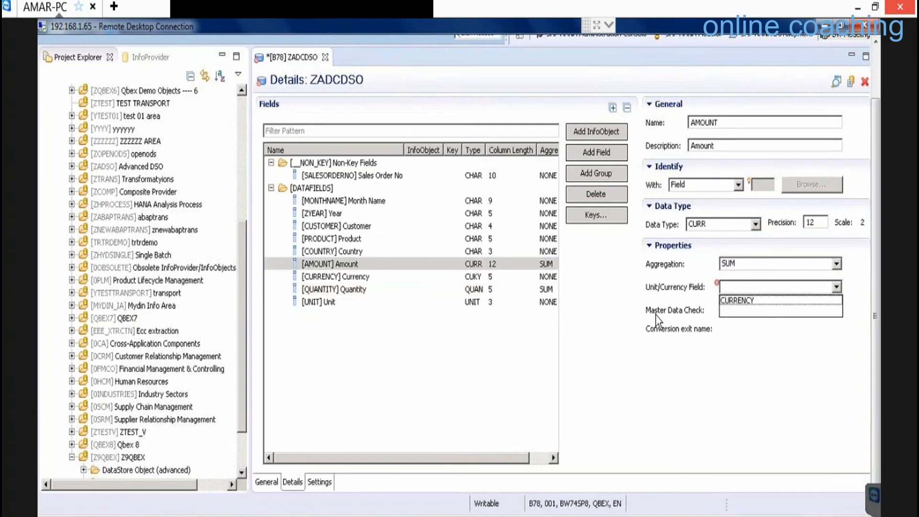
left_click(350, 290)
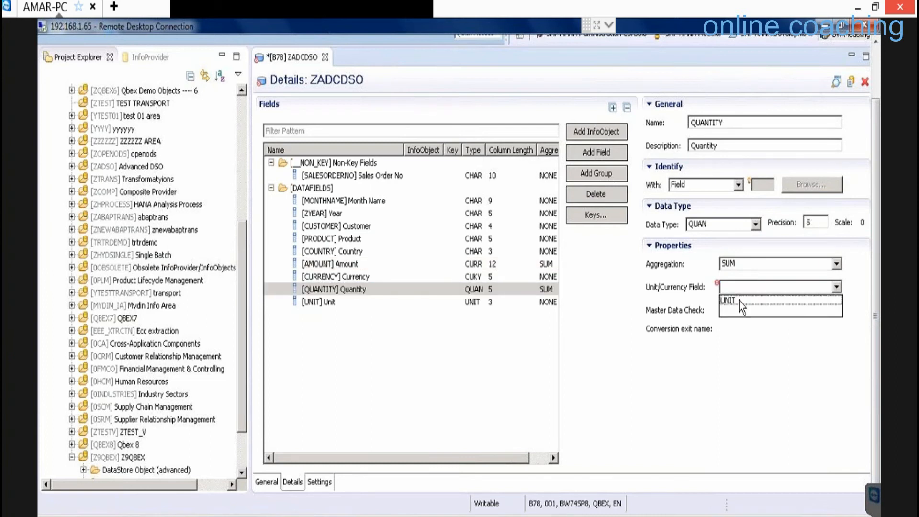
left_click(739, 301)
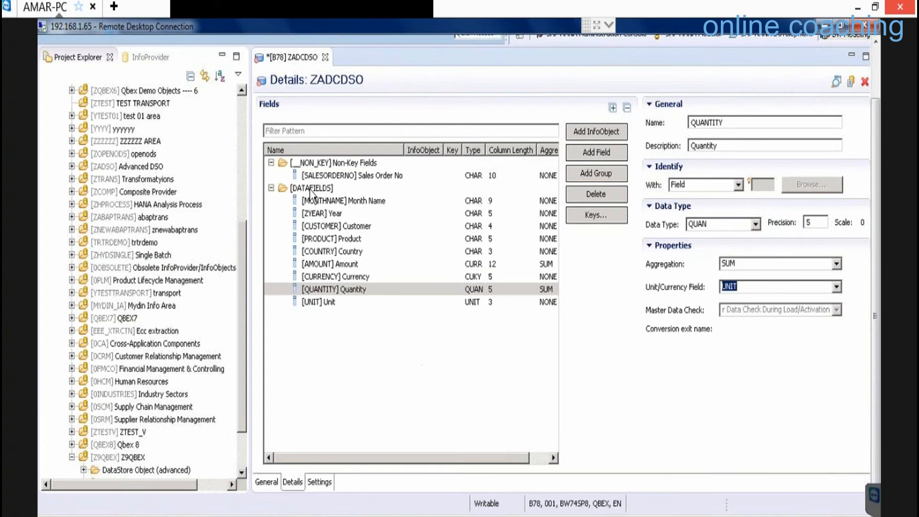
left_click(406, 342)
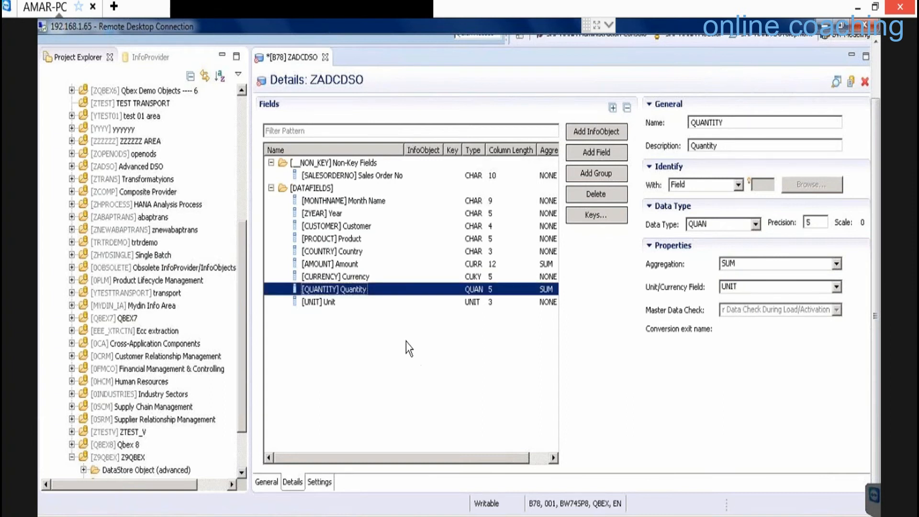
- Add a CHAR field of length 1 below Quantity with the name and description ZIND
left_click(599, 150)
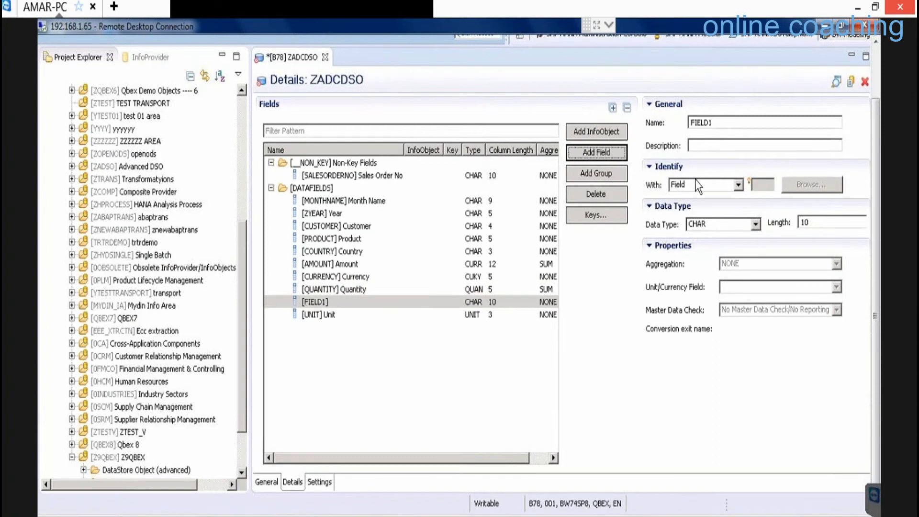
double_click(719, 124)
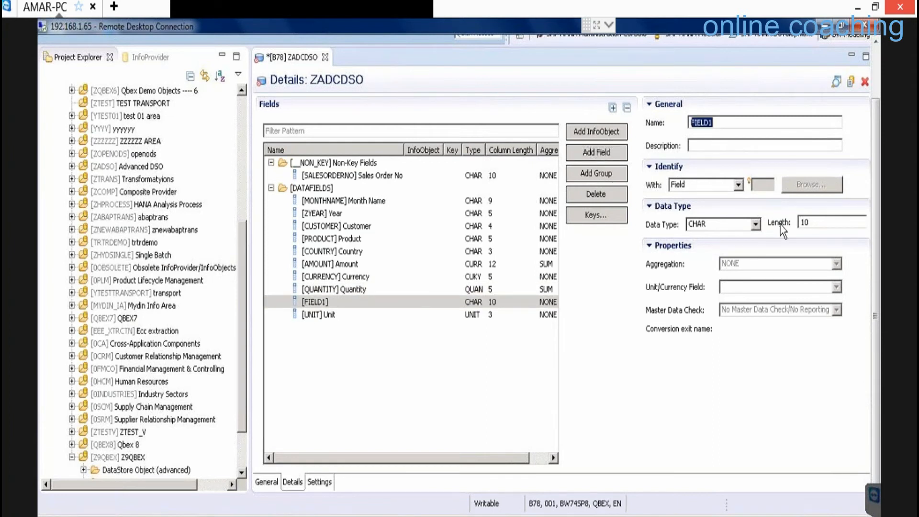
type("ZIND")
key("Tab")
type("ZIND")
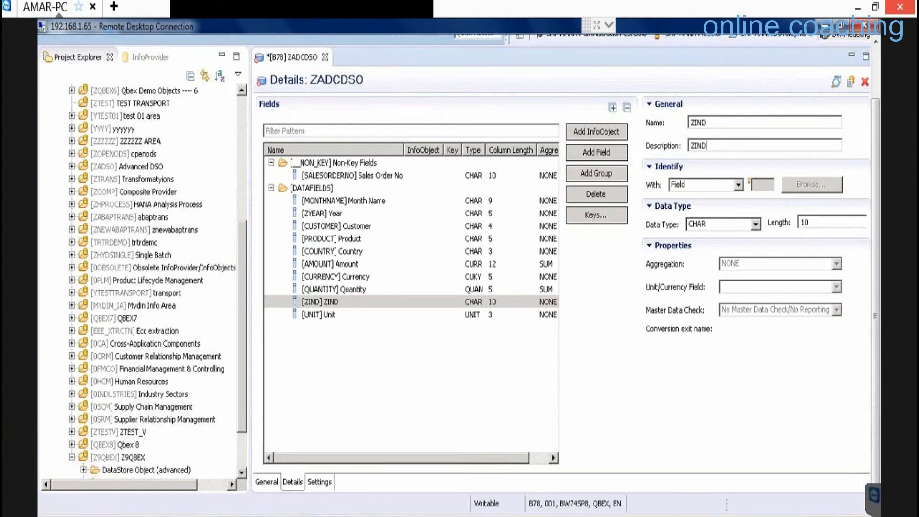
double_click(803, 222)
type("1")
left_click(471, 301)
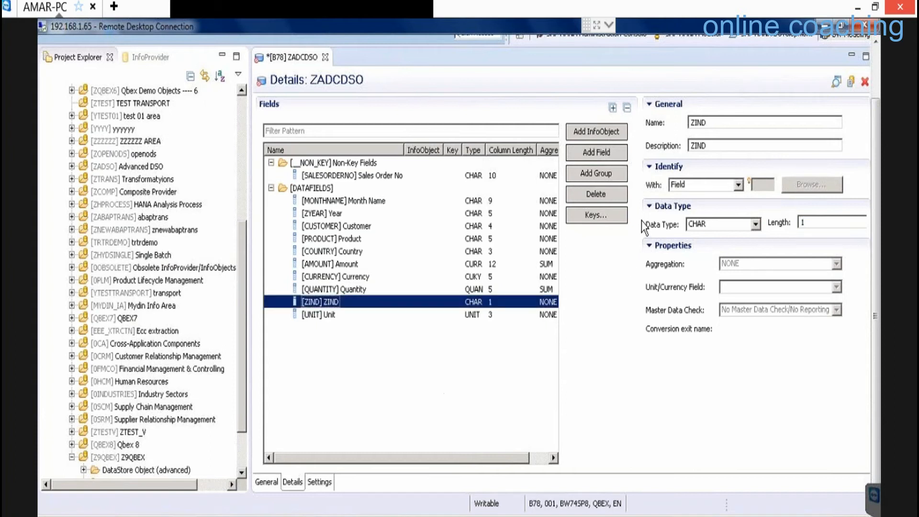
- Add the InfoObject SCUSTOMER to the data fields below ZIND
left_click(593, 131)
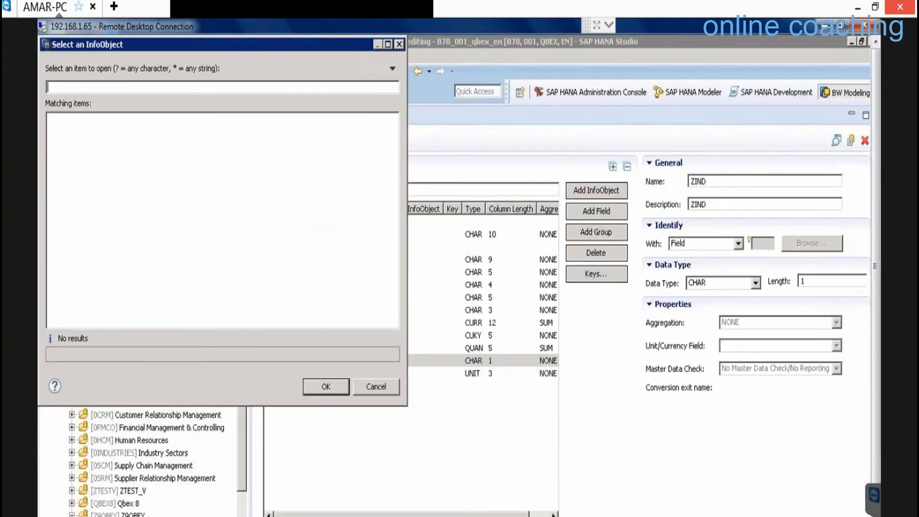
type("SCUSTOM")
double_click(113, 121)
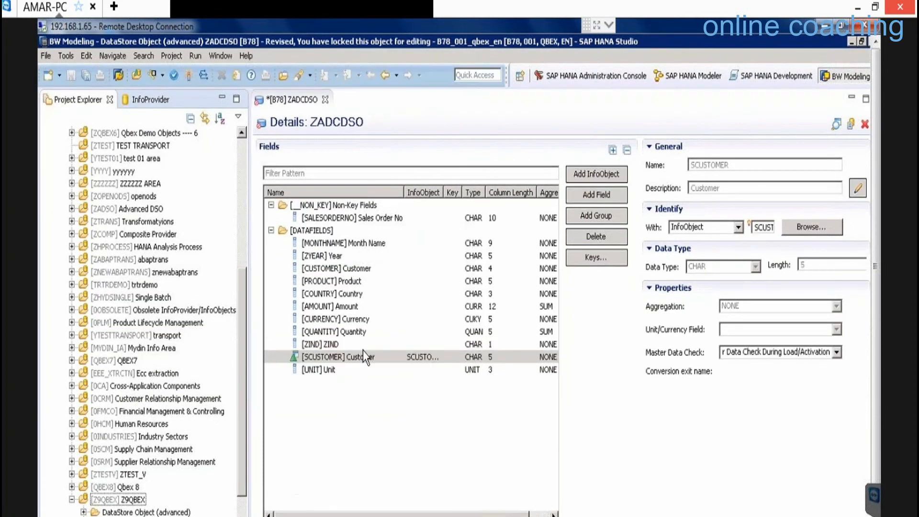
- Delete the CUSTOMER field, save the DataStore object and close the problems list
left_click(345, 270)
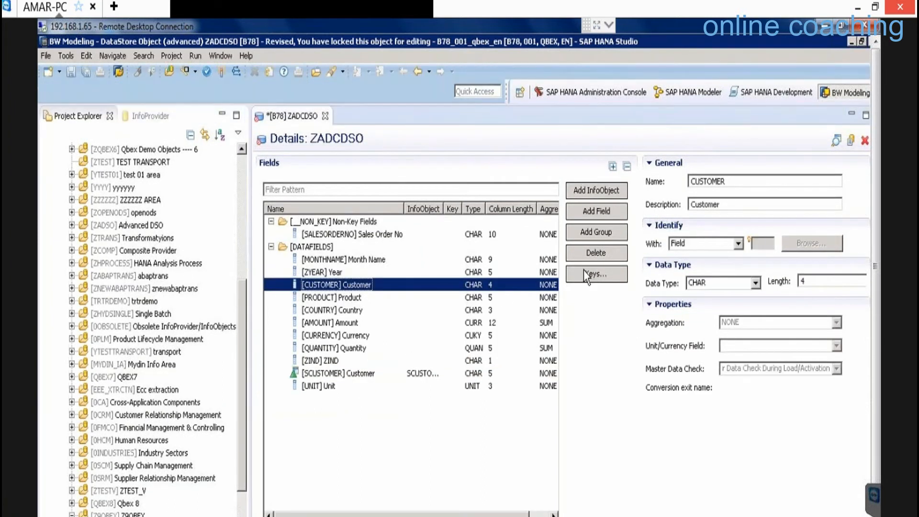
left_click(594, 253)
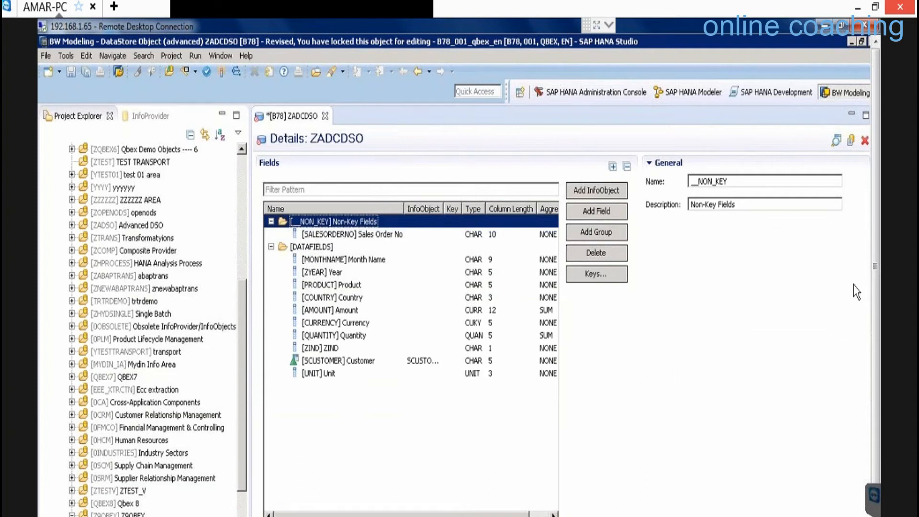
key("ctrl+s")
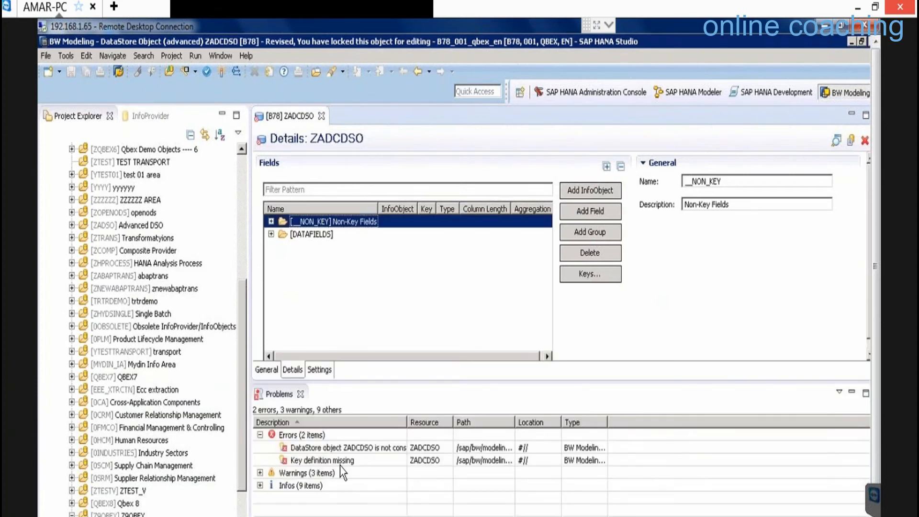
left_click(301, 393)
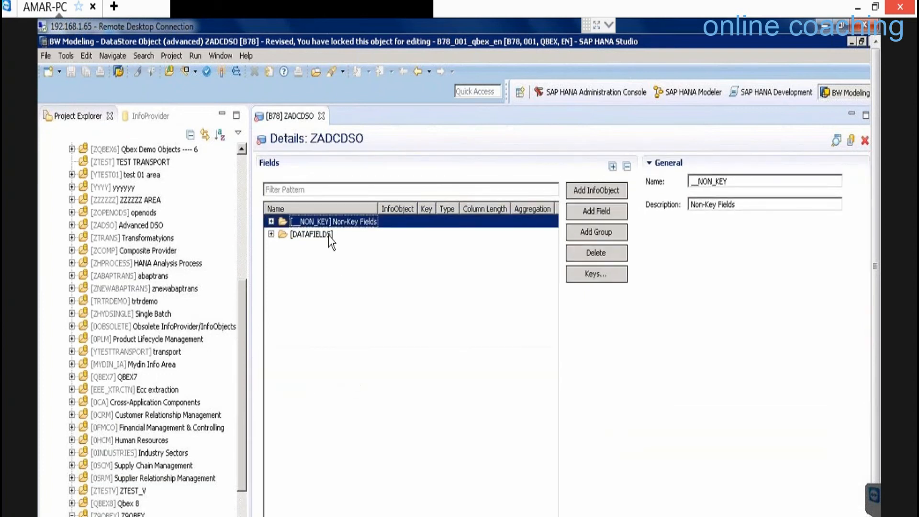
- Define SALESORDERNO as the key of the DataStore object and activate ZADCDSO
left_click(331, 239)
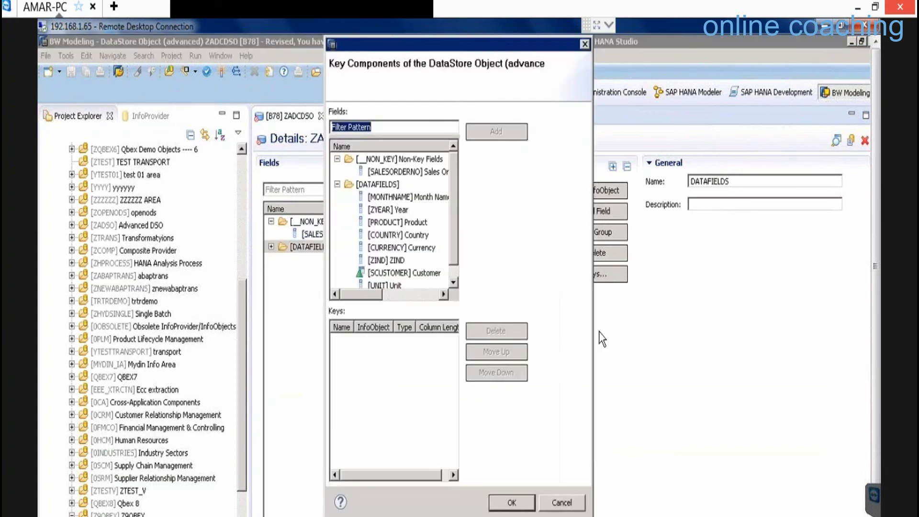
left_click(410, 172)
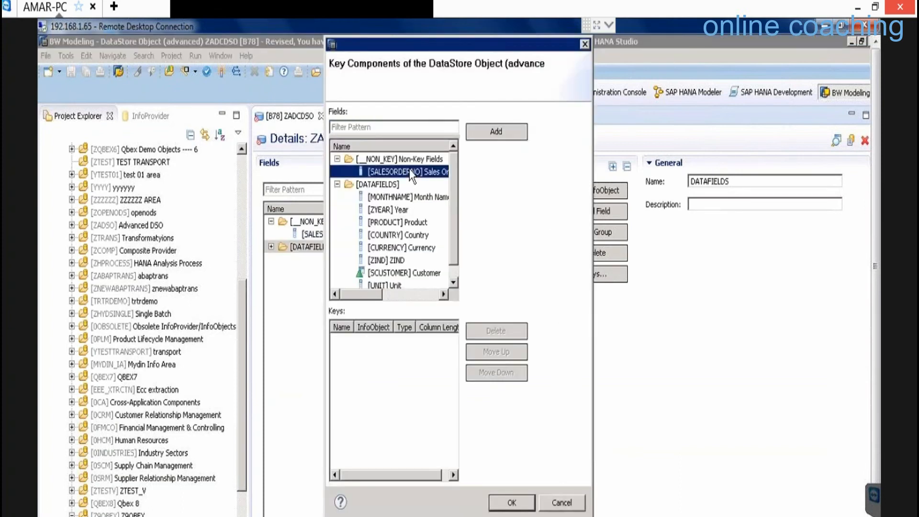
left_click(493, 134)
left_click(512, 502)
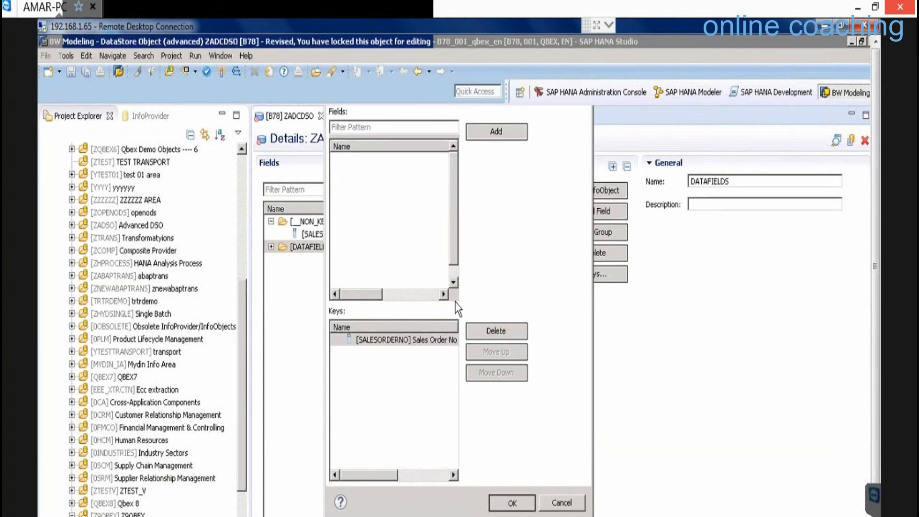
left_click(271, 247)
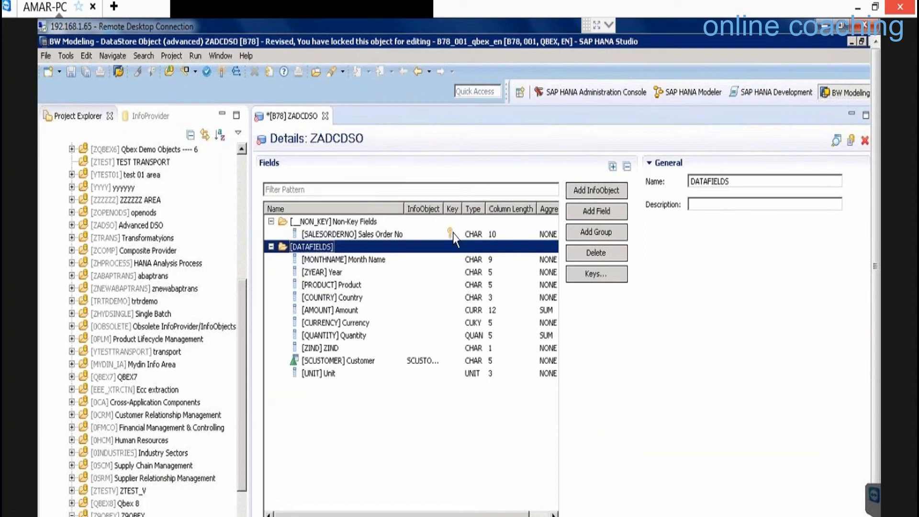
left_click(220, 72)
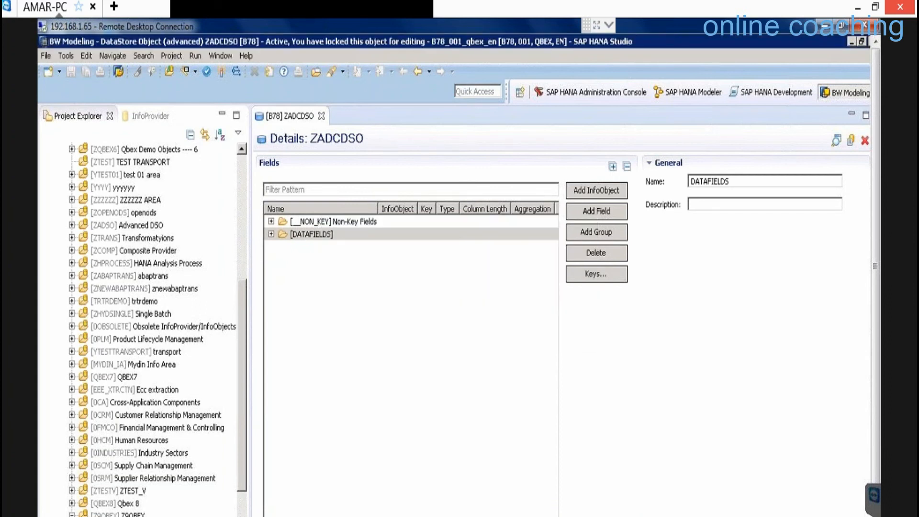
- Switch to the SAP HANA Modeler perspective and filter the tables of schema SAPABAP1 by ZADCDSO
left_click(702, 98)
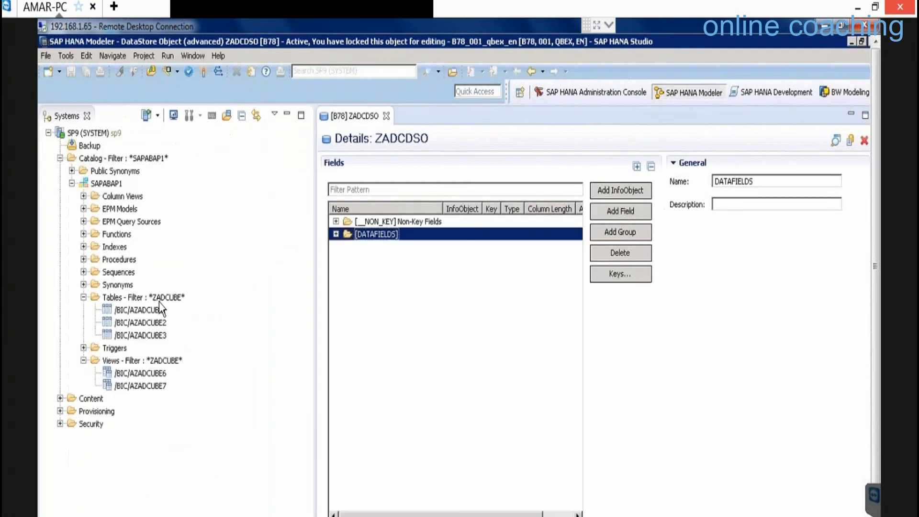
left_click(153, 297)
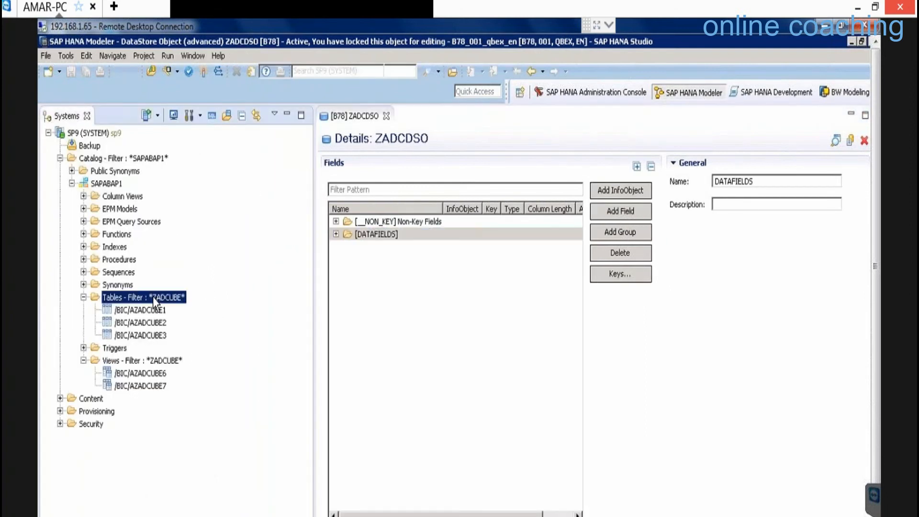
right_click(153, 297)
left_click(188, 456)
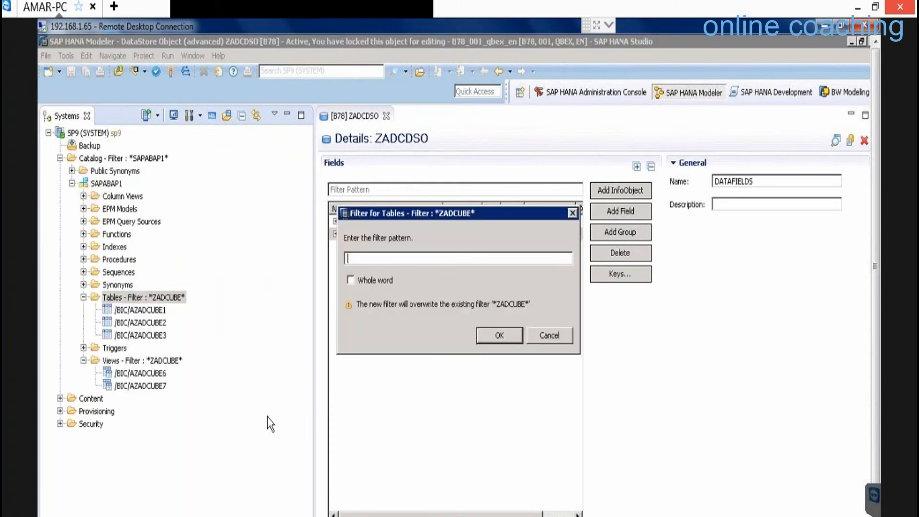
type("ZADCDSO")
key("Return")
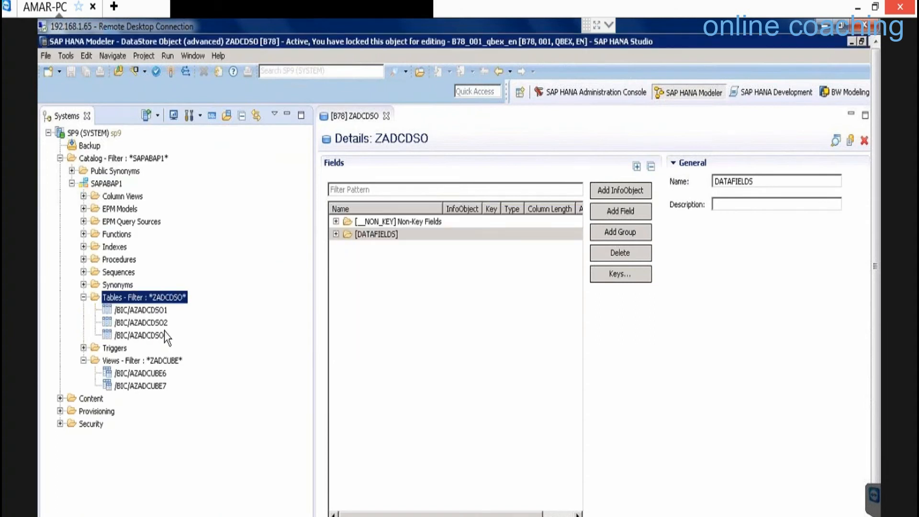
- Filter the views of schema SAPABAP1 by ZADCDSO
right_click(149, 364)
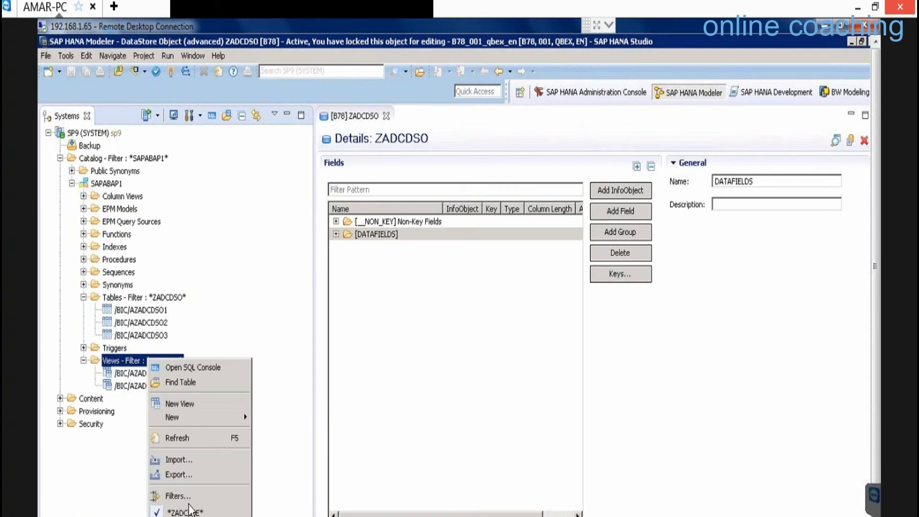
left_click(189, 497)
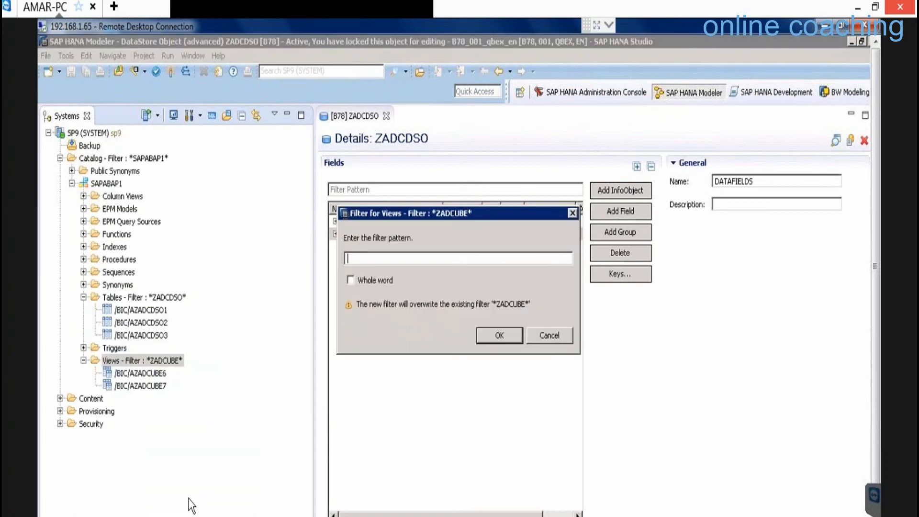
type("ZADCDSO")
key("Return")
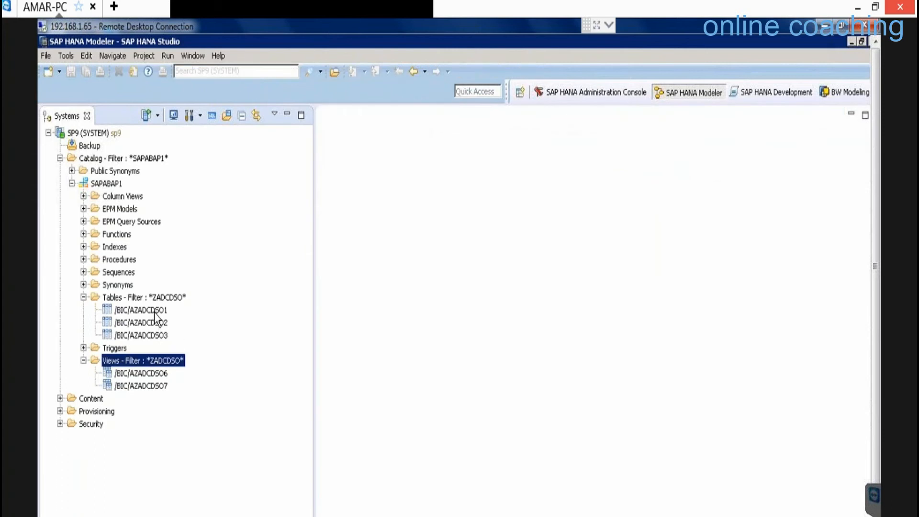
- Examine the database tables and views generated for ZADCDSO in schema SAPABAP1
left_click(154, 312)
left_click(154, 323)
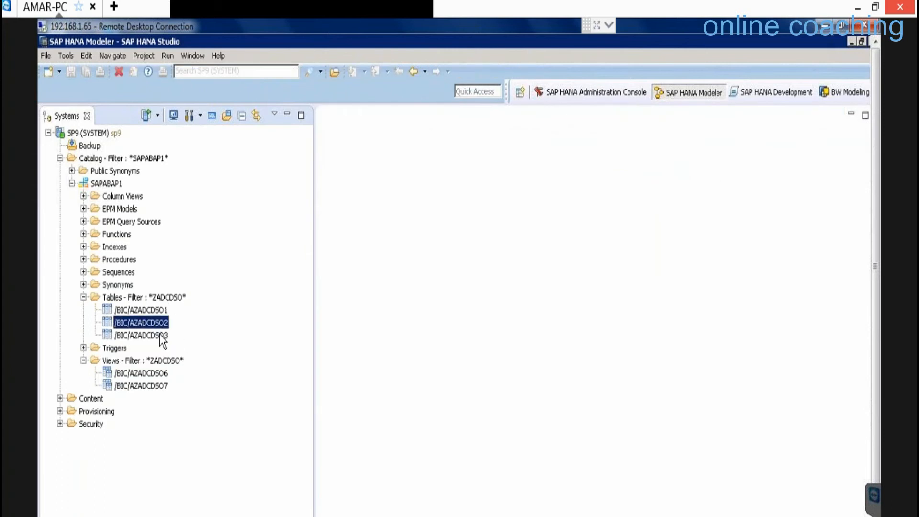
left_click(162, 336)
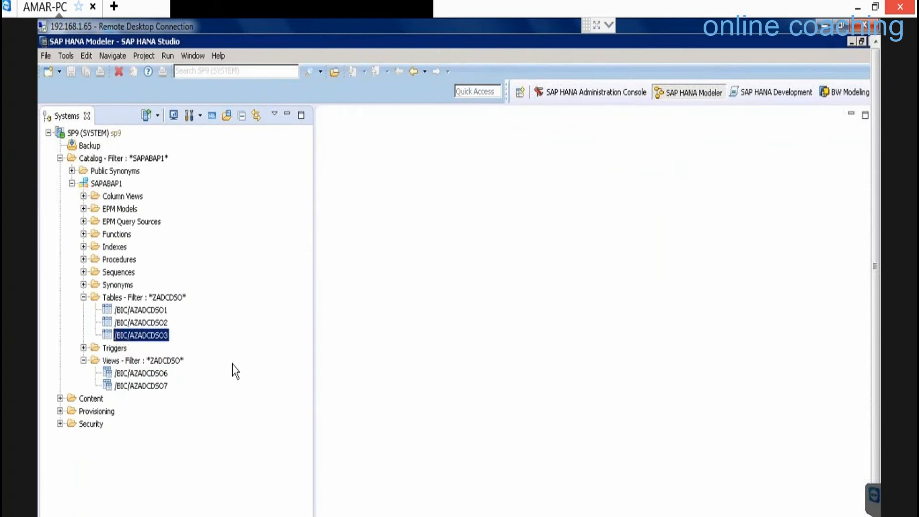
left_click(159, 387)
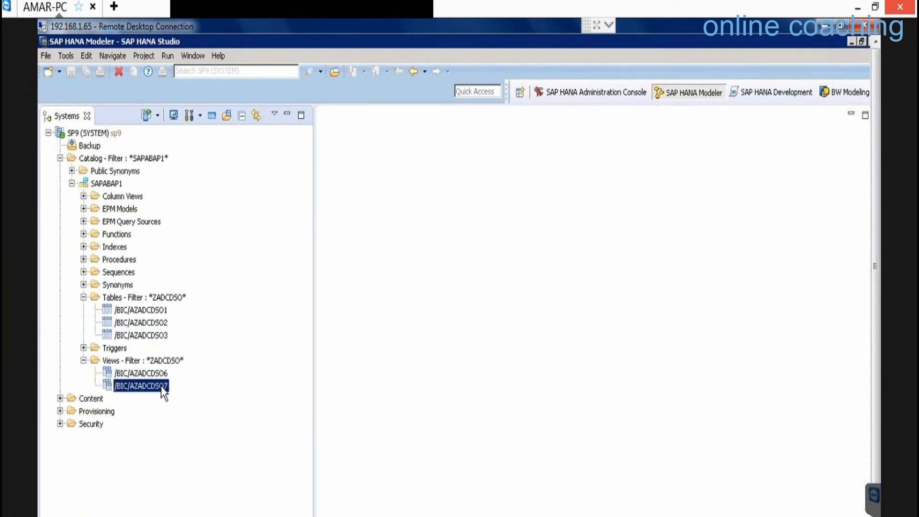
- Open the definition of view /BIC/AZADCDSO7, examine its columns and create statement, and close it
right_click(163, 392)
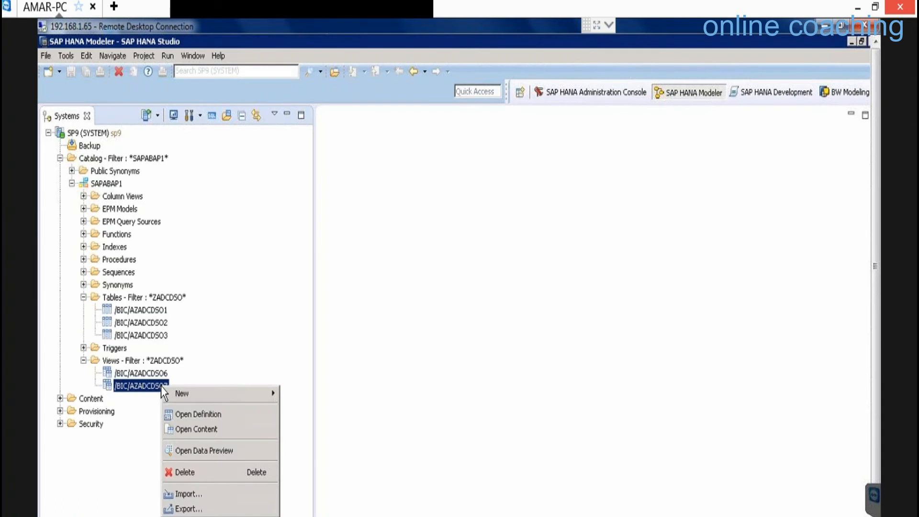
left_click(200, 413)
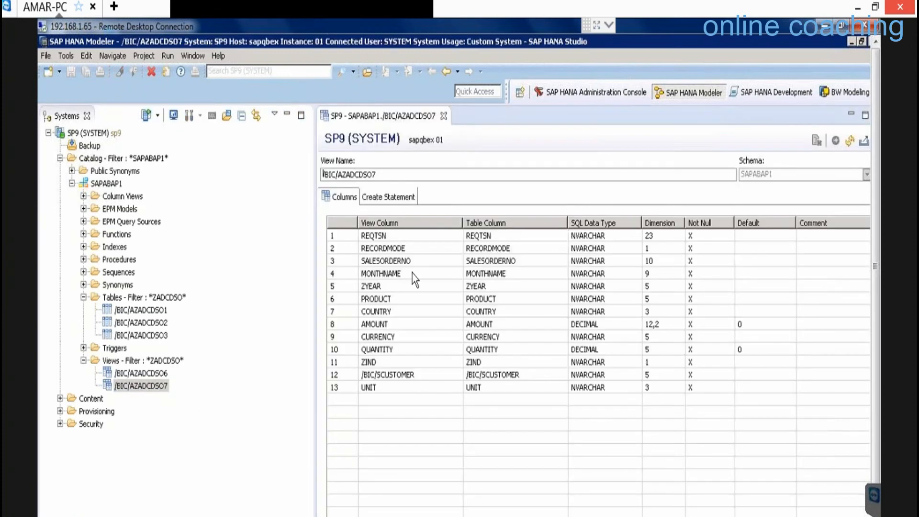
left_click(397, 199)
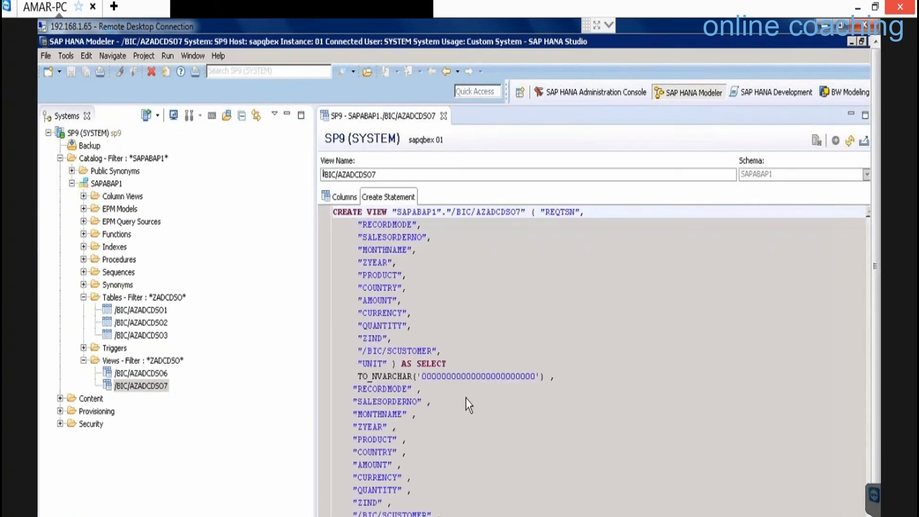
left_click(468, 400)
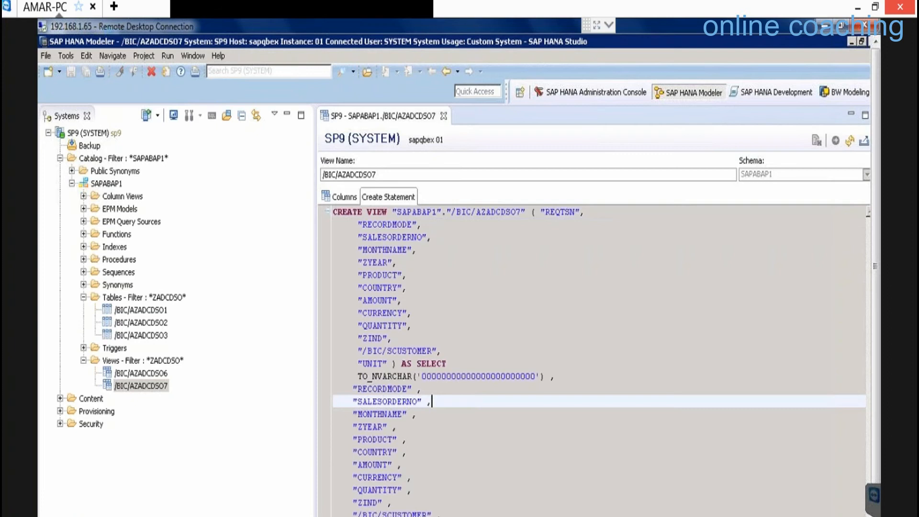
left_click(450, 516)
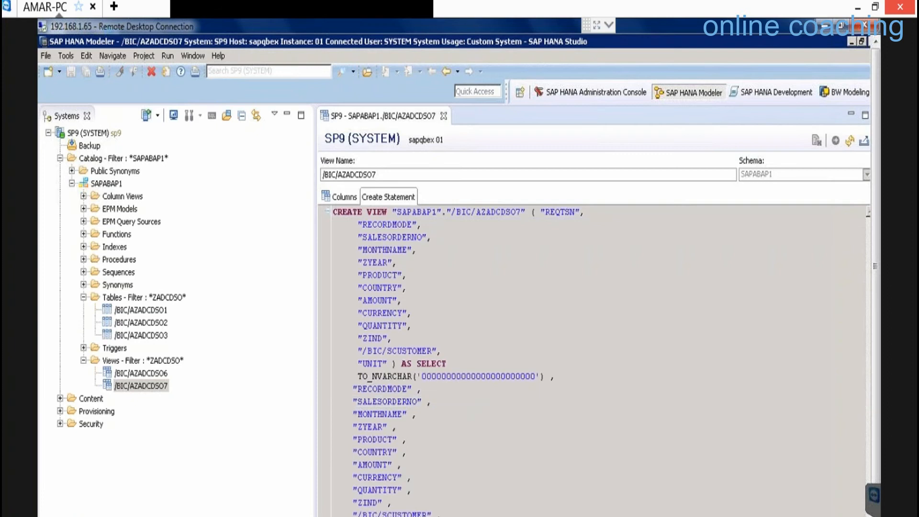
left_click(444, 116)
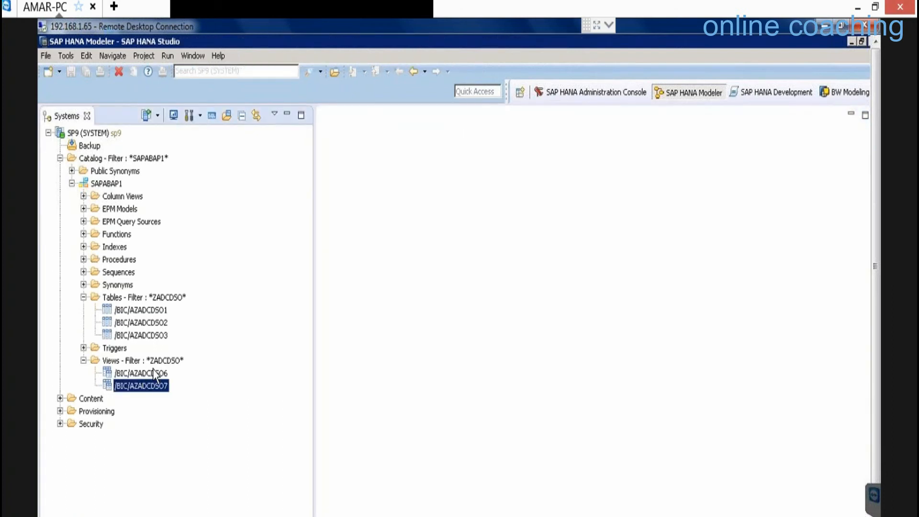
- Open the definition of view /BIC/AZADCDSO6 and examine its create statement down to the source table
right_click(154, 371)
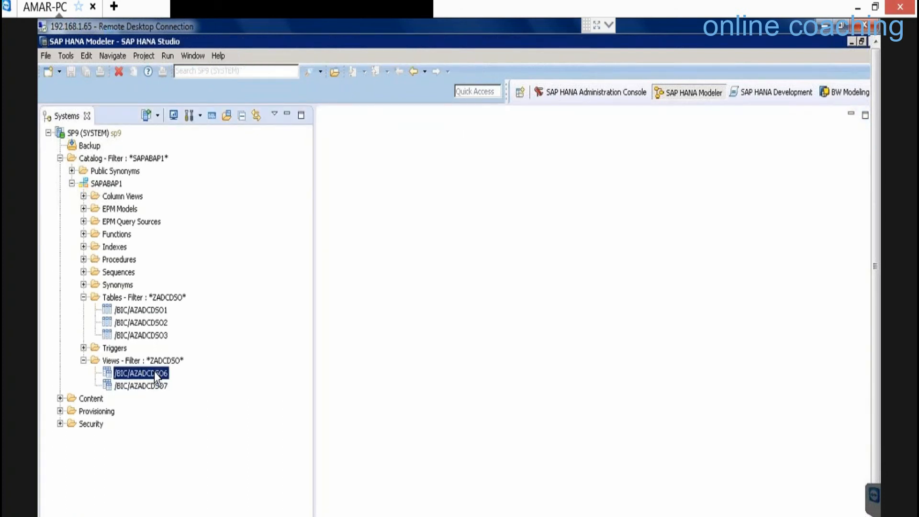
left_click(214, 402)
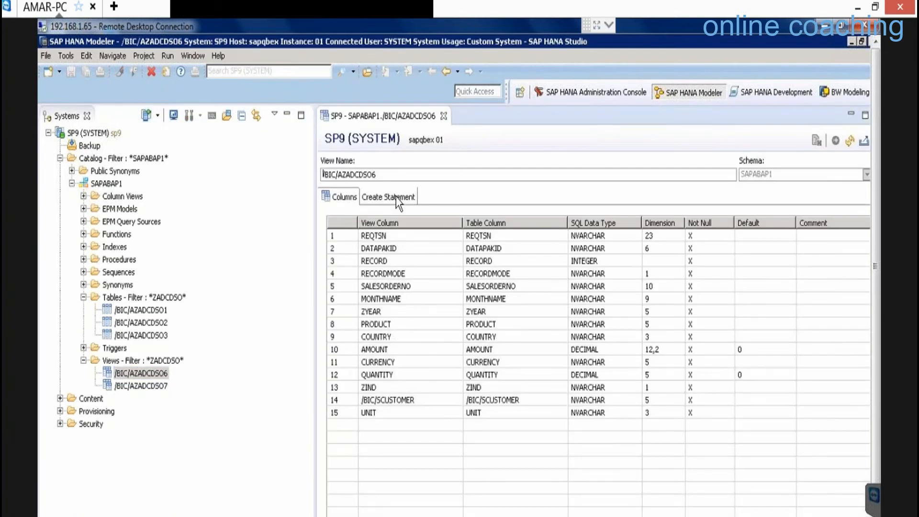
left_click(396, 197)
left_click(441, 471)
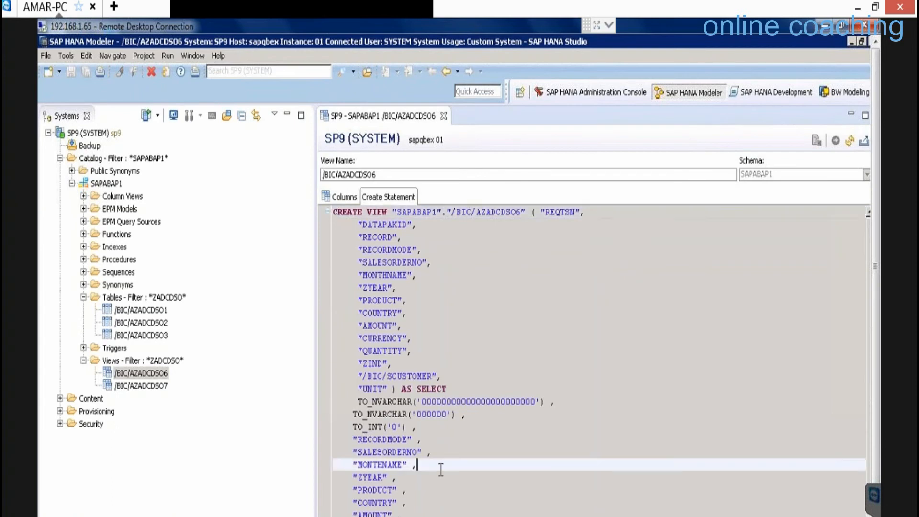
scroll(441, 471, "down", 1)
left_click_drag(163, 503, 722, 416)
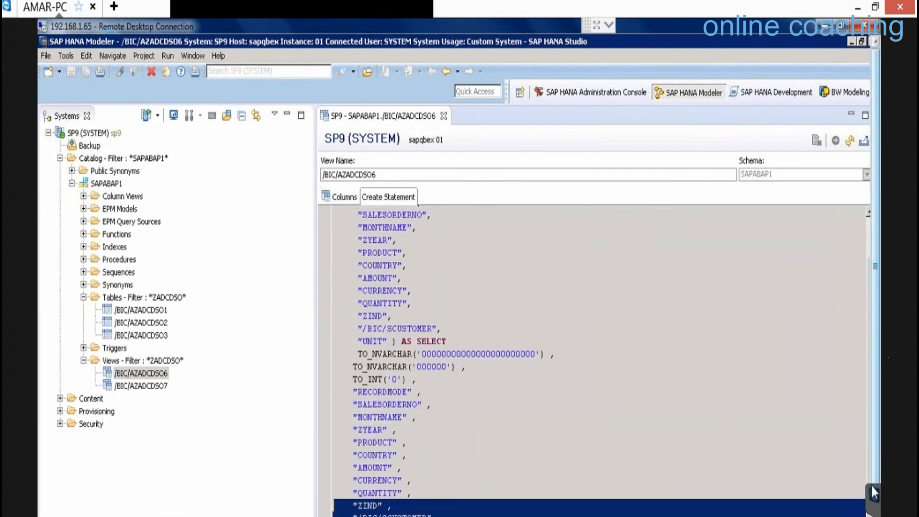
- Switch to the SAP GUI session managing DataStore object ZADCUBE and start transaction RSA1 with /nrsa1
left_click(875, 497)
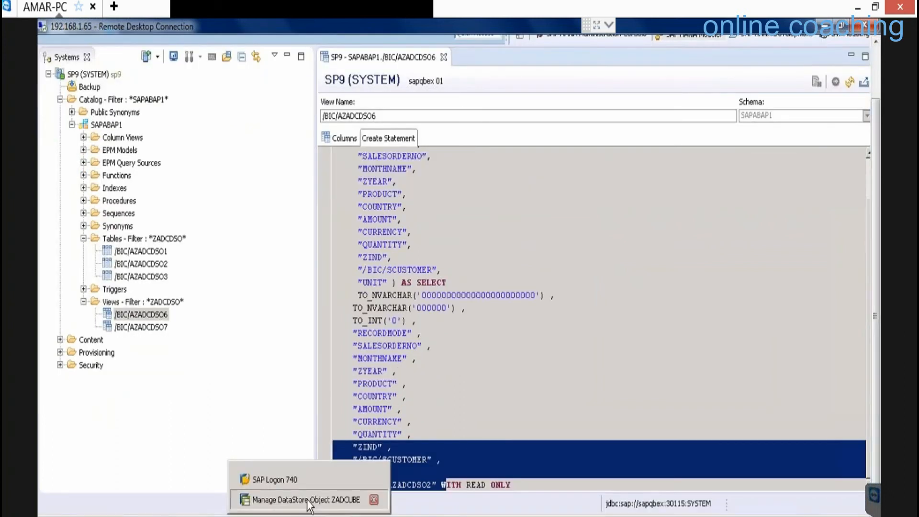
left_click(307, 499)
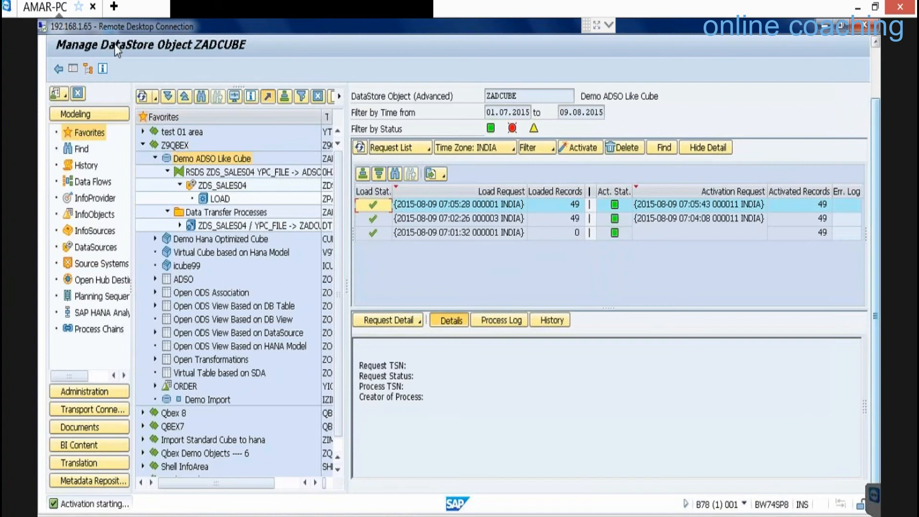
left_click(877, 53)
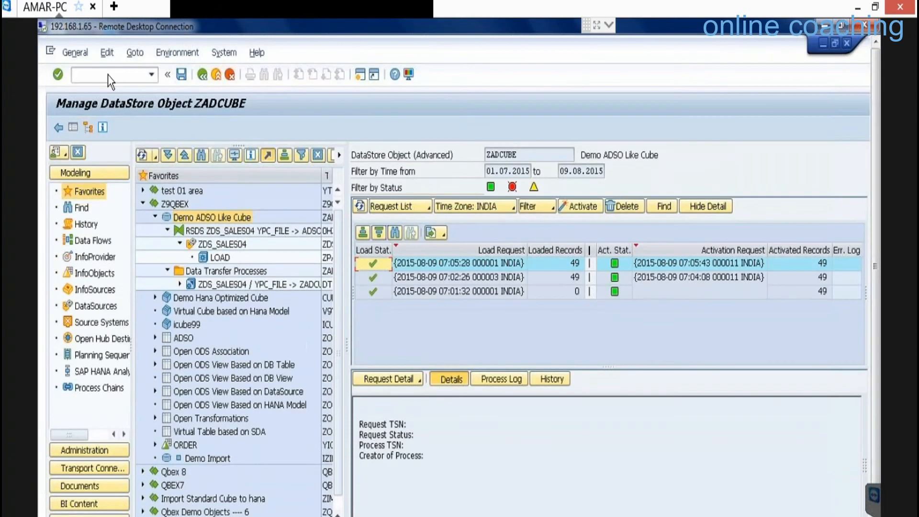
left_click(108, 75)
type("/nrsa1")
key("Return")
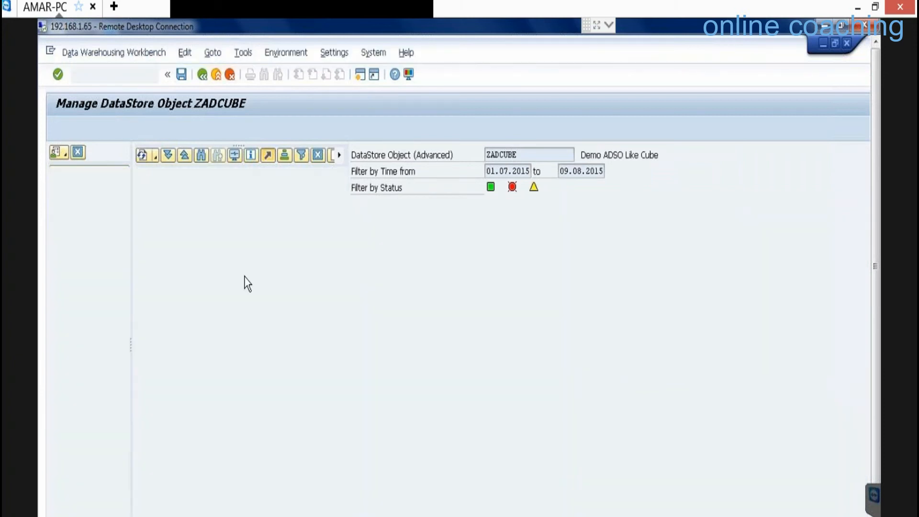
- Expand InfoArea Z9QBEX and select the technical name of the source DataSource under Demo ADSO Like Cube, then collapse that object
left_click(143, 203)
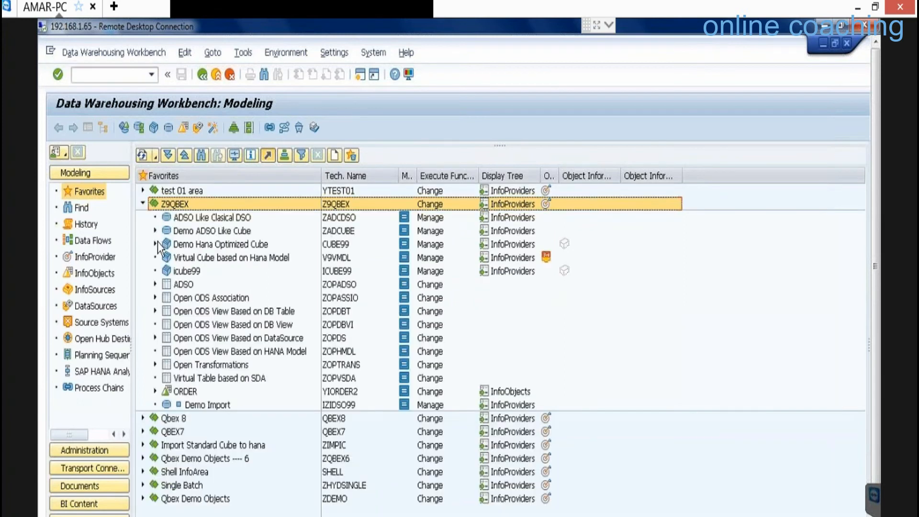
left_click(155, 230)
left_click(166, 245)
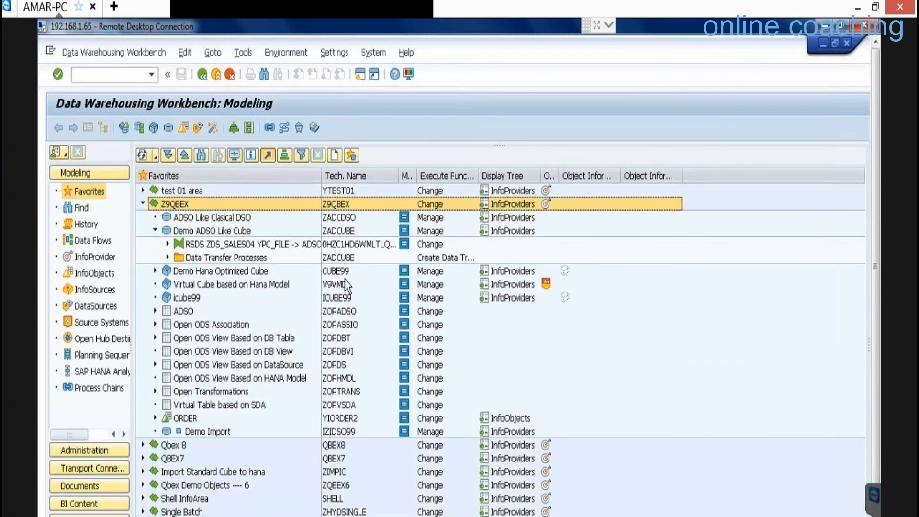
left_click(351, 259)
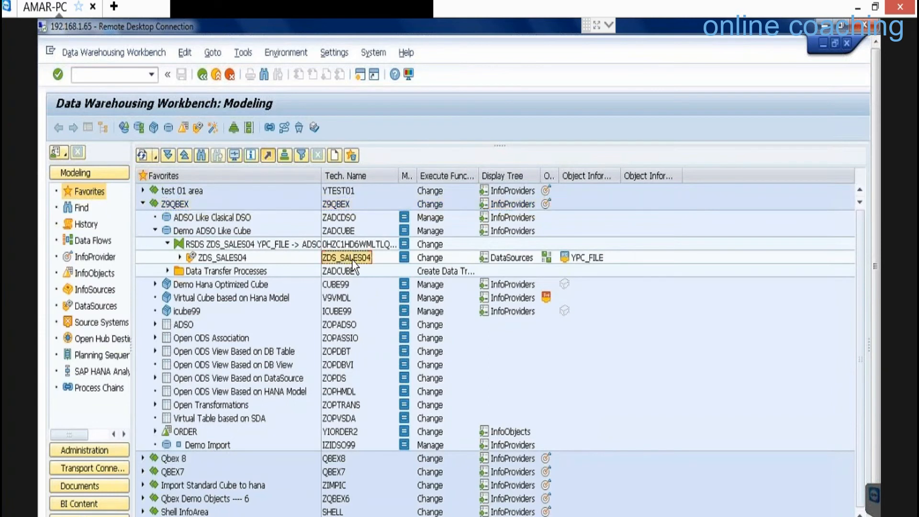
double_click(241, 230)
- Create a transformation for ADSO Like Clasical DSO (ZADCDSO) with DataSource ZDS_SALES04 of source system YPC_FILE as the source
right_click(237, 219)
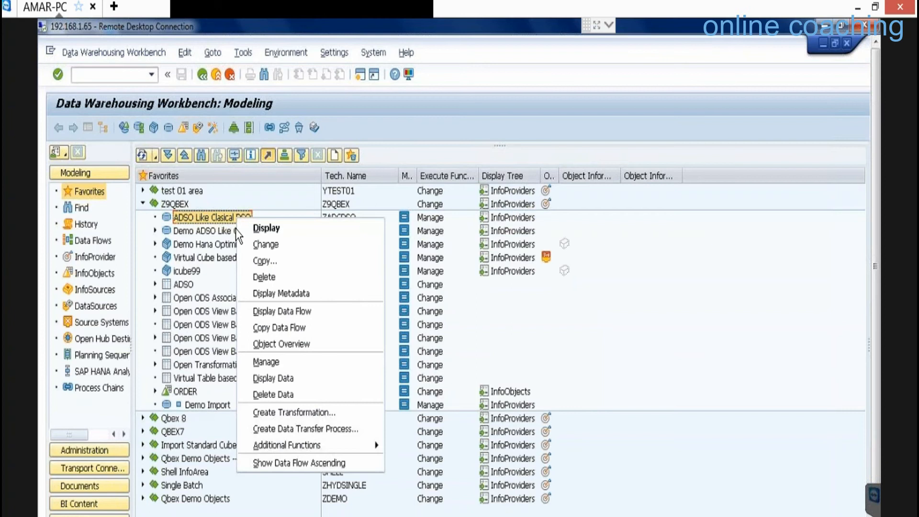
left_click(329, 412)
left_click(269, 407)
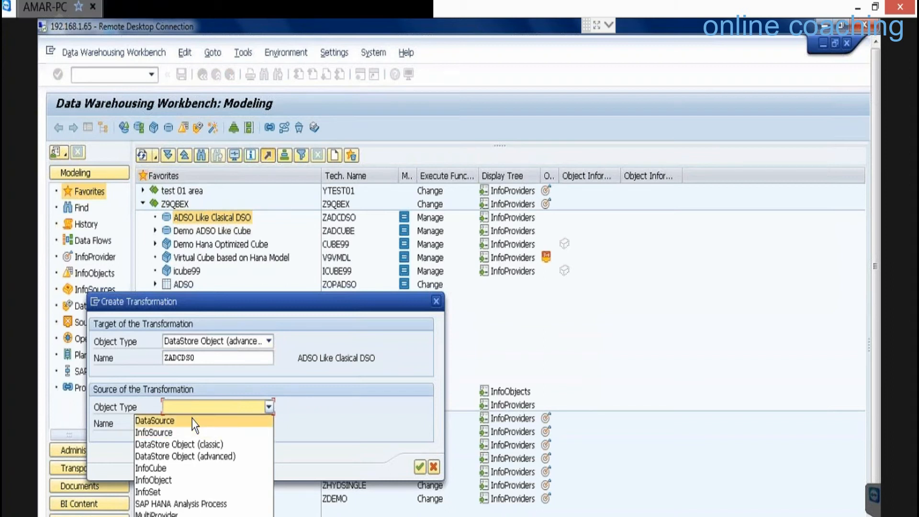
left_click(191, 419)
type("ZDS_SALES04")
key("Tab")
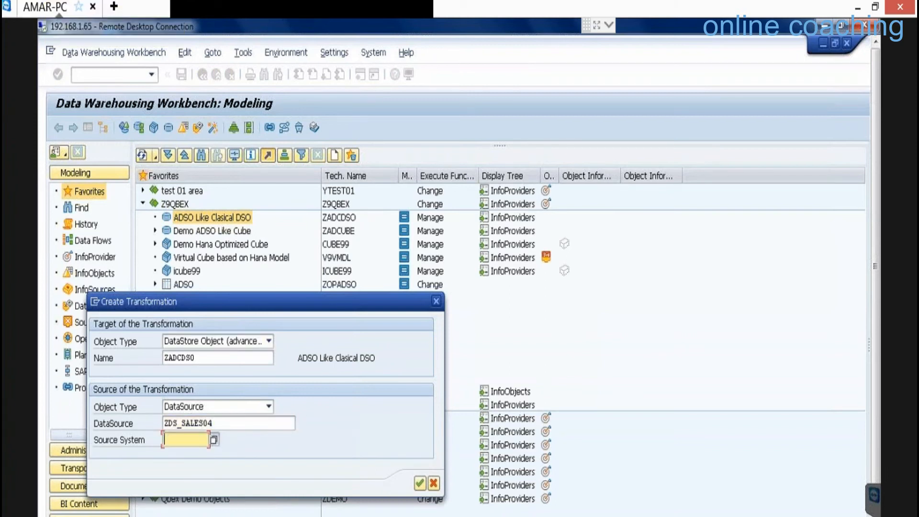
key("F4")
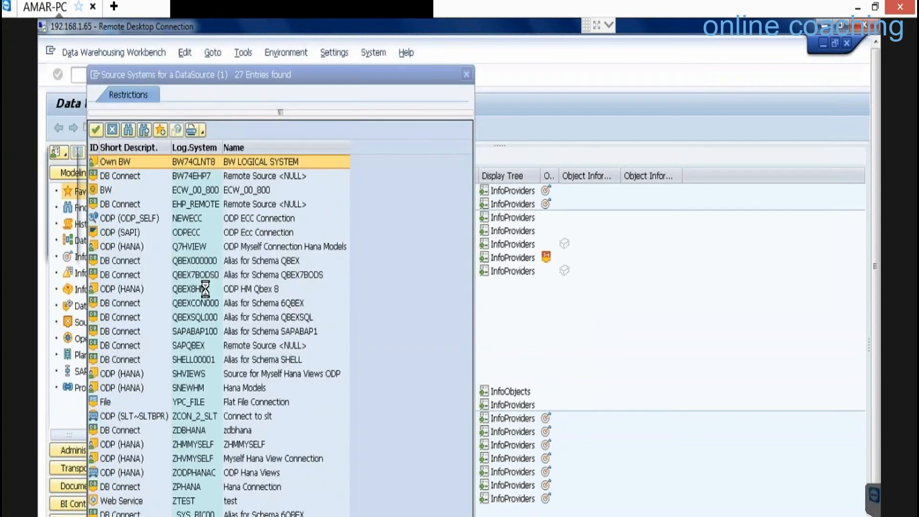
double_click(259, 401)
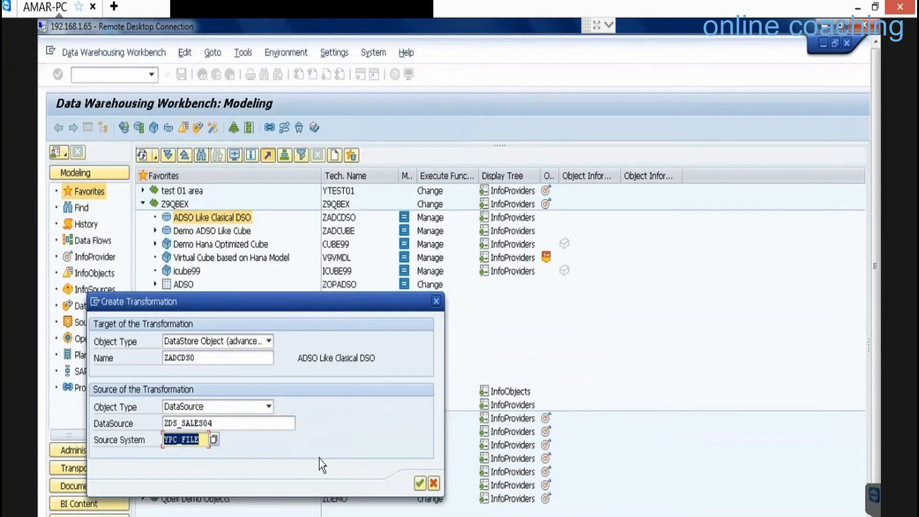
left_click(419, 483)
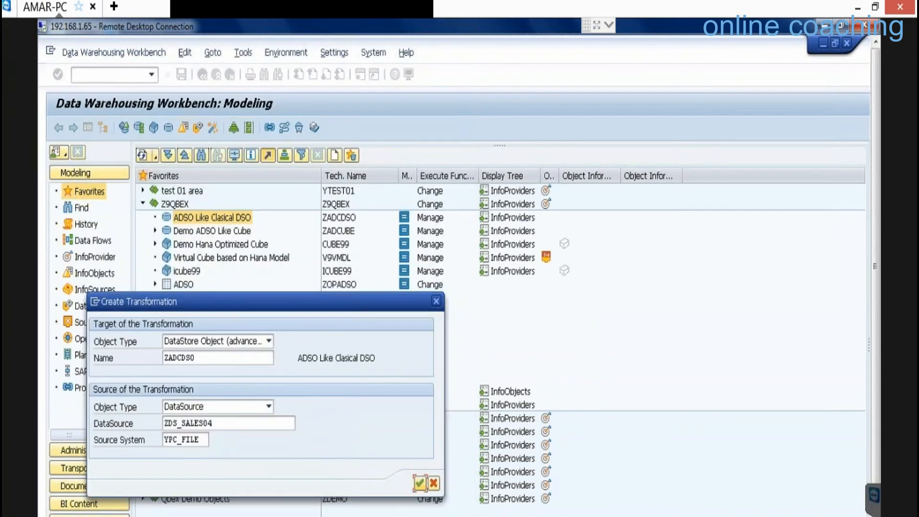
- Map source field YEAR to ZYEAR and set the rule of target field ZIND to the constant Y
left_click(531, 334)
left_click_drag(530, 335, 644, 323)
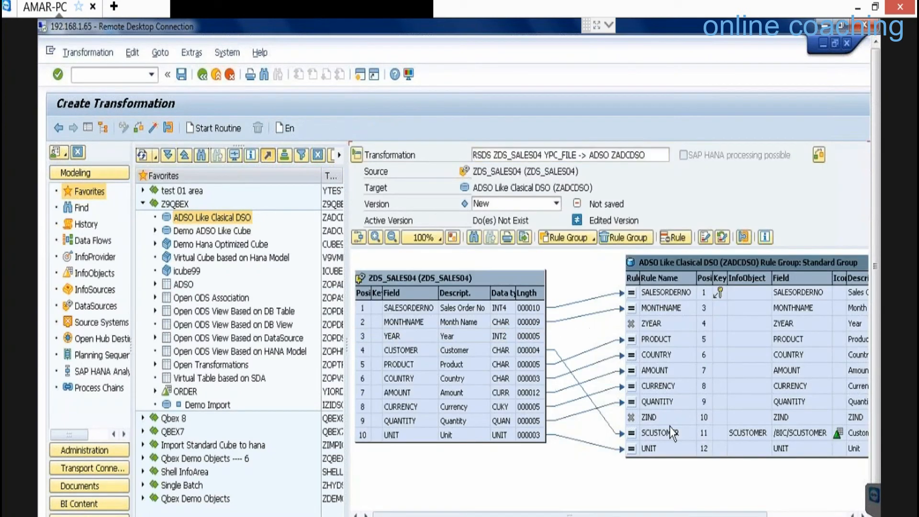
right_click(650, 415)
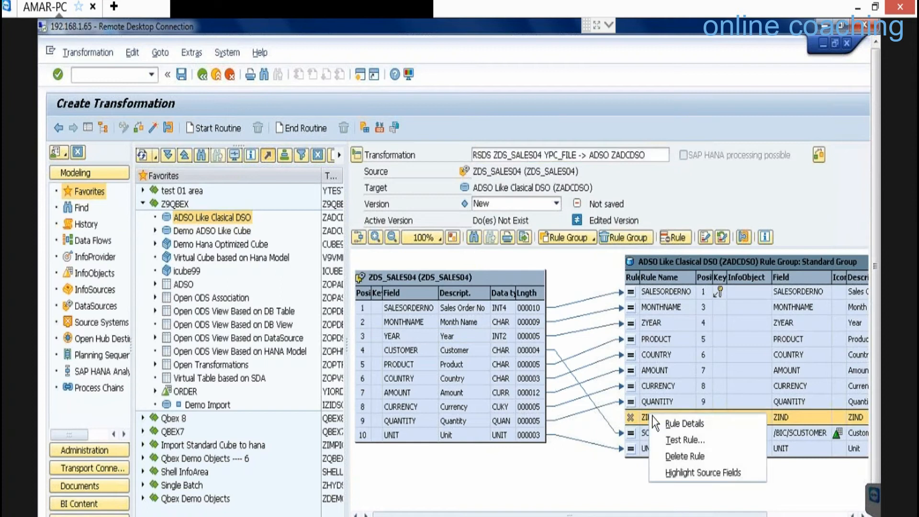
left_click(673, 425)
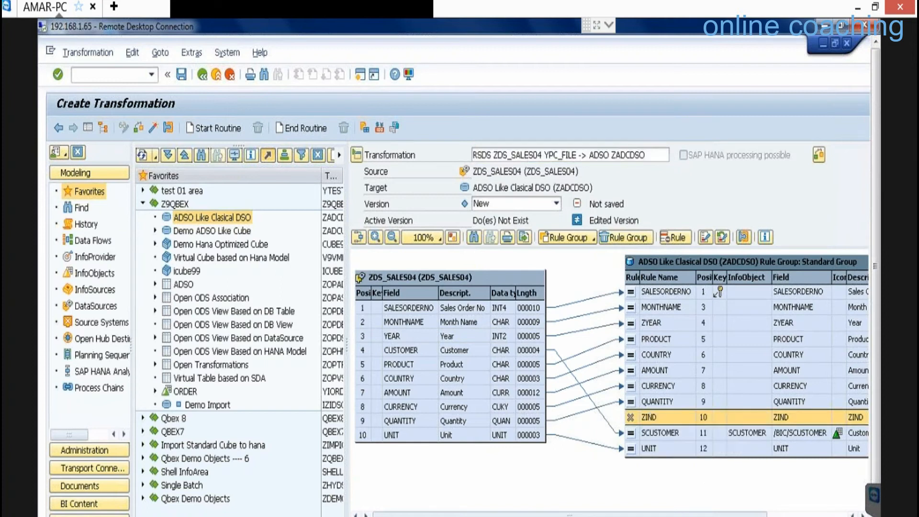
left_click(244, 339)
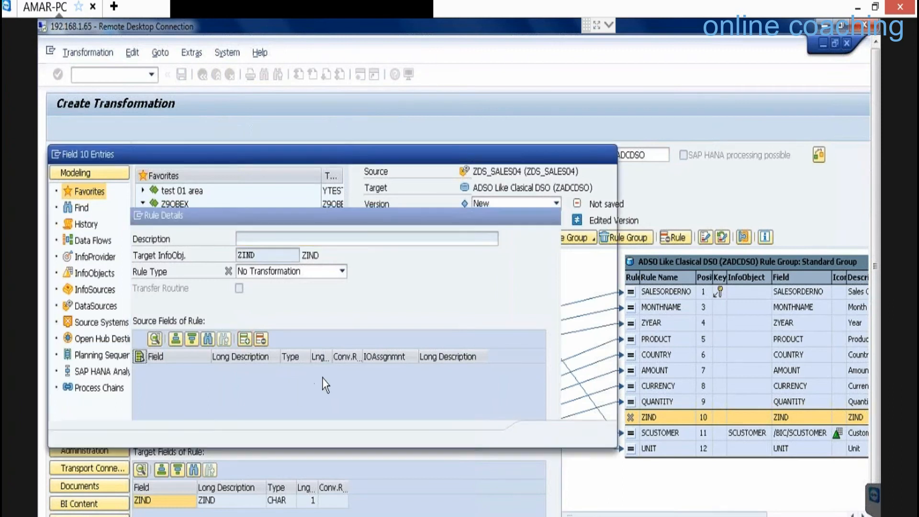
left_click(608, 433)
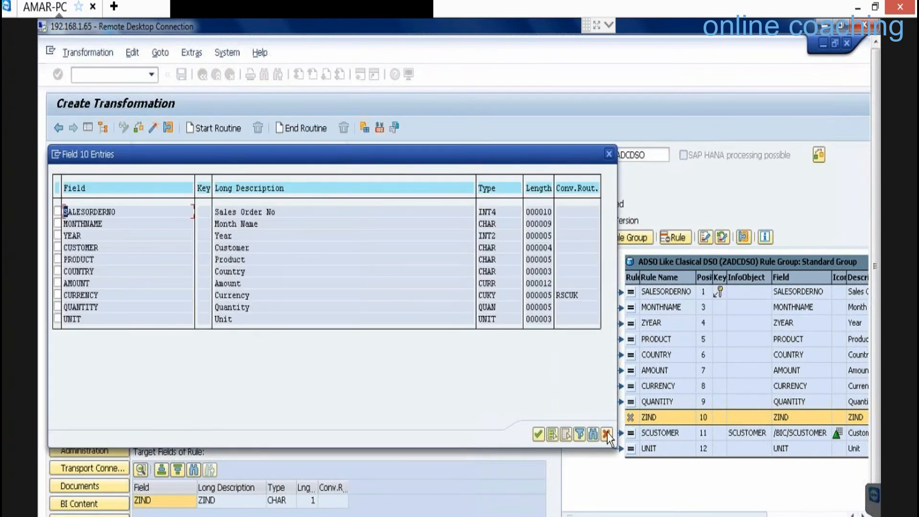
left_click(307, 272)
left_click(243, 296)
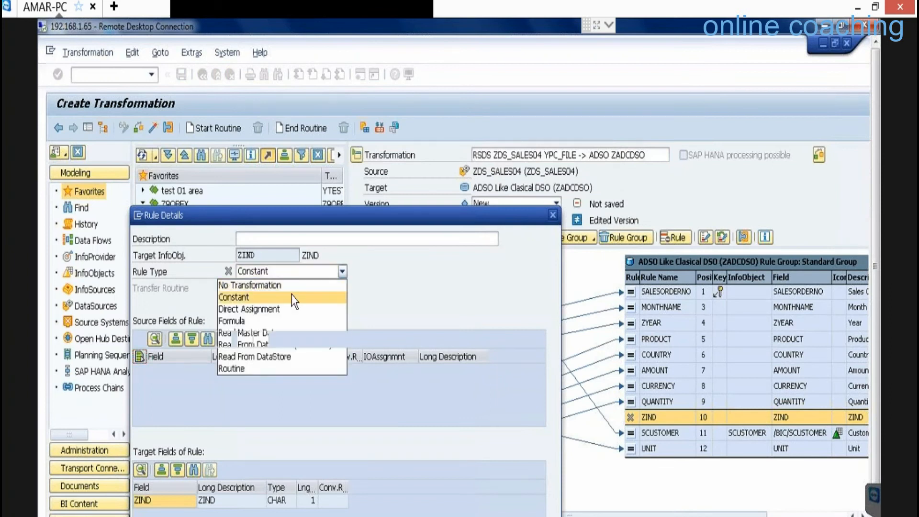
left_click(450, 271)
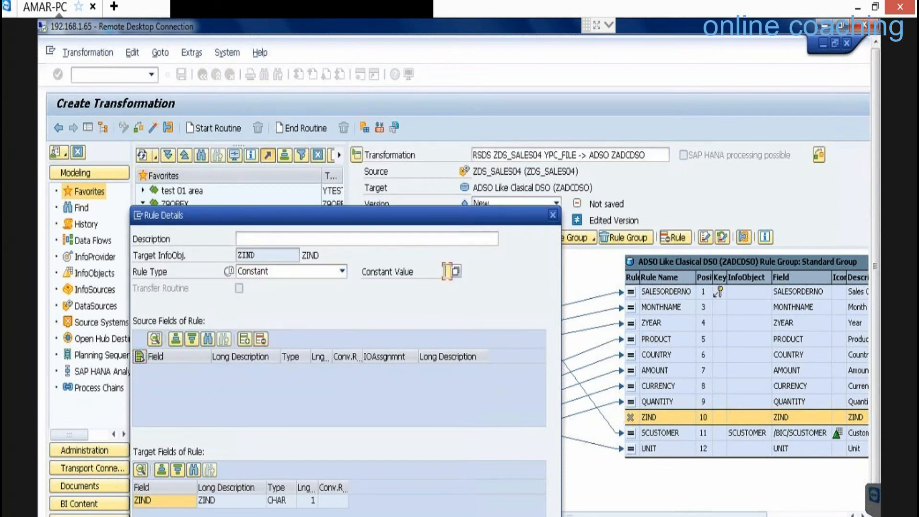
type("Y")
key("Return")
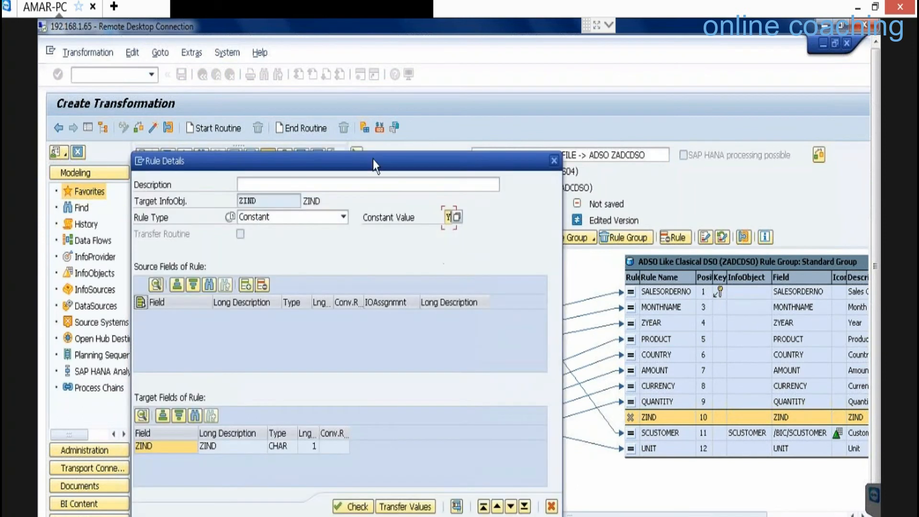
left_click(407, 507)
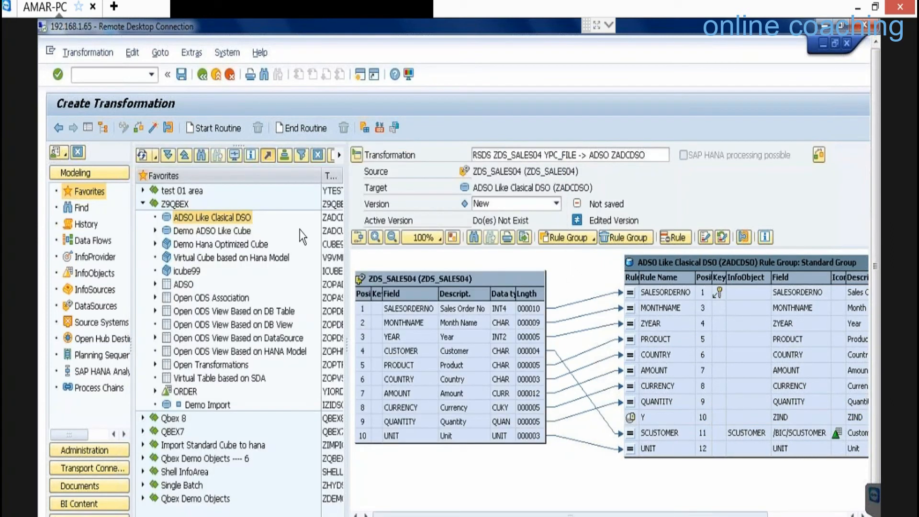
- Activate the transformation from ZDS_SALES04 to ZADCDSO and return to the Modeling overview
left_click(153, 128)
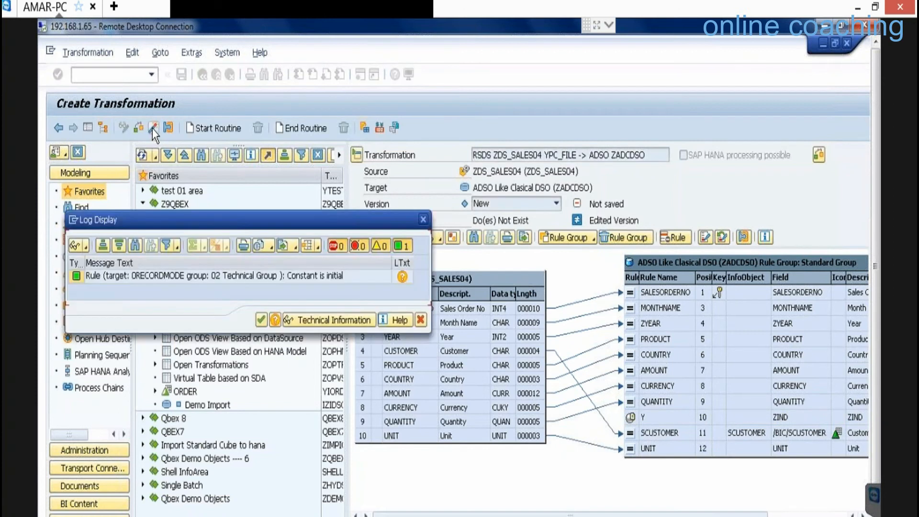
left_click(261, 320)
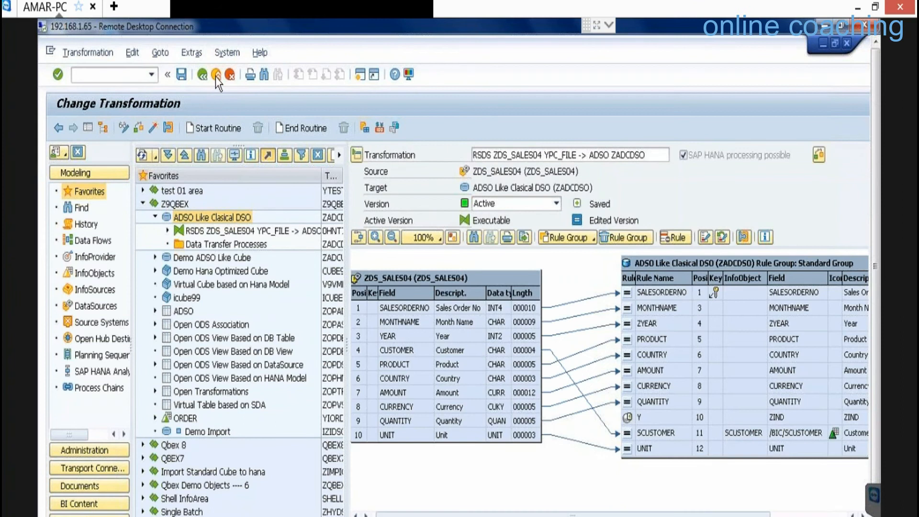
left_click(215, 75)
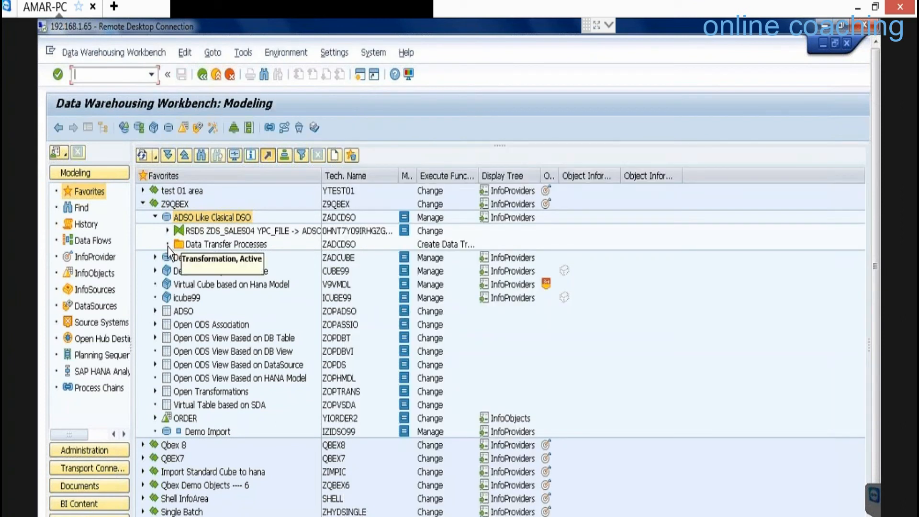
- Create a data transfer process from ZDS_SALES04 / YPC_FILE to ZADCDSO with the default settings and activate it
left_click(217, 246)
right_click(220, 248)
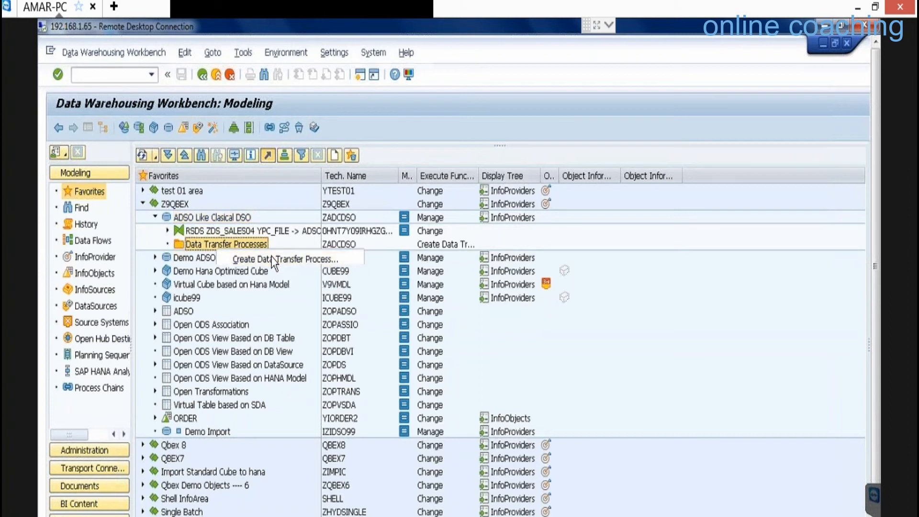
left_click(273, 259)
key("Return")
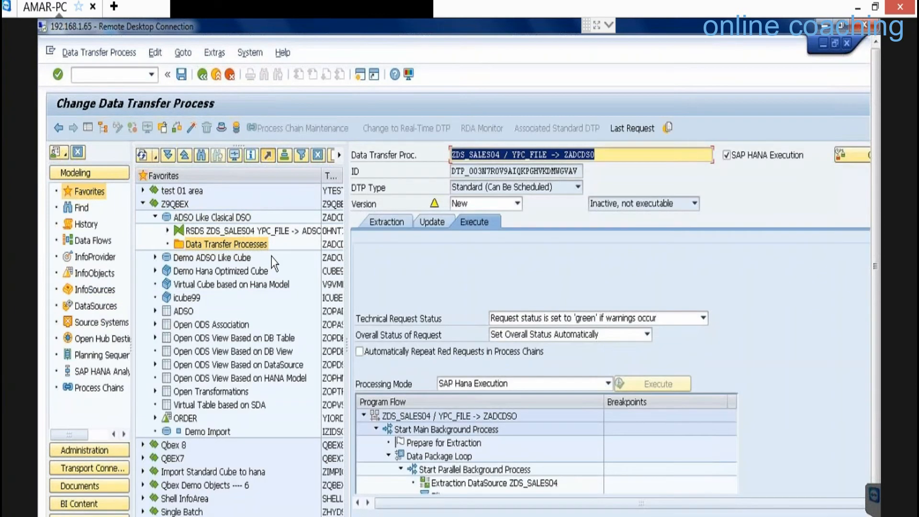
left_click(191, 127)
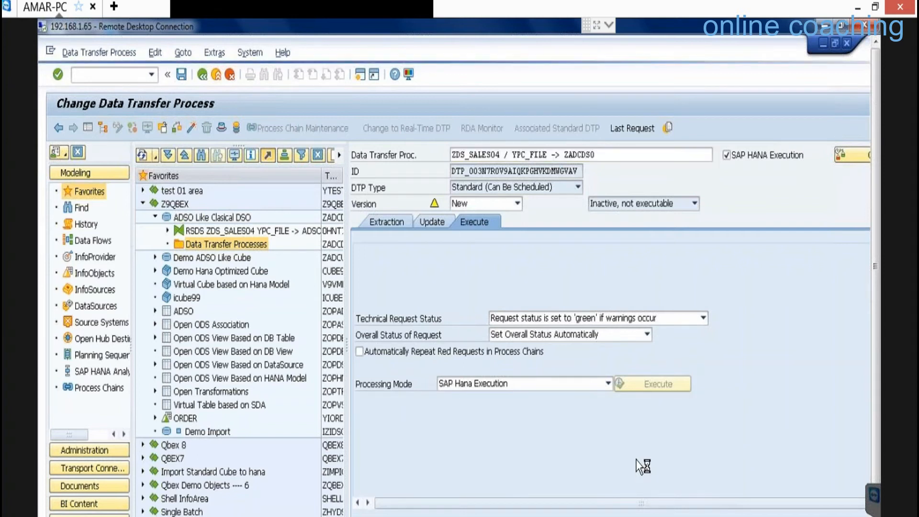
- Execute the data transfer process and examine the processing messages of Data Package 1 in its request monitor
left_click(641, 378)
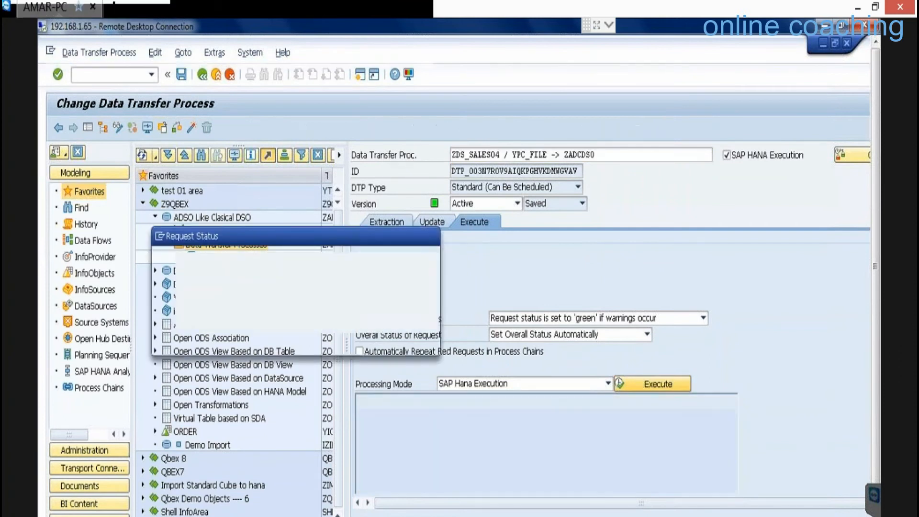
left_click(204, 341)
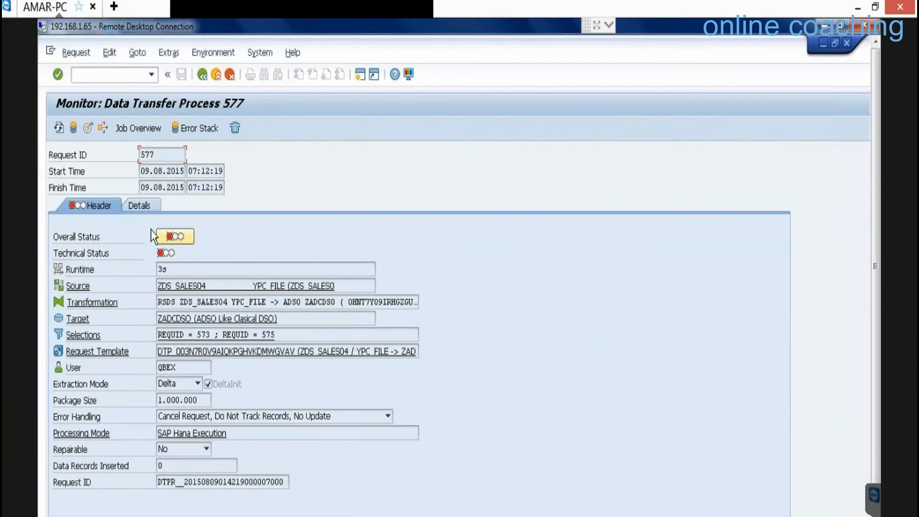
left_click(148, 202)
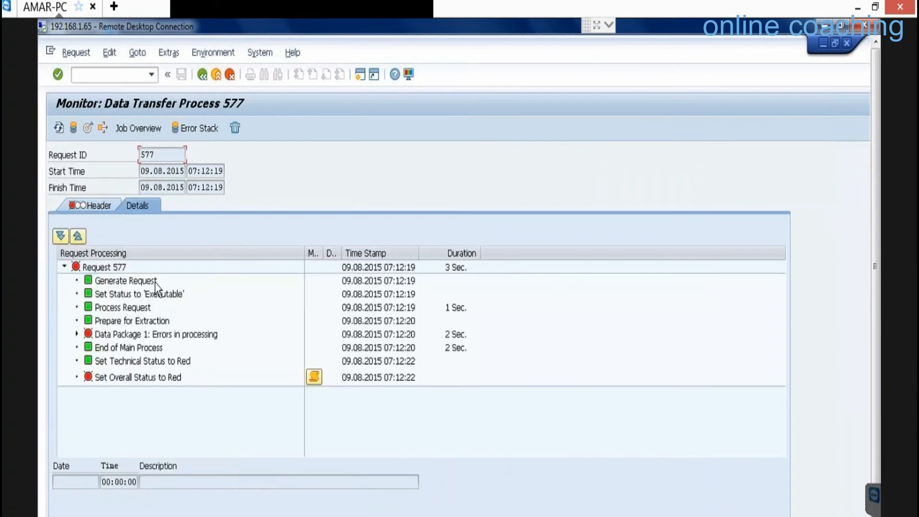
left_click(77, 335)
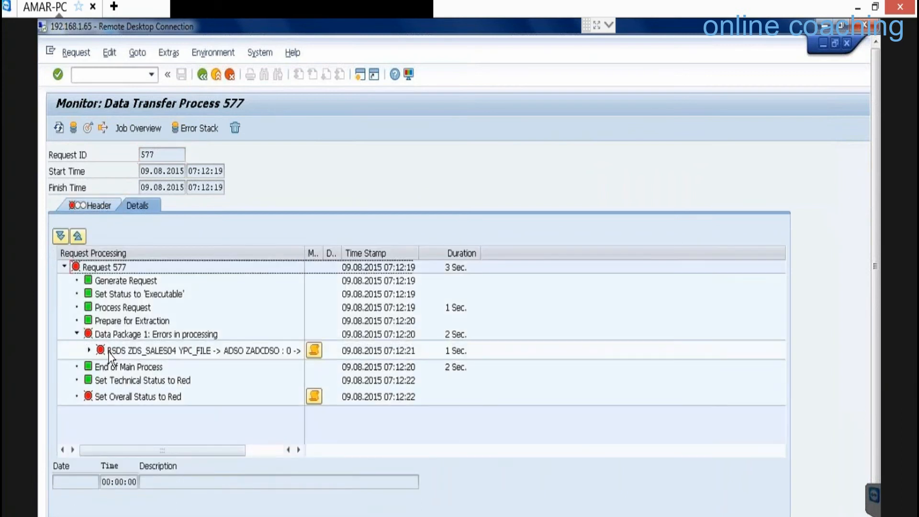
left_click(88, 351)
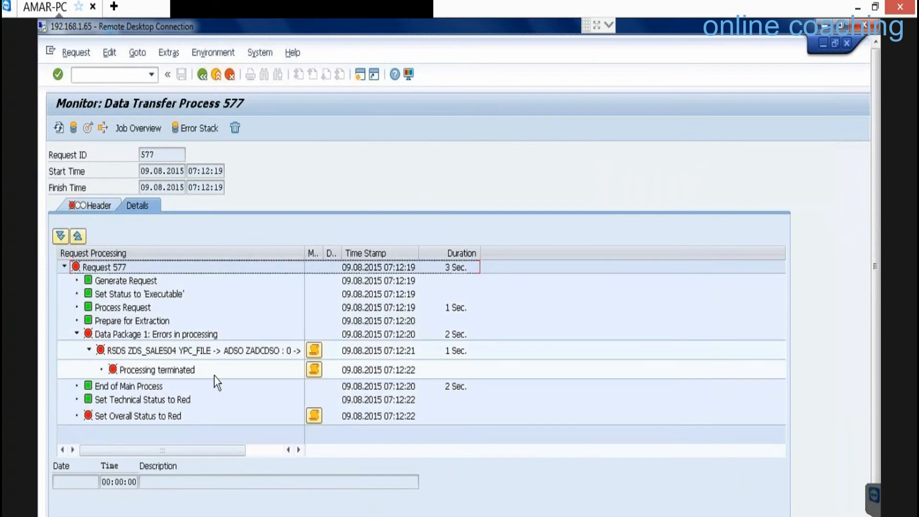
left_click(317, 371)
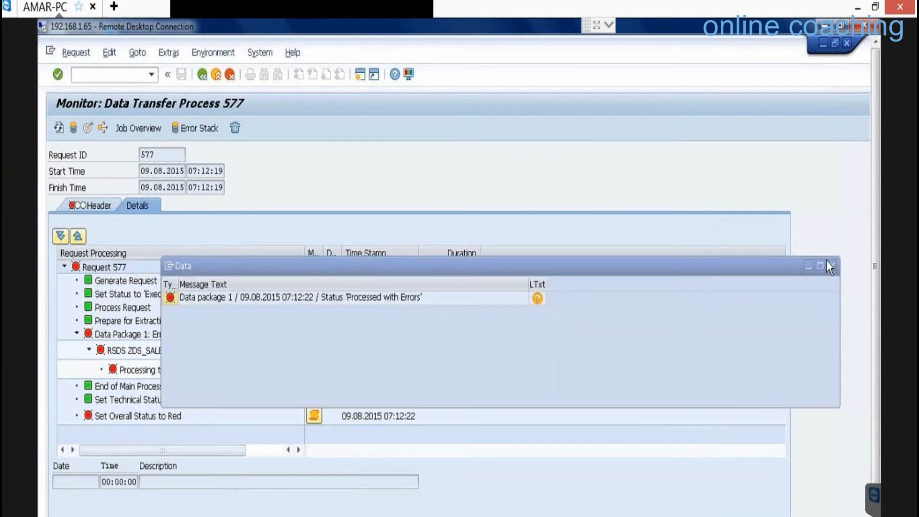
key("Escape")
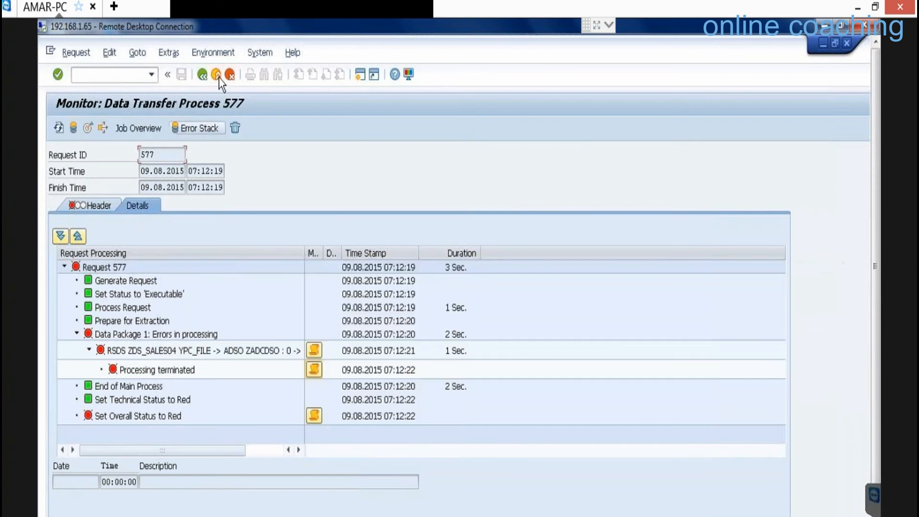
left_click(218, 76)
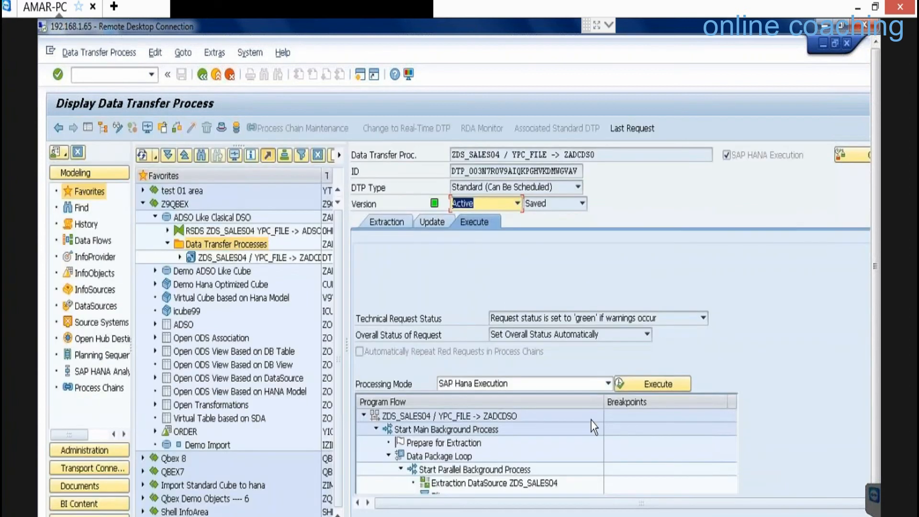
- Delete the previous red request, execute the data transfer process again with SAP Hana Execution, and display the request monitor
left_click(608, 384)
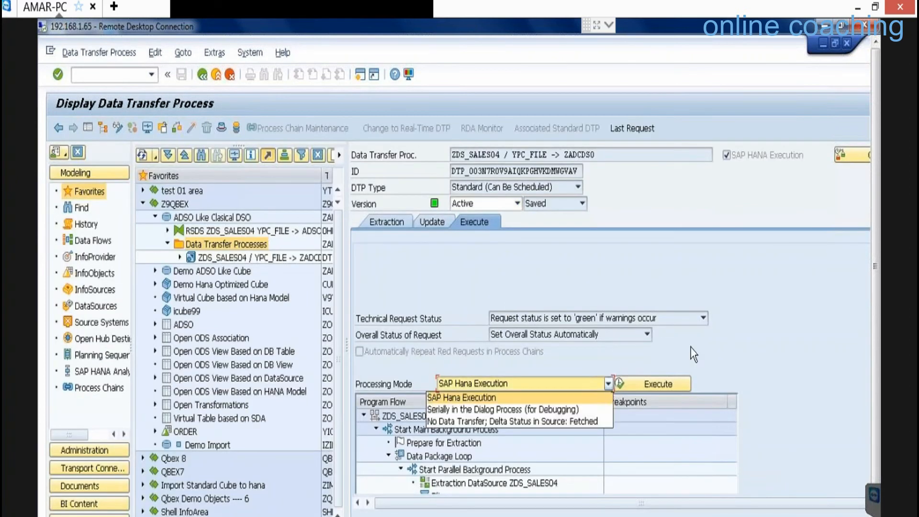
left_click(680, 373)
left_click(669, 384)
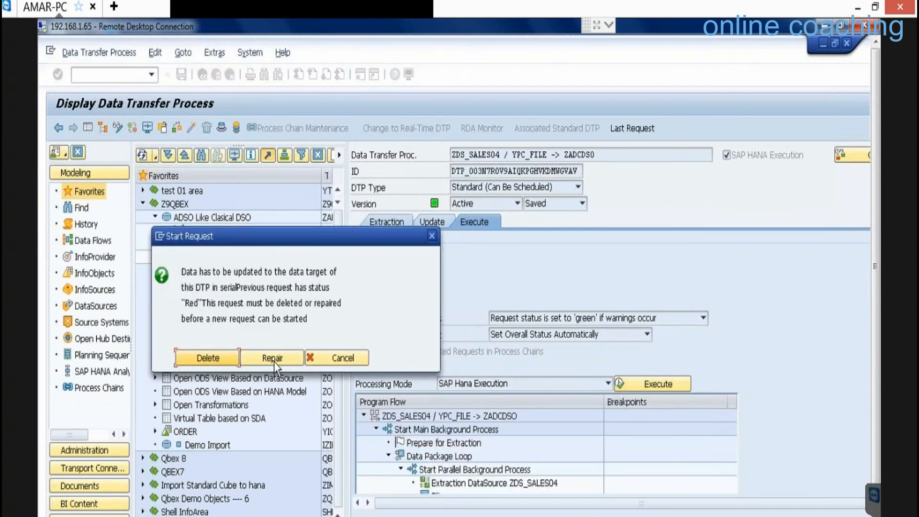
left_click(214, 358)
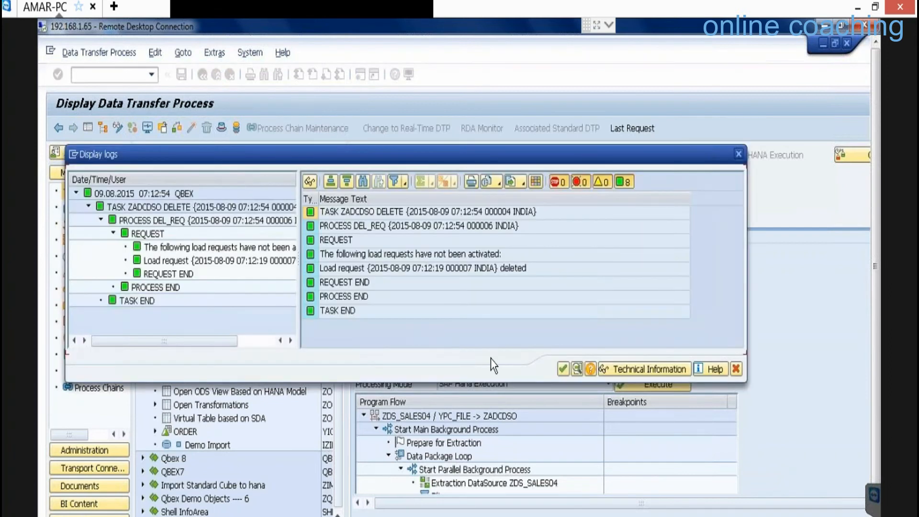
left_click(563, 369)
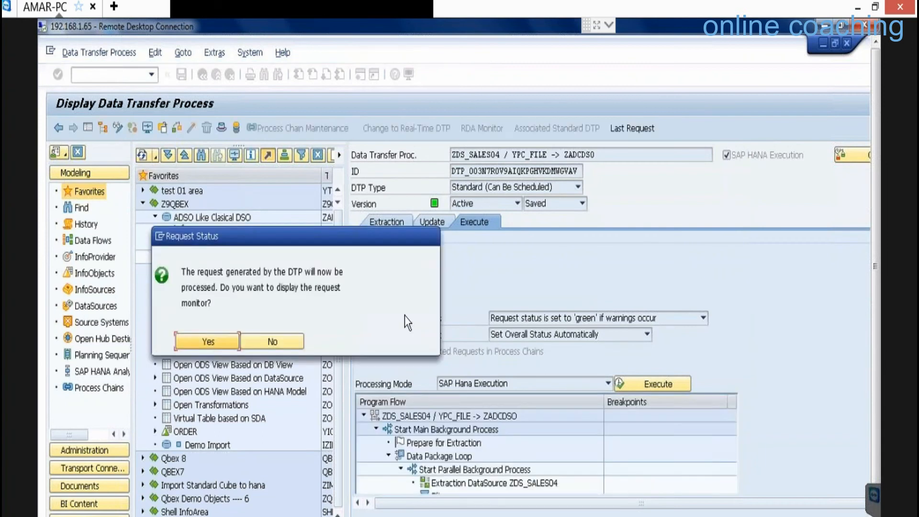
left_click(219, 343)
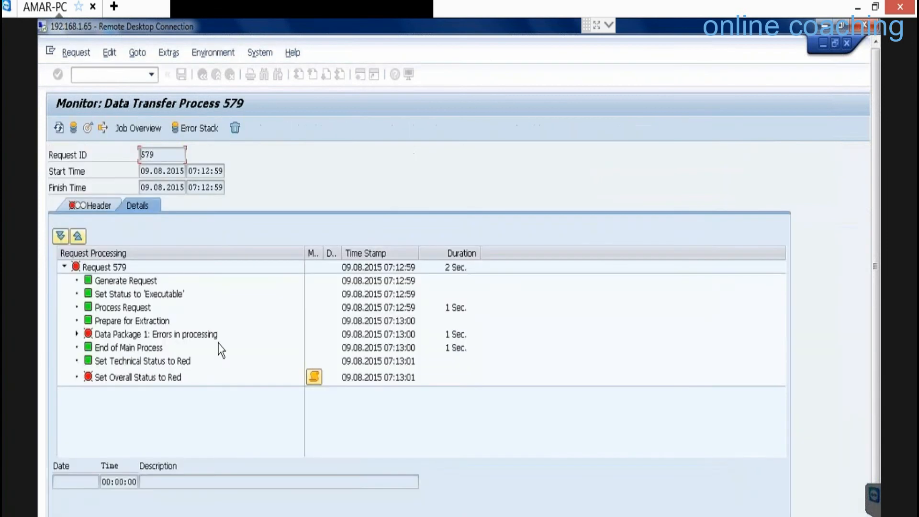
- Examine Data Package 1 of the new request, then display the transformation from ZDS_SALES04 to ZADCDSO
left_click(77, 334)
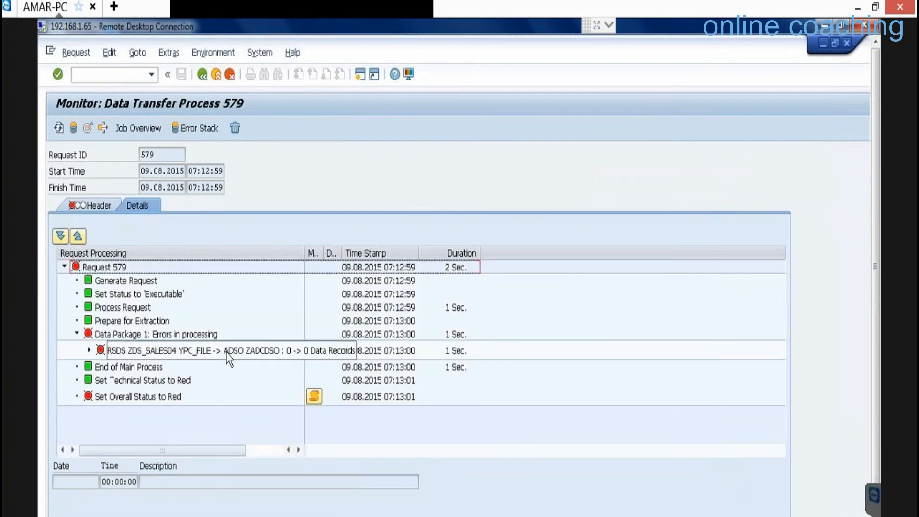
left_click(216, 75)
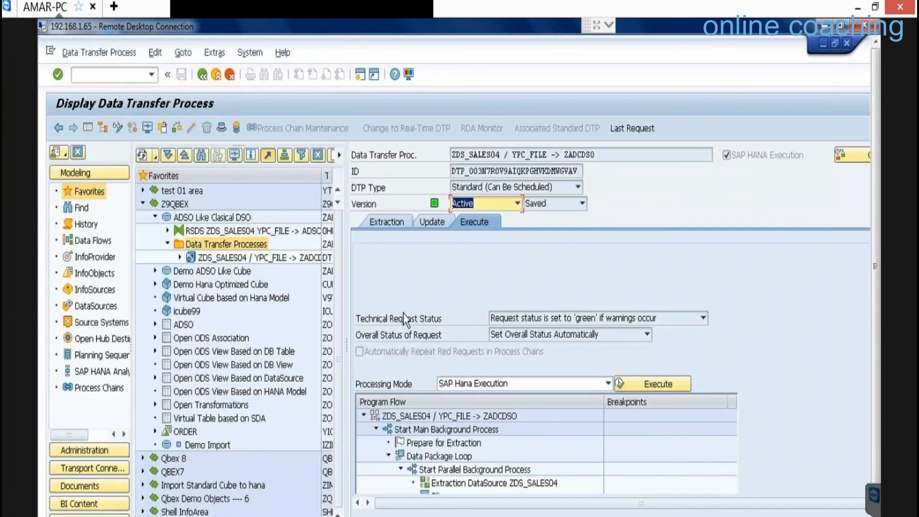
left_click(217, 75)
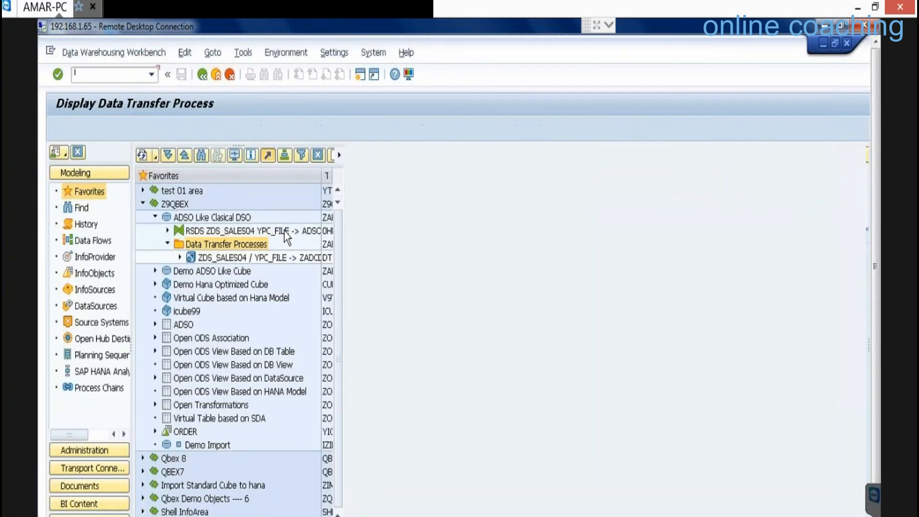
double_click(284, 231)
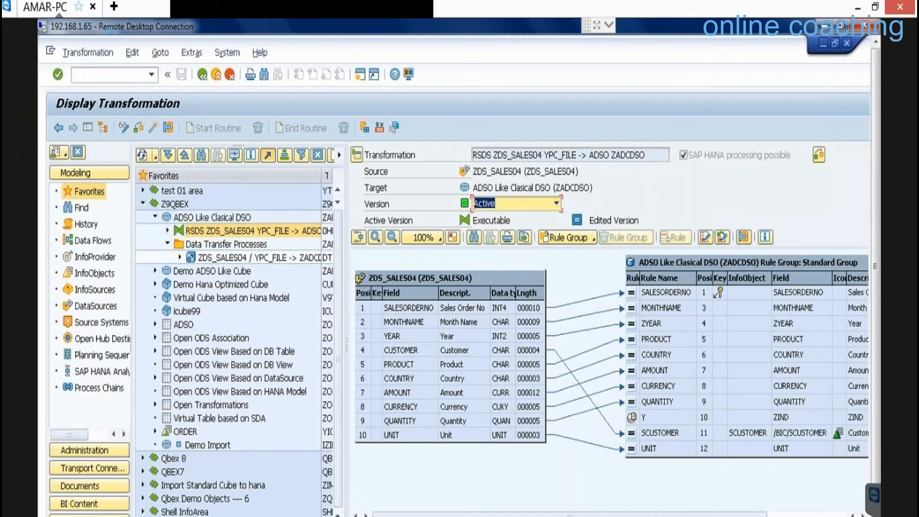
- Restart the workbench with /NRSA1 and reopen the data transfer process of ADSO Like Clasical DSO in InfoArea Z9QBEX
left_click(112, 81)
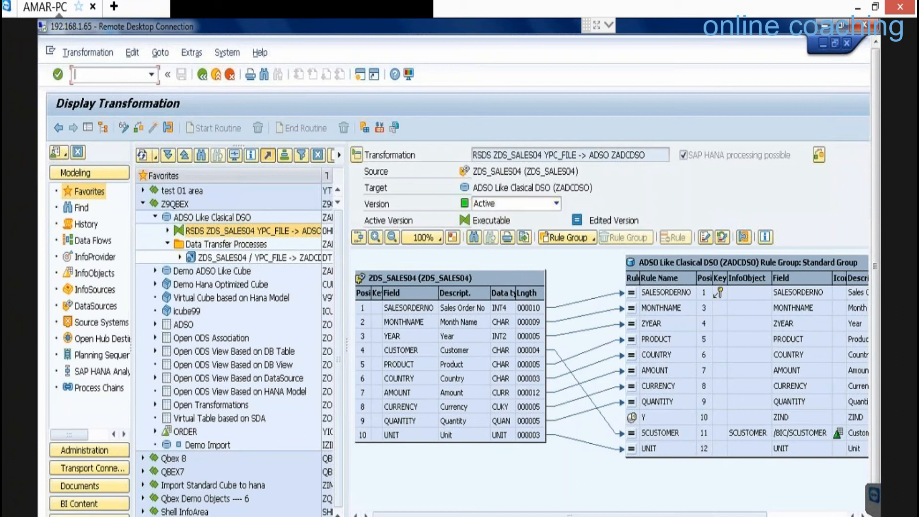
type("/NRSA1")
key("Return")
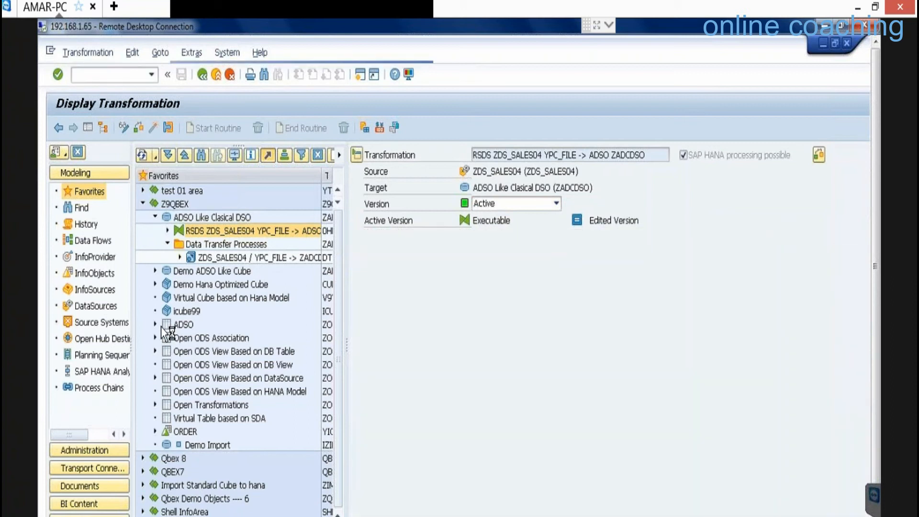
left_click(143, 204)
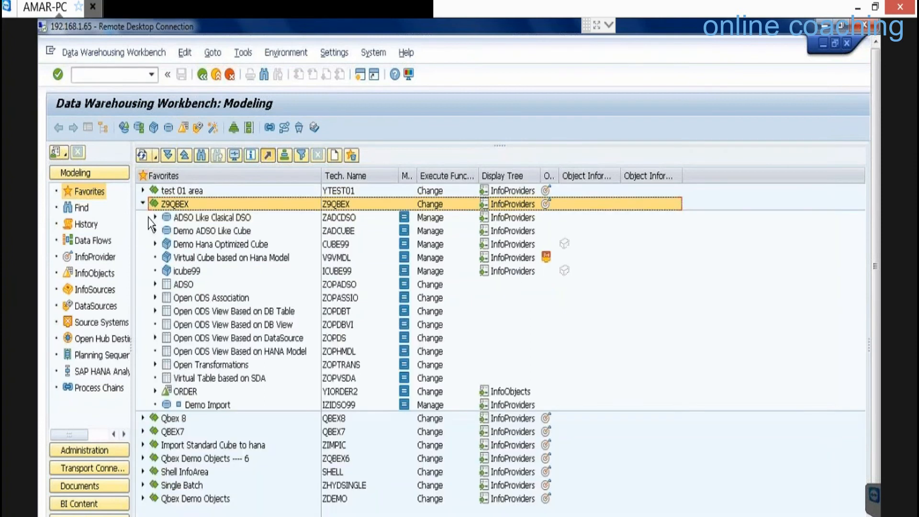
left_click(155, 218)
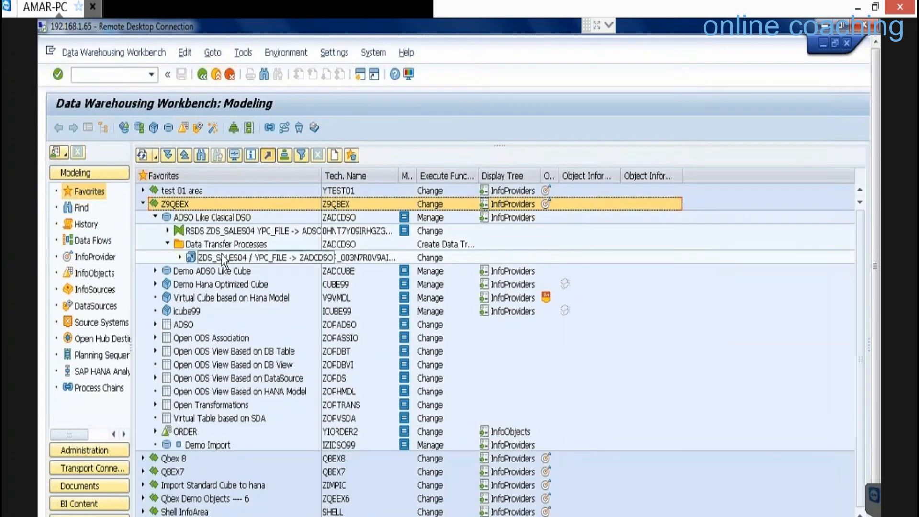
double_click(220, 257)
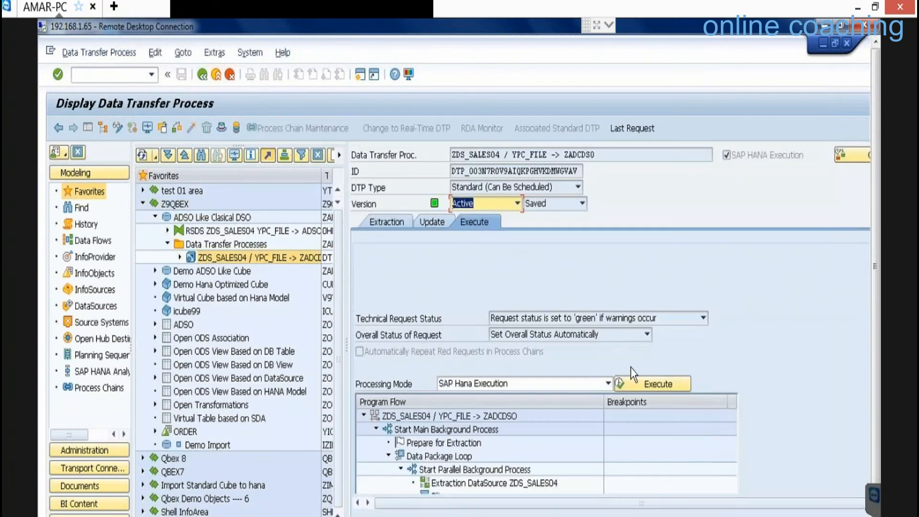
- Re-execute the reopened data transfer process, deleting its red request, and check Data Package 1 in the refreshed request monitor
left_click(641, 386)
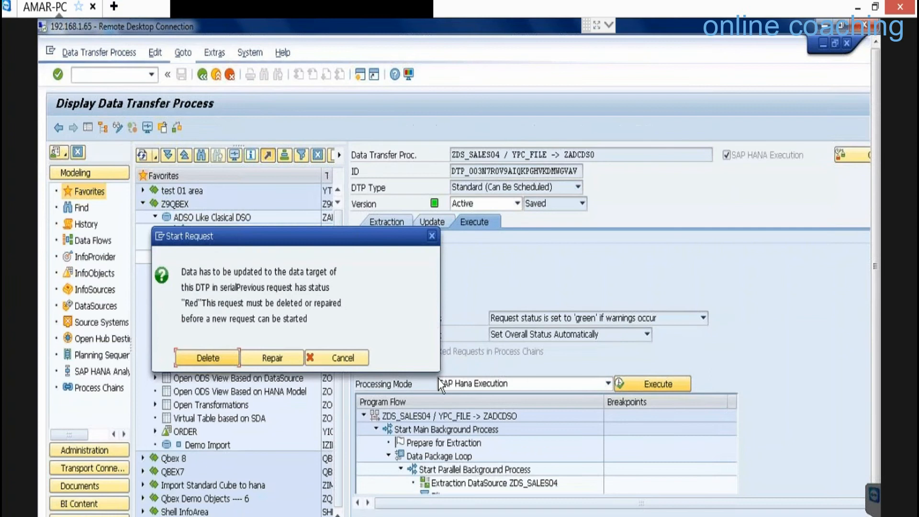
left_click(219, 358)
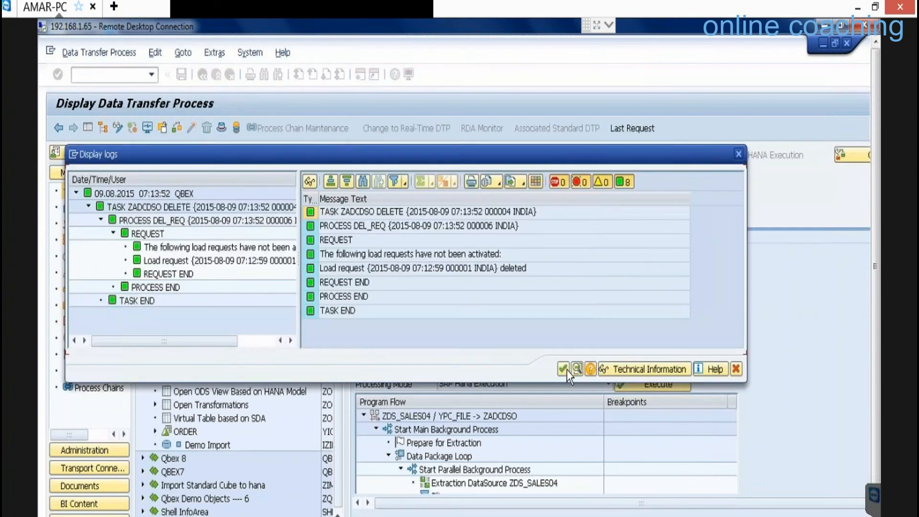
left_click(563, 368)
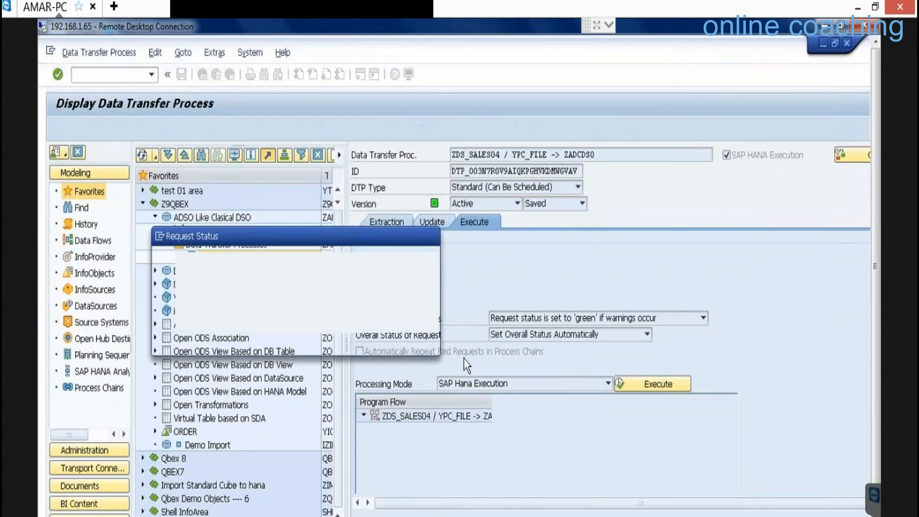
left_click(223, 339)
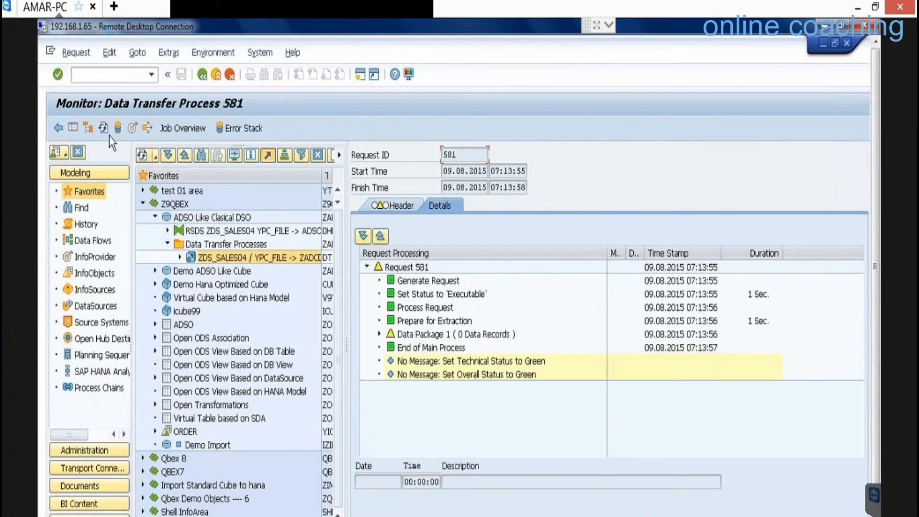
left_click(104, 127)
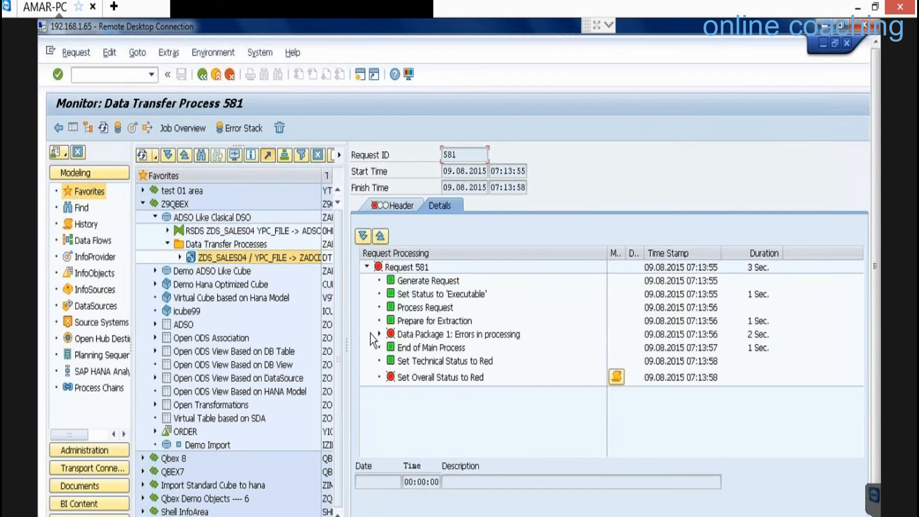
left_click(379, 334)
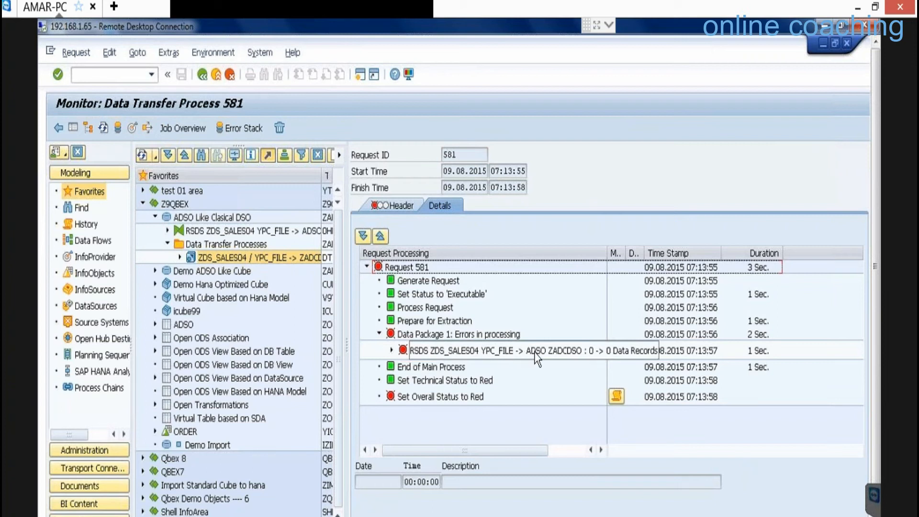
- Open the transformation from ZDS_SALES04 to ZADCDSO for change and test the SCUSTOMER rule with a purely numeric customer code
right_click(242, 232)
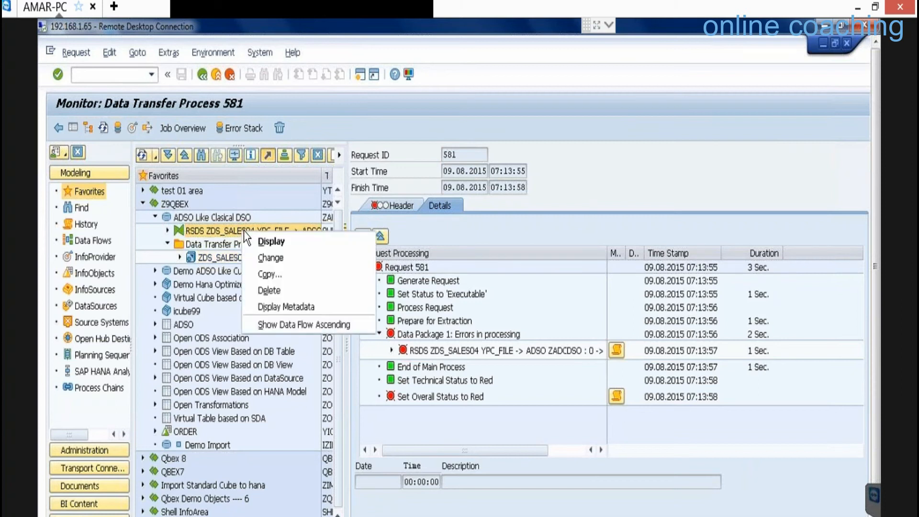
left_click(270, 259)
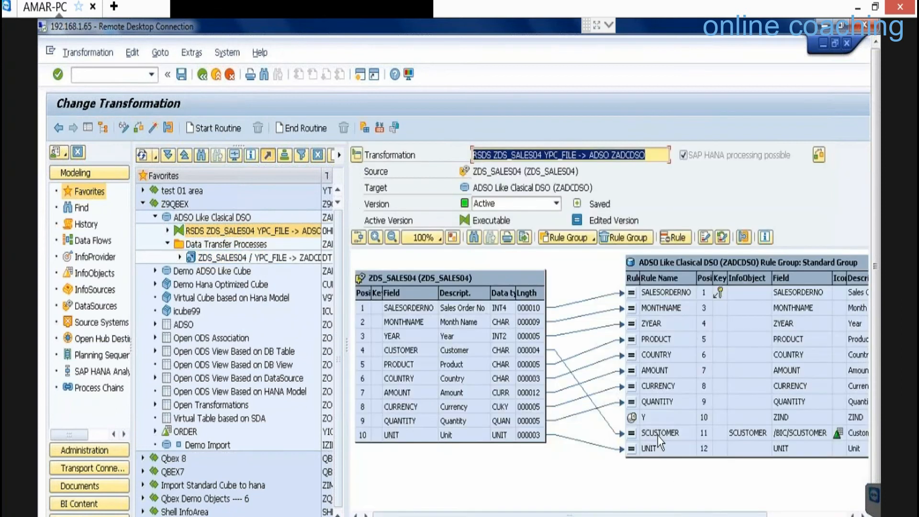
left_click(658, 436)
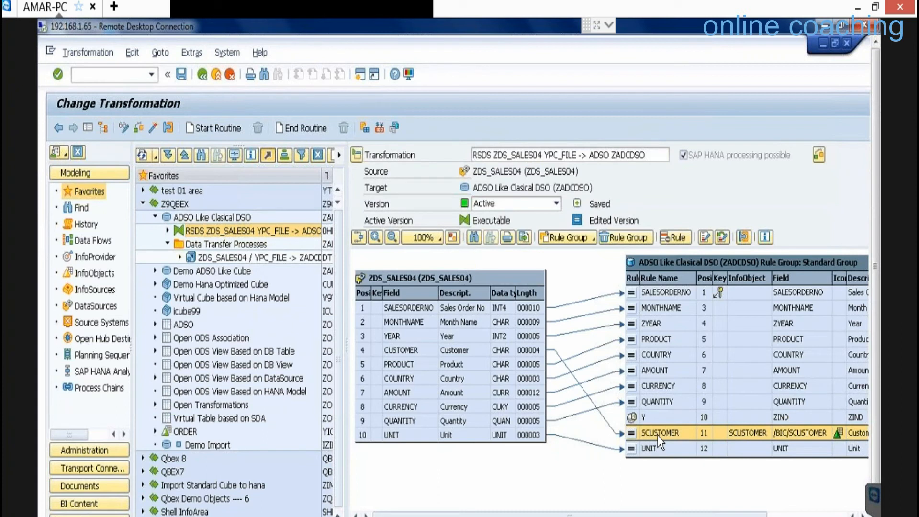
right_click(659, 438)
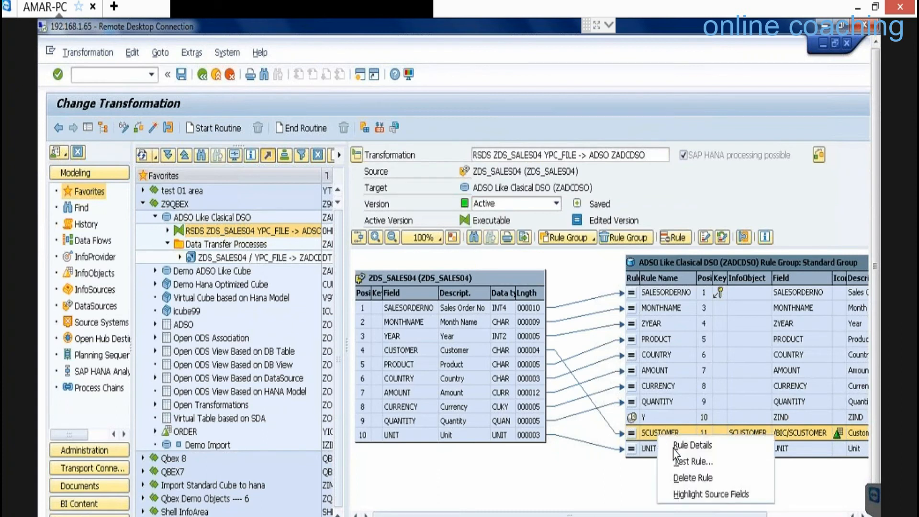
left_click(697, 463)
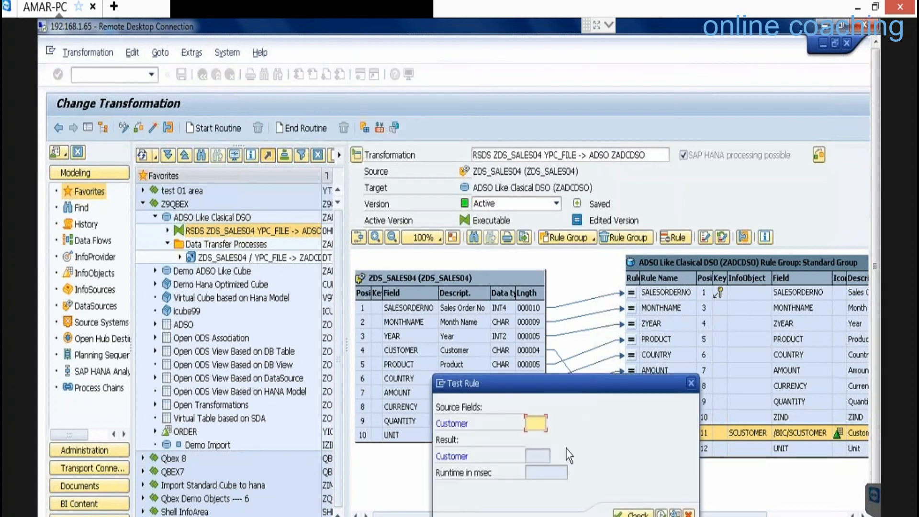
type("c")
key("BackSpace")
key("BackSpace")
key("BackSpace")
key("BackSpace")
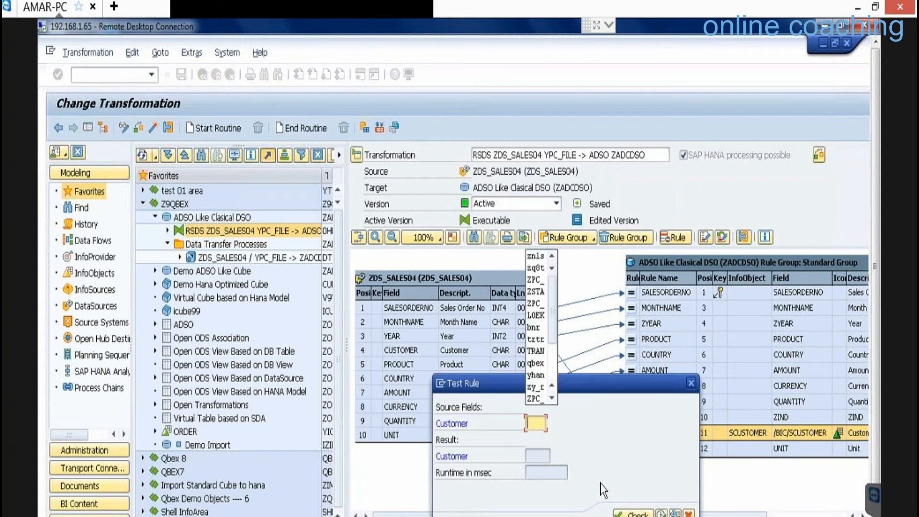
type("1000")
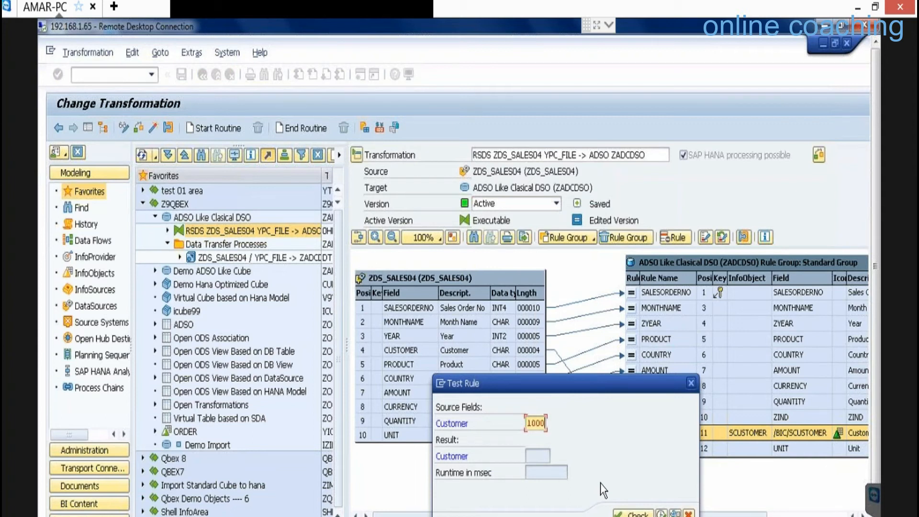
left_click(661, 515)
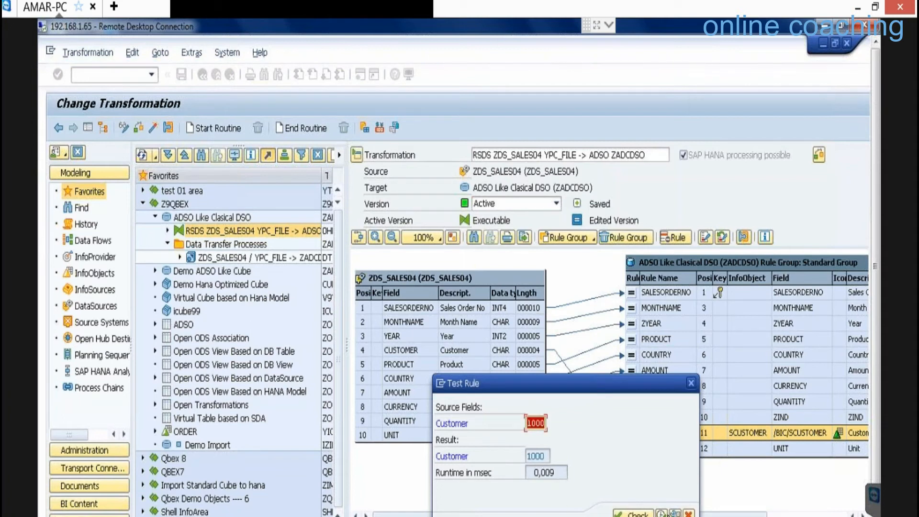
- Test the SCUSTOMER rule again with a customer code starting with C, and close the rule test
type("C100")
left_click(661, 513)
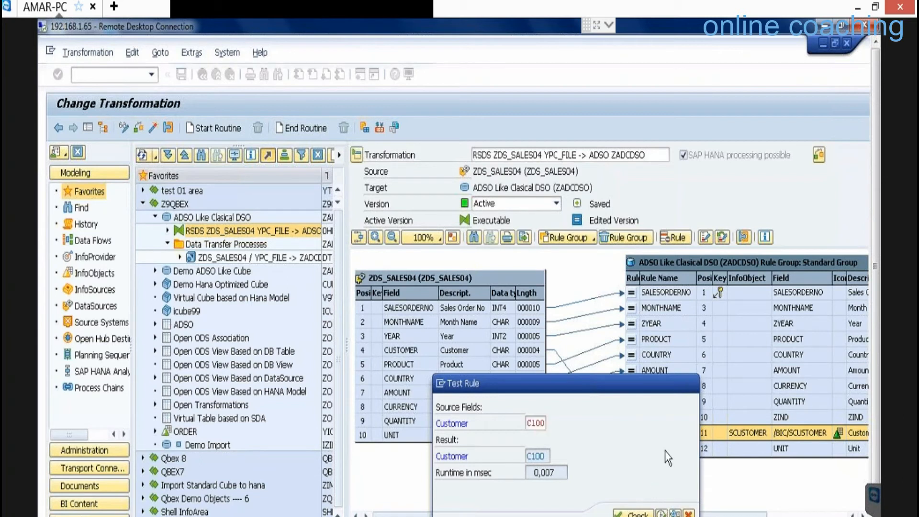
key("Escape")
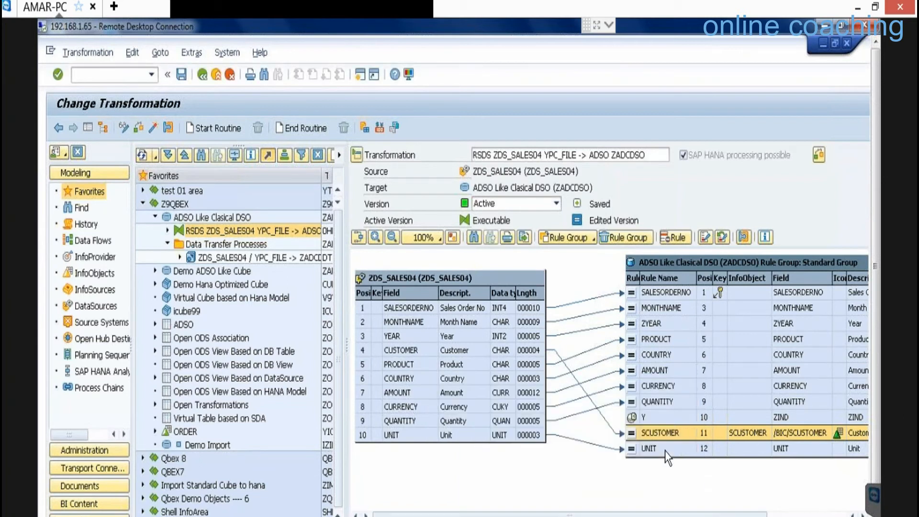
- Delete the rule for target field ZYEAR and try to activate the transformation
left_click(642, 324)
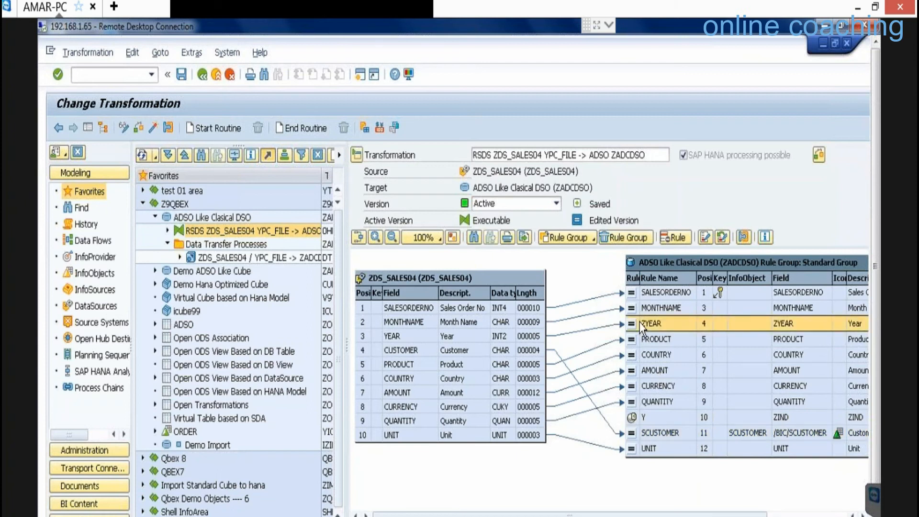
right_click(641, 324)
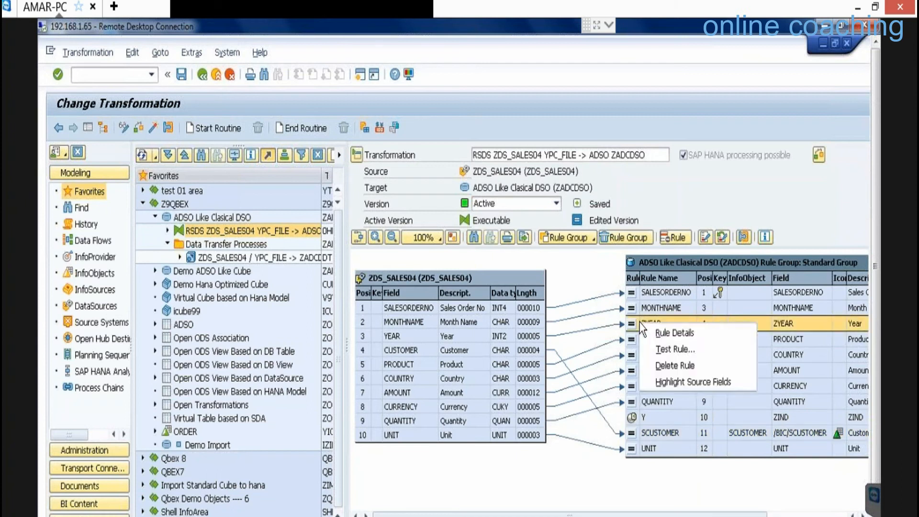
left_click(679, 367)
left_click(220, 327)
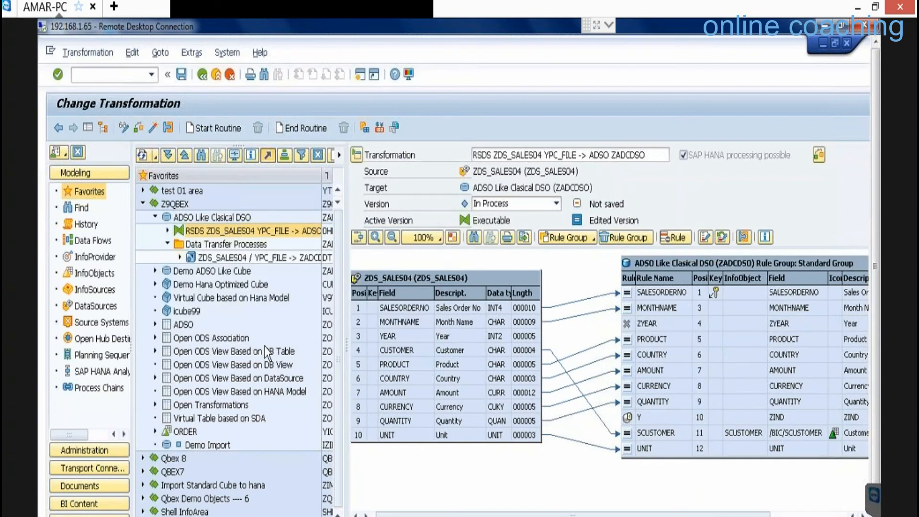
left_click(152, 127)
- Try changing the SALESORDERNO rule's type from its rule details to Formula
right_click(630, 294)
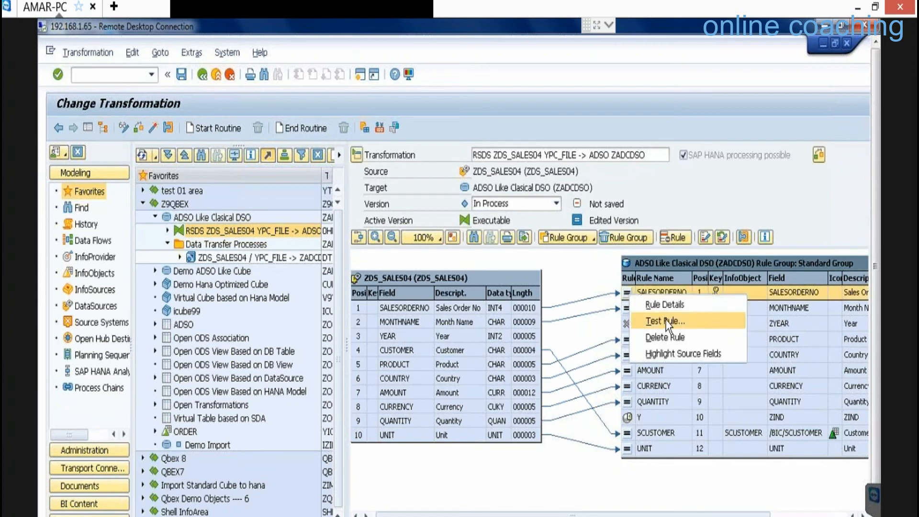
left_click(669, 306)
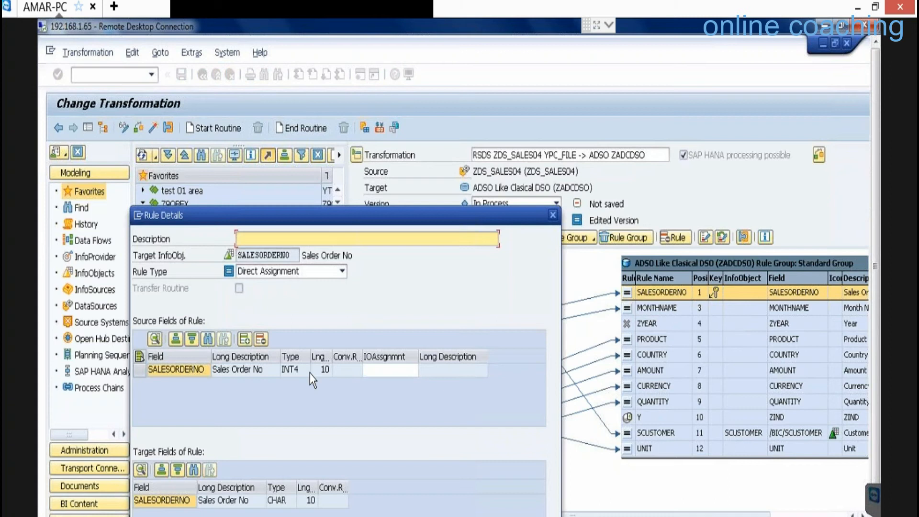
left_click(341, 271)
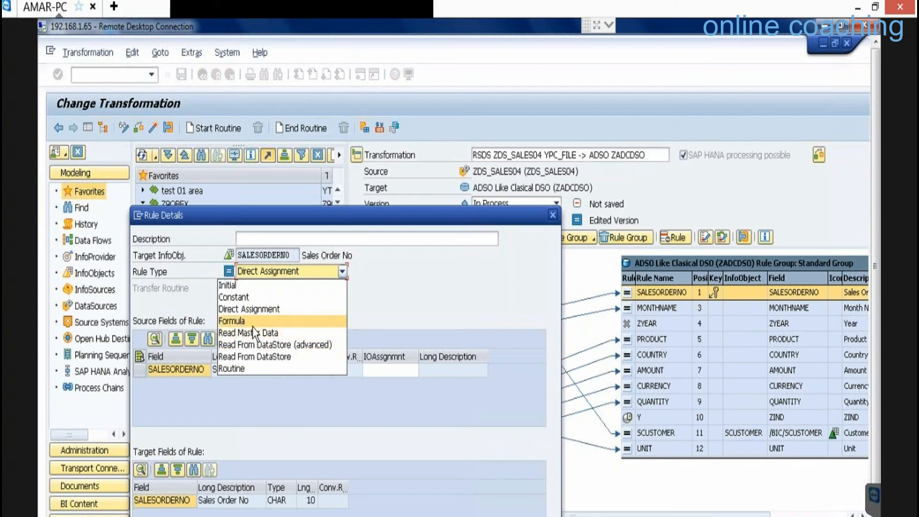
left_click(277, 320)
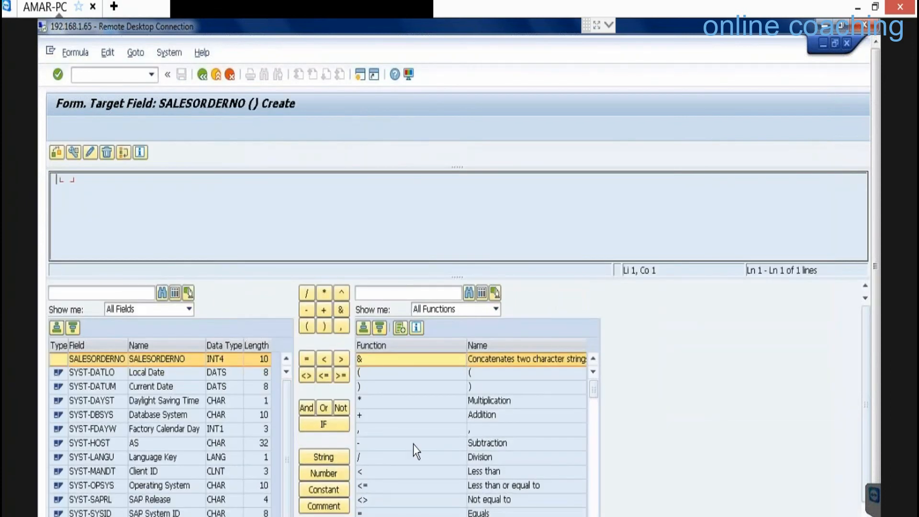
- Look through the complete list of formula functions for SALESORDERNO, then leave the formula editor and close the rule details without keeping a formula
left_click(412, 443)
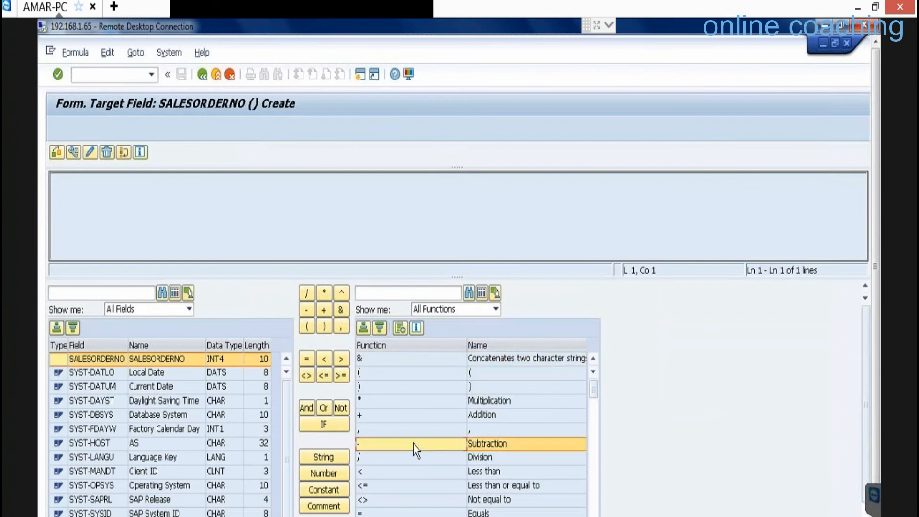
scroll(599, 476, "down", 5)
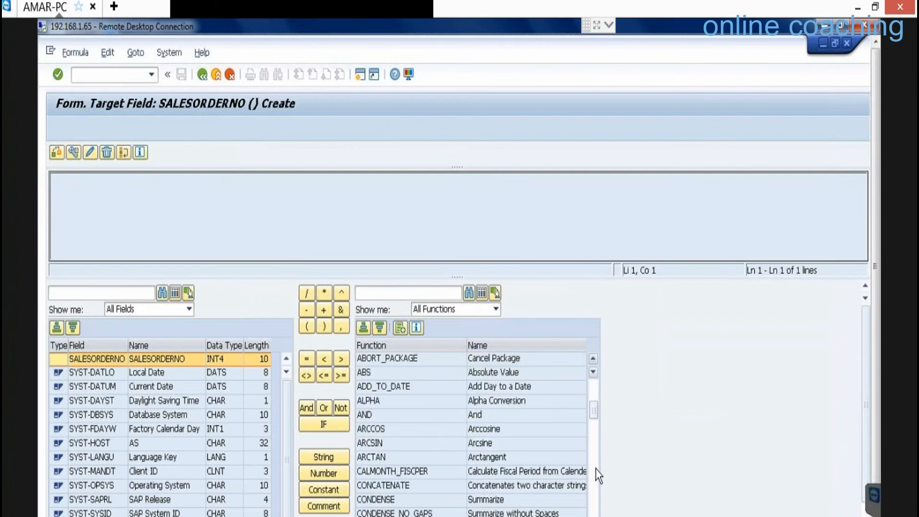
scroll(598, 475, "down", 5)
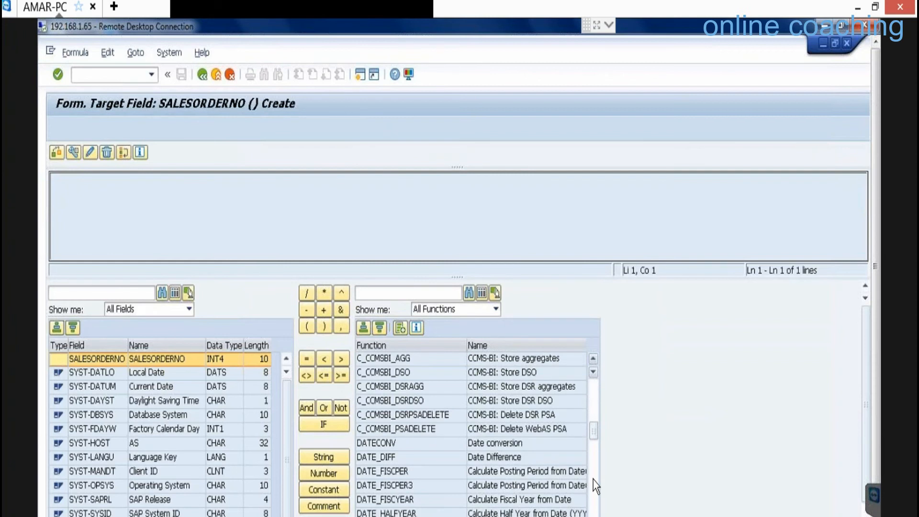
scroll(593, 479, "down", 4)
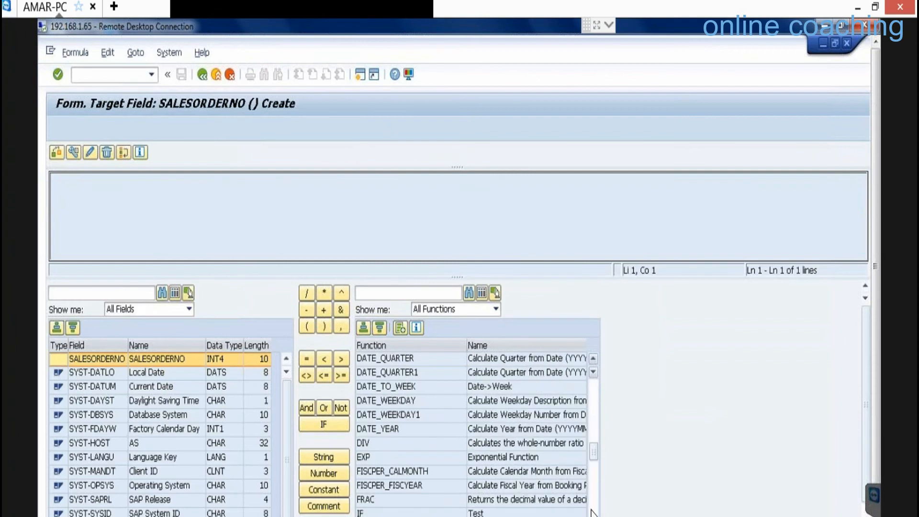
scroll(594, 512, "down", 5)
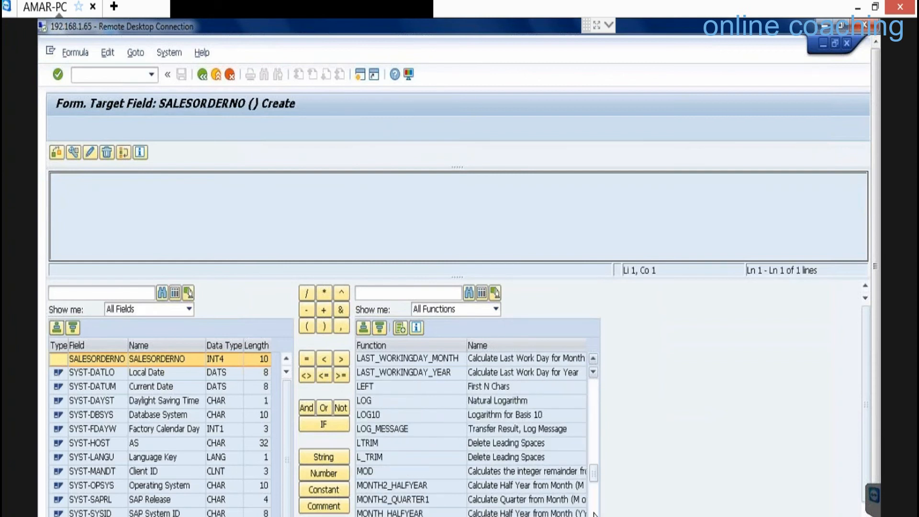
scroll(594, 513, "down", 4)
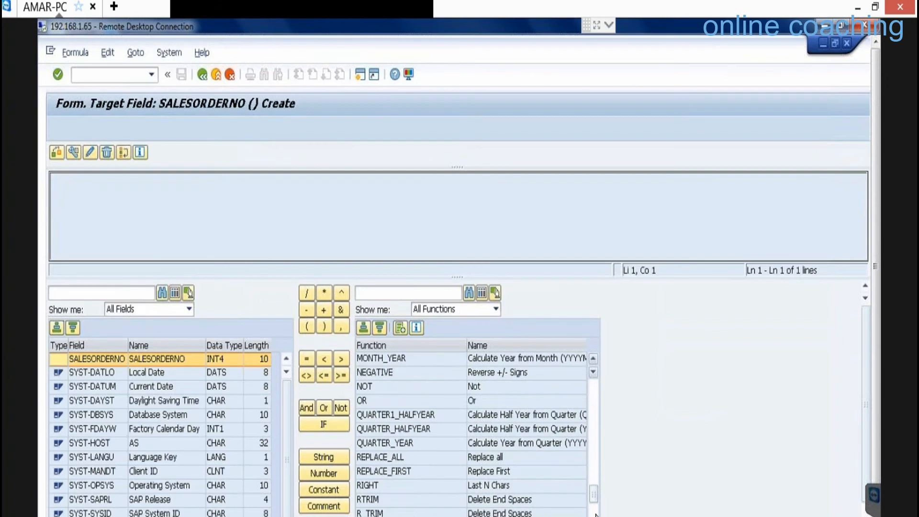
scroll(596, 515, "down", 4)
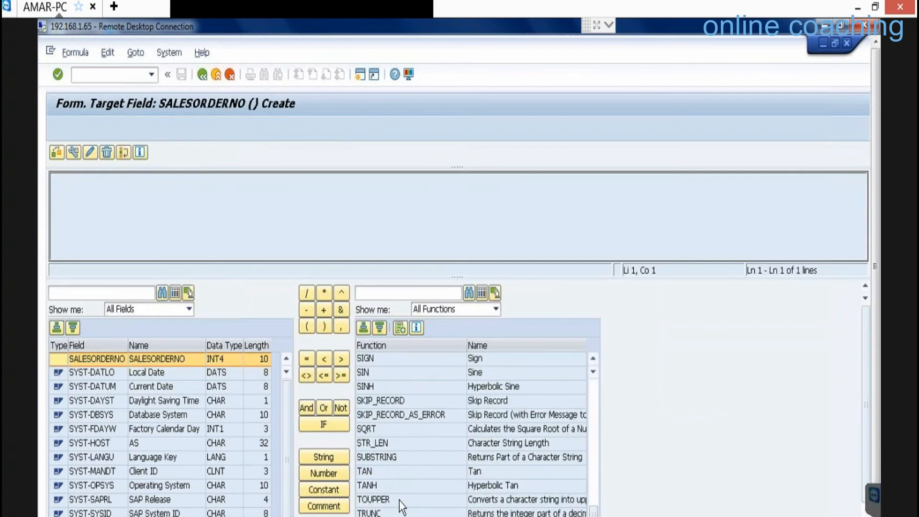
left_click_drag(592, 513, 593, 371)
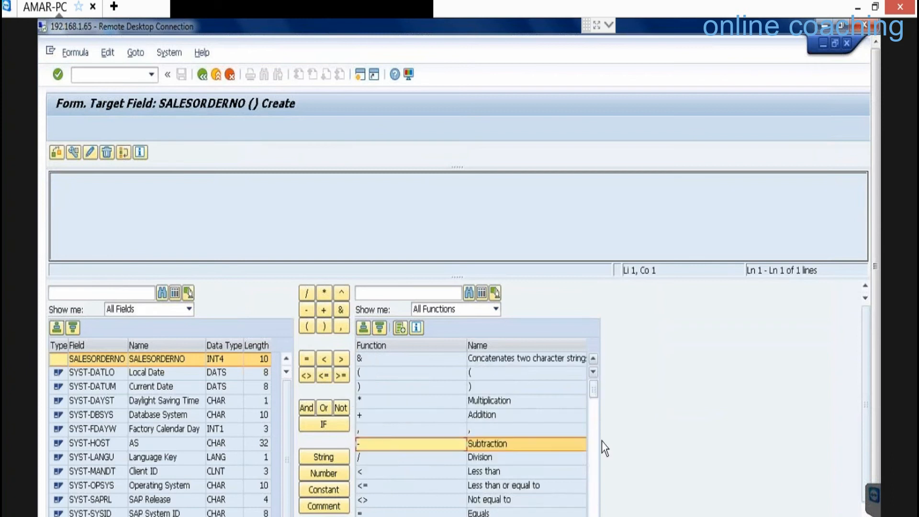
scroll(597, 489, "down", 5)
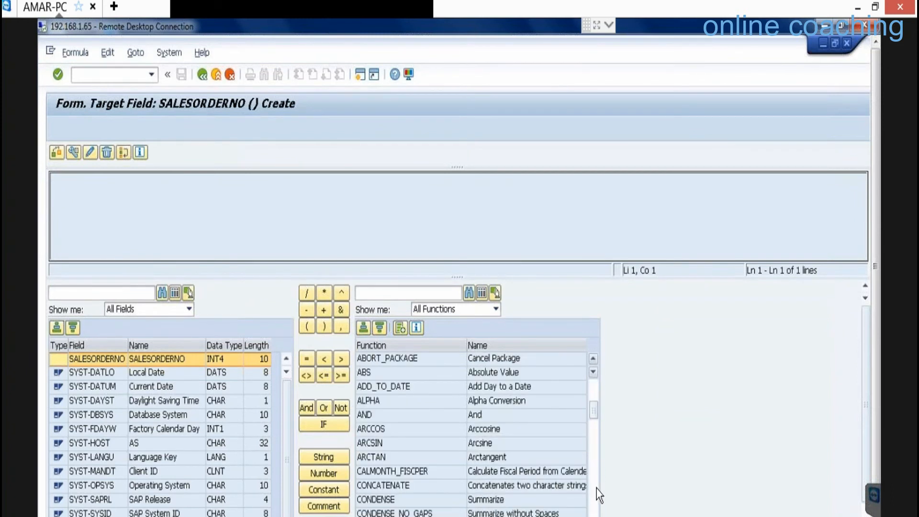
scroll(596, 489, "down", 5)
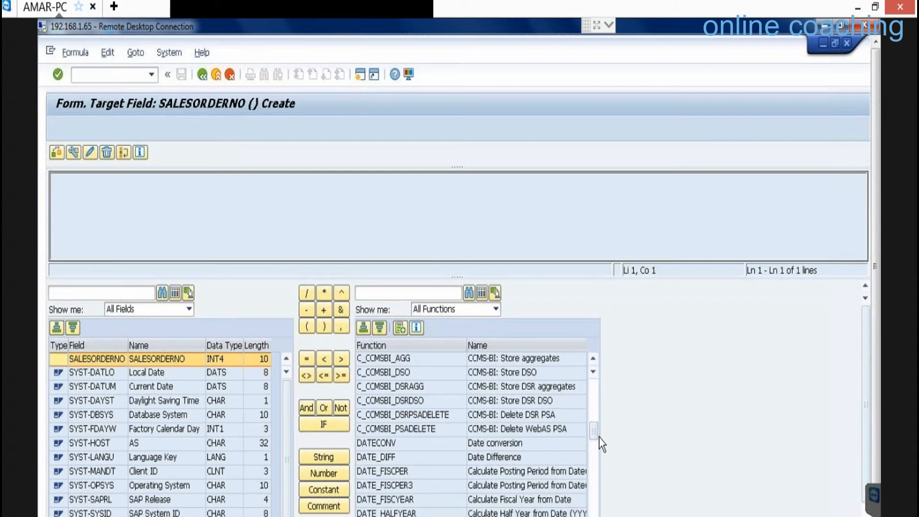
scroll(594, 476, "down", 5)
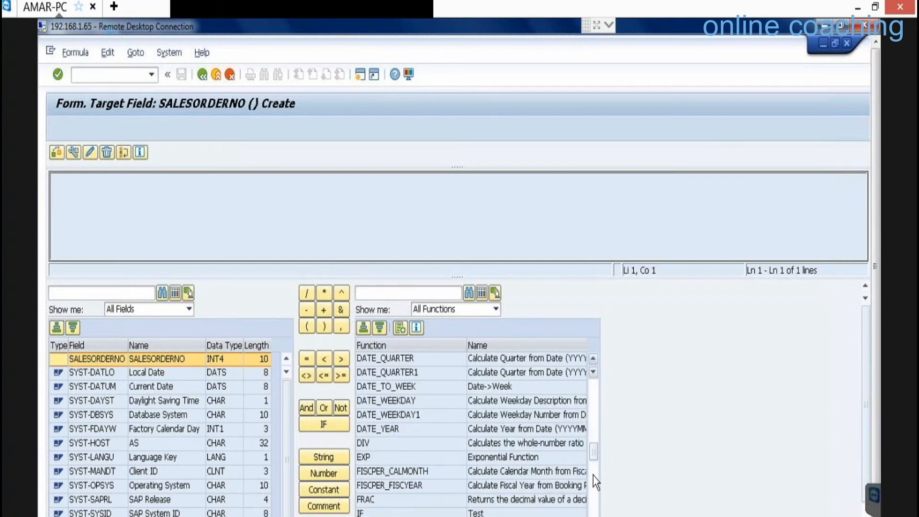
scroll(595, 509, "down", 5)
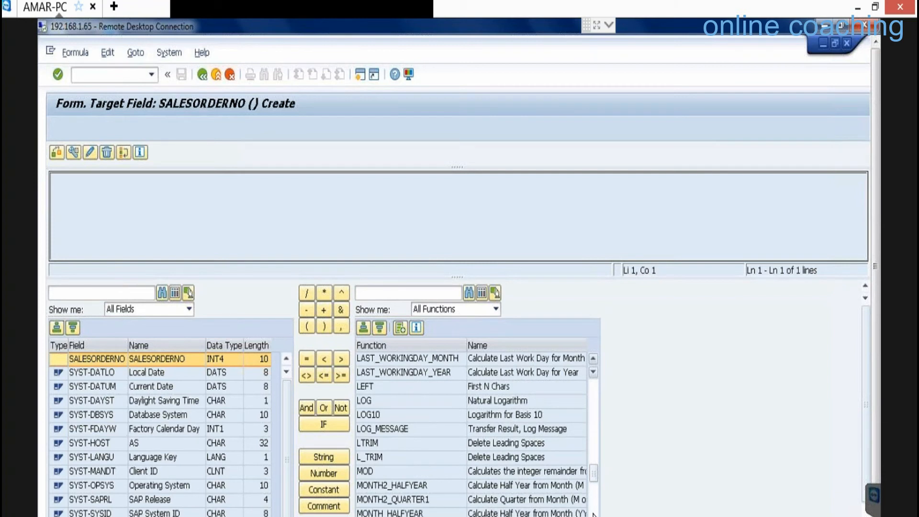
scroll(594, 514, "down", 5)
scroll(594, 514, "down", 5)
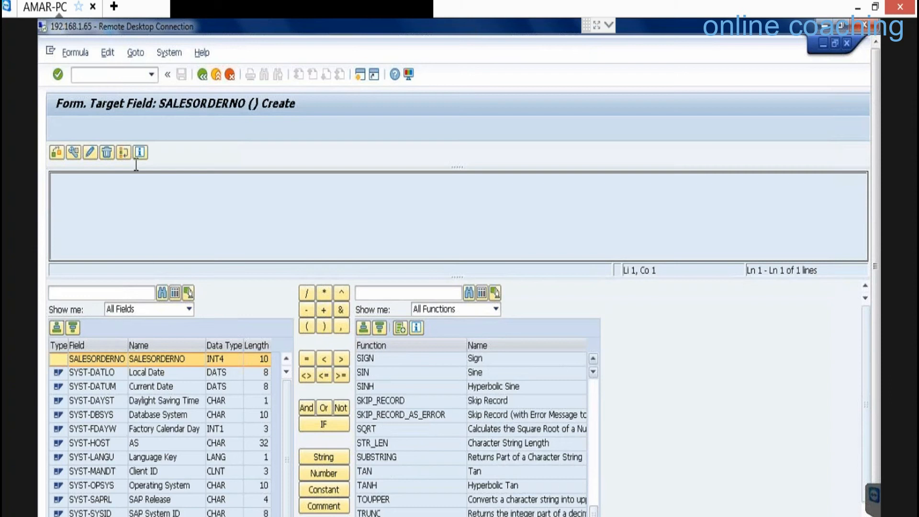
left_click(217, 75)
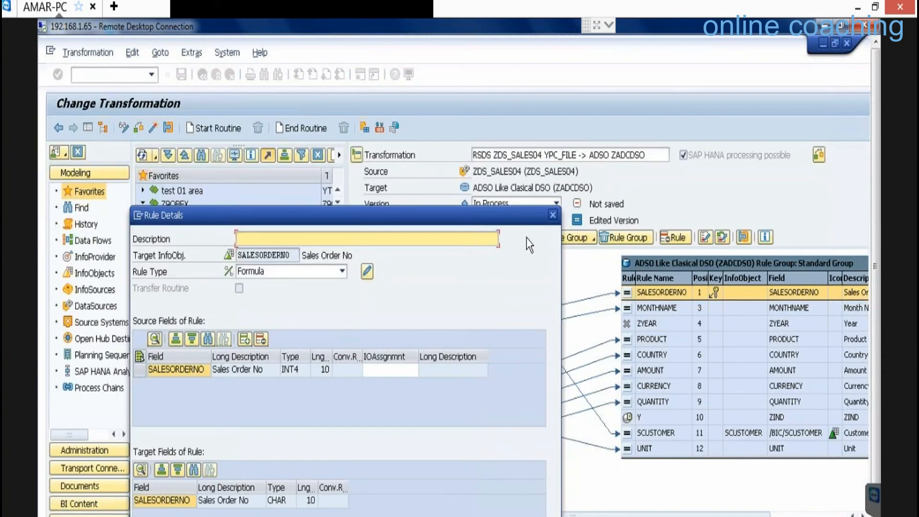
left_click(553, 215)
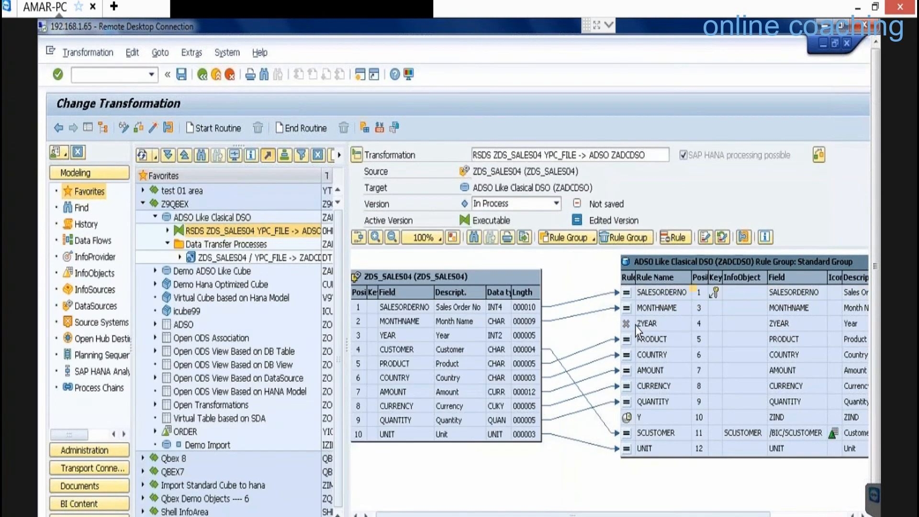
- Change the rule type of target field SALESORDERNO from its rule details to Routine
right_click(648, 295)
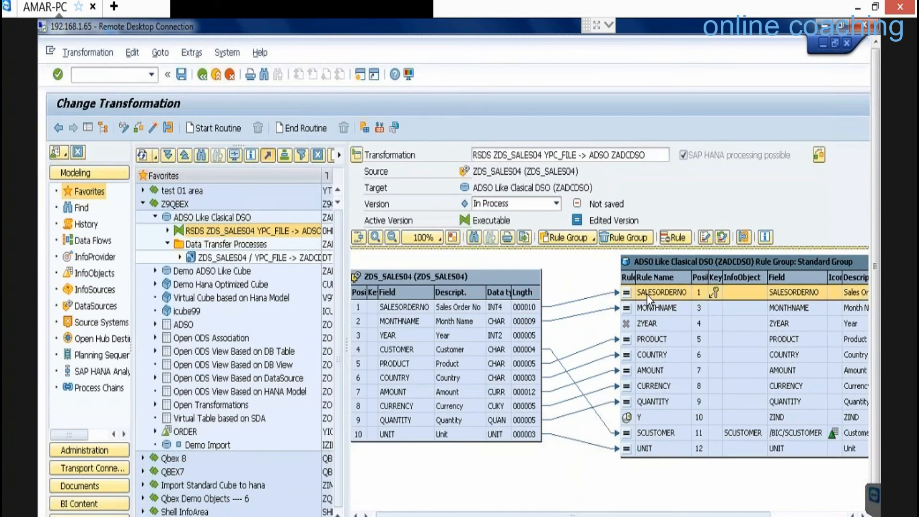
left_click(687, 305)
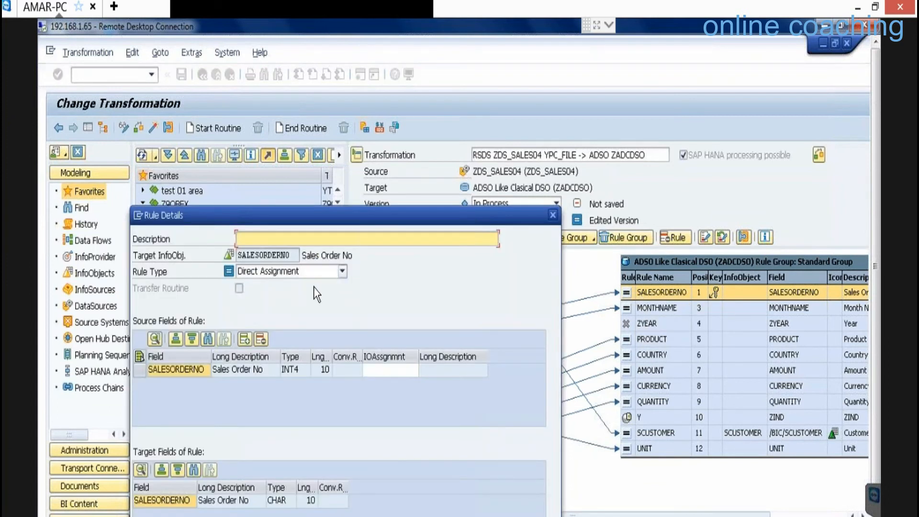
left_click(342, 277)
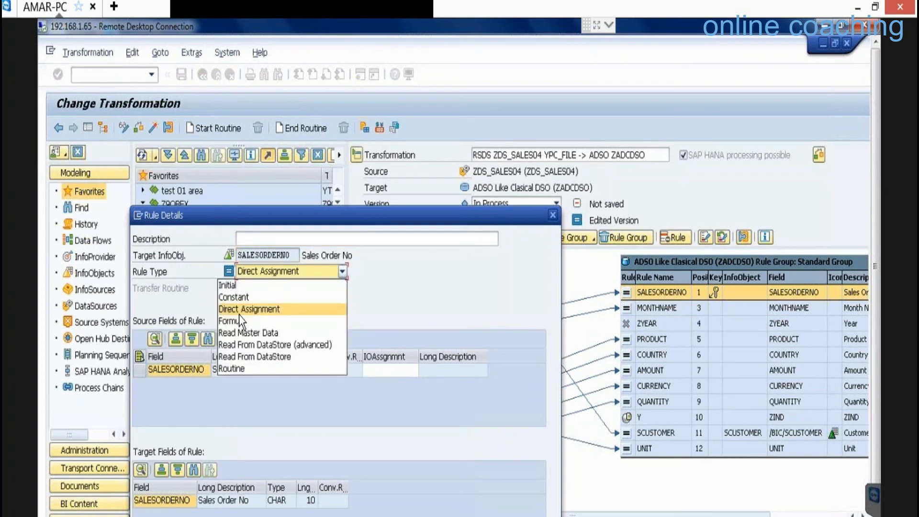
left_click(240, 370)
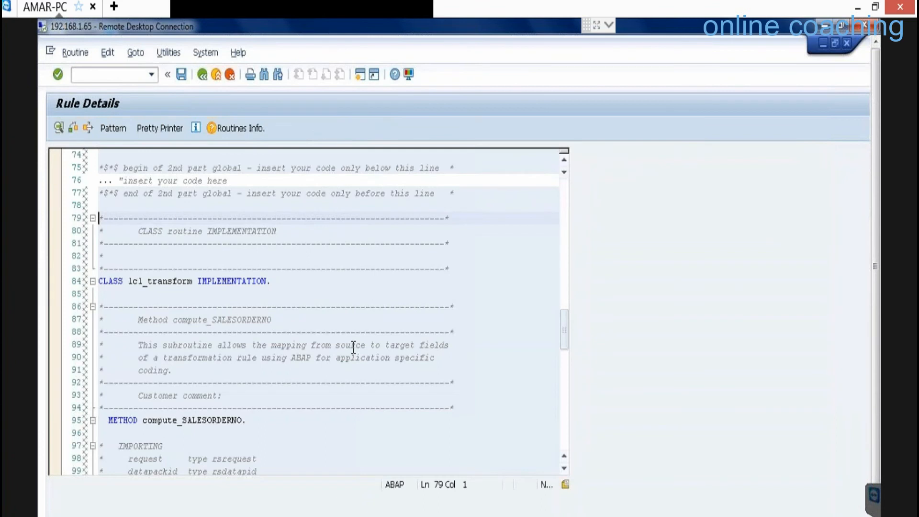
- In the compute_SALESORDERNO method, complete the result assignment as RESULT = SOURCE_FIELDS-SALESORDERNO, copying the source field name from the method's comments
scroll(353, 346, "down", 8)
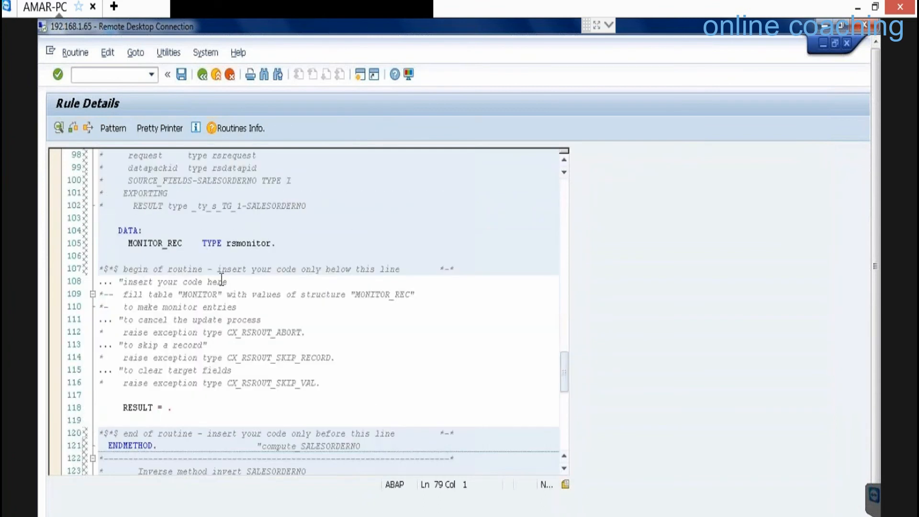
left_click_drag(128, 180, 257, 181)
key("ctrl+c")
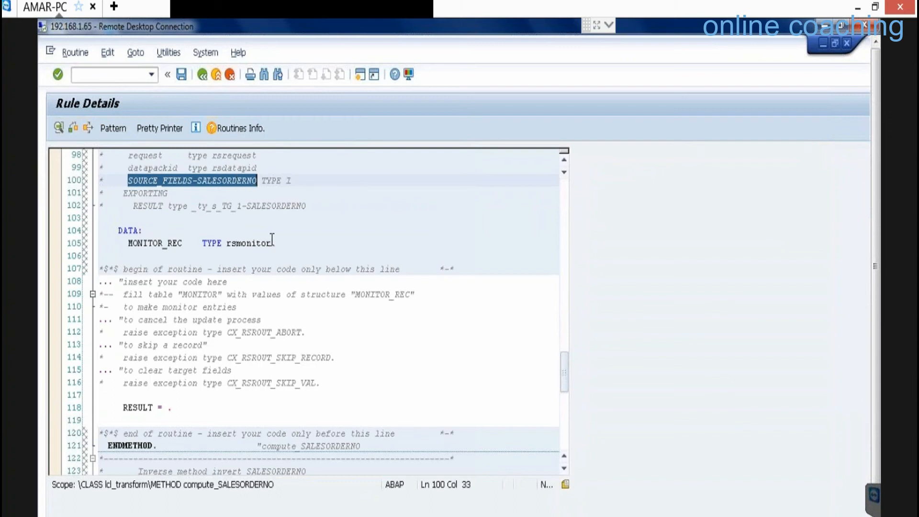
left_click(169, 407)
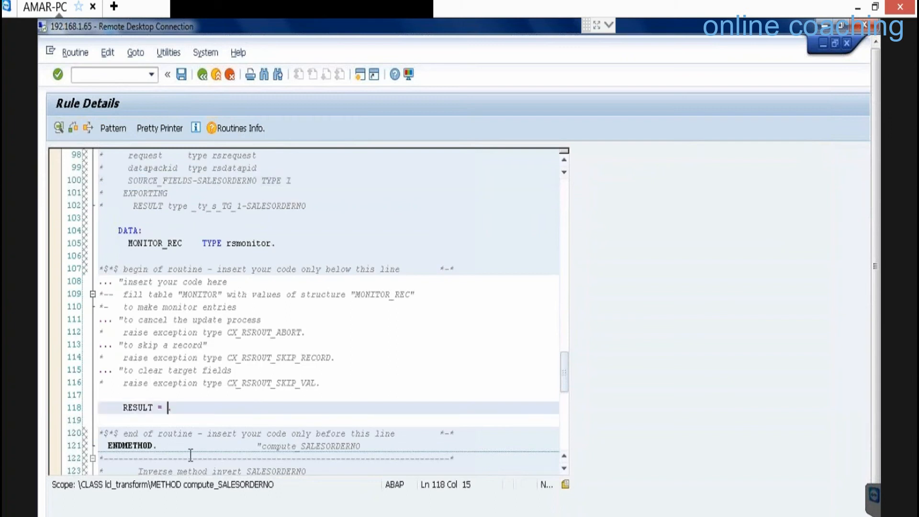
key("ctrl+v")
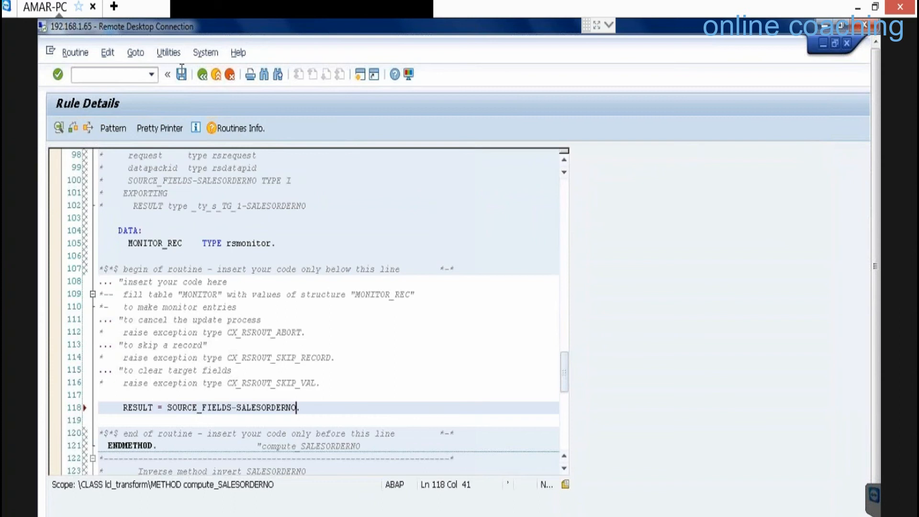
- Save the SALESORDERNO routine, transfer the rule's values, and activate the transformation
left_click(182, 74)
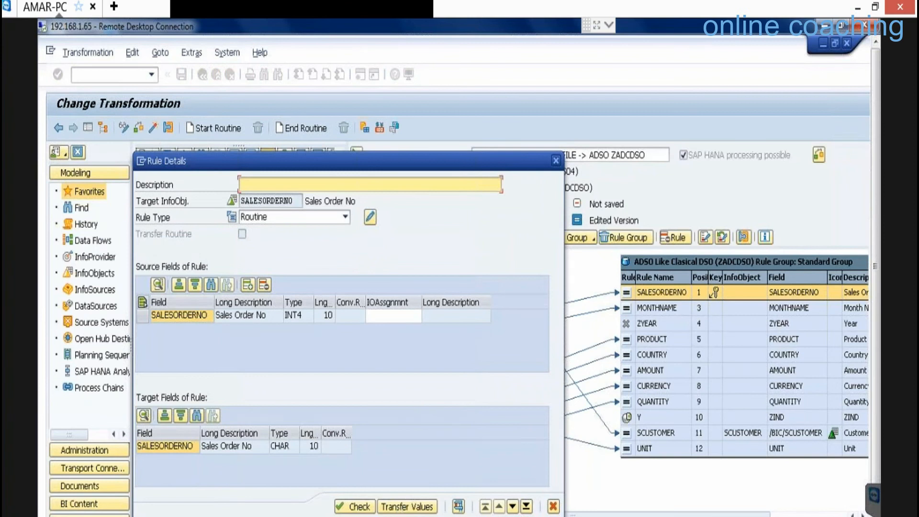
left_click(407, 507)
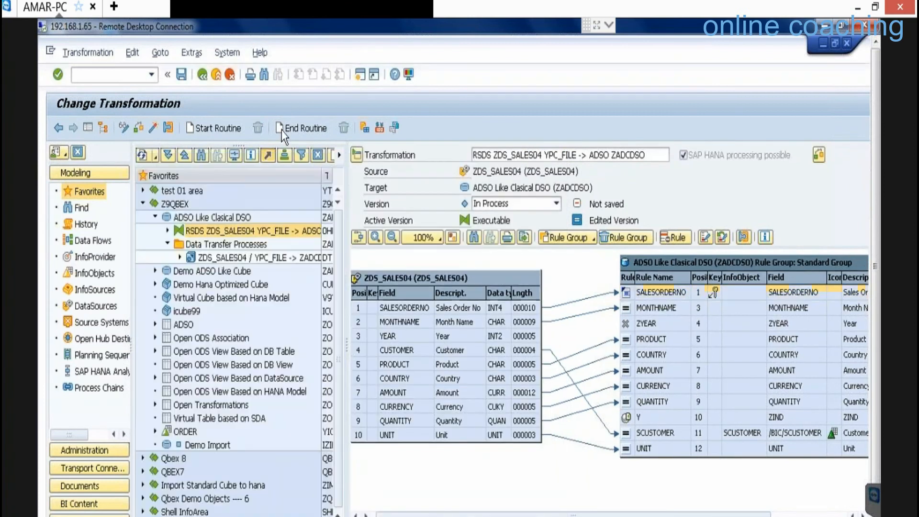
left_click(154, 127)
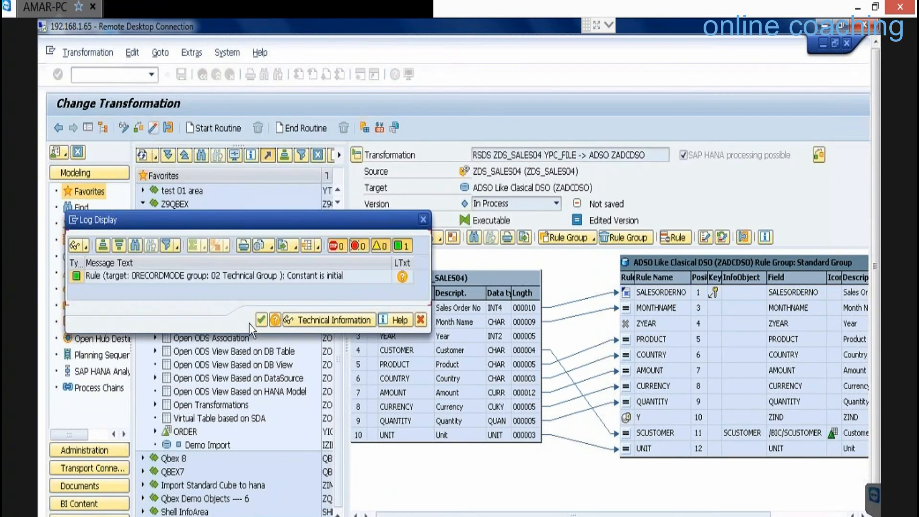
left_click(262, 318)
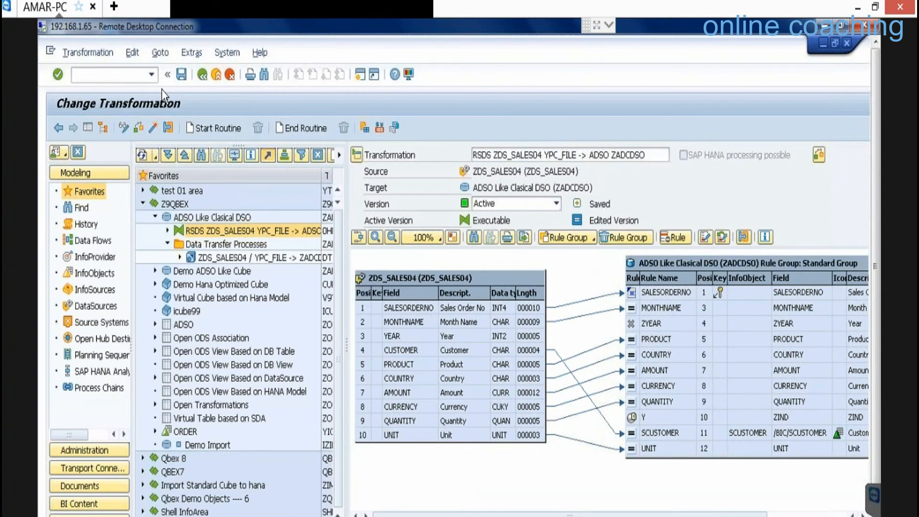
- Restart the workbench with /NRSA1 and open the ZDS_SALES04 data transfer process under ADSO Like Clasical DSO in Z9QBEX
left_click(130, 76)
type("/NRSA1")
key("Return")
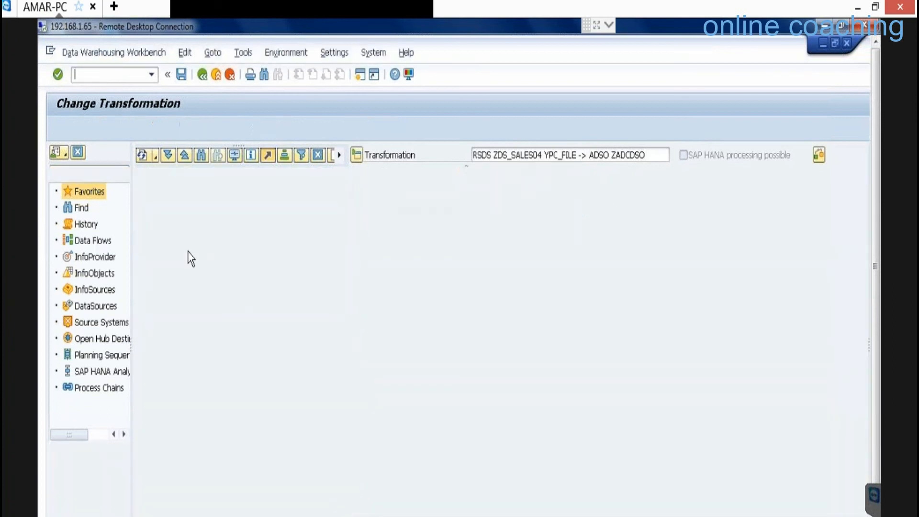
left_click(144, 204)
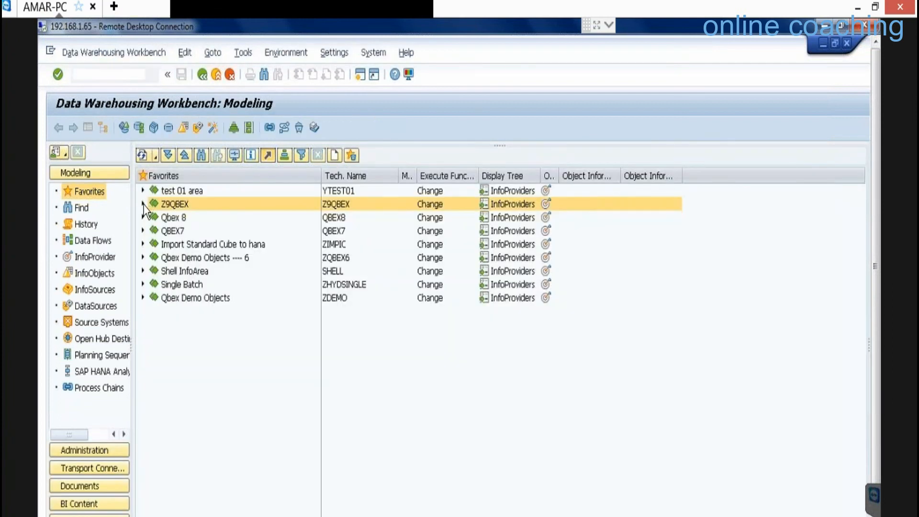
left_click(155, 217)
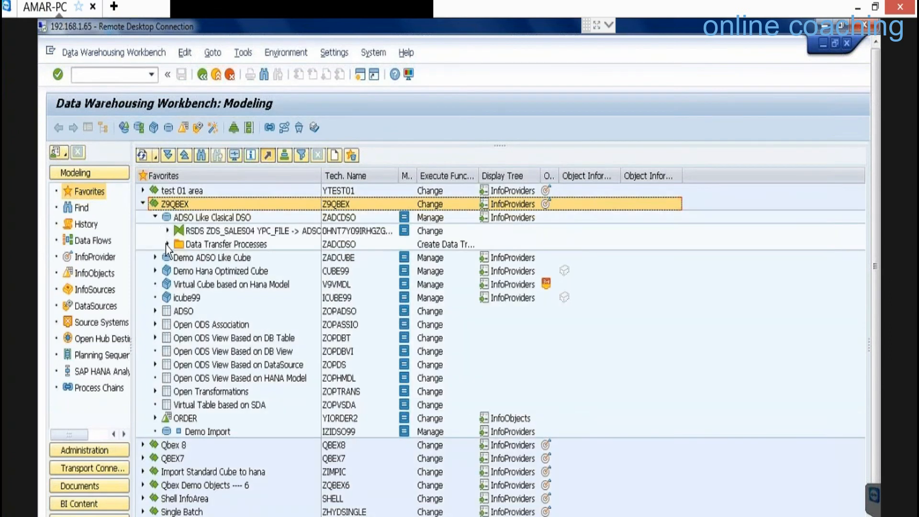
left_click(167, 244)
left_click(249, 259)
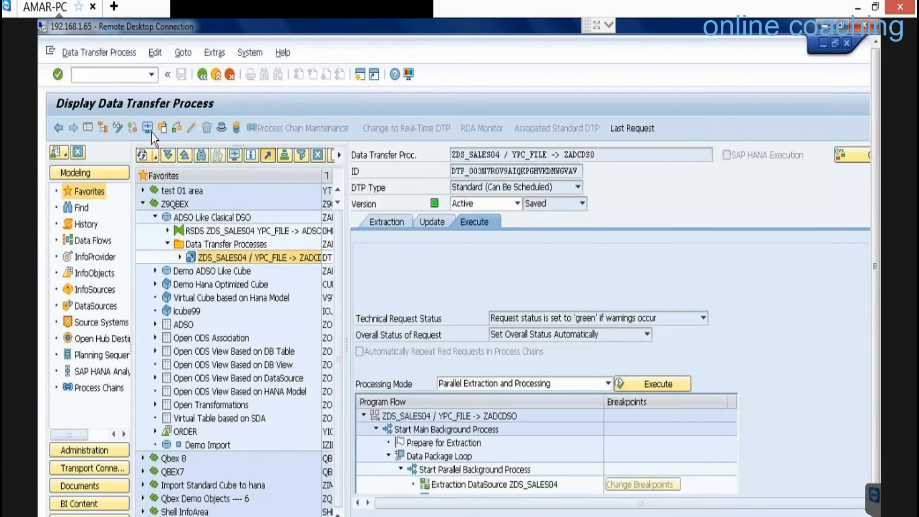
- Put the data transfer process into change mode and activate it again even though it is already active
left_click(191, 128)
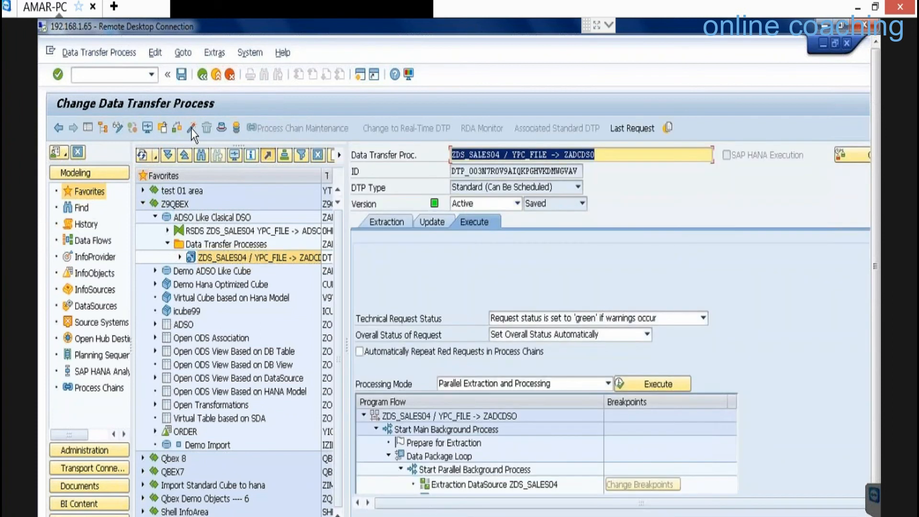
left_click(191, 128)
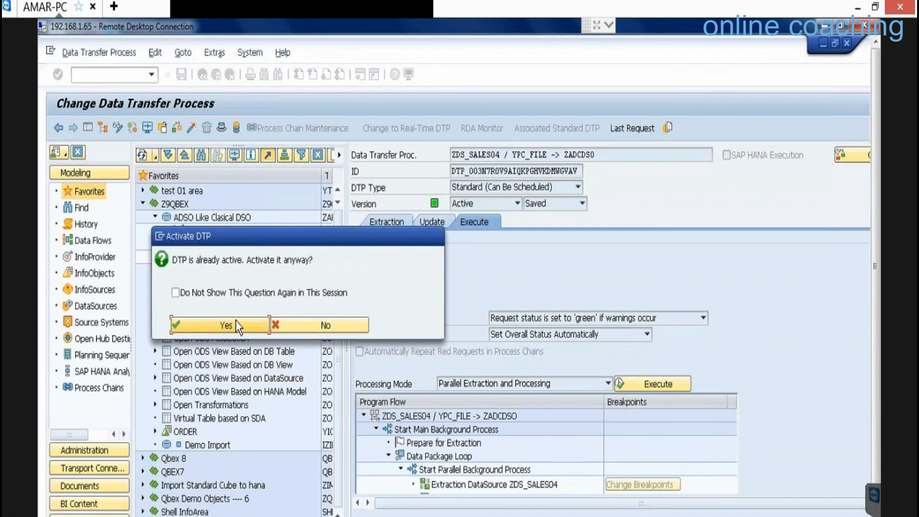
left_click(235, 322)
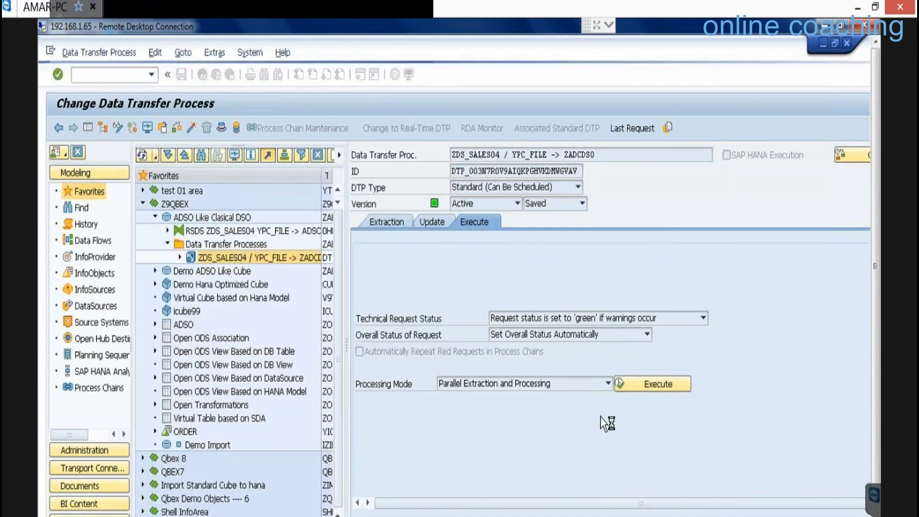
- Execute the data transfer process, deleting the previous red request, refresh the request monitor, and return to the modeling overview
left_click(660, 384)
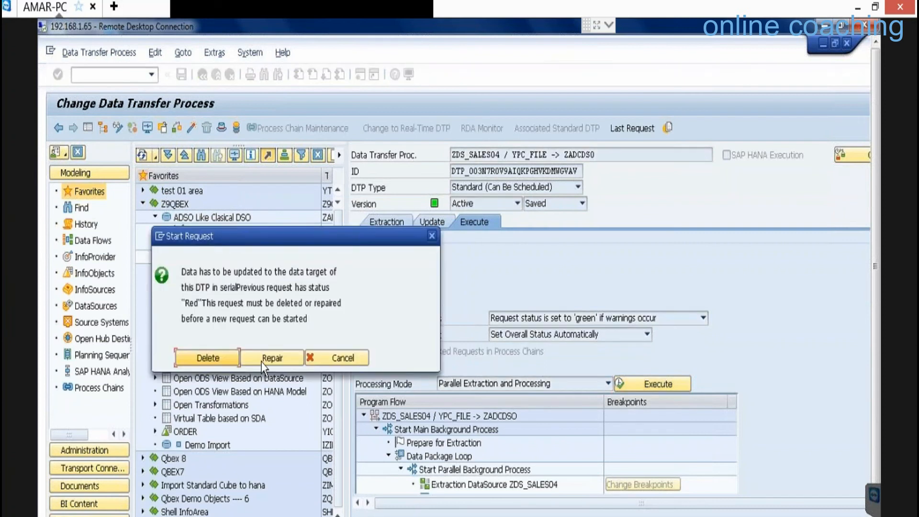
left_click(225, 359)
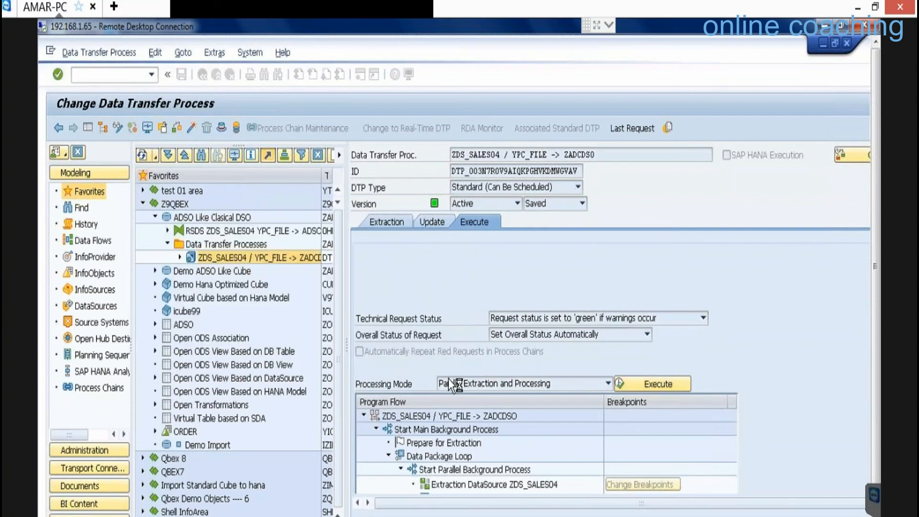
left_click(564, 369)
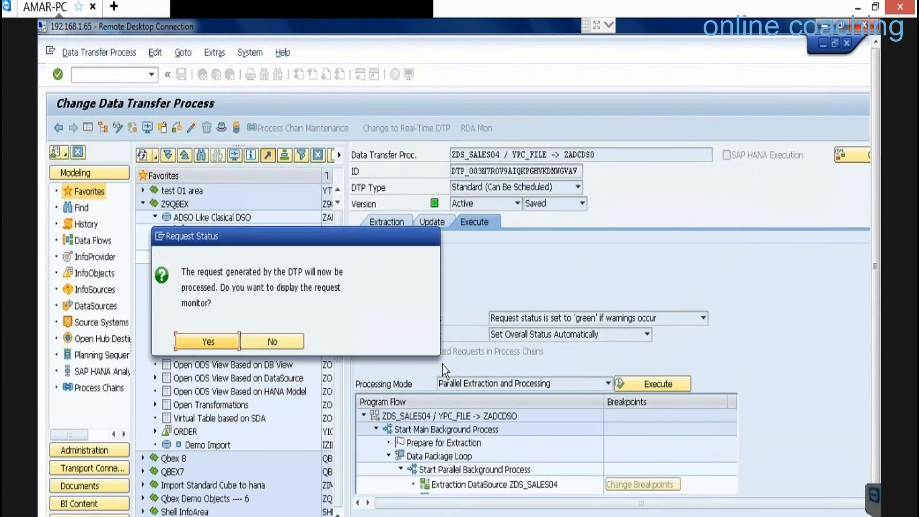
left_click(214, 341)
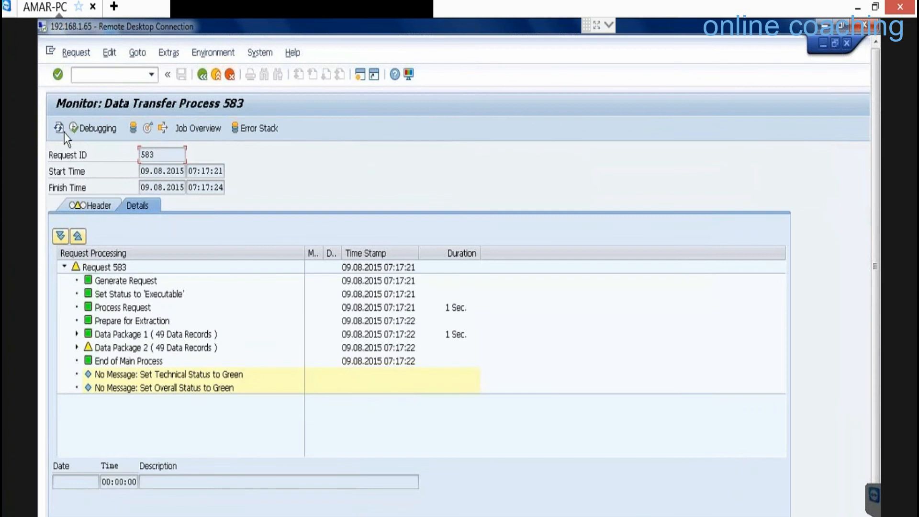
left_click(59, 126)
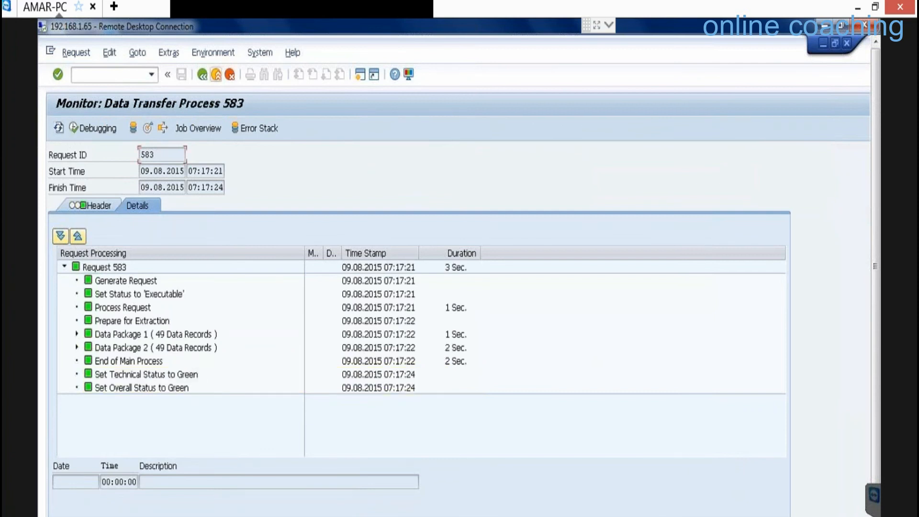
left_click(216, 74)
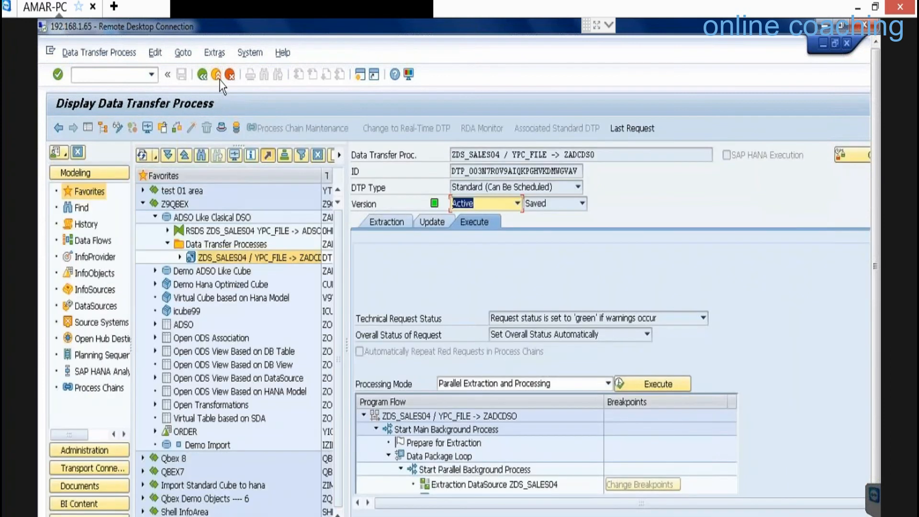
left_click(216, 74)
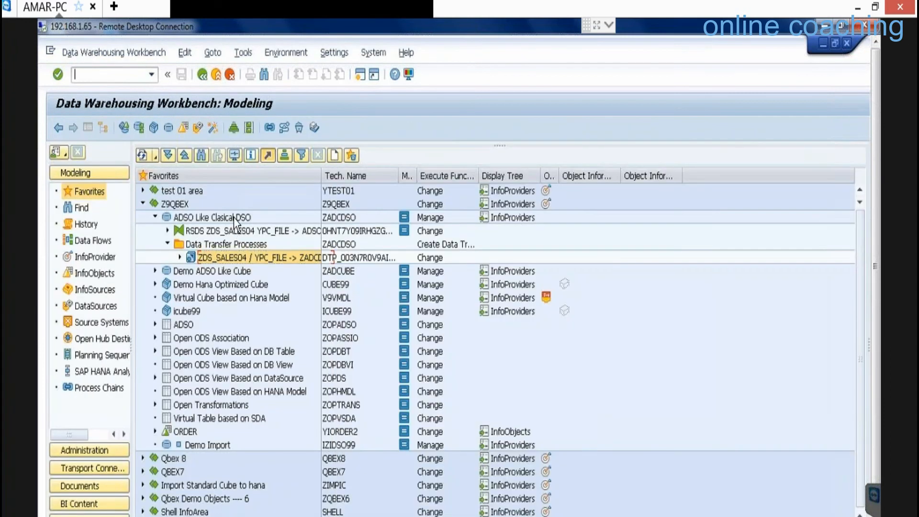
- Switch to SAP HANA Studio and open the data preview of table /BIC/AZADCDSO1
right_click(234, 217)
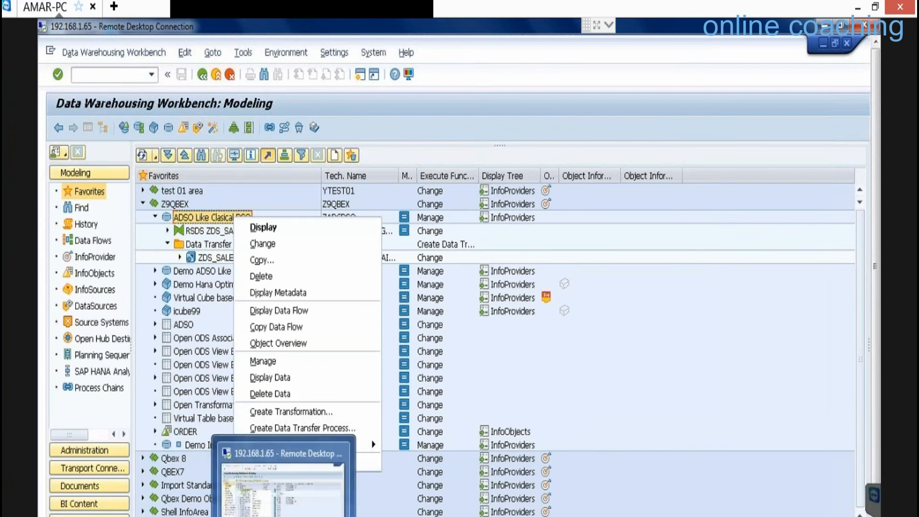
left_click_drag(875, 266, 875, 316)
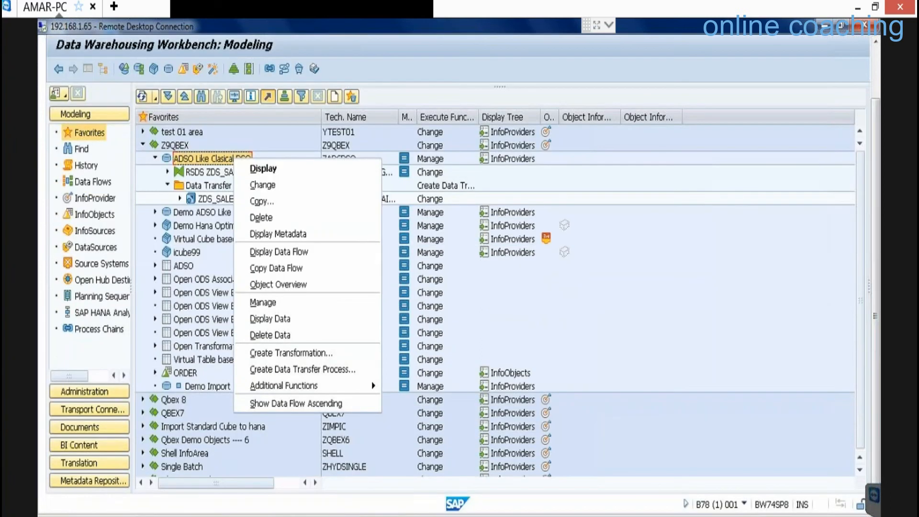
mouse_move(402, 516)
left_click(171, 310)
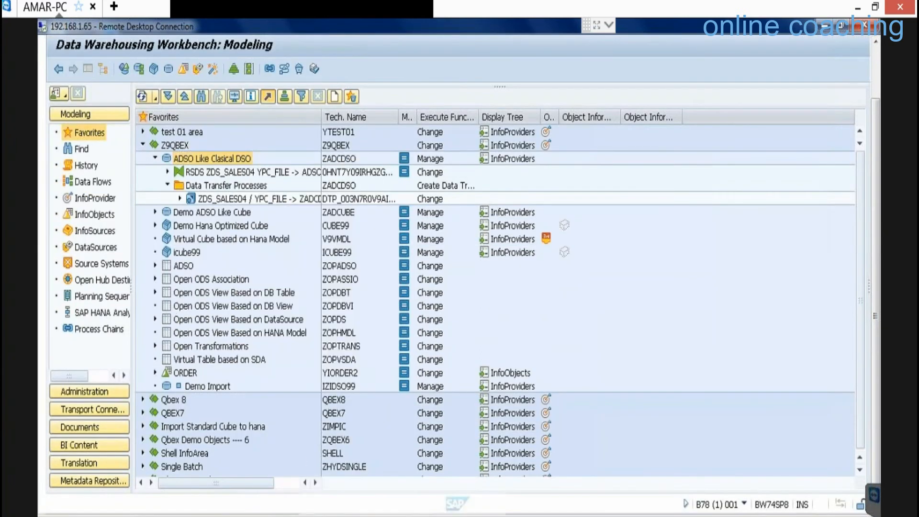
left_click(400, 516)
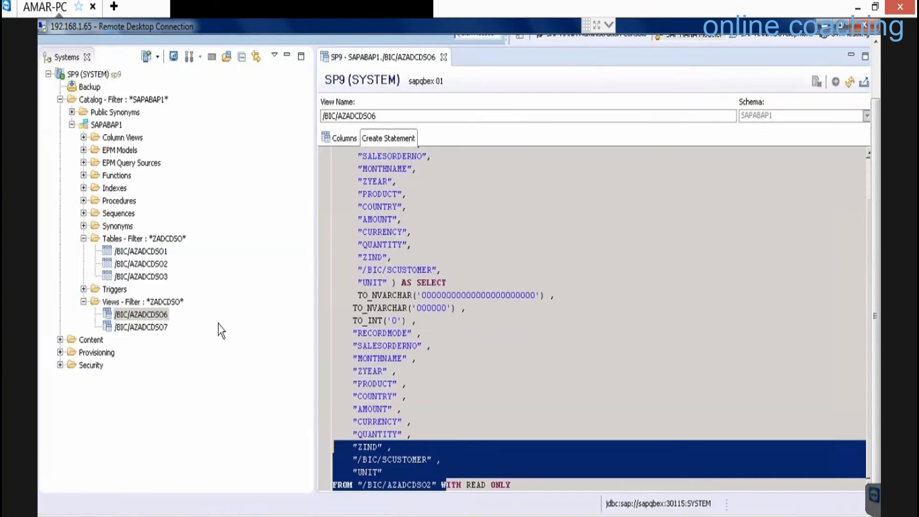
right_click(143, 250)
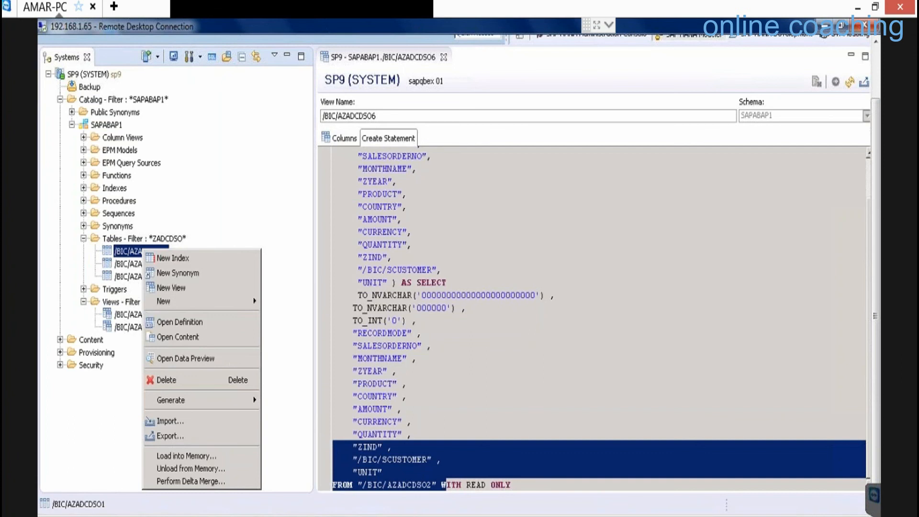
left_click(171, 354)
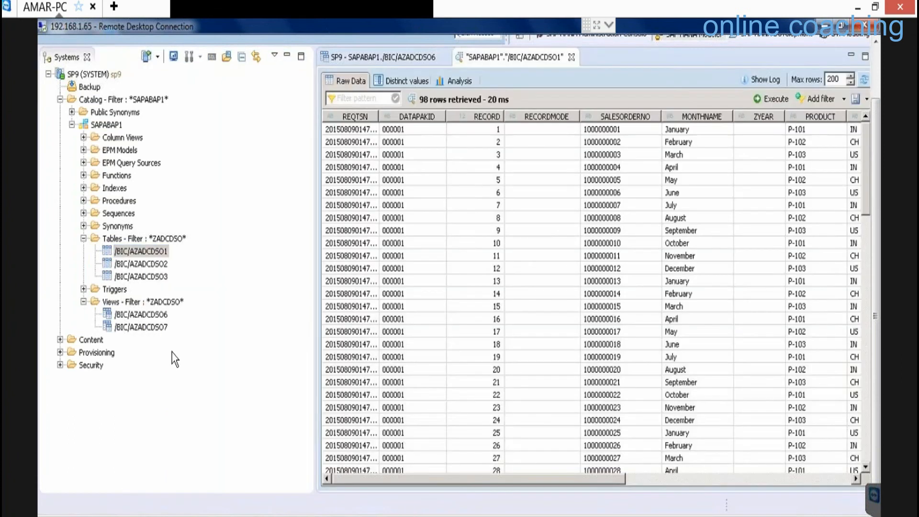
- Open the data previews of tables /BIC/AZADCDSO2 and /BIC/AZADCDSO3
right_click(158, 264)
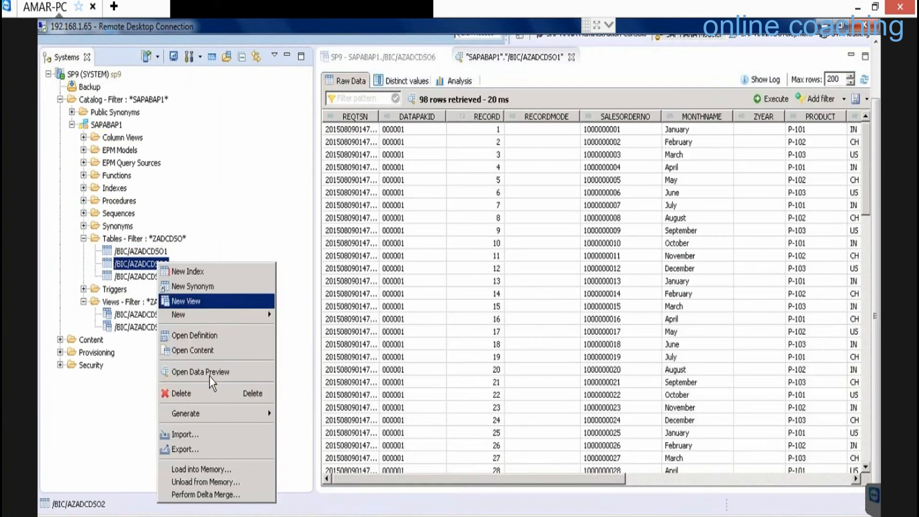
left_click(212, 372)
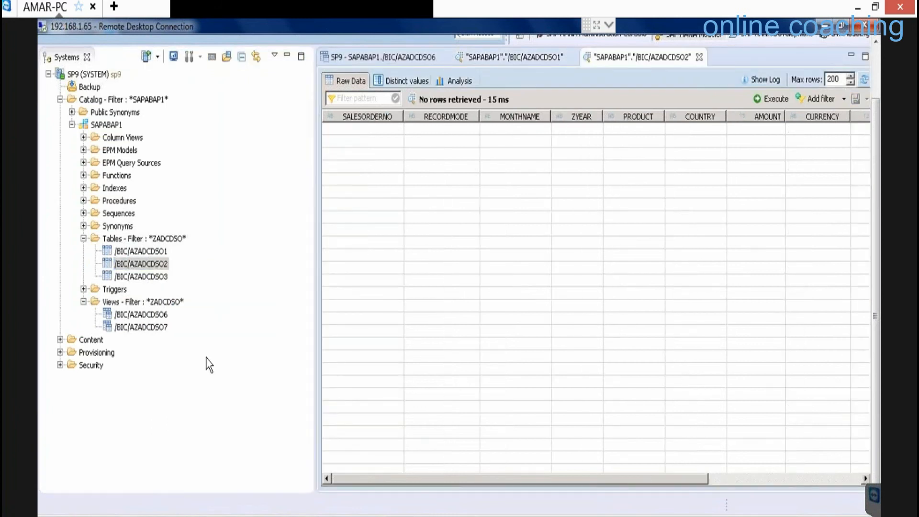
left_click(142, 280)
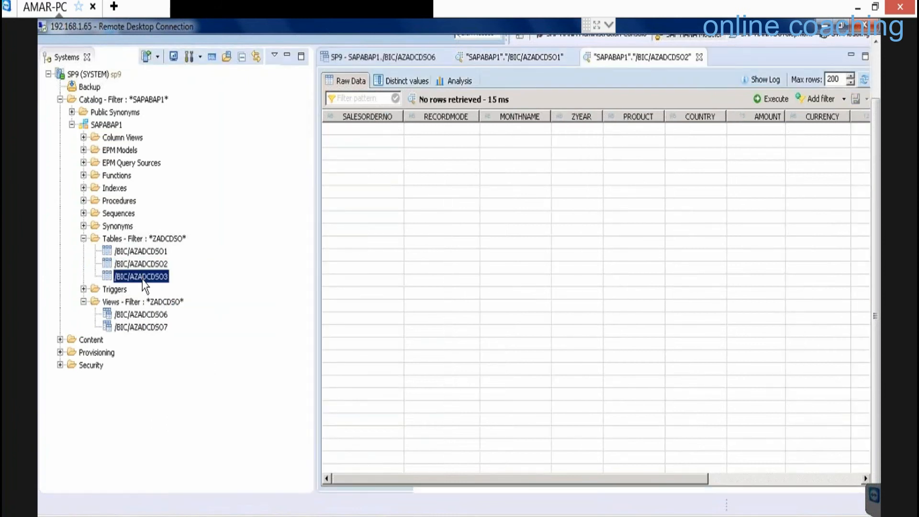
right_click(142, 279)
left_click(209, 146)
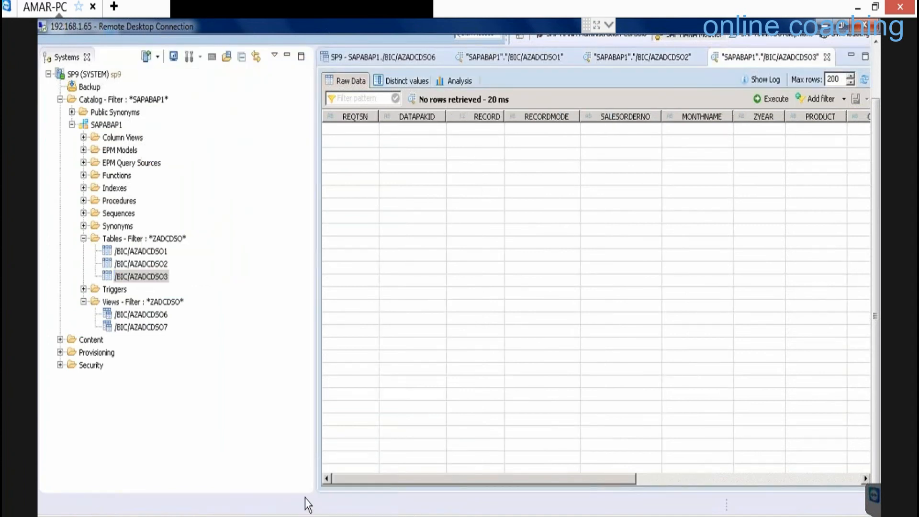
- Return to the Data Warehousing Workbench, manage ADSO Like Clasical DSO, activate its loaded request in the background, and refresh the request list
left_click(323, 426)
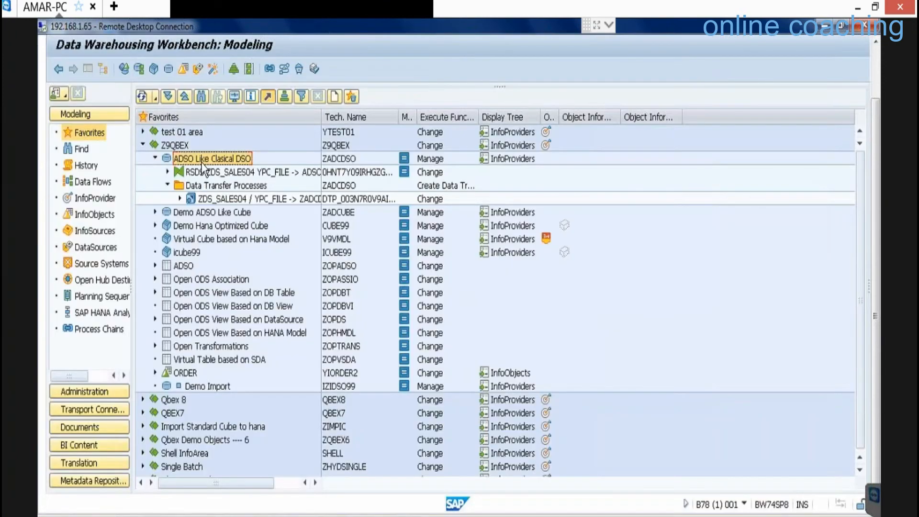
right_click(201, 163)
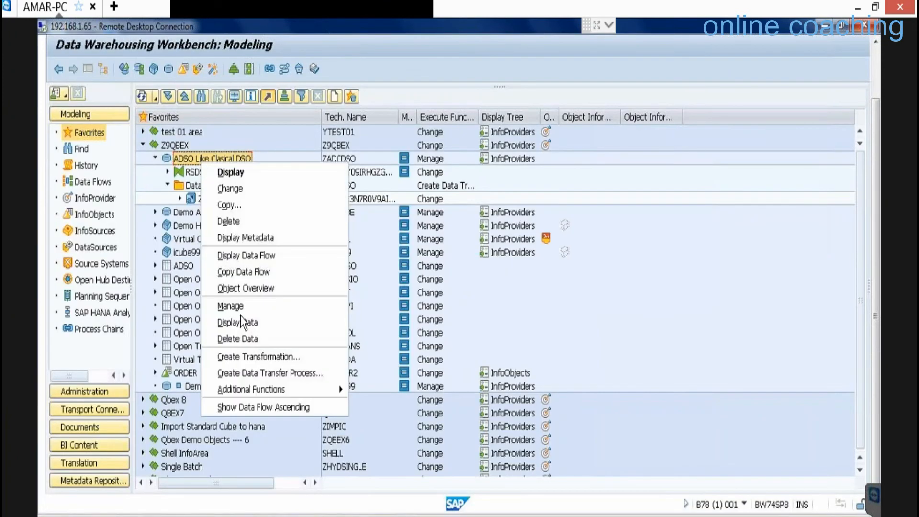
left_click(268, 302)
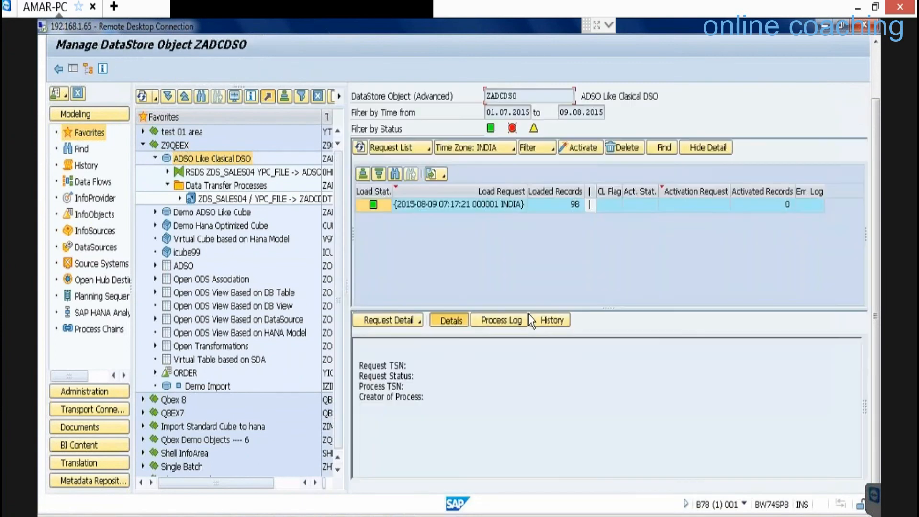
left_click(577, 148)
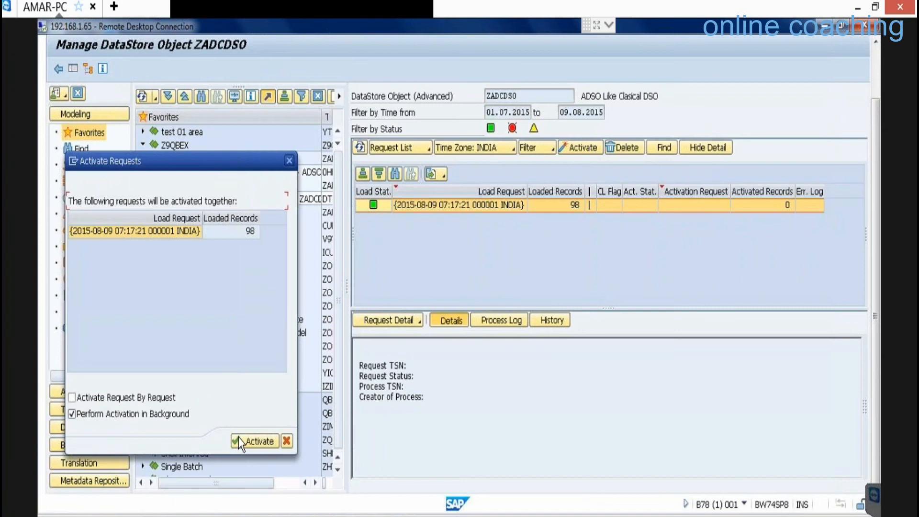
left_click(255, 441)
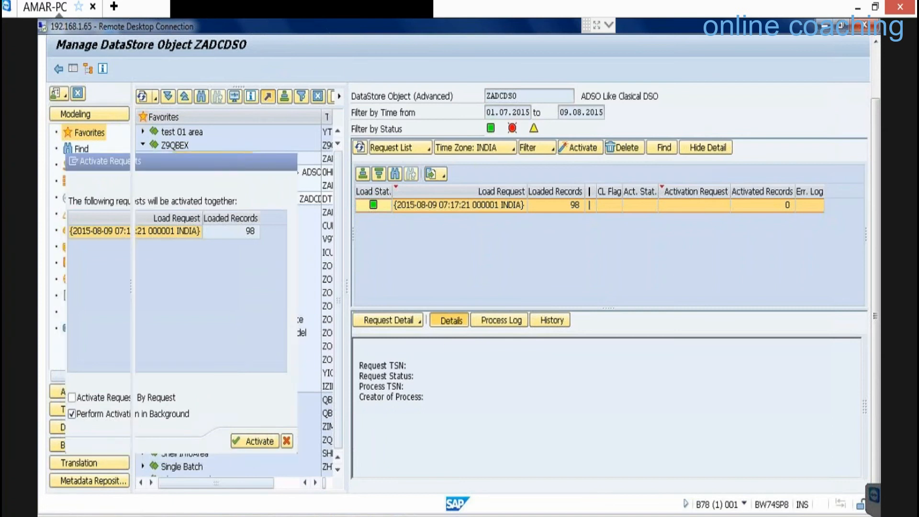
left_click(360, 148)
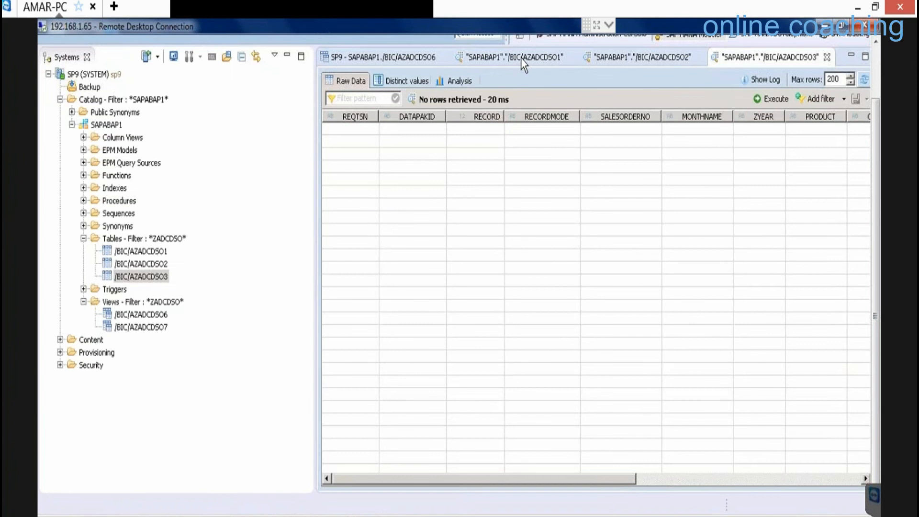
- Switch to SAP HANA Studio and recheck the data previews of /BIC/AZADCDSO1, /BIC/AZADCDSO2 and /BIC/AZADCDSO3, refreshing them after the activation
left_click(521, 59)
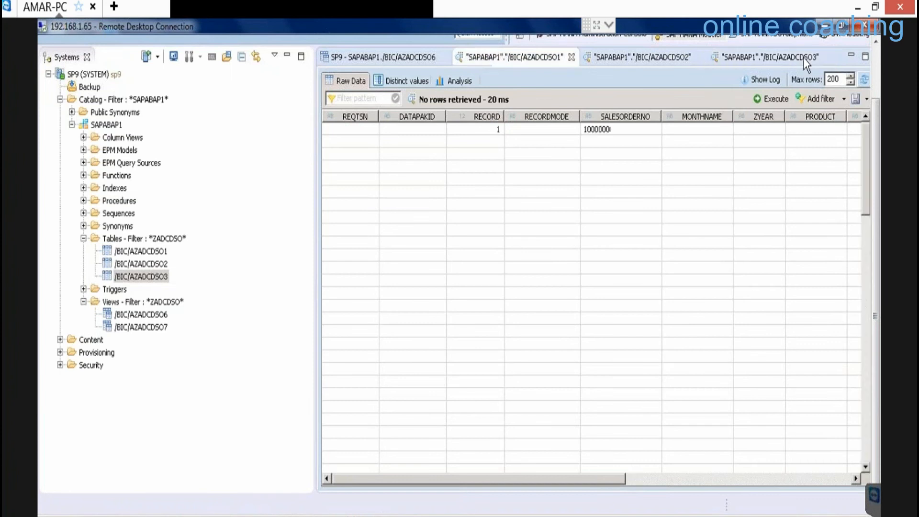
left_click(697, 57)
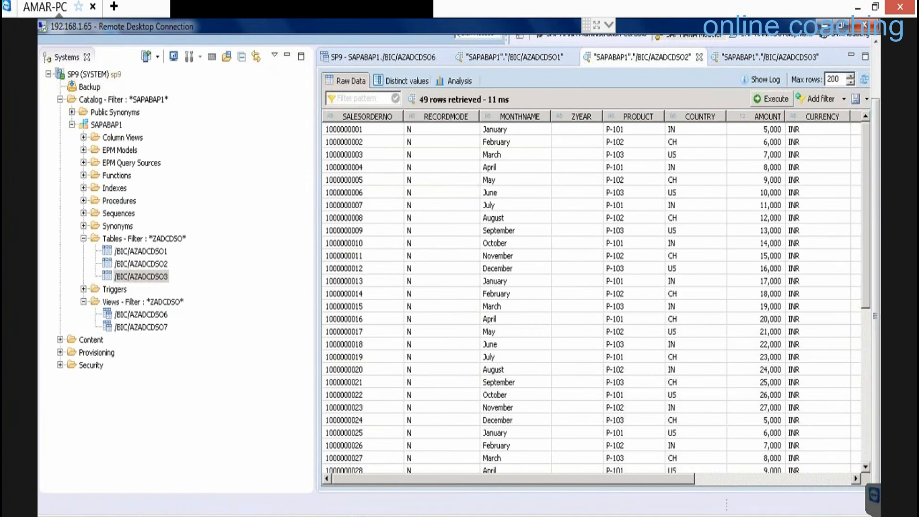
left_click(762, 131)
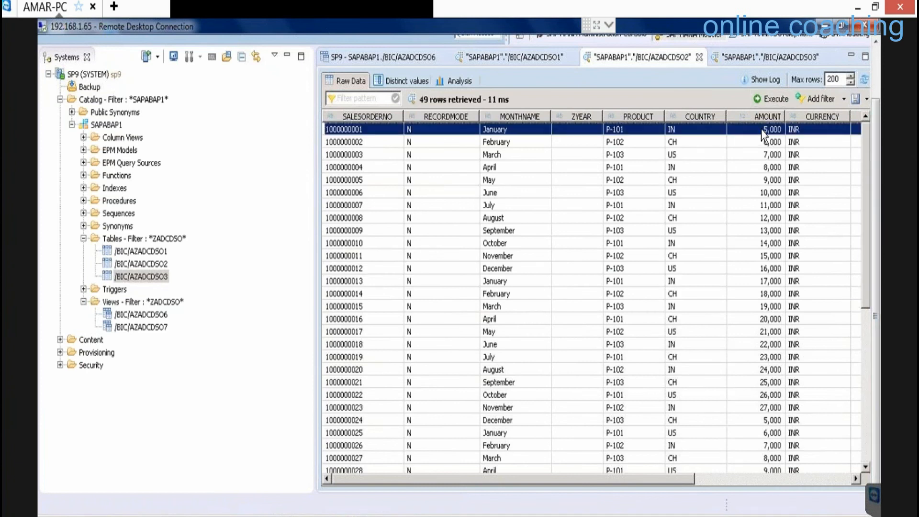
left_click(761, 58)
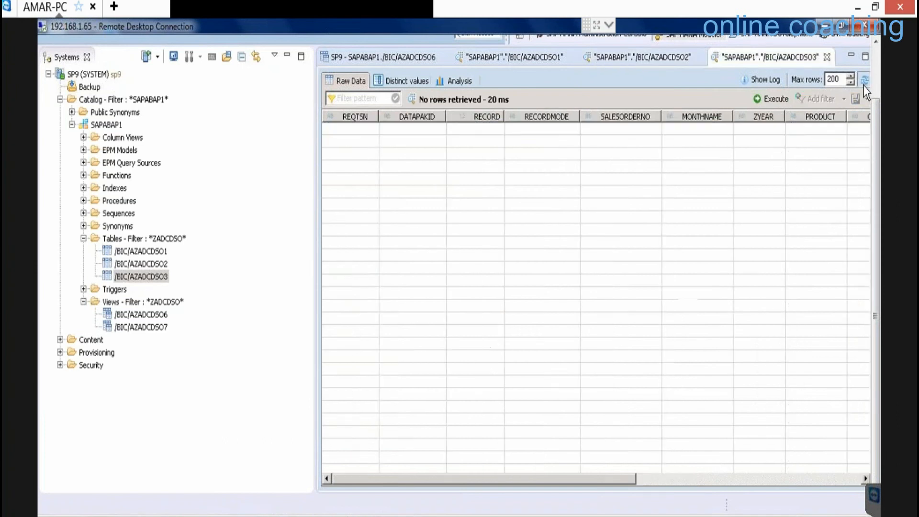
left_click(864, 82)
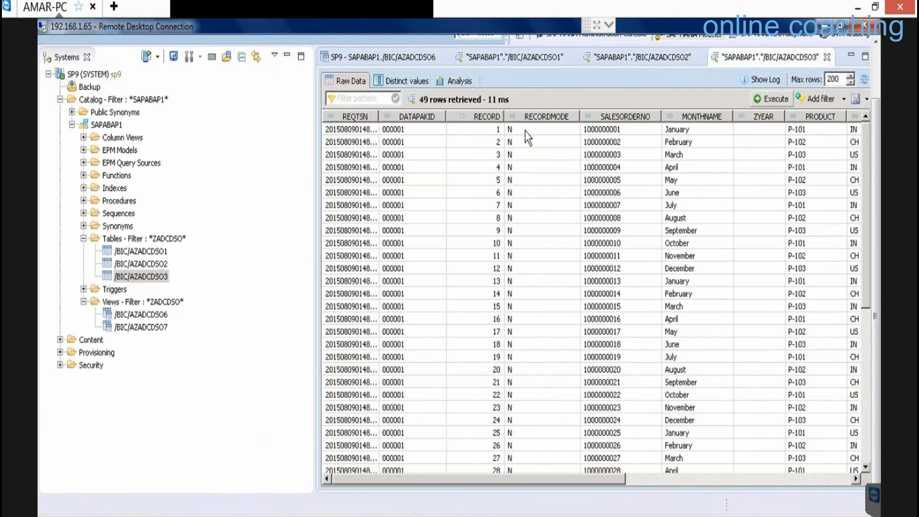
- Sort the /BIC/AZADCDSO3 preview by SALESORDERNO and by RECORD, and examine its remaining columns and last rows
left_click(641, 116)
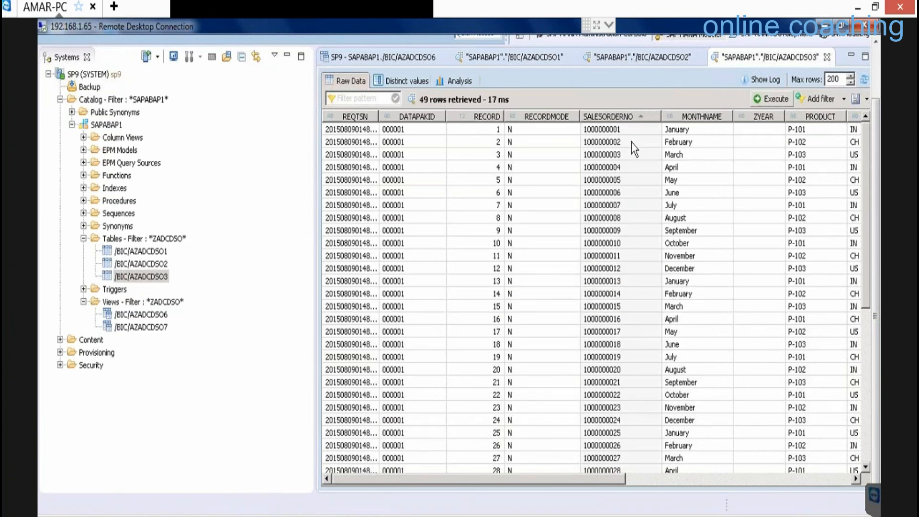
left_click(614, 131)
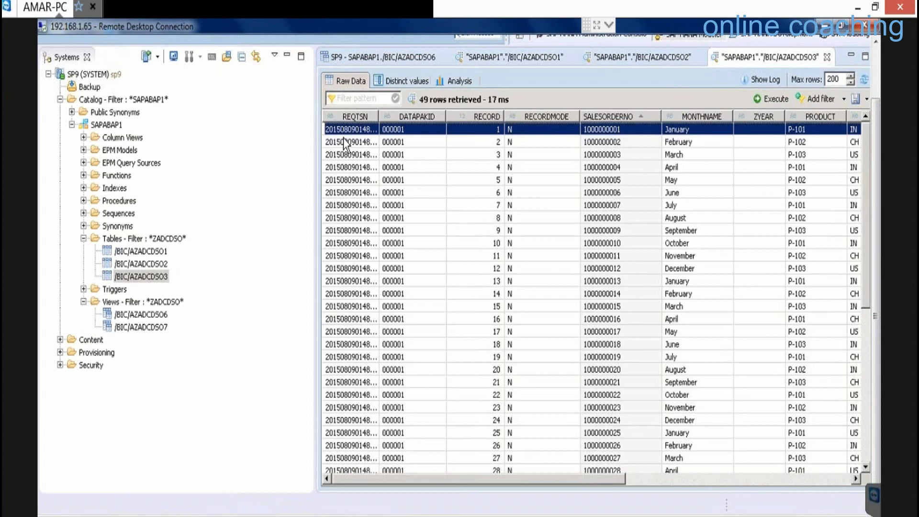
left_click(478, 116)
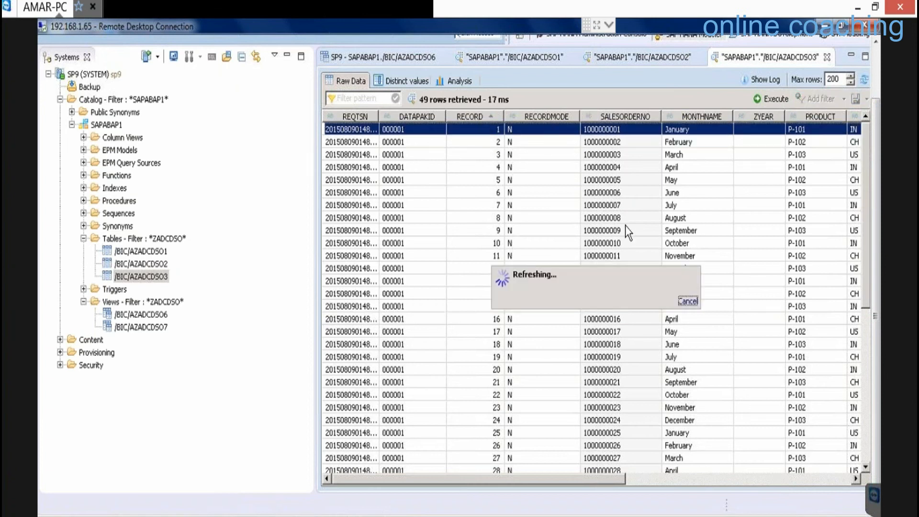
left_click(758, 481)
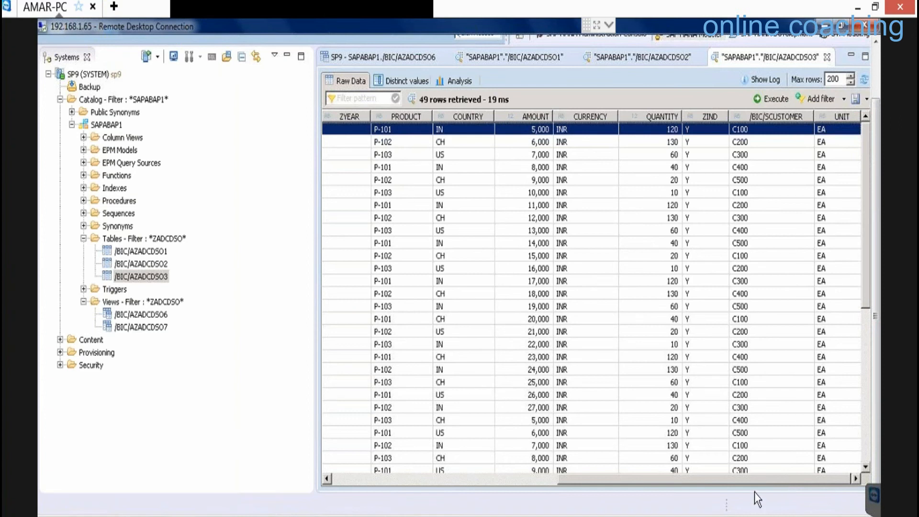
left_click(860, 395)
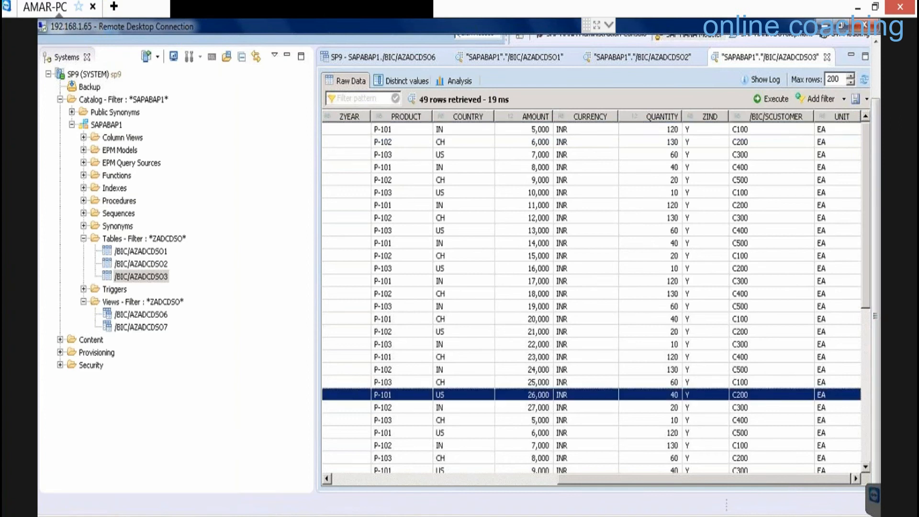
left_click(865, 390)
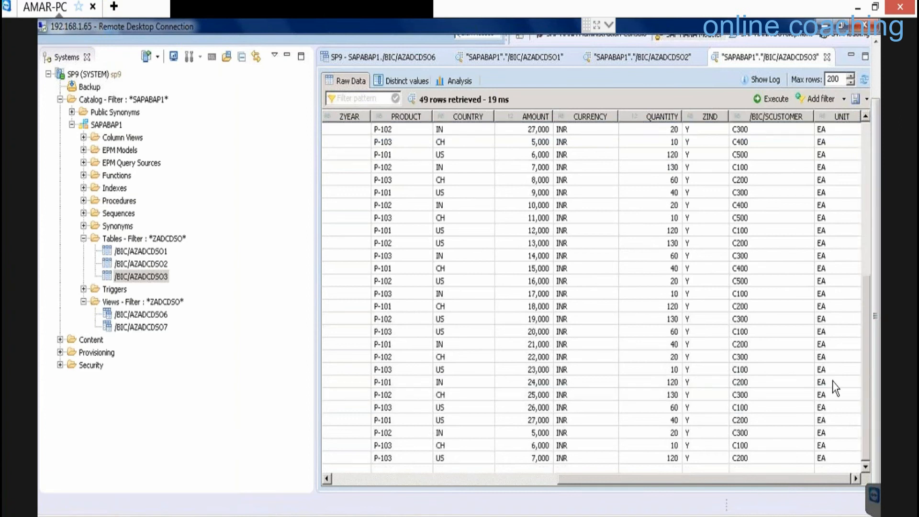
- Close the three table data previews and the /BIC/AZADCDSO6 view definition
left_click(308, 515)
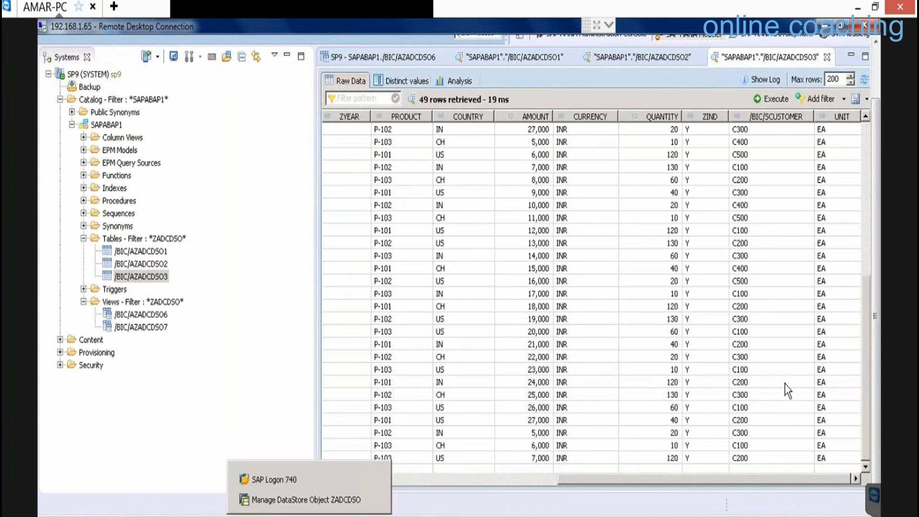
left_click(878, 68)
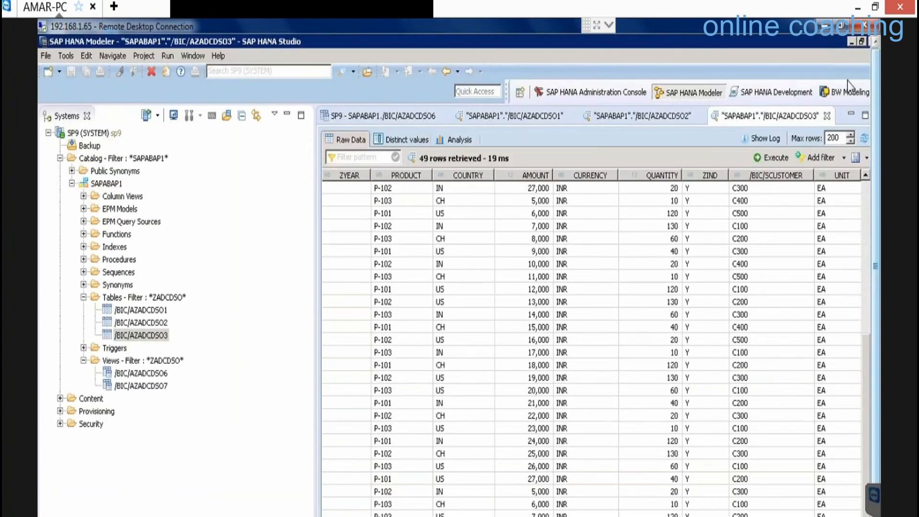
left_click(827, 116)
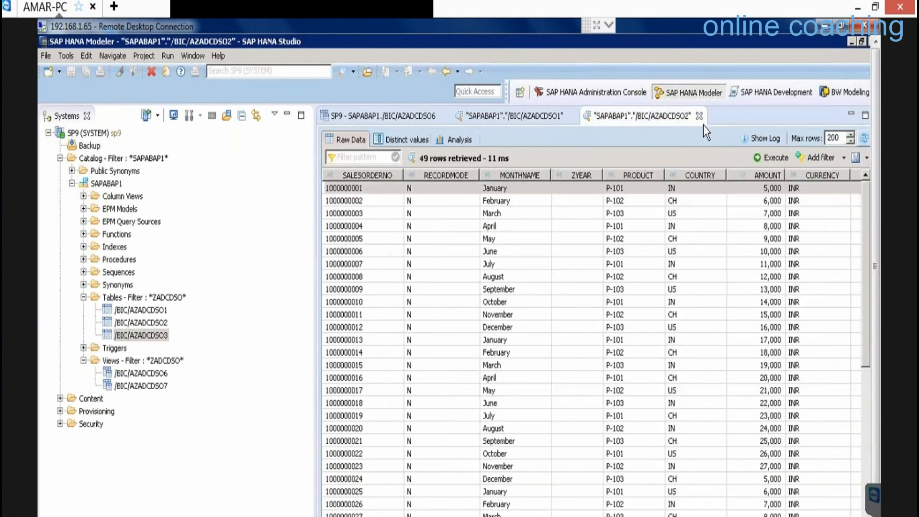
left_click(700, 116)
left_click(571, 117)
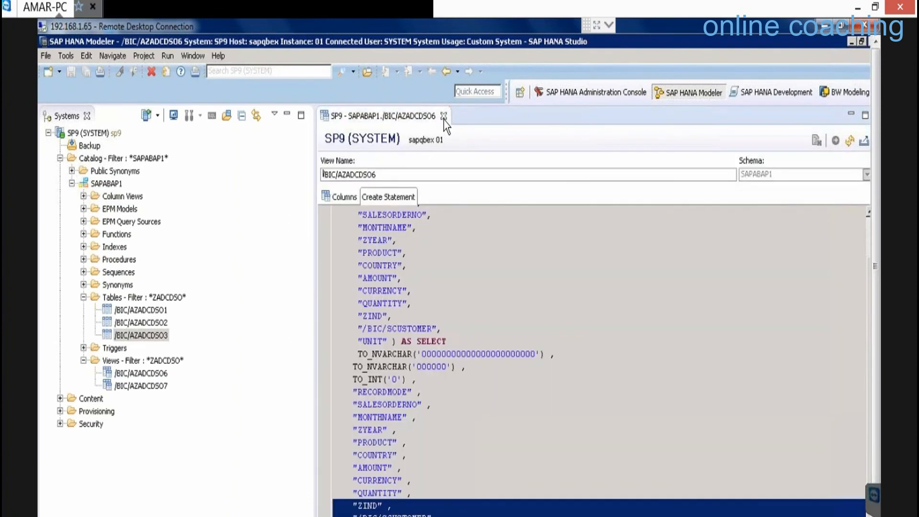
left_click(444, 116)
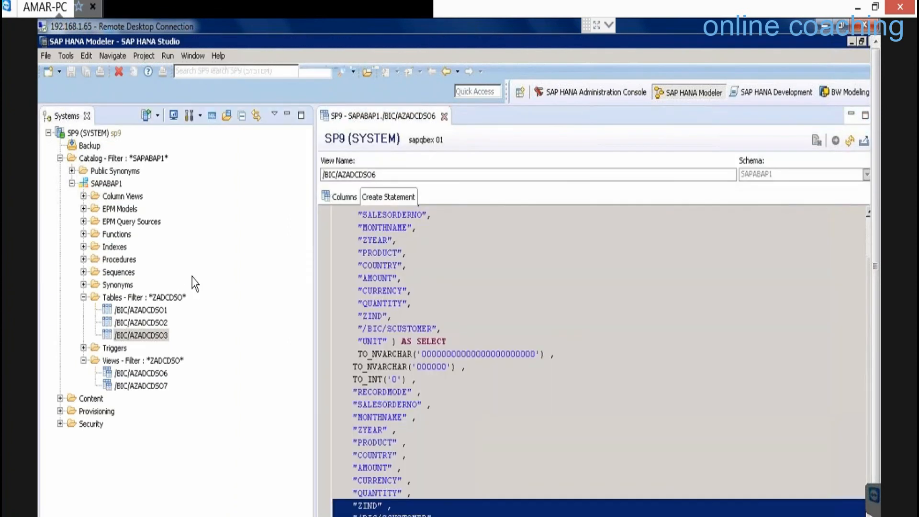
- In the BW Modeling perspective, start a new advanced DataStore object in InfoArea Z9QBEX, named ZADWO and described as ADSO Like Write Optimized
left_click(843, 92)
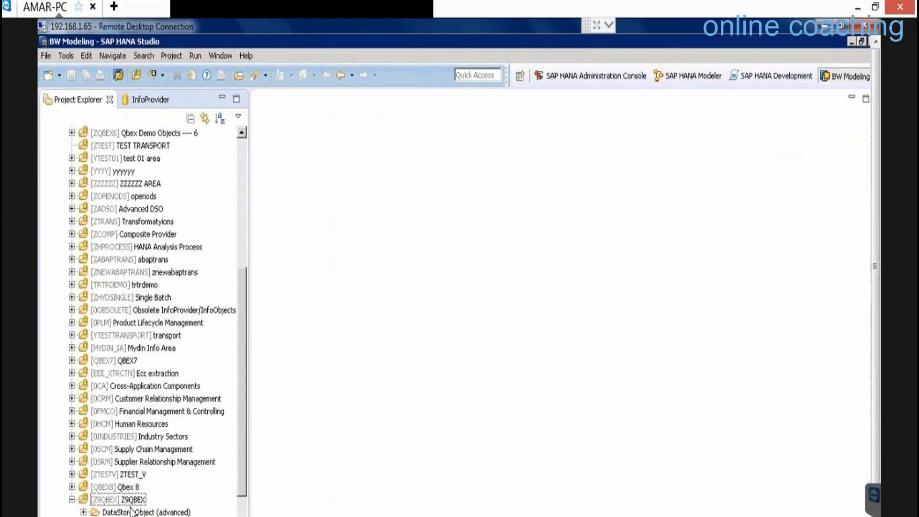
left_click(129, 500)
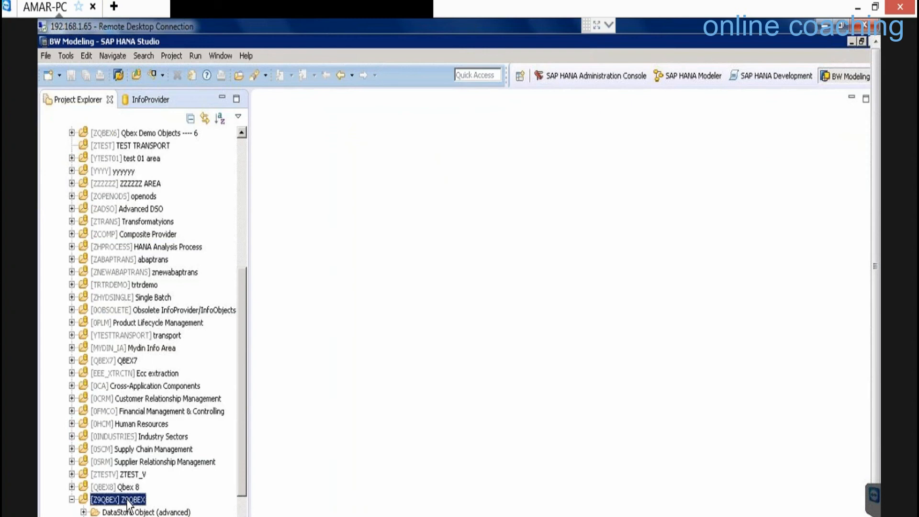
right_click(128, 501)
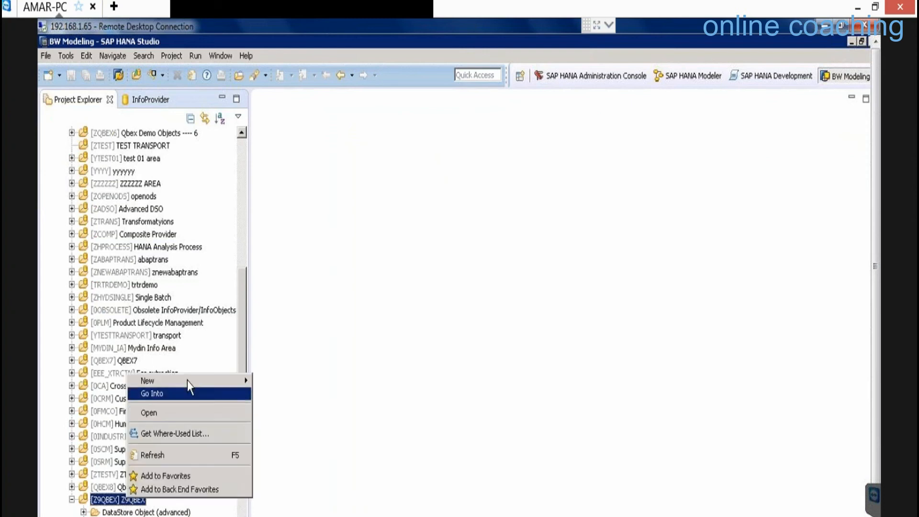
mouse_move(245, 383)
left_click(293, 387)
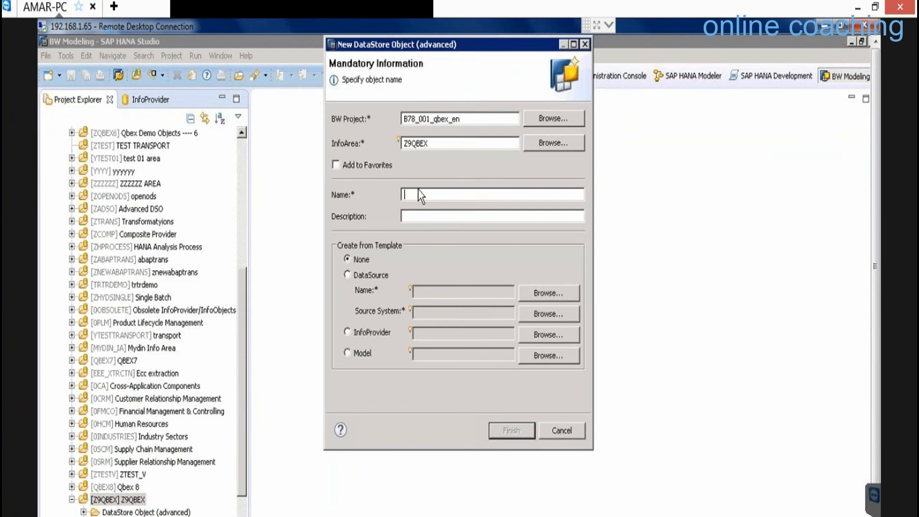
type("ZADWO")
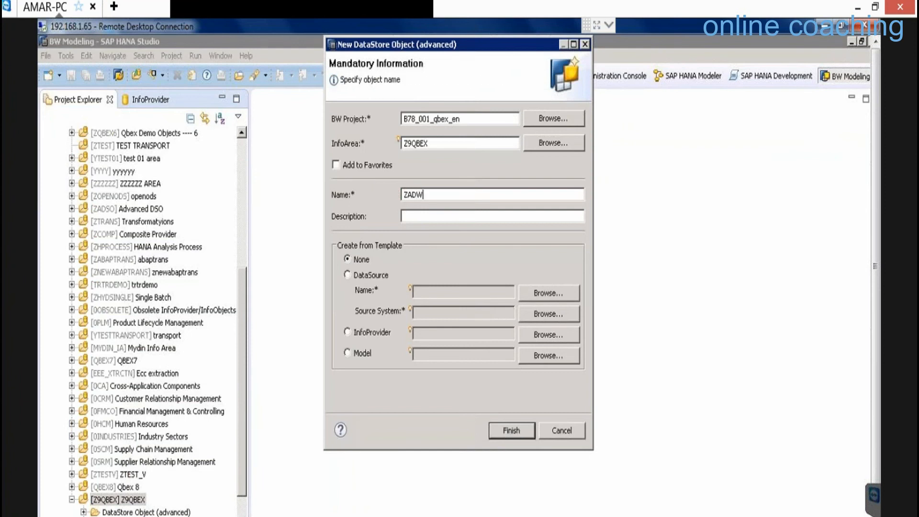
key("Tab")
type("ADSO Li")
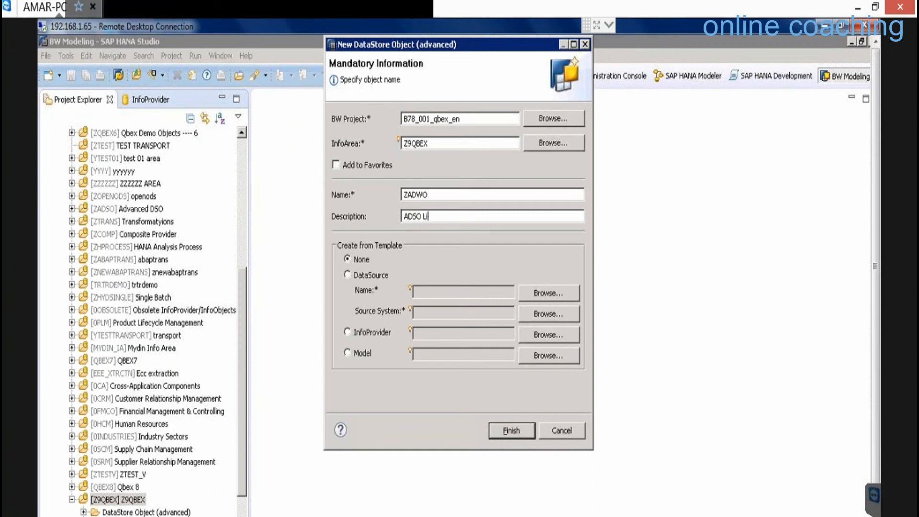
type("ke Write Optimized")
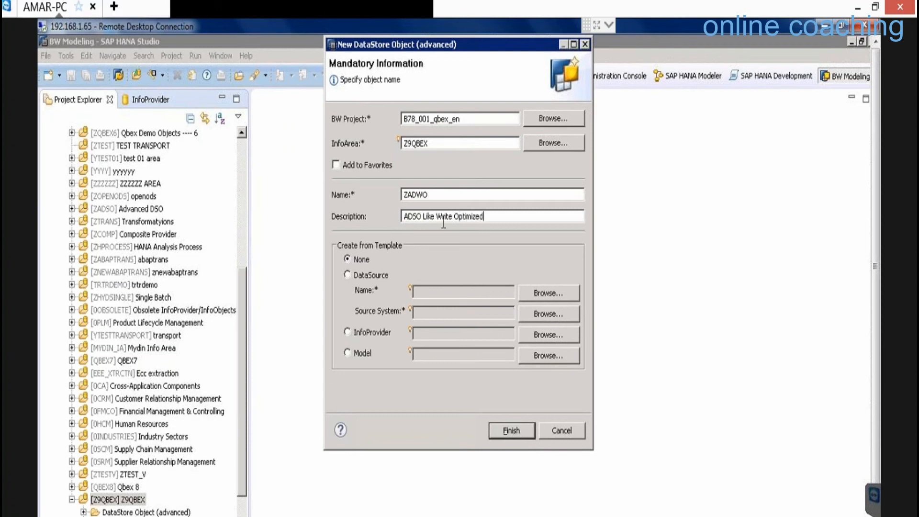
left_click(428, 280)
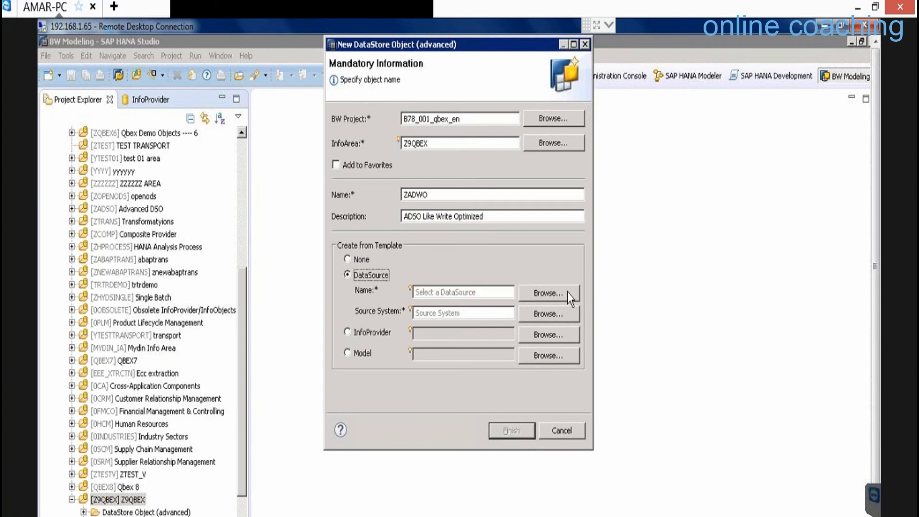
left_click(567, 292)
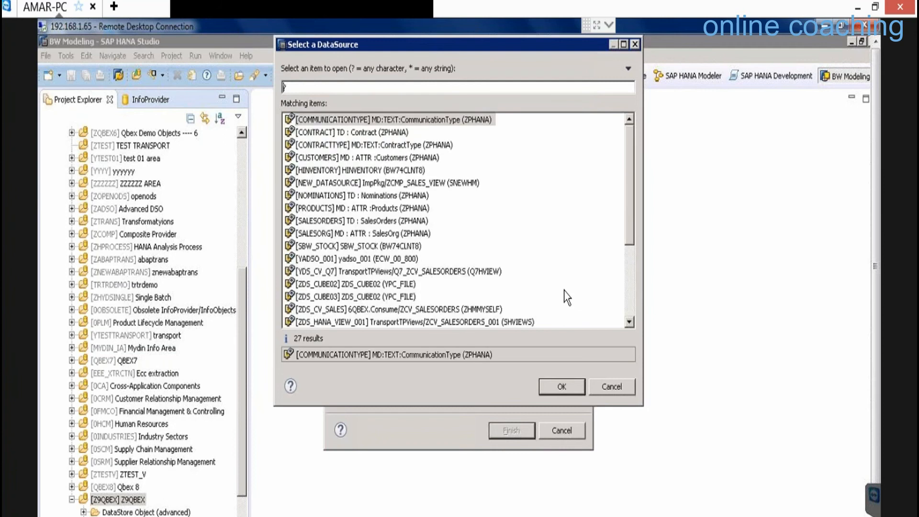
type("ZD")
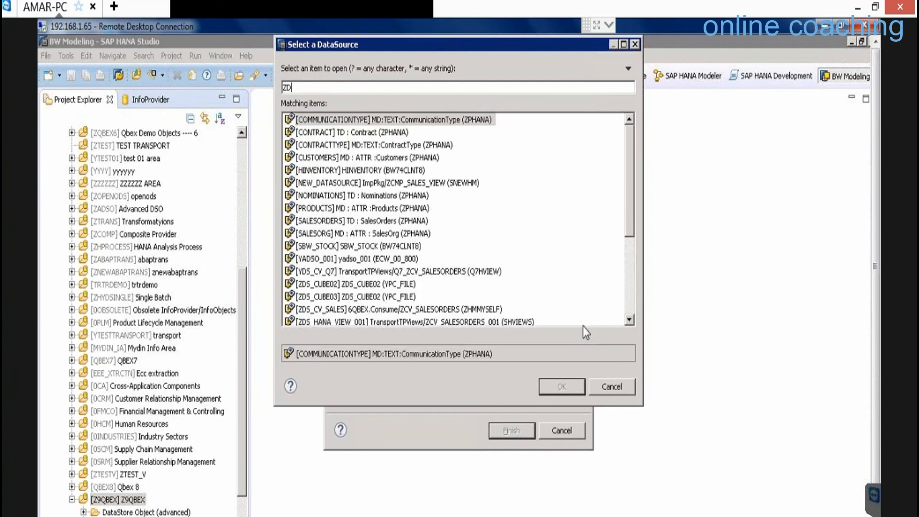
left_click(611, 387)
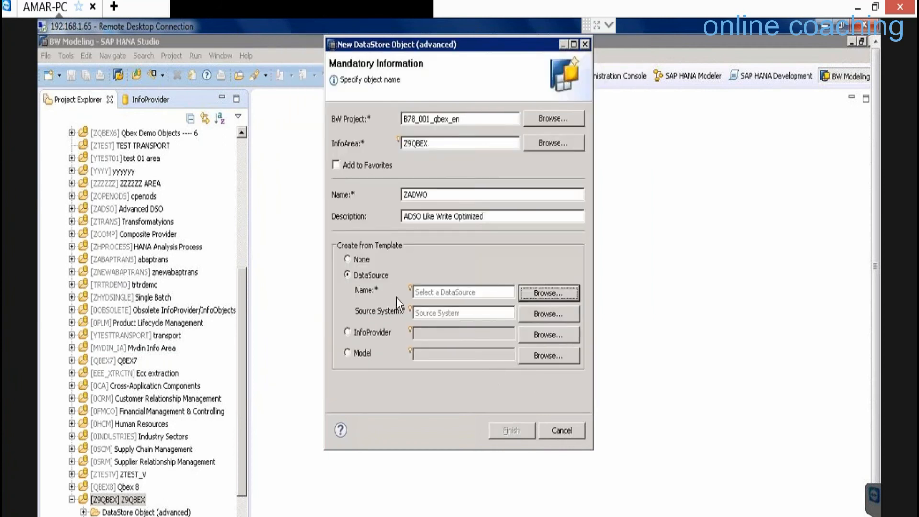
left_click(353, 259)
- Create ZADWO without a source template and apply the classic Write-optimized DataStore Object model template to its modeling properties
left_click(524, 429)
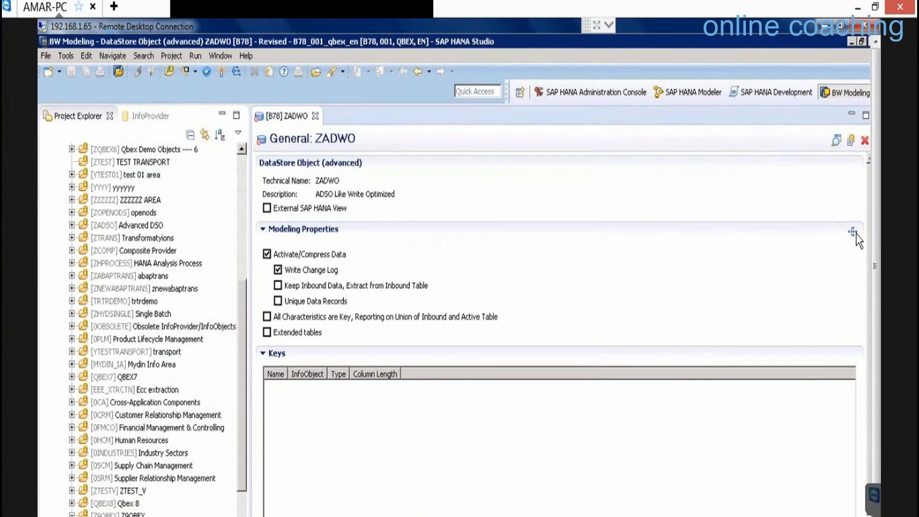
left_click(854, 232)
left_click(306, 238)
left_click(421, 276)
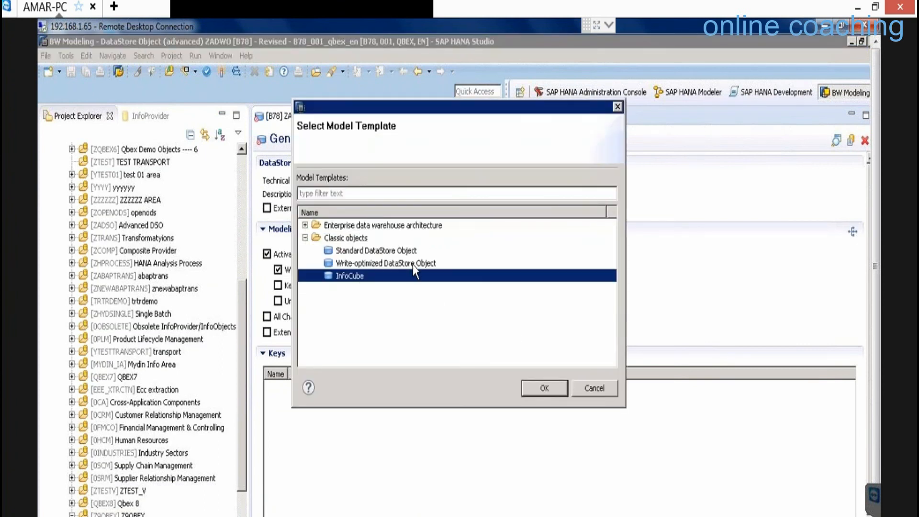
key("Up")
left_click(531, 387)
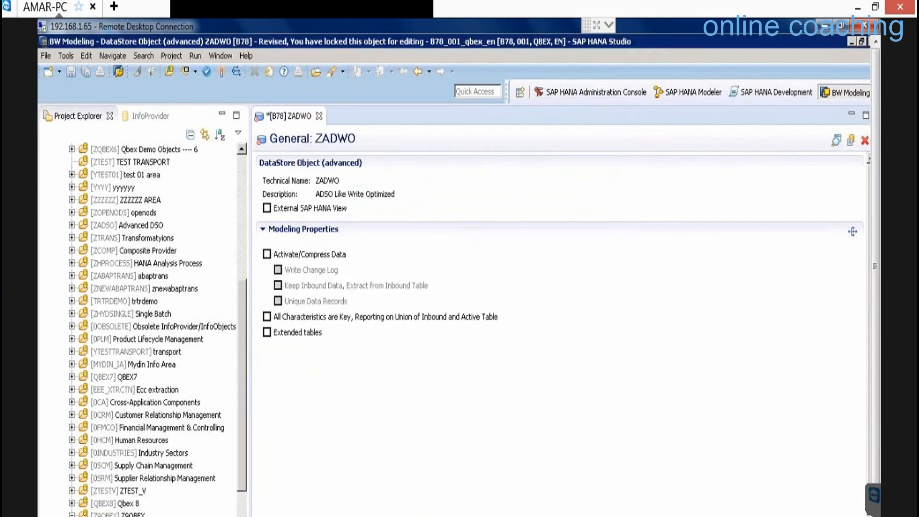
- In the details of ZADWO, add a field to GROUP1 and name it ZDOCNUM
left_click(301, 516)
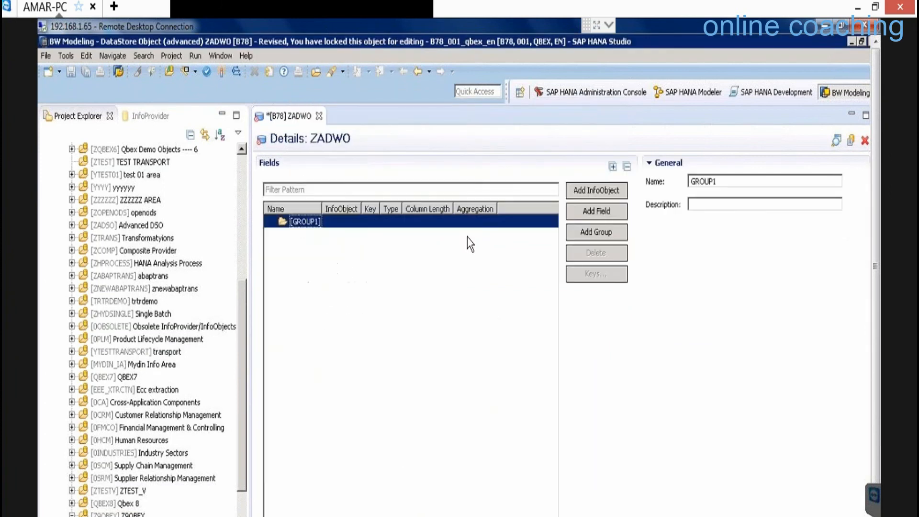
left_click(604, 214)
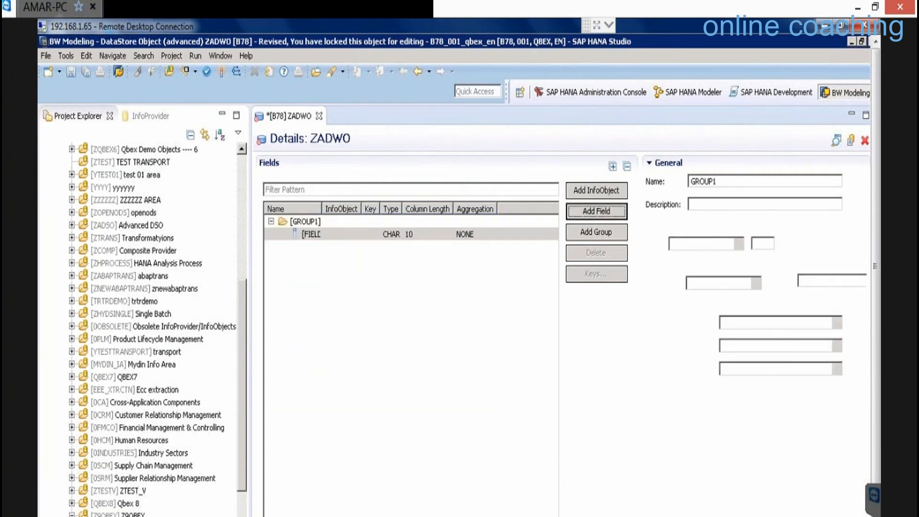
double_click(708, 182)
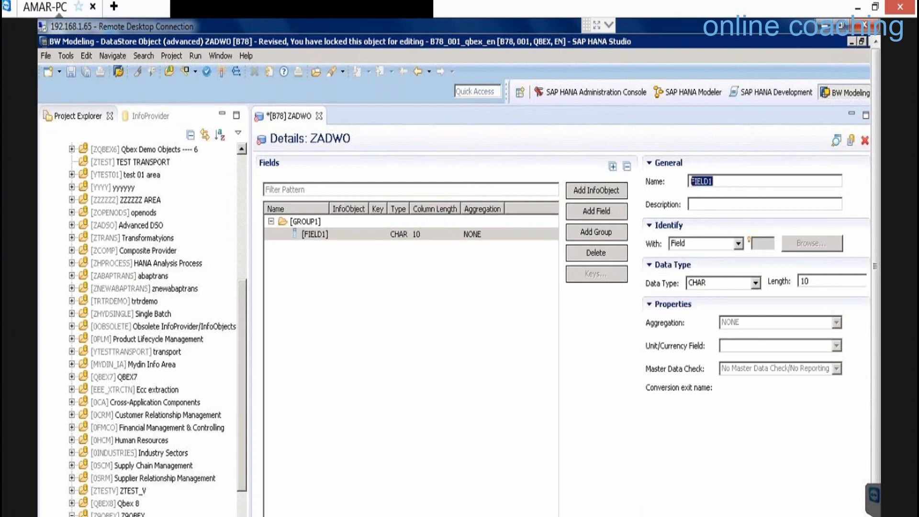
key("End")
key("shift+Home")
type("ZDOCNUM")
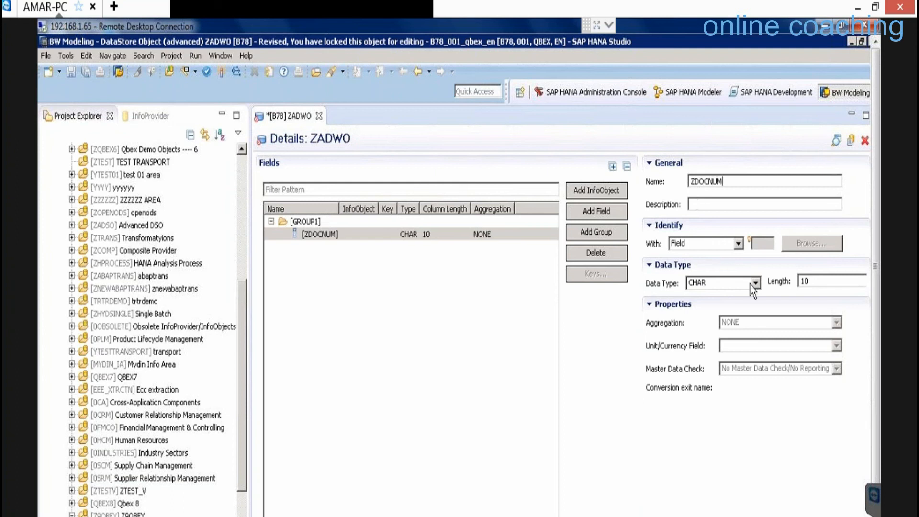
left_click(392, 272)
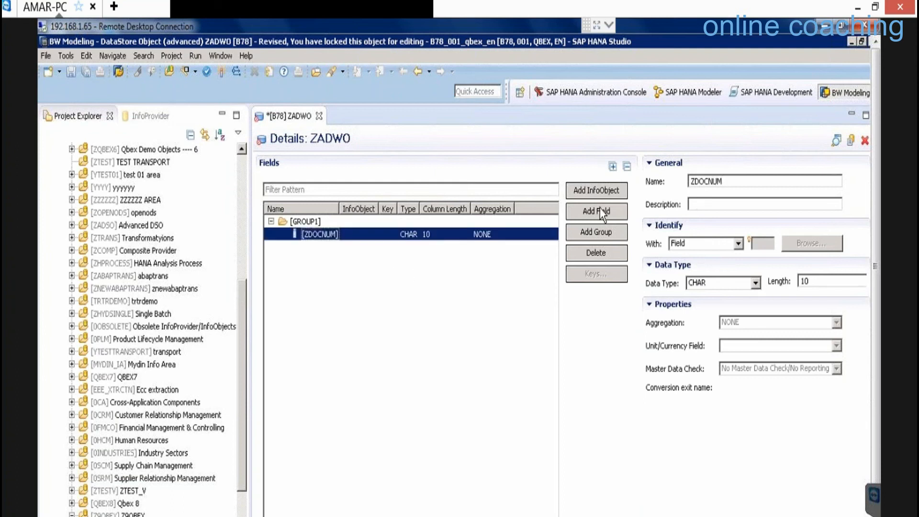
- Add a second field to ZADWO named ZAMT with data type CURR
left_click(611, 217)
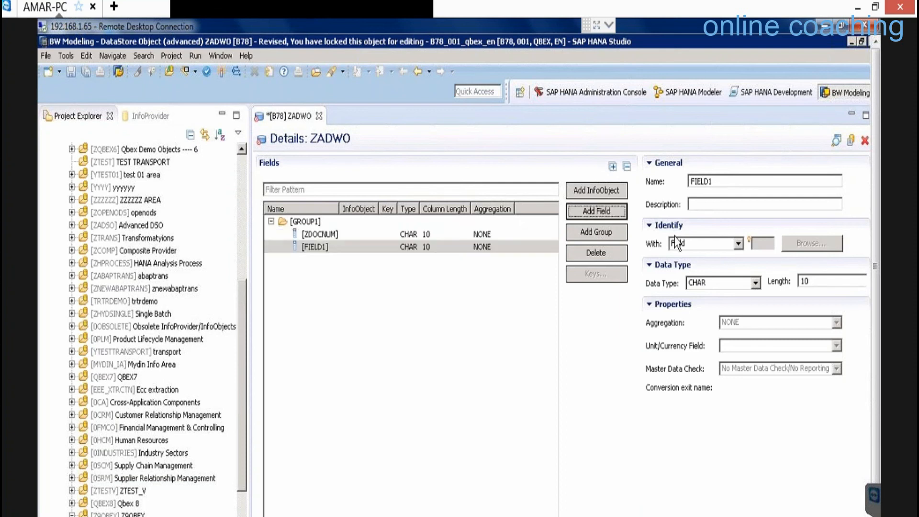
double_click(693, 181)
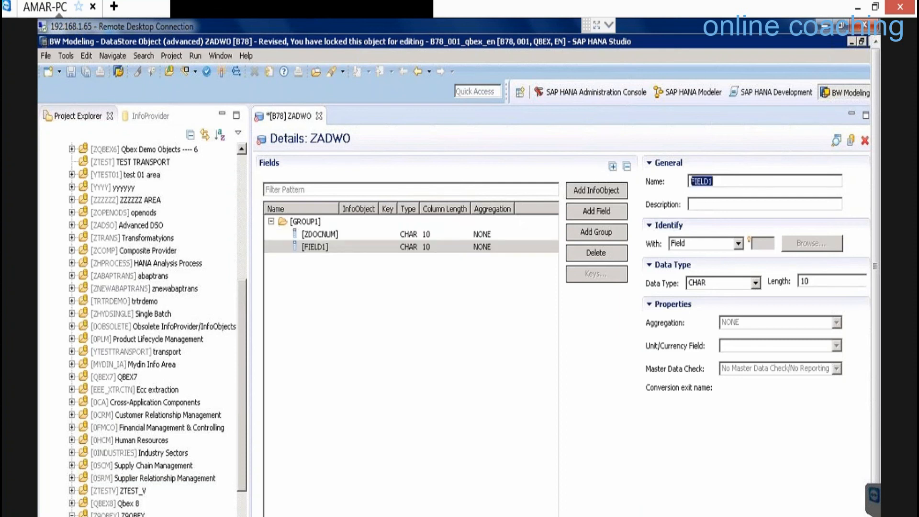
type("ZAMT")
left_click(756, 284)
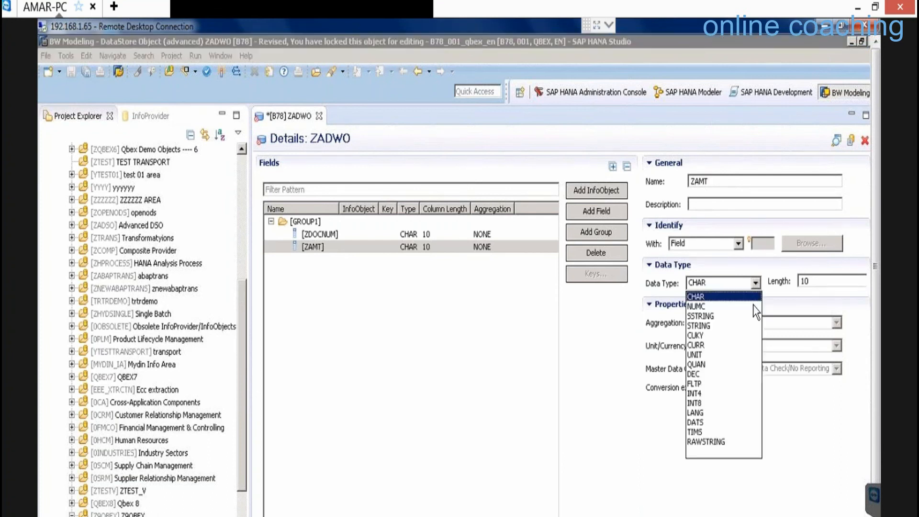
left_click(698, 345)
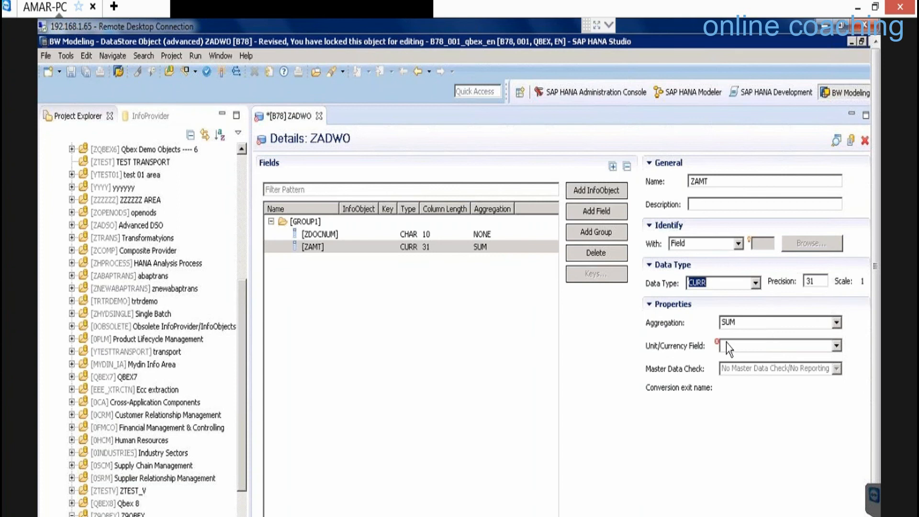
- Add a third field to ZADWO named ZCURR with data type CUKY
left_click(609, 212)
double_click(729, 186)
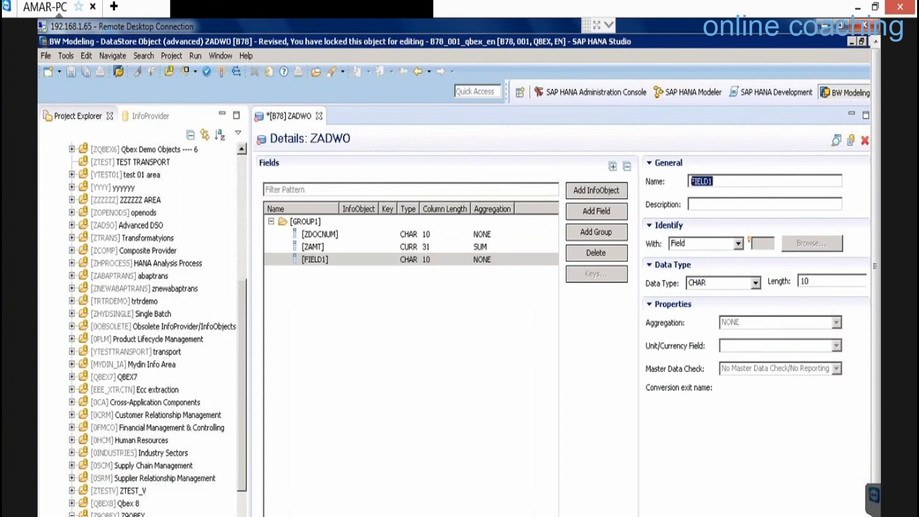
type("ZCURR")
key("Tab")
left_click(756, 283)
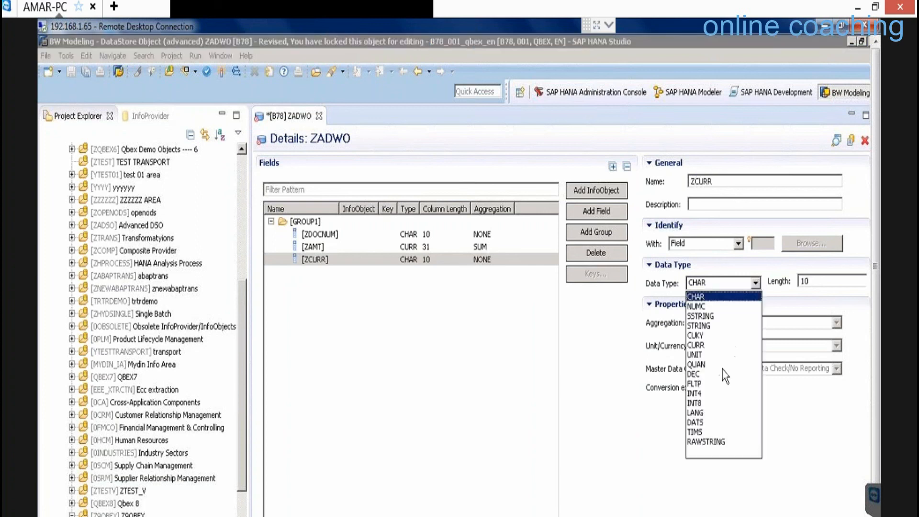
left_click(701, 336)
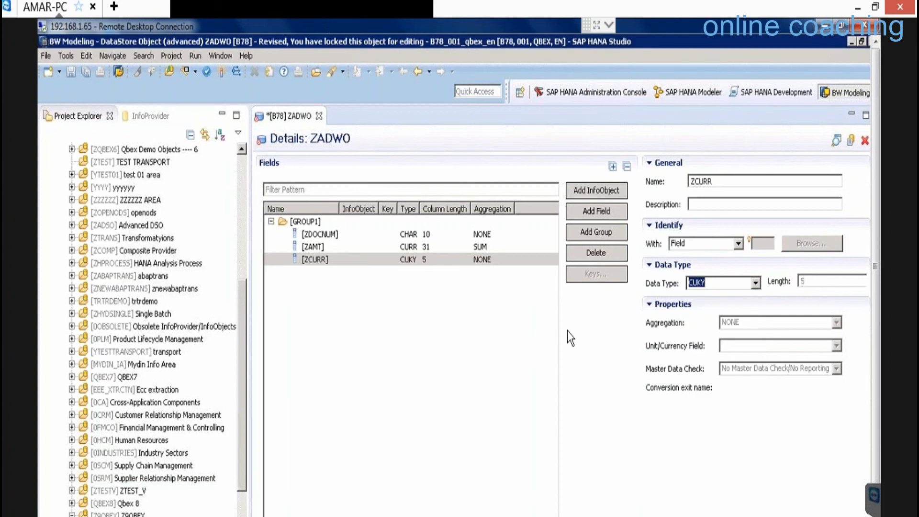
- Assign ZCURR as the unit/currency field of the ZAMT field
left_click(333, 250)
left_click(836, 346)
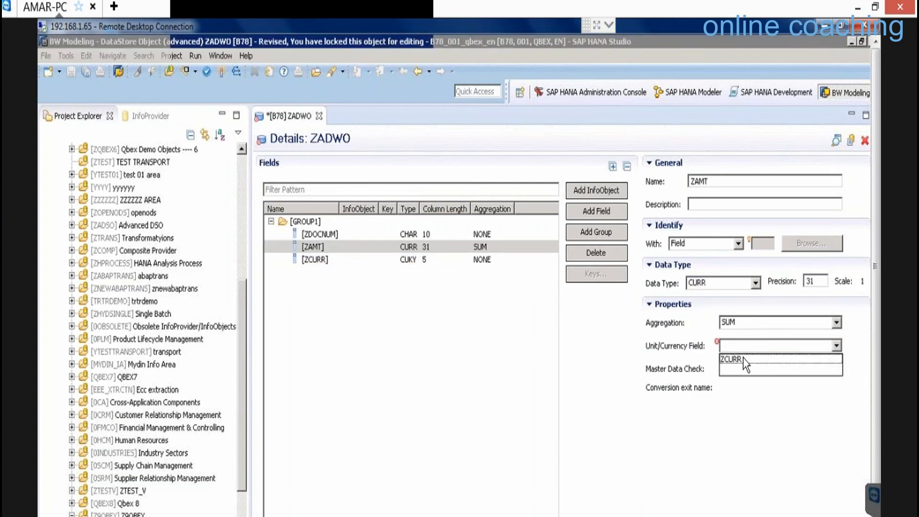
left_click(737, 359)
left_click(378, 283)
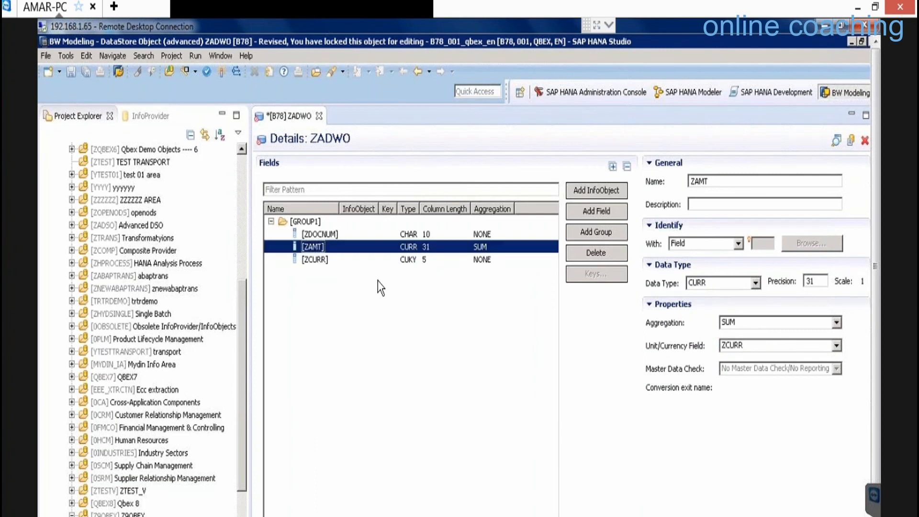
- Save and activate the advanced DataStore object ZADWO and check its activation status
left_click(331, 237)
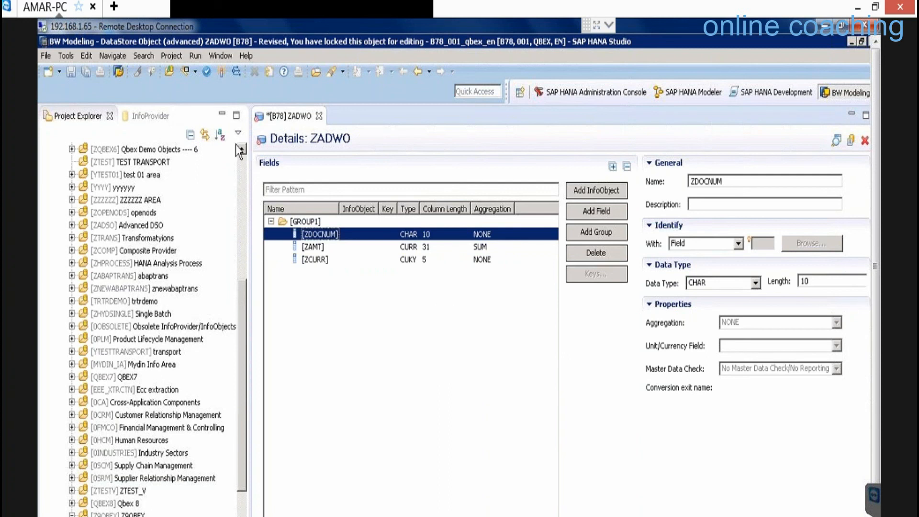
left_click(226, 73)
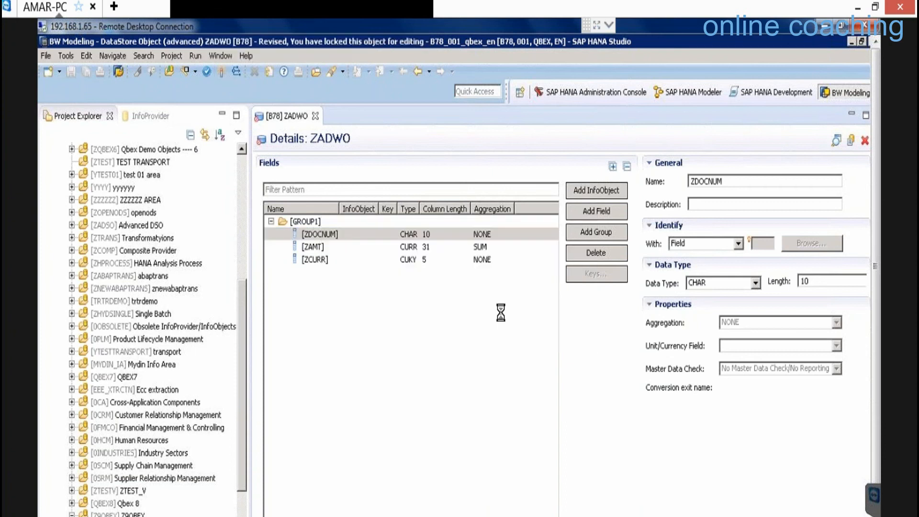
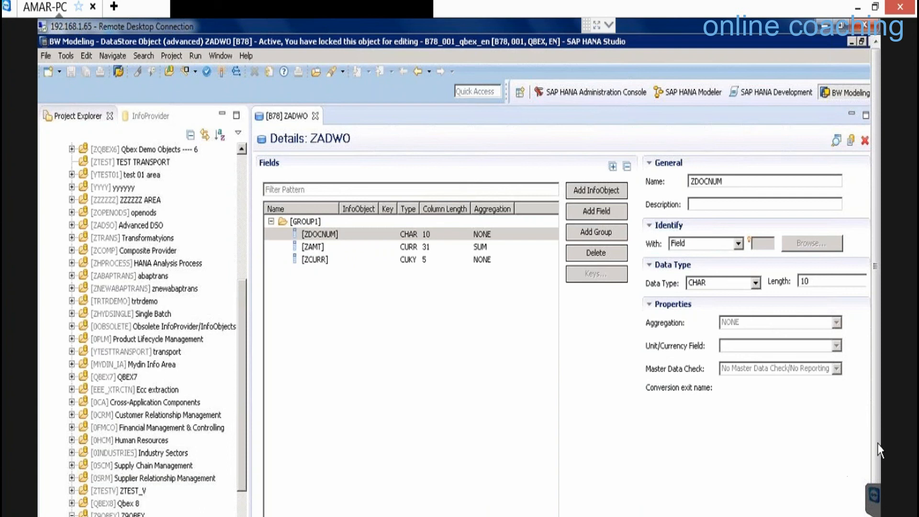
scroll(877, 444, "down", 2)
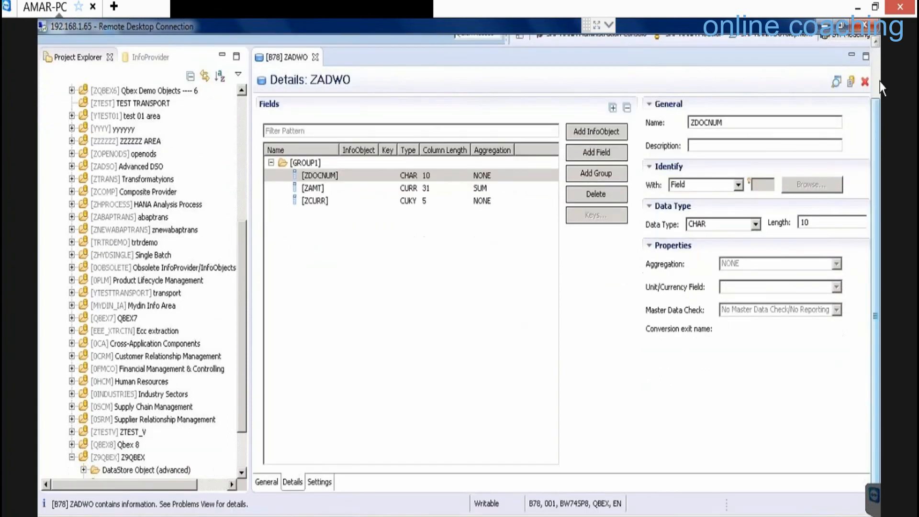
scroll(877, 70, "up", 2)
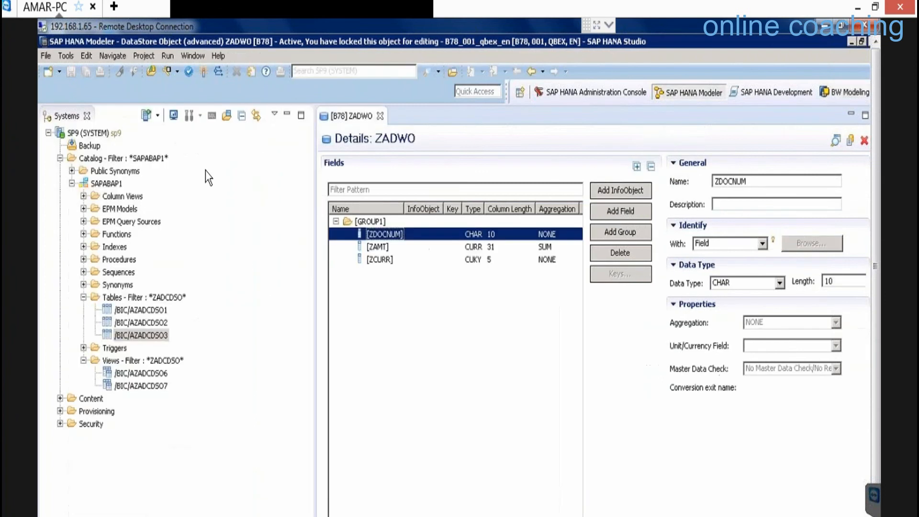
- In the SAP HANA Modeler perspective, change the table filter of schema SAPABAP1 to ZADWO
left_click(145, 298)
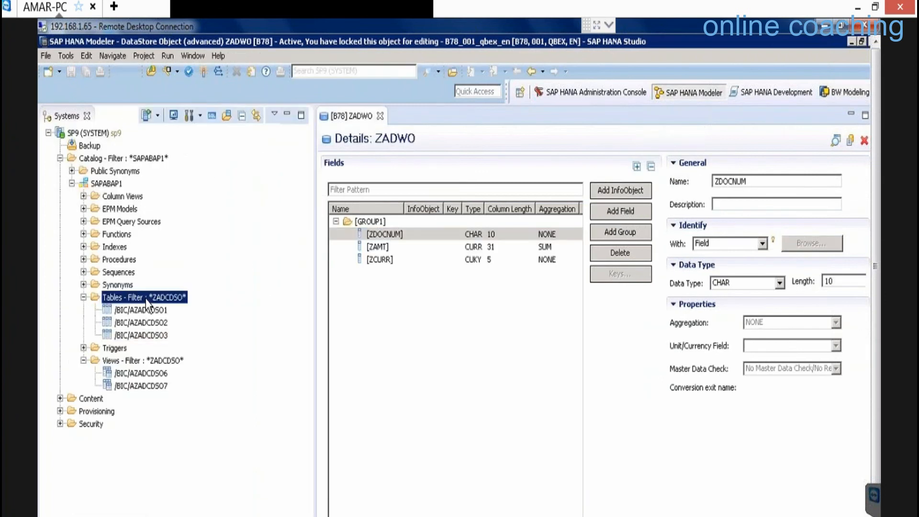
right_click(146, 300)
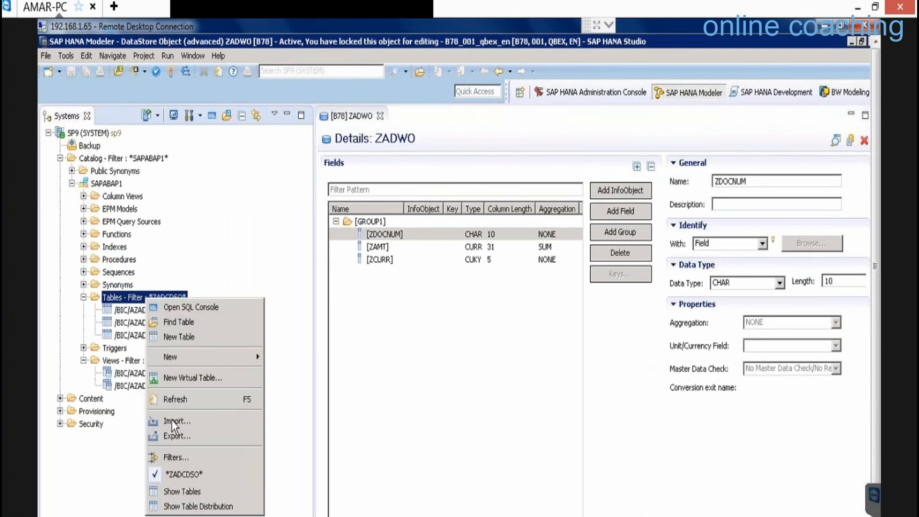
left_click(176, 456)
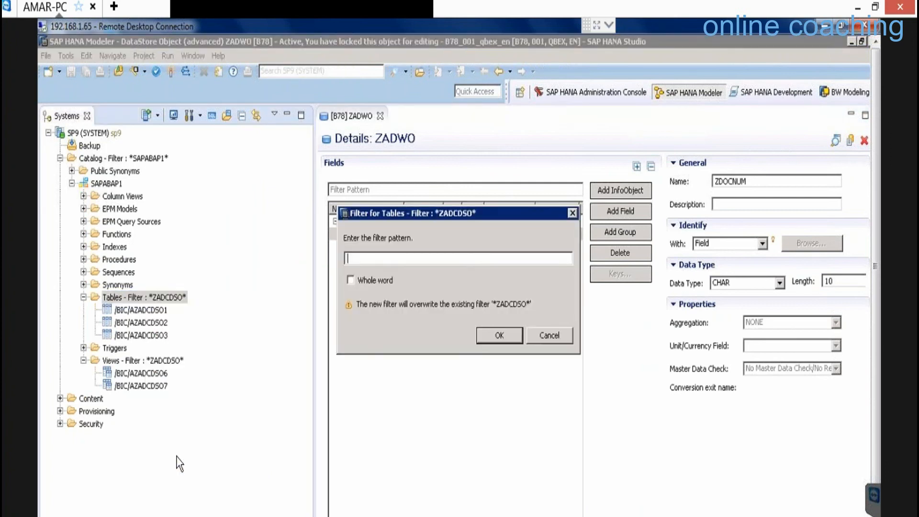
type("ZADWO")
key("Return")
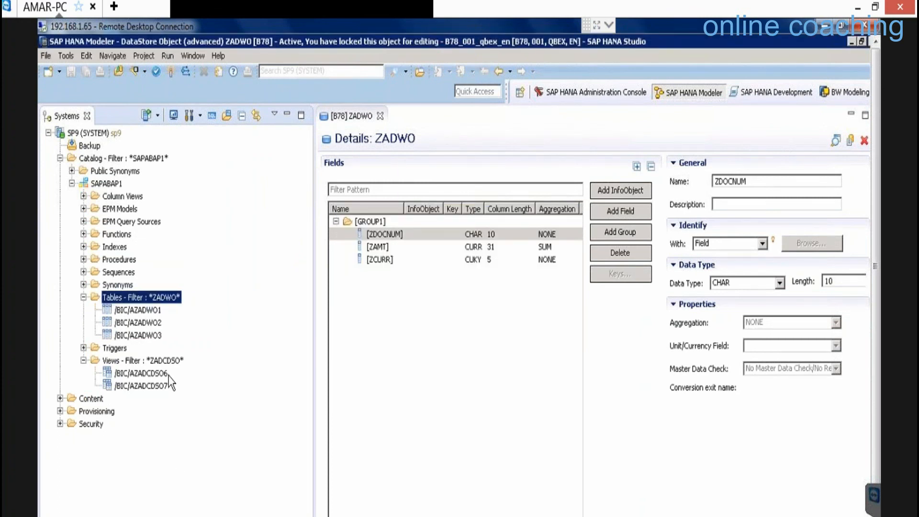
- Change the view filter of schema SAPABAP1 to ZADWO and check the tables /BIC/AZADWO2 and /BIC/AZADWO3 in the tree
right_click(138, 359)
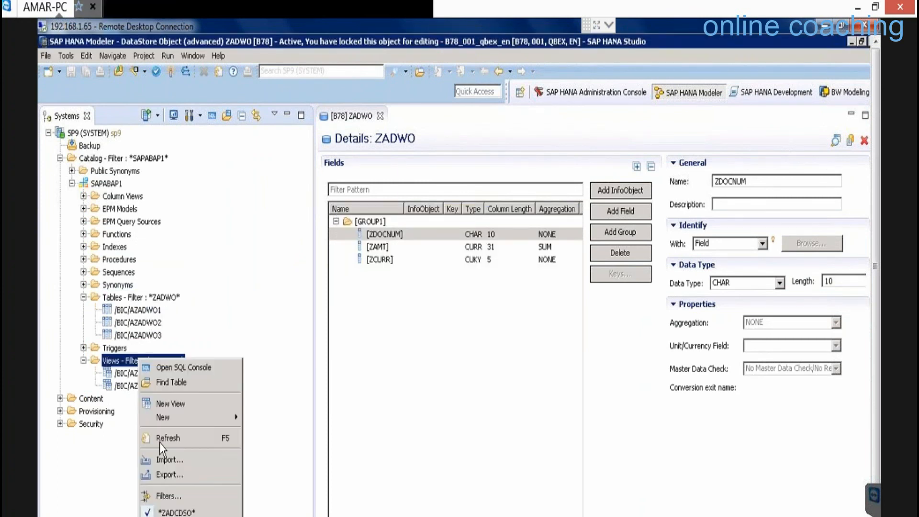
left_click(180, 501)
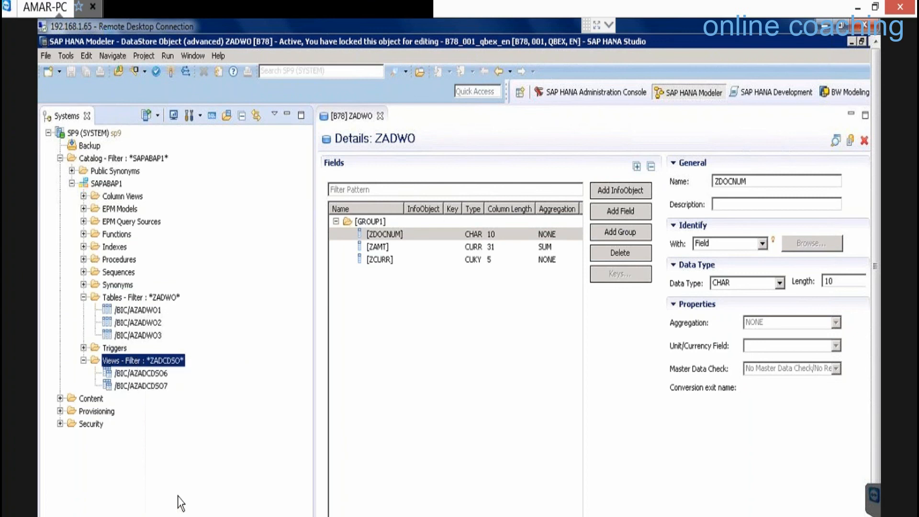
type("ZA")
key("Return")
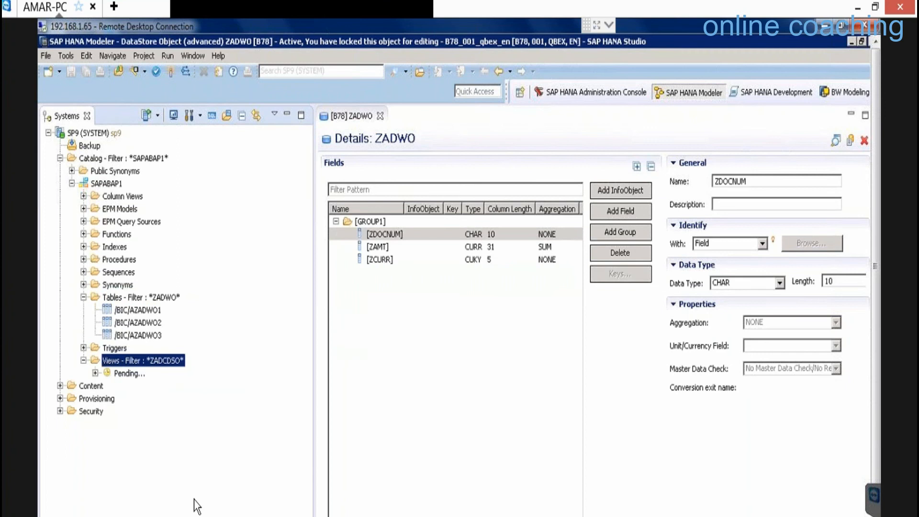
left_click(143, 323)
left_click(146, 335)
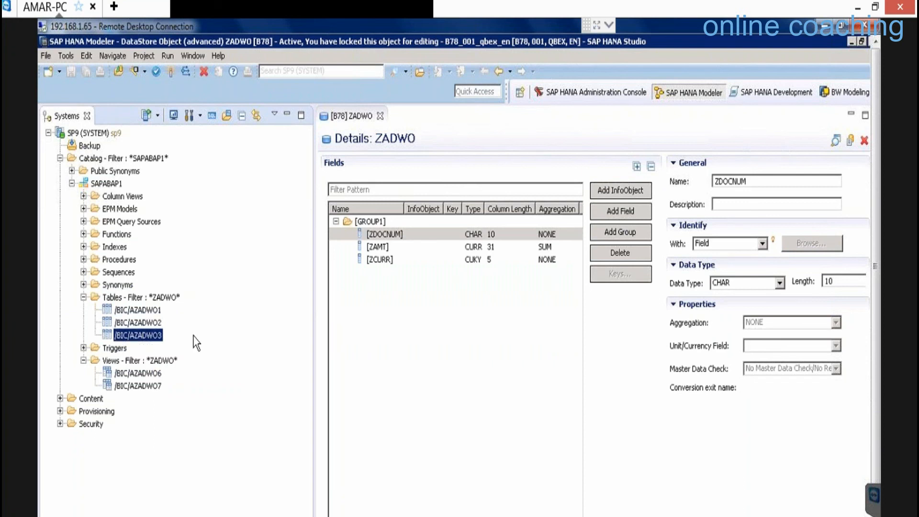
left_click(349, 143)
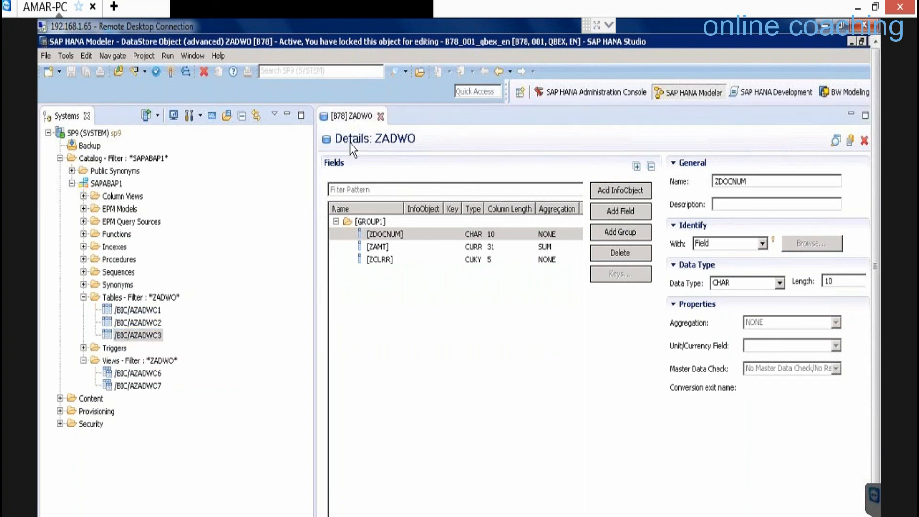
- Close the ZADWO editor, switch to the SAP GUI session, restart the workbench with /NRSA1 and expand InfoArea Z9QBEX
key("ctrl+w")
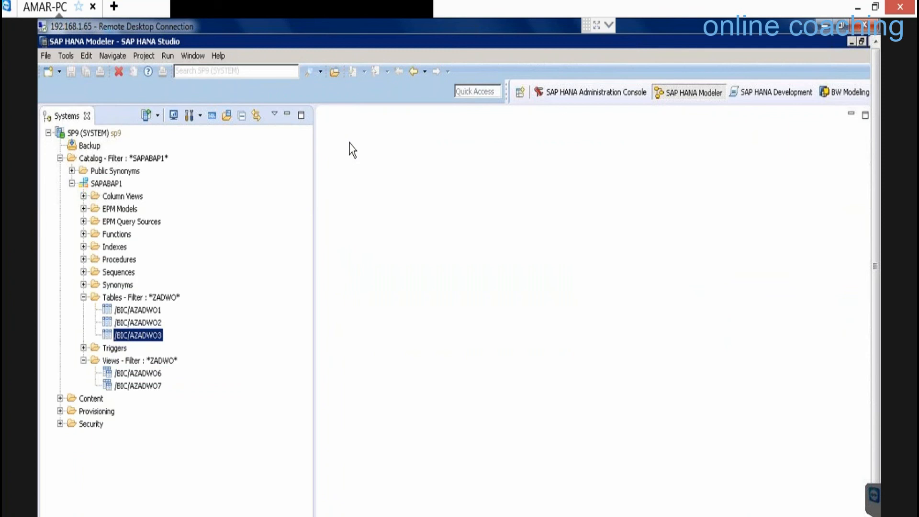
left_click(145, 310)
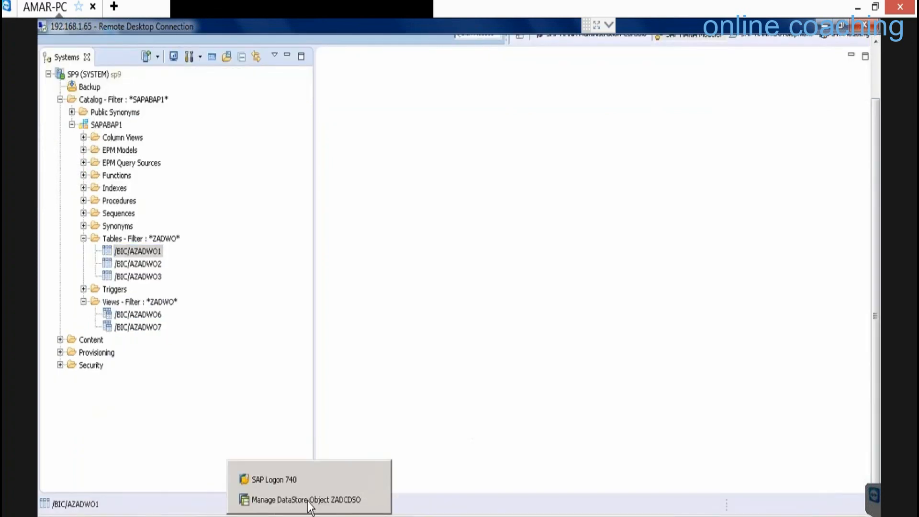
left_click(306, 500)
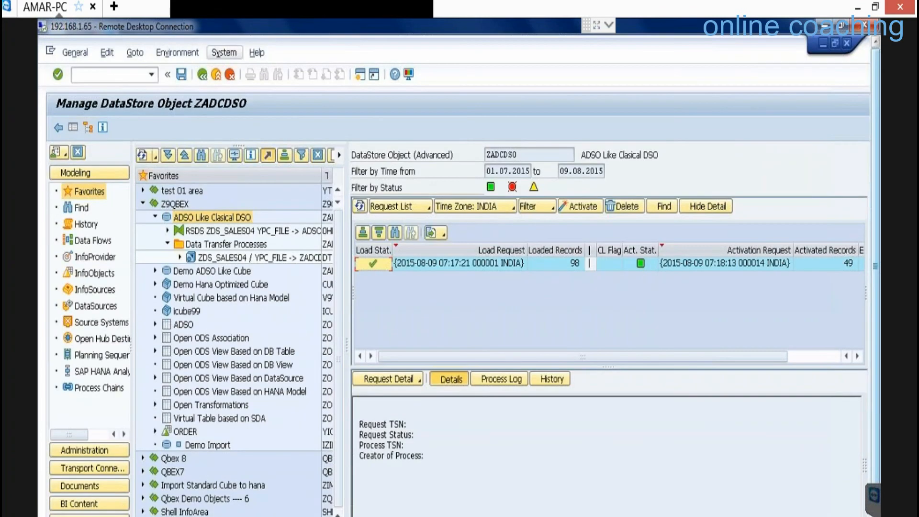
left_click(217, 71)
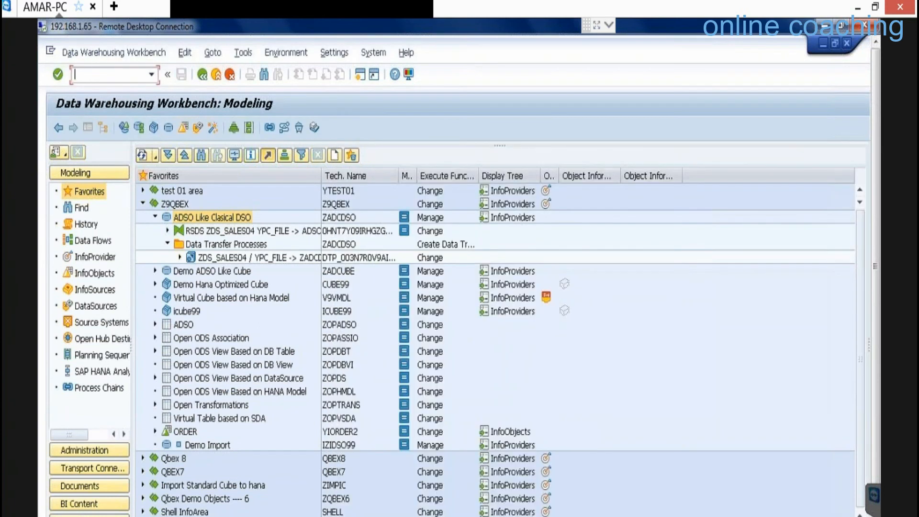
type("/NRSA1")
key("Return")
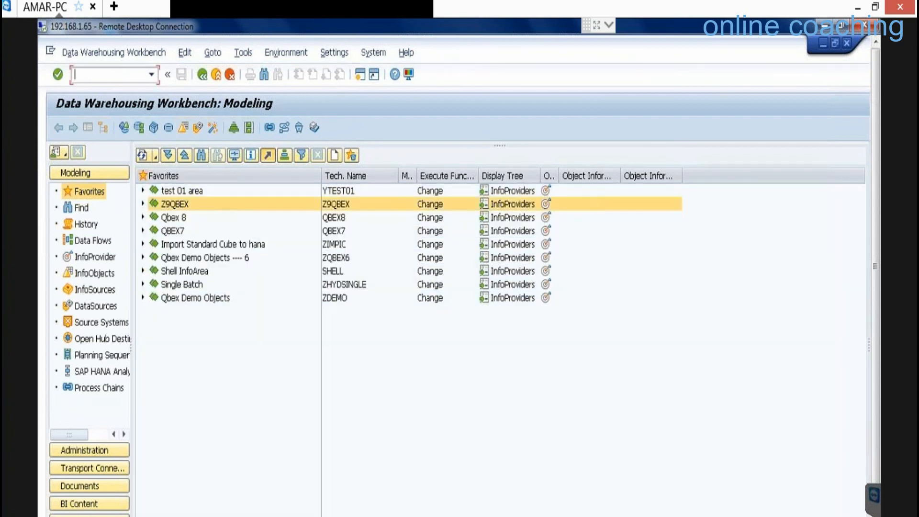
left_click(142, 204)
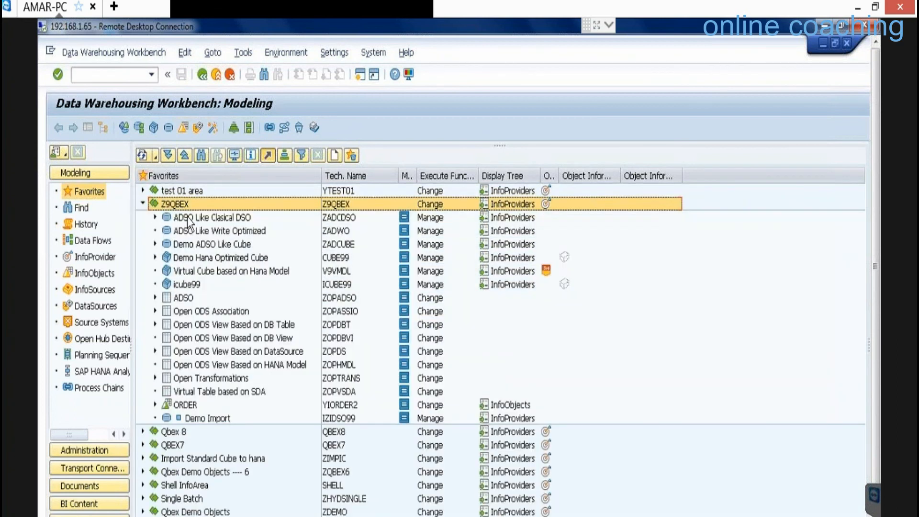
- Start creating a transformation for target ZADWO with DataSource as the source object type
right_click(226, 231)
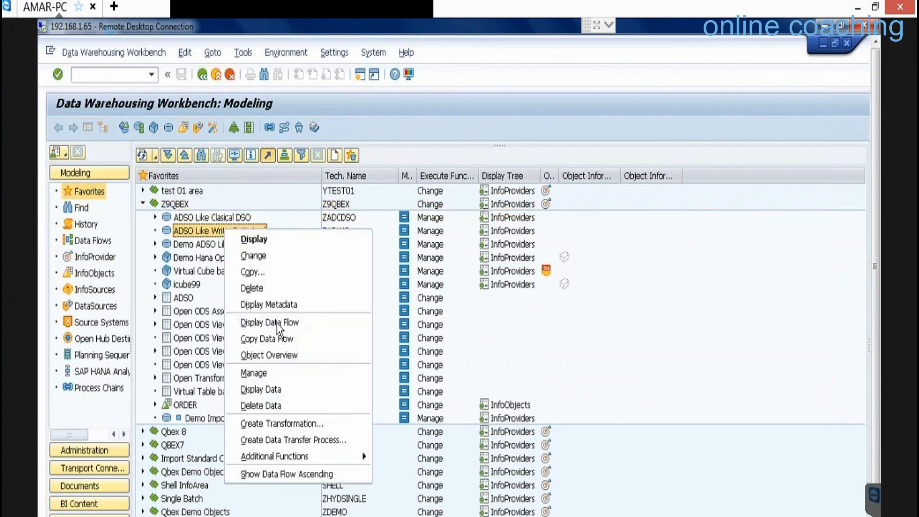
left_click(296, 425)
left_click(216, 407)
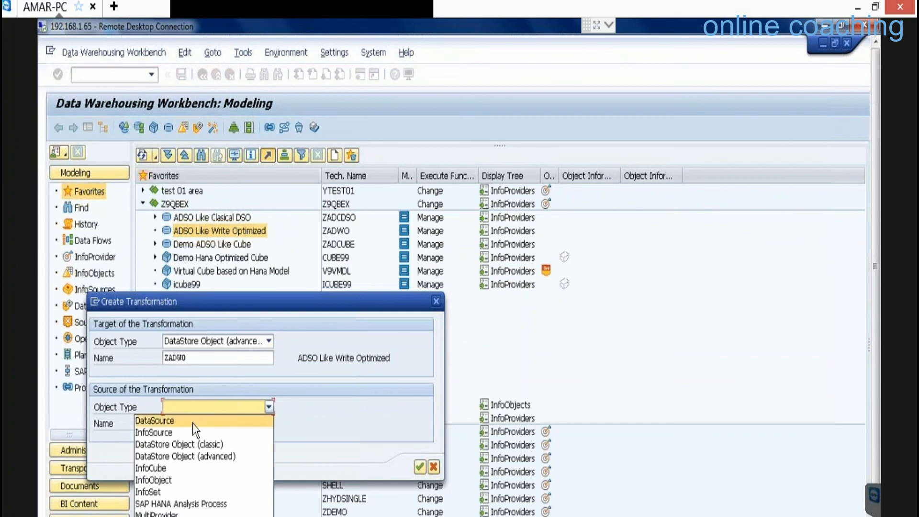
left_click(192, 421)
left_click(201, 423)
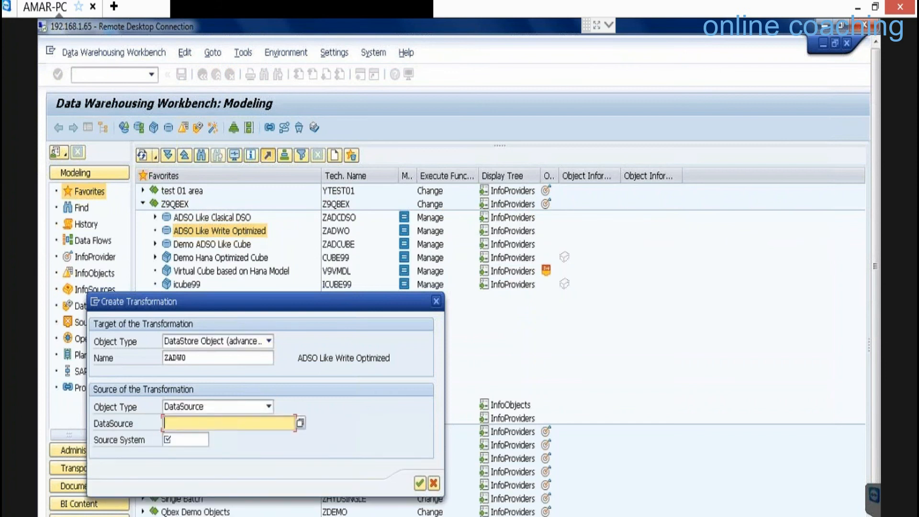
type("SOURCE_FIELDS-SALESORDERNO")
left_click(196, 440)
left_click_drag(286, 423, 142, 422)
key("BackSpace")
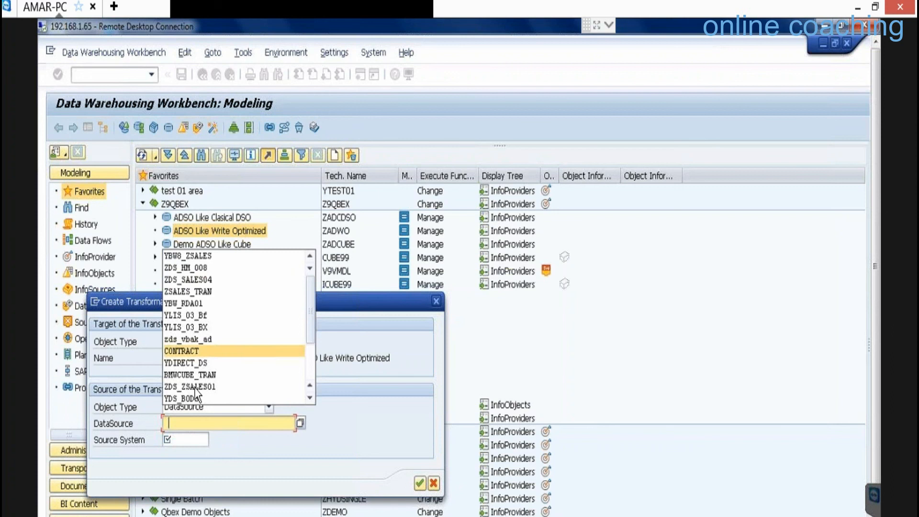
- Set the transformation source to DataSource ZDS_SALES04 of source system YPC_FILE and create the transformation
left_click(200, 279)
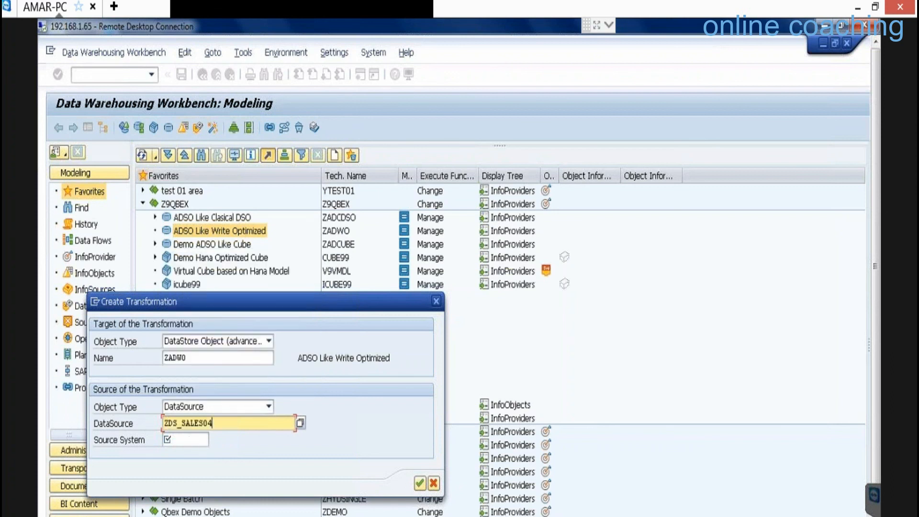
left_click(187, 443)
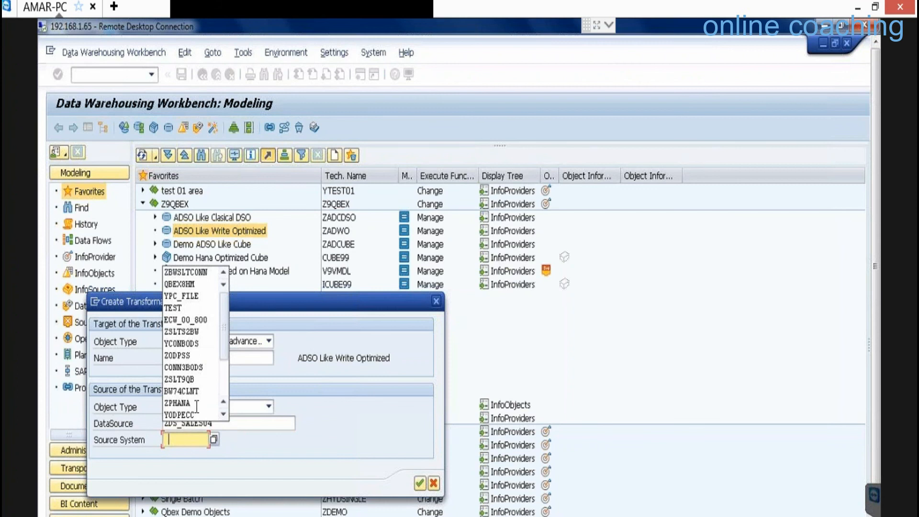
left_click(187, 296)
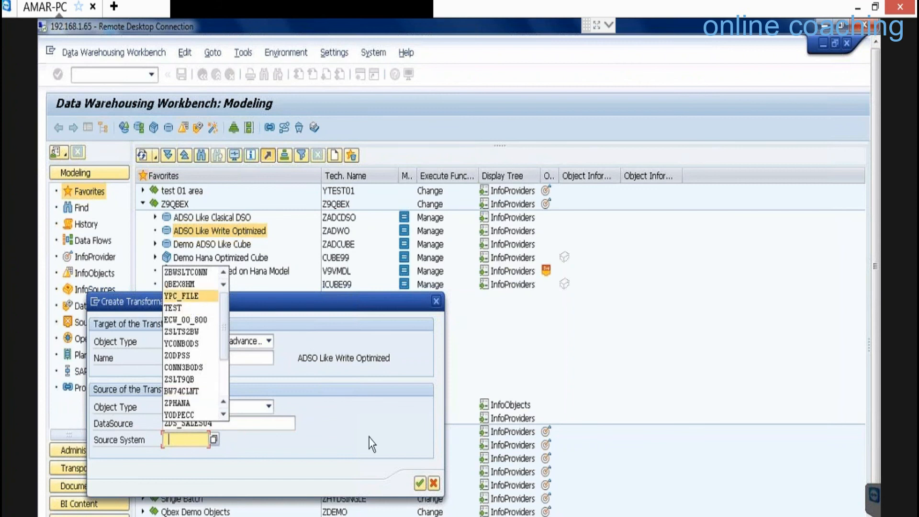
key("Return")
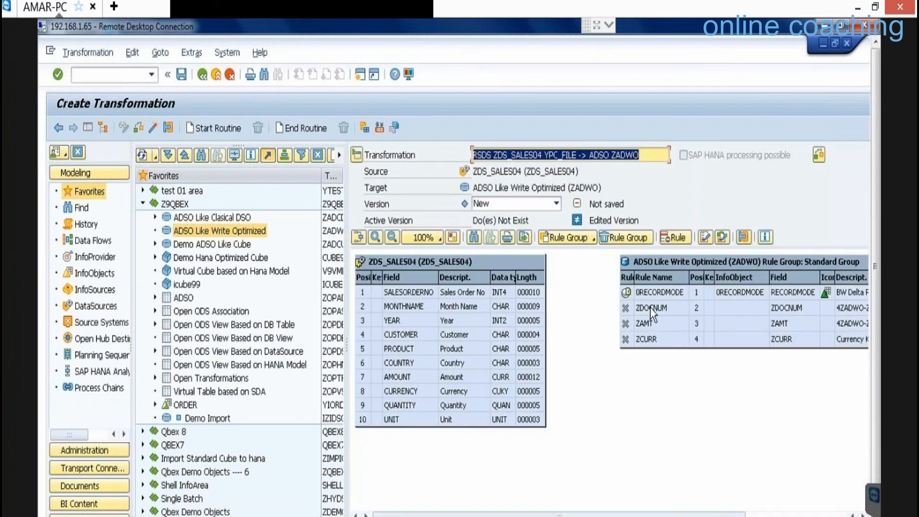
- Add SALESORDERNO as source field of the ZDOCNUM rule and change the rule type to Routine
right_click(650, 307)
left_click(670, 314)
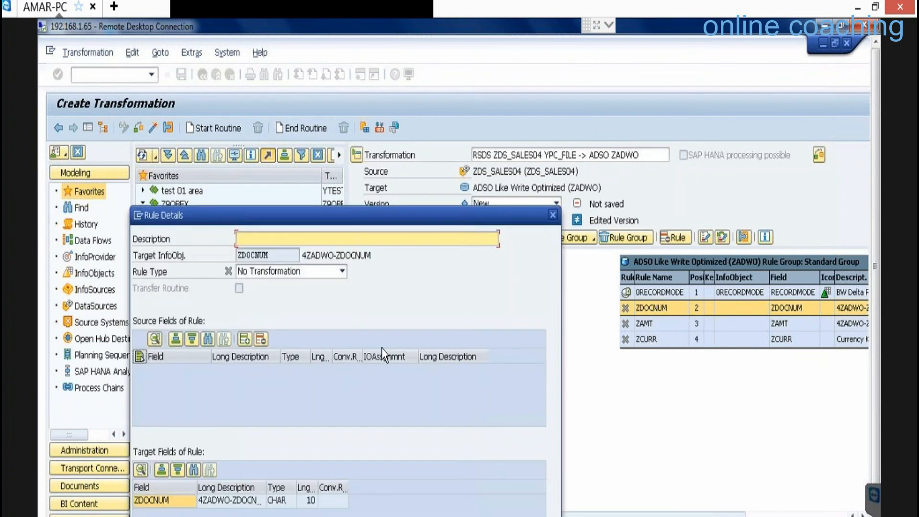
left_click(245, 339)
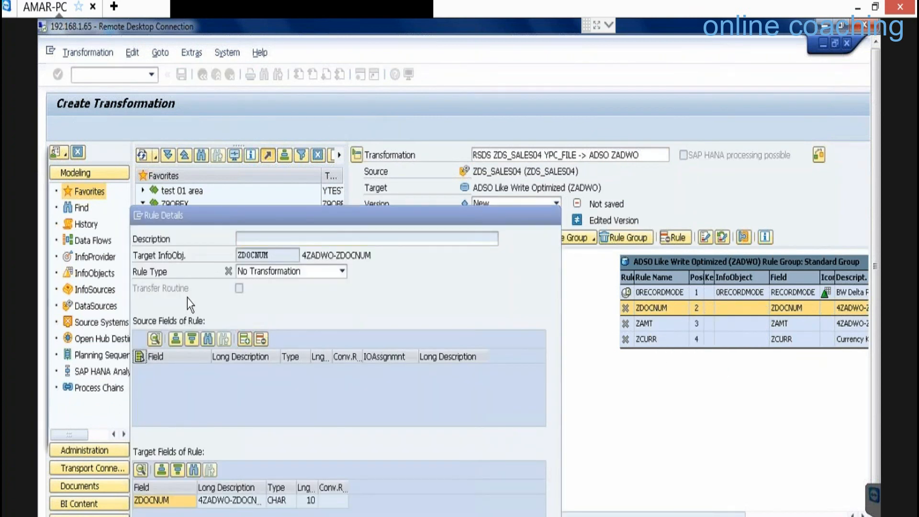
left_click(58, 211)
left_click(538, 435)
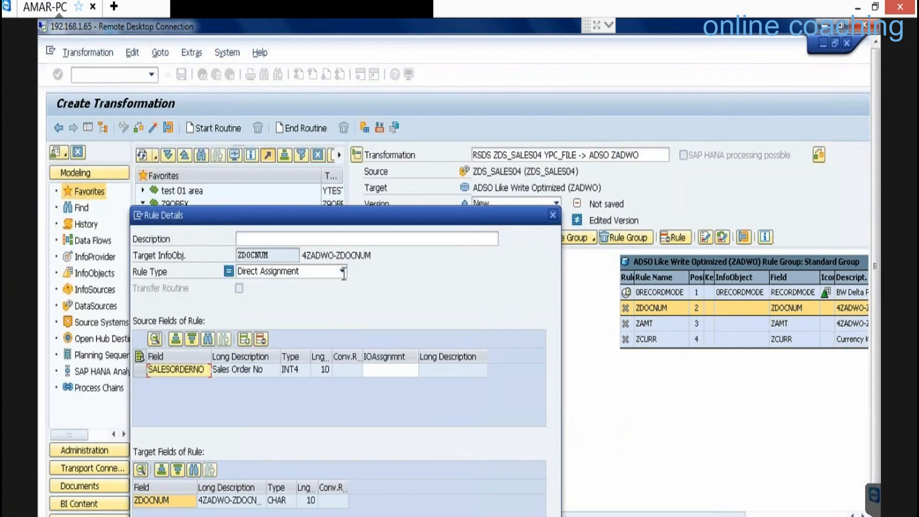
left_click(343, 272)
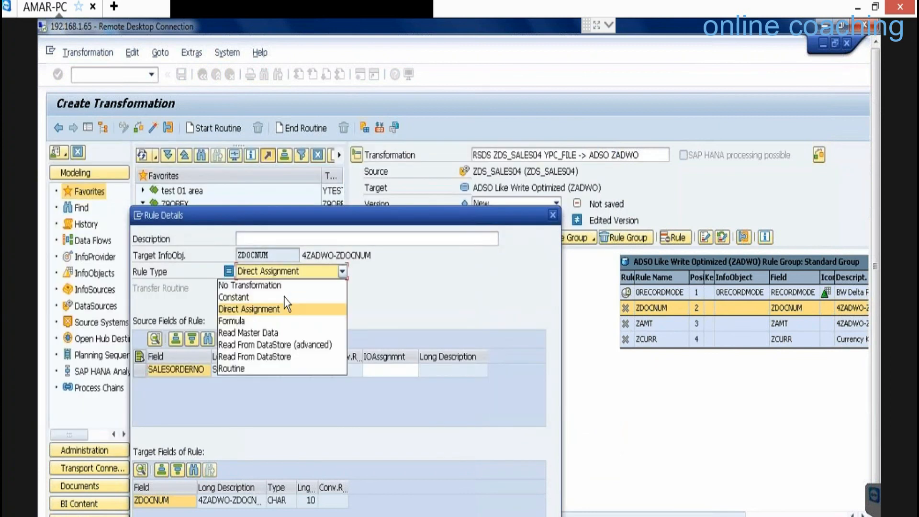
left_click(240, 369)
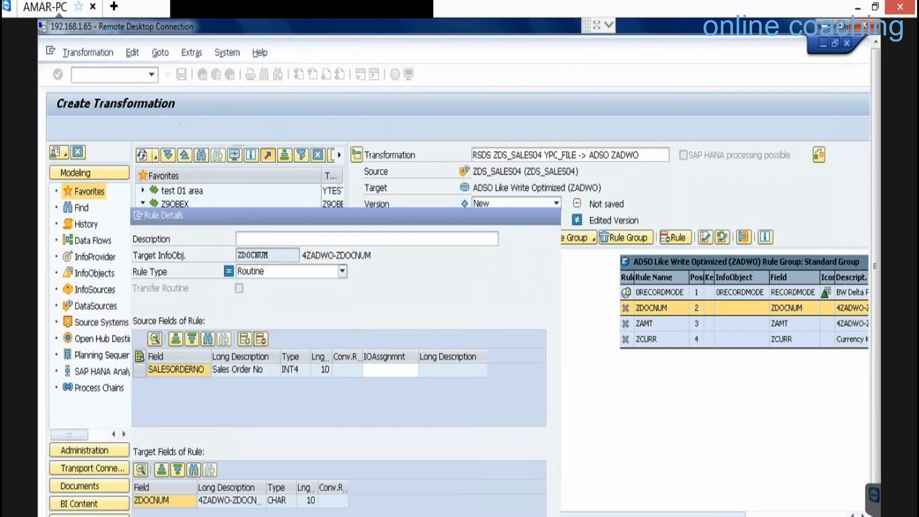
- Code RESULT = SOURCE_FIELDS-SALESORDERNO in method compute_ZDOCNUM, save the routine and transfer the rule to the transformation
scroll(366, 345, "down", 5)
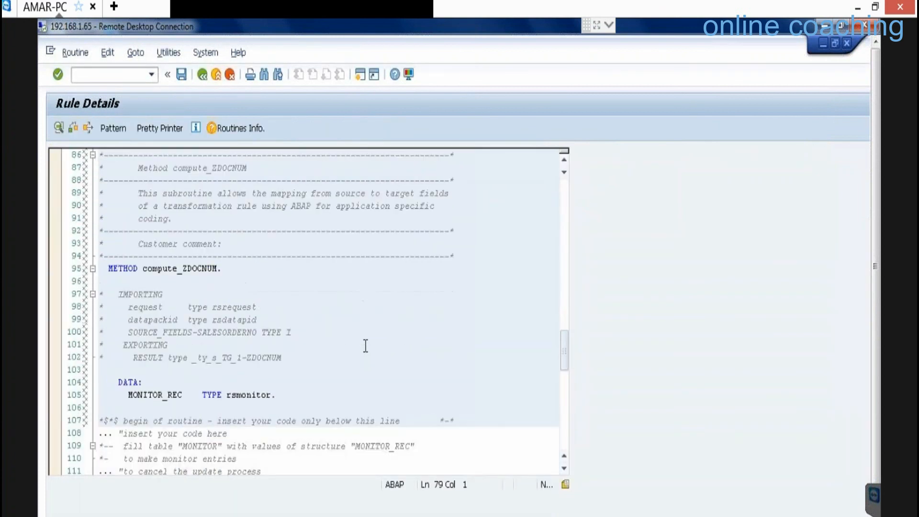
scroll(305, 392, "down", 3)
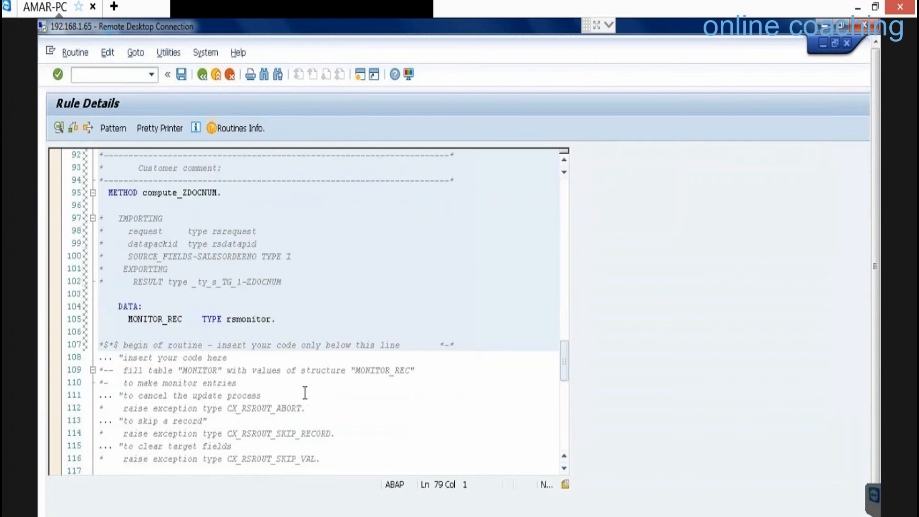
scroll(171, 411, "down", 1)
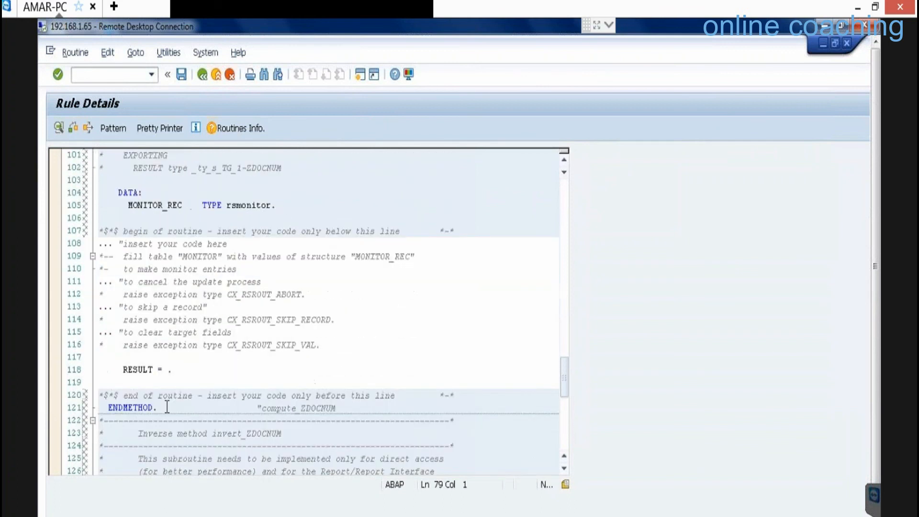
left_click(168, 371)
type("SOURCE_FIELDS-SALESORDERNO")
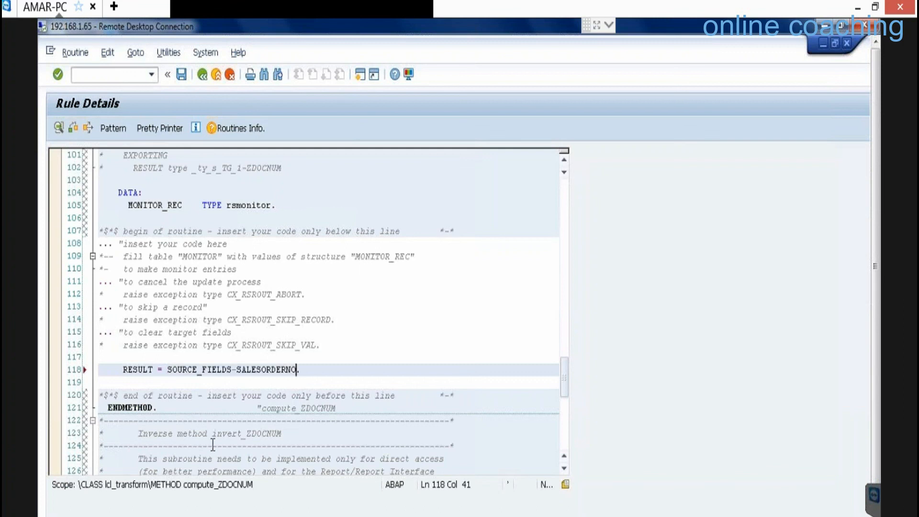
left_click(182, 74)
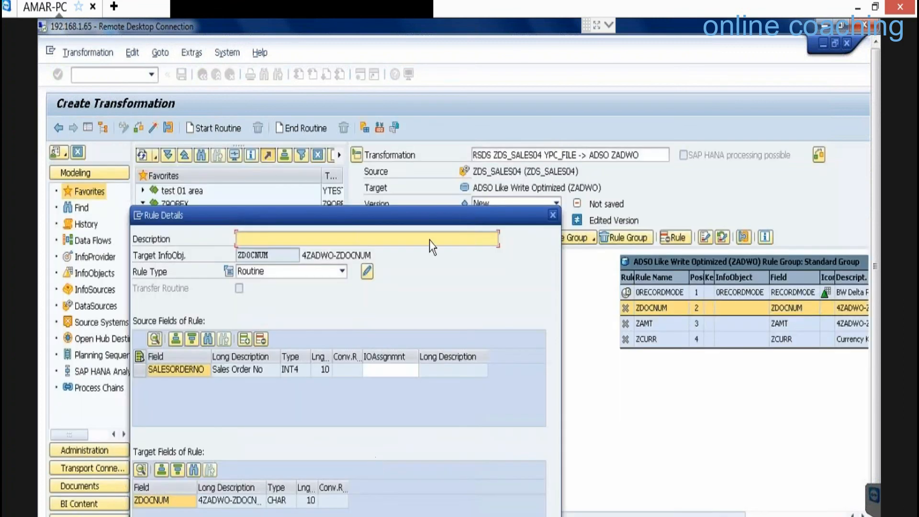
left_click_drag(423, 222, 452, 129)
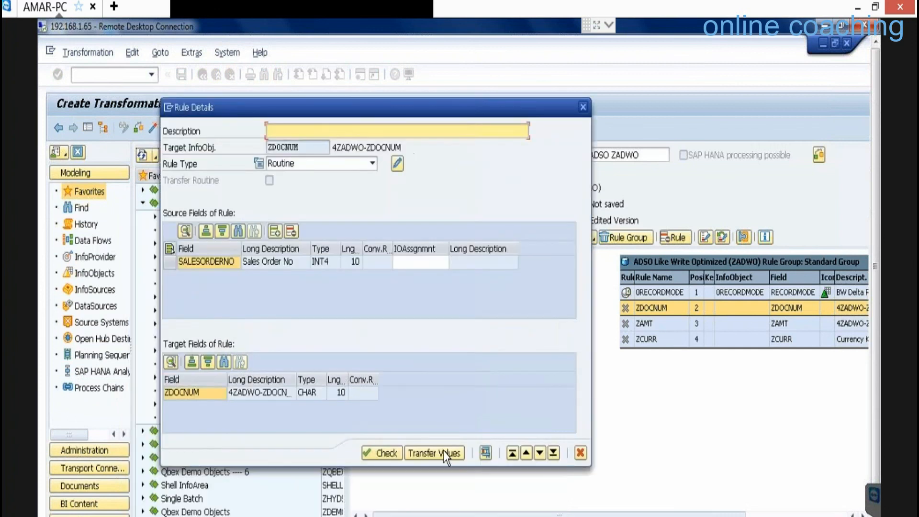
left_click(434, 454)
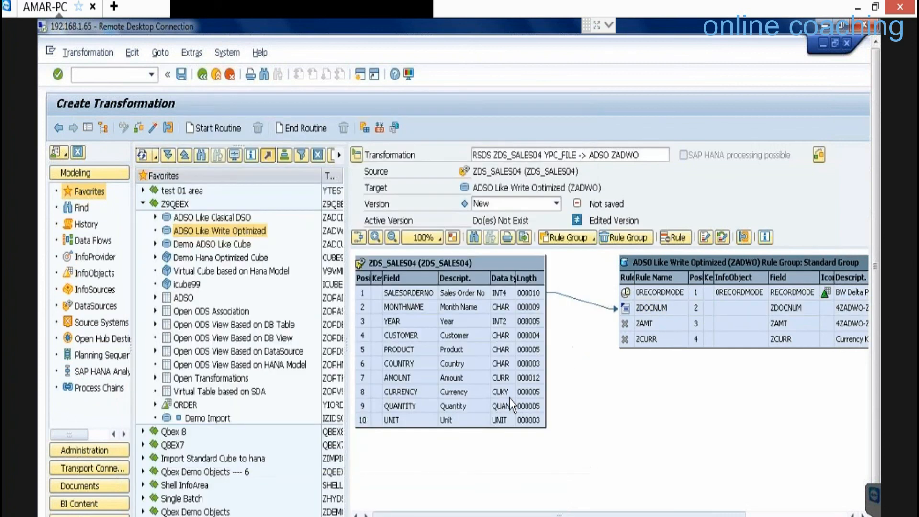
- Map AMOUNT to ZAMT and CURRENCY to ZCURR, activate the transformation and exit it
left_click_drag(538, 379, 642, 323)
left_click_drag(476, 397, 642, 339)
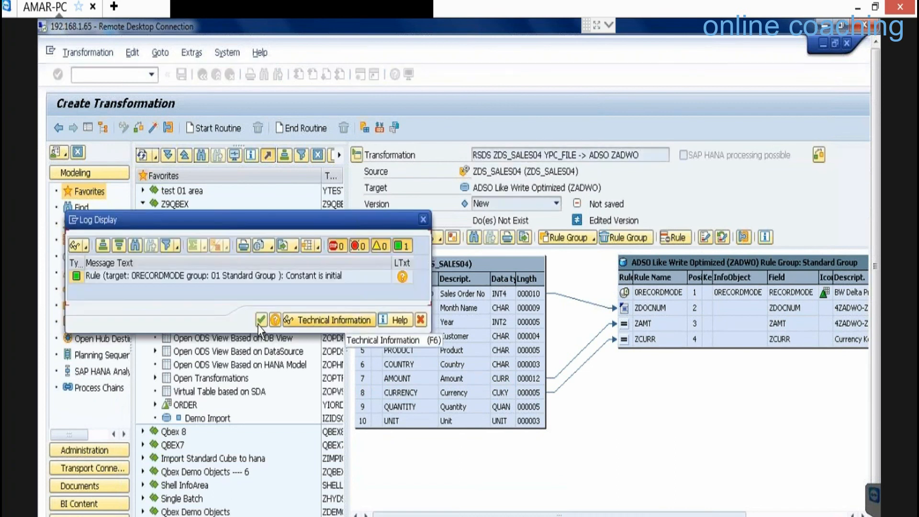
left_click(260, 320)
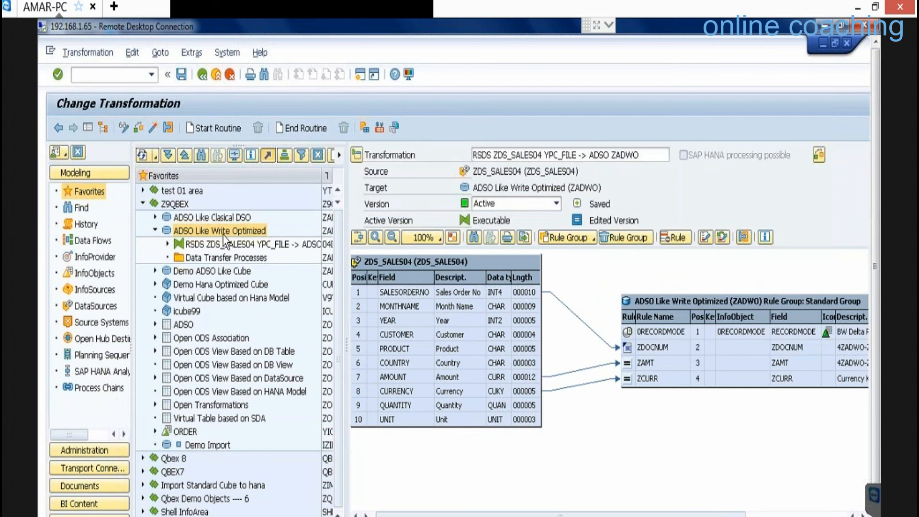
left_click(217, 76)
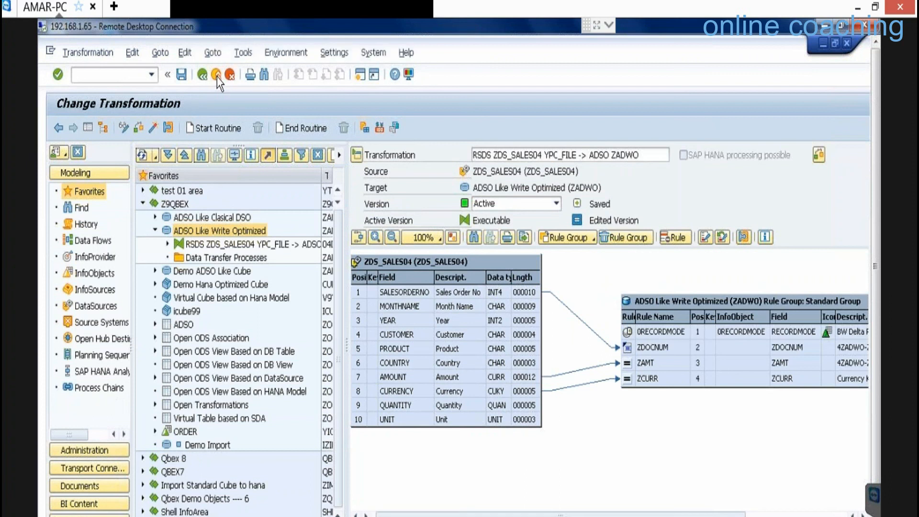
- Create a standard data transfer process from ZDS_SALES04 / YPC_FILE to ZADWO and activate it
right_click(185, 259)
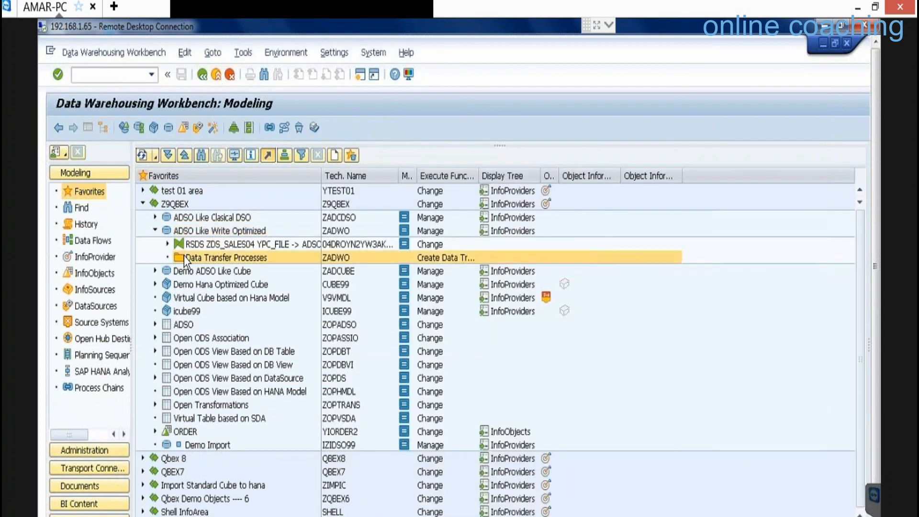
left_click(258, 266)
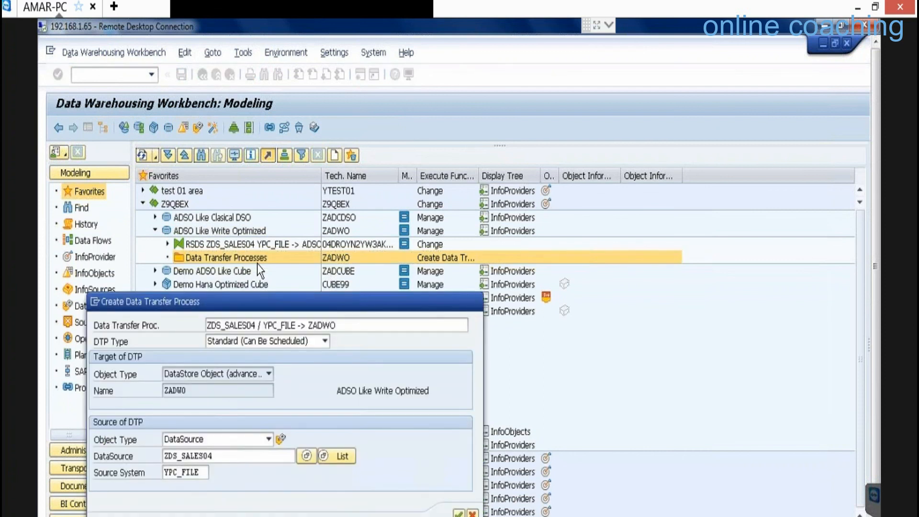
key("Return")
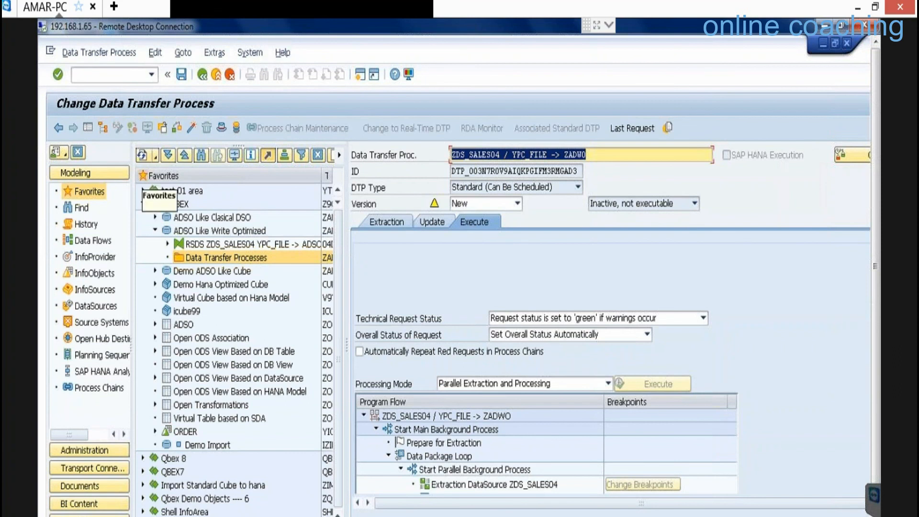
left_click(191, 128)
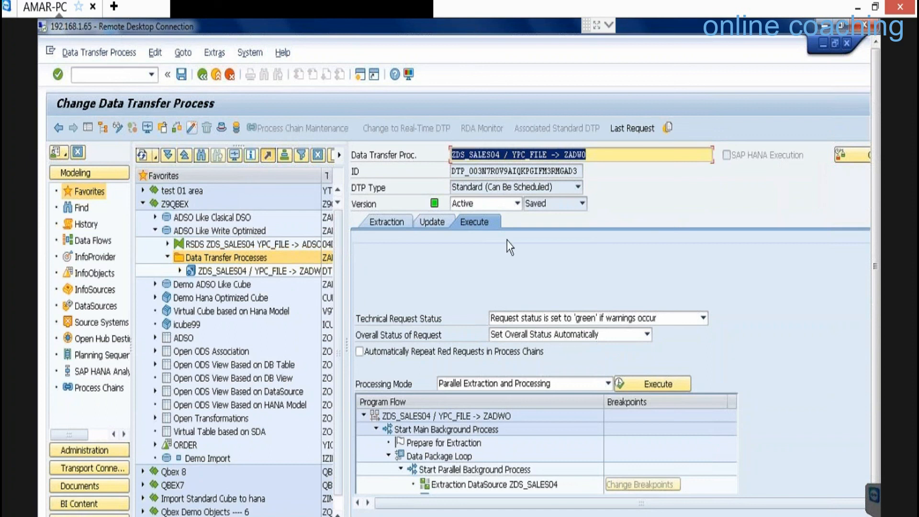
- Execute the data transfer process into ZADWO and display its request monitor
left_click(668, 383)
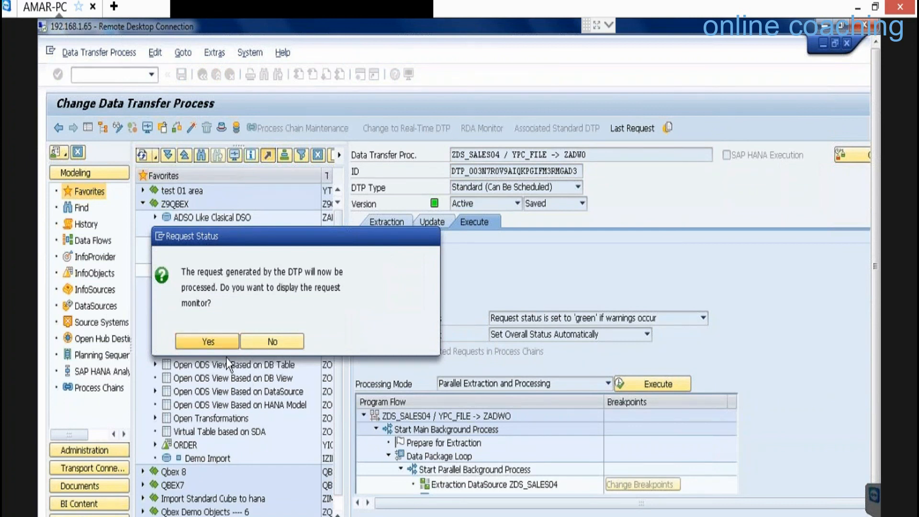
left_click(209, 348)
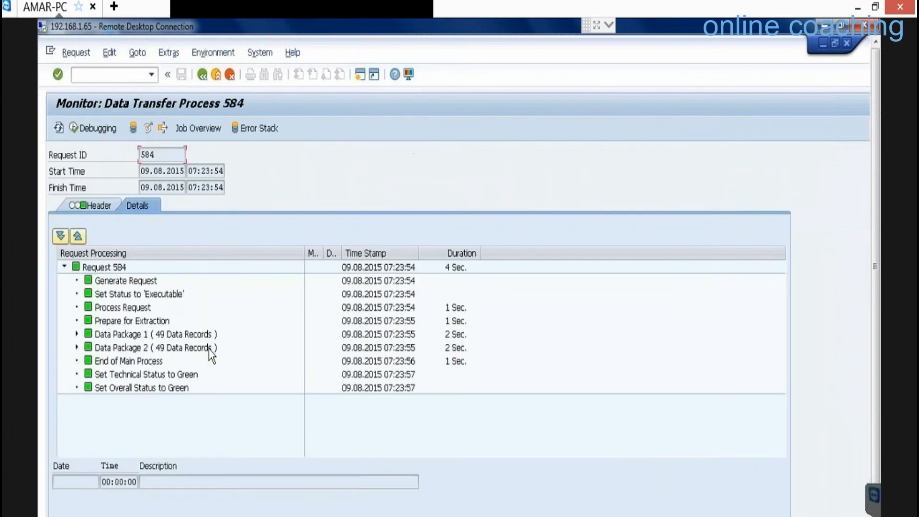
- Leave the request monitor and open the request management of ADSO Like Write Optimized (ZADWO)
left_click(216, 75)
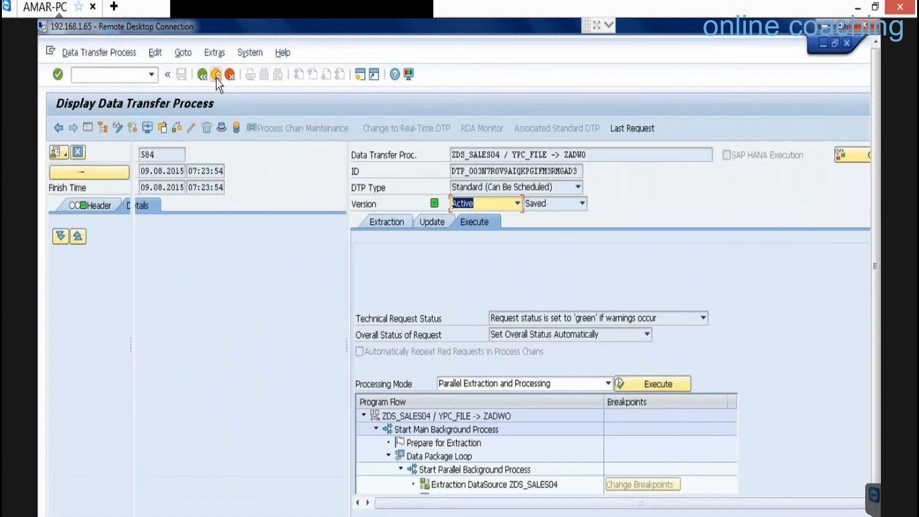
right_click(234, 231)
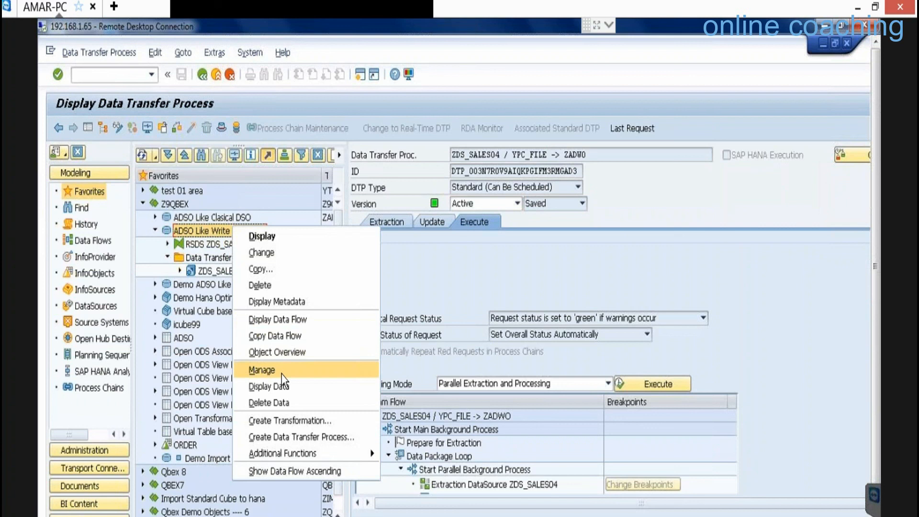
left_click(282, 374)
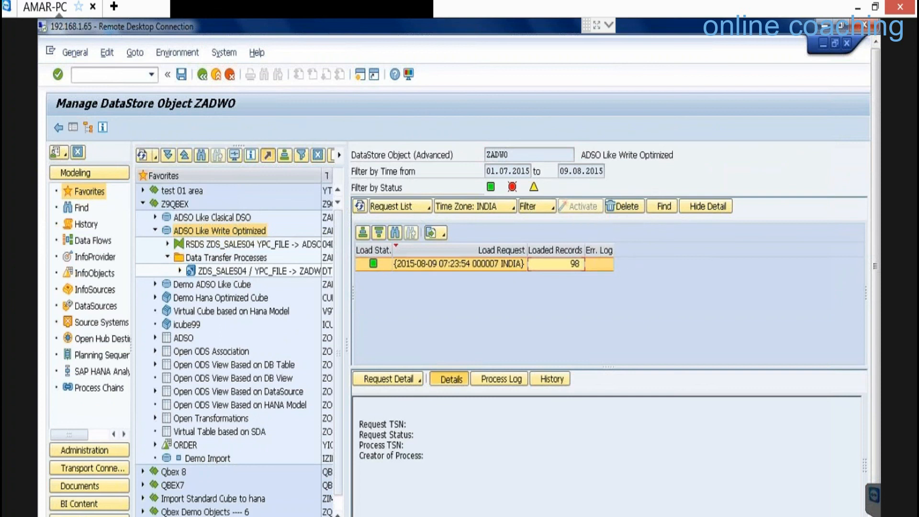
- Switch to SAP HANA Studio and open the data preview of table /BIC/AZADWO1
left_click(876, 512)
left_click(447, 503)
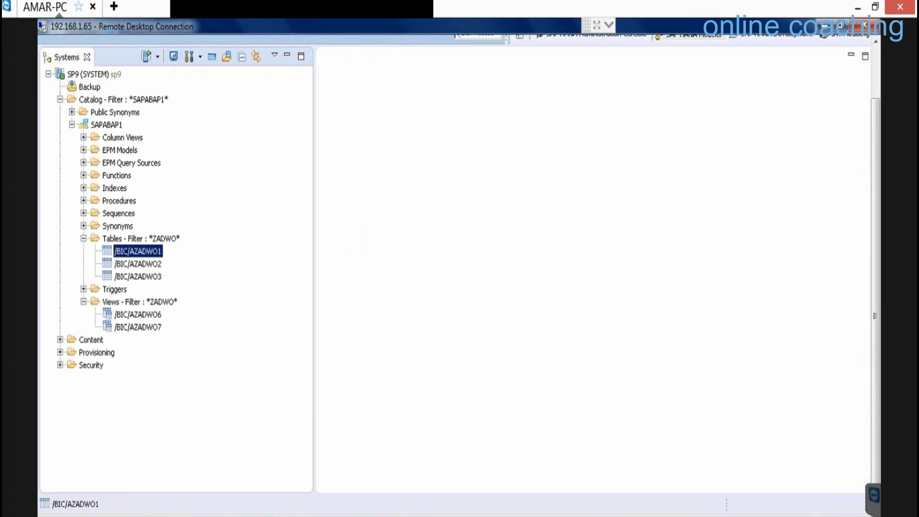
right_click(146, 252)
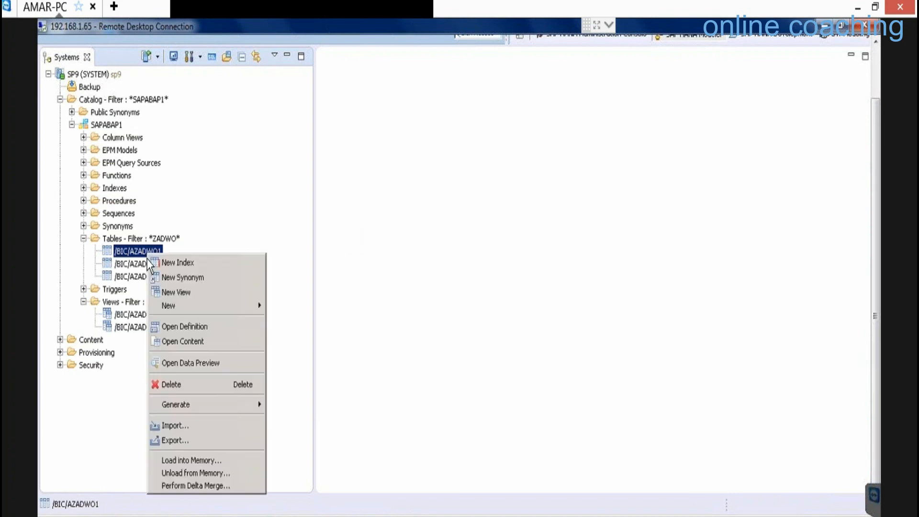
left_click(197, 363)
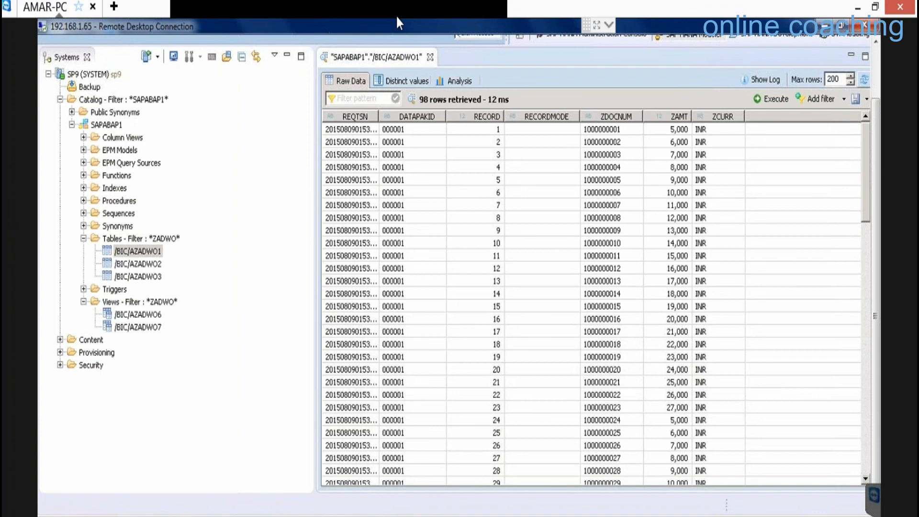
- Open the Install New Software dialog in SAP HANA Studio and look through its list of update sites
left_click(877, 67)
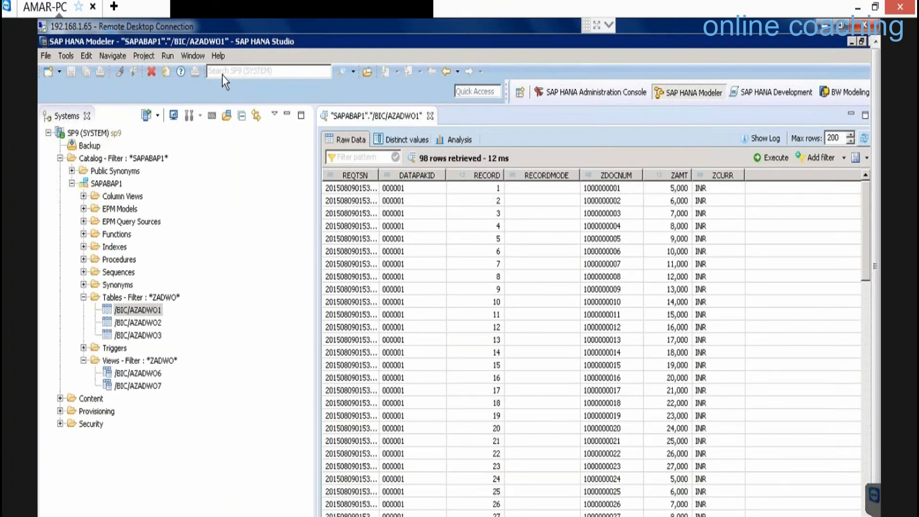
left_click(218, 56)
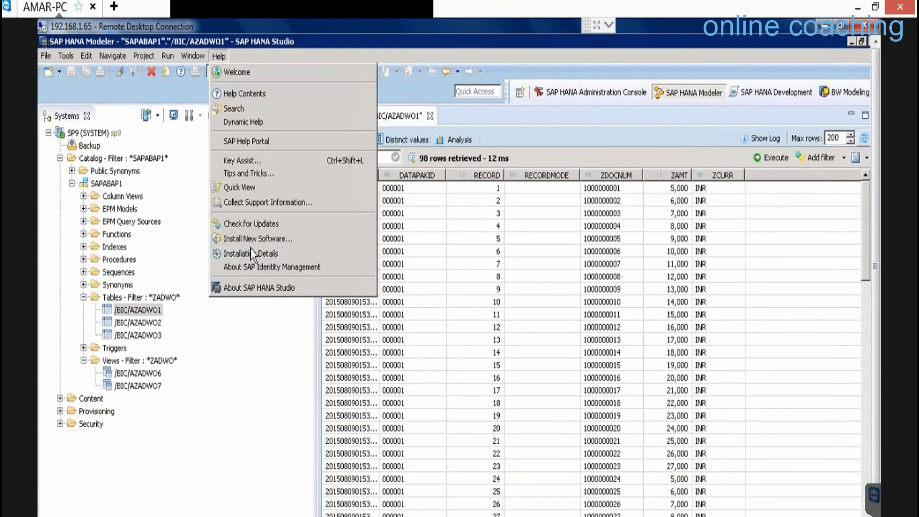
left_click(260, 240)
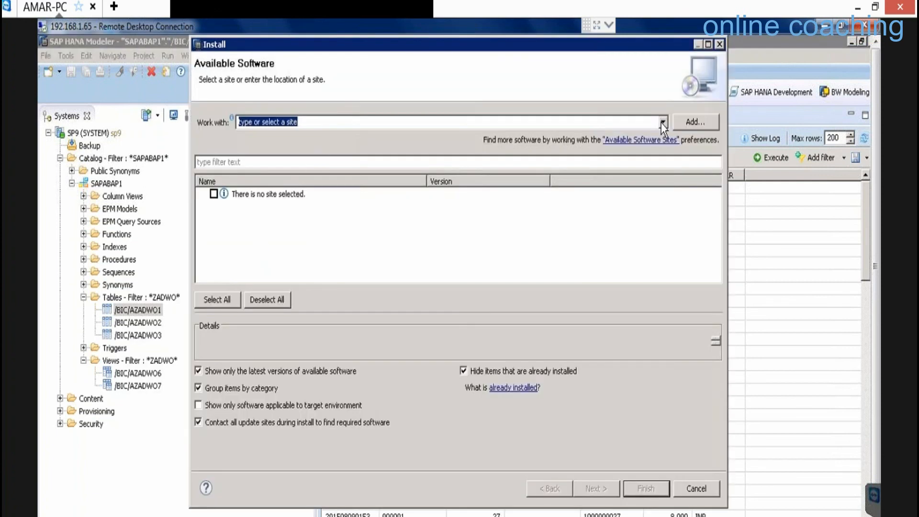
left_click(663, 122)
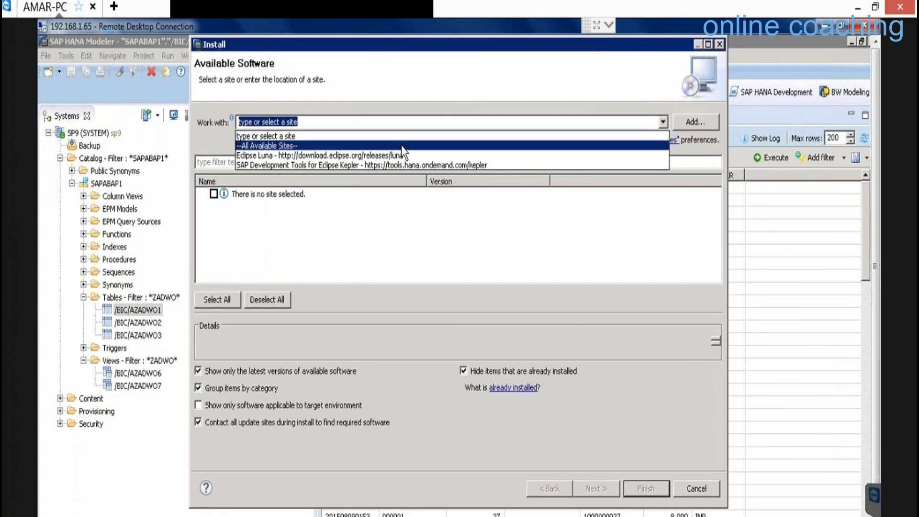
left_click(697, 129)
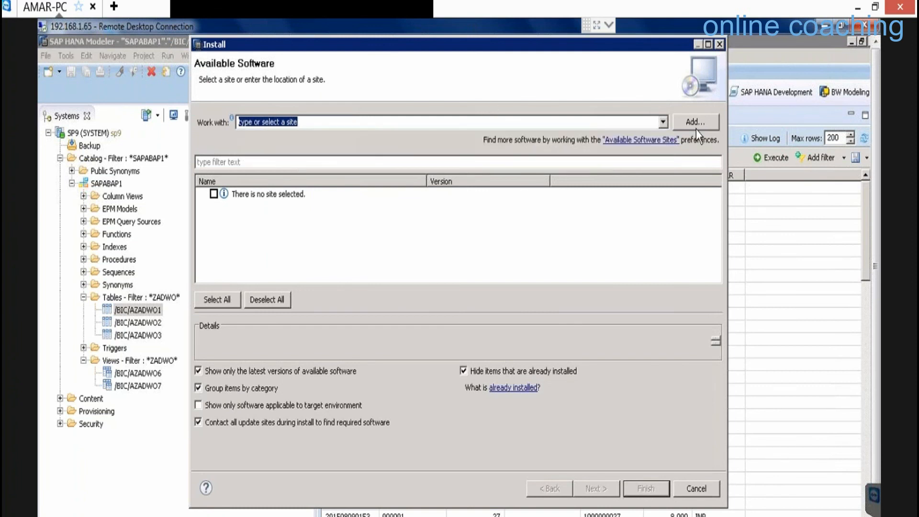
- View the local folder option for adding a software repository, and close the installation dialog without installing anything
left_click(696, 129)
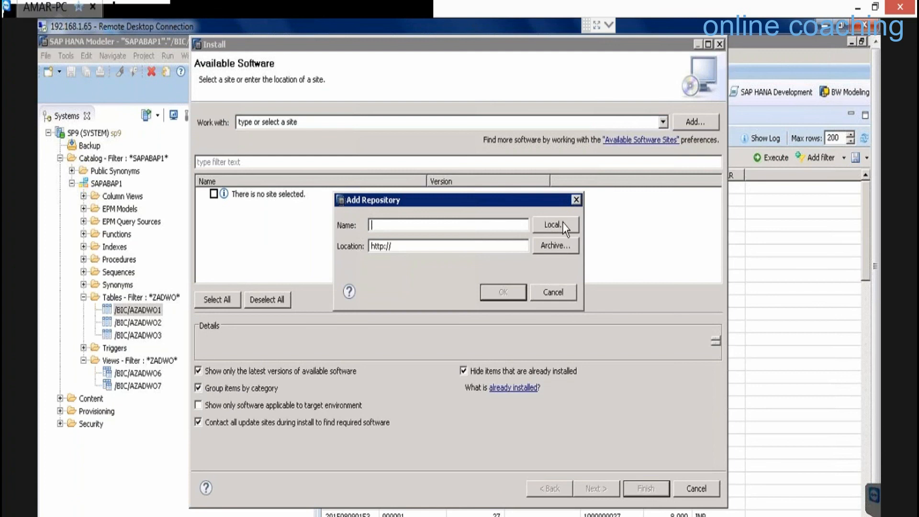
left_click(555, 225)
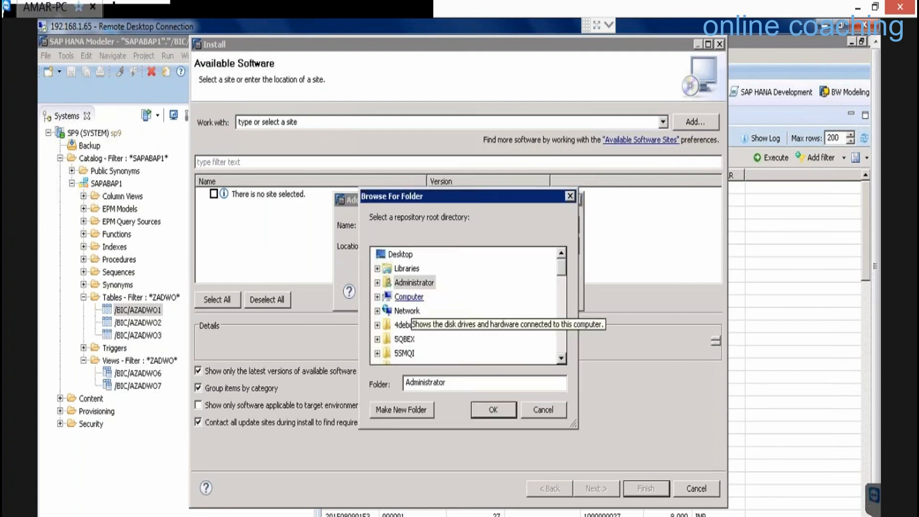
left_click(550, 414)
left_click(566, 295)
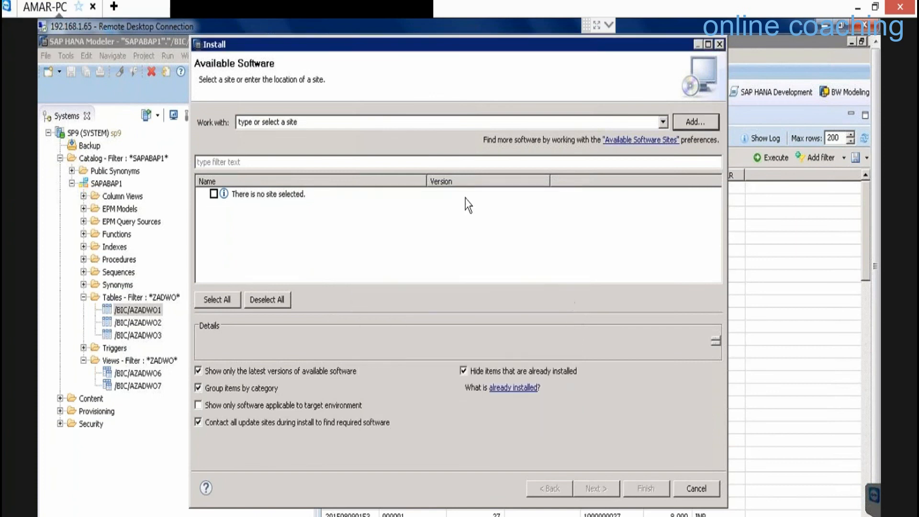
left_click(698, 489)
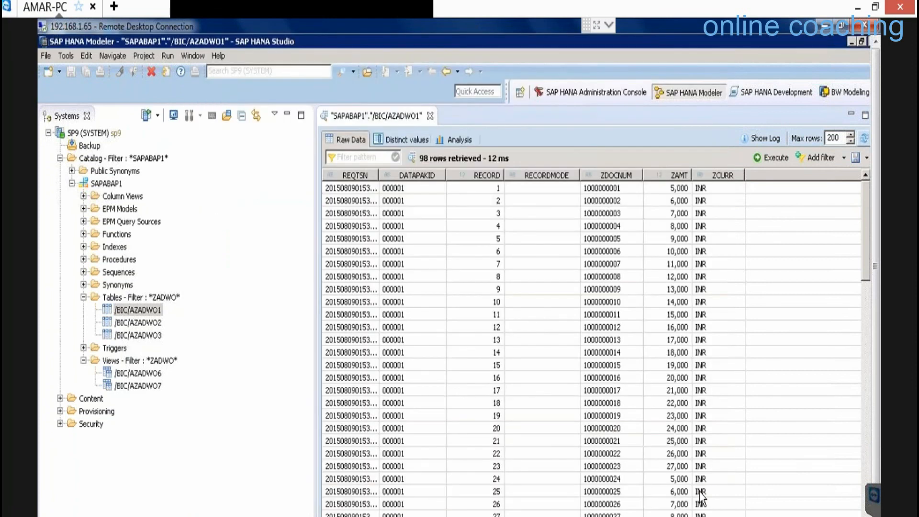